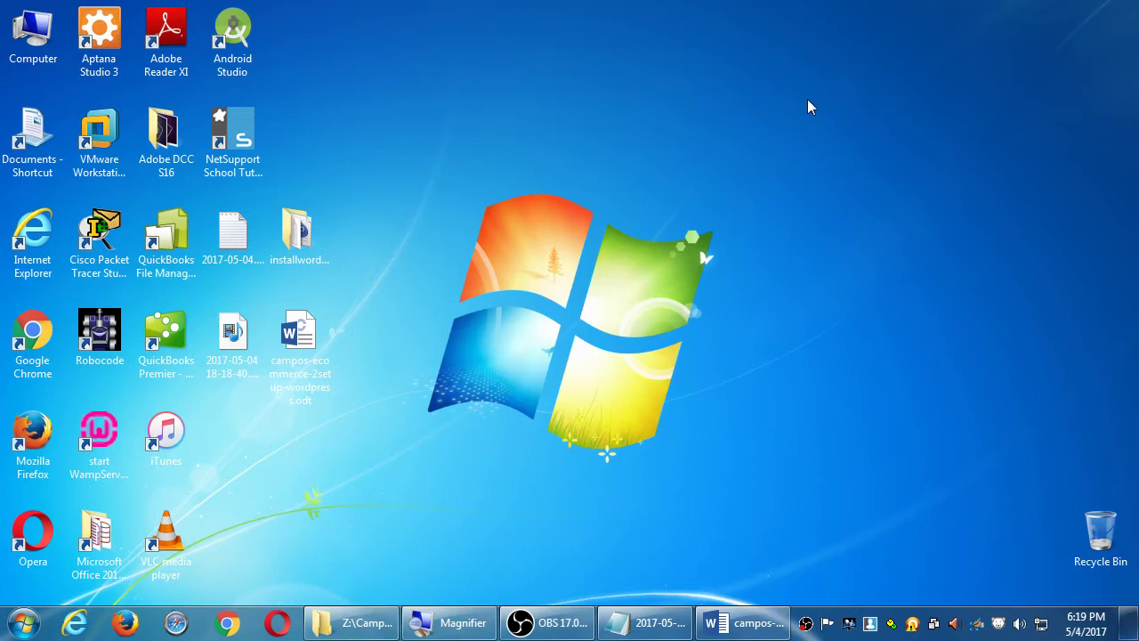
- Start WampServer64 from its desktop icon and launch Firefox
{"action": "double_click", "coordinate": [89, 440]}
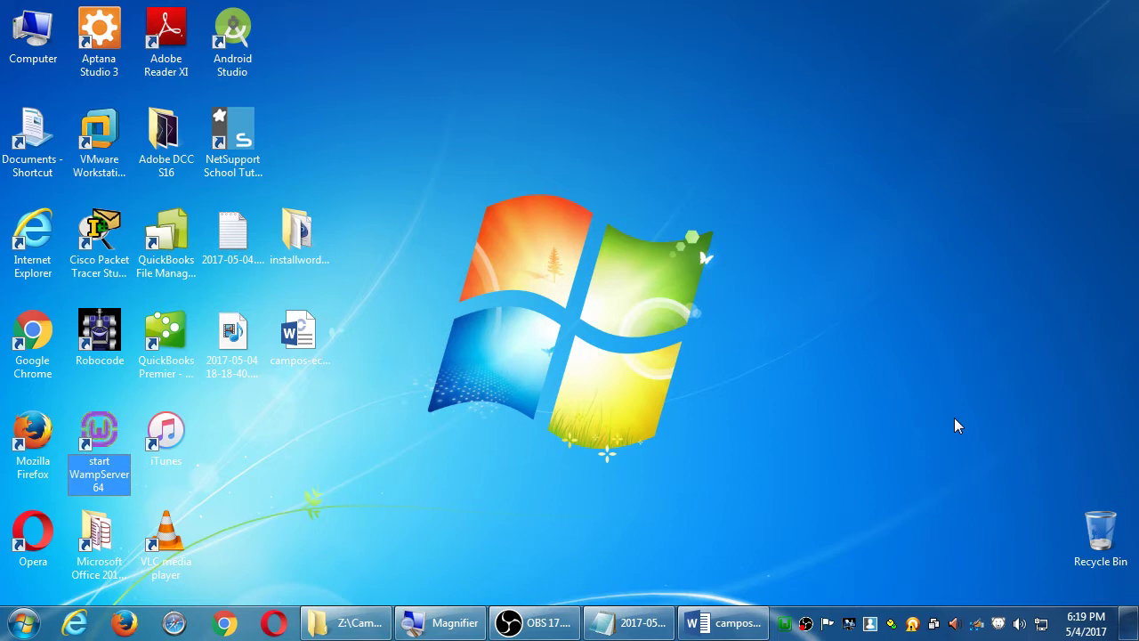
{"action": "left_click", "coordinate": [125, 623]}
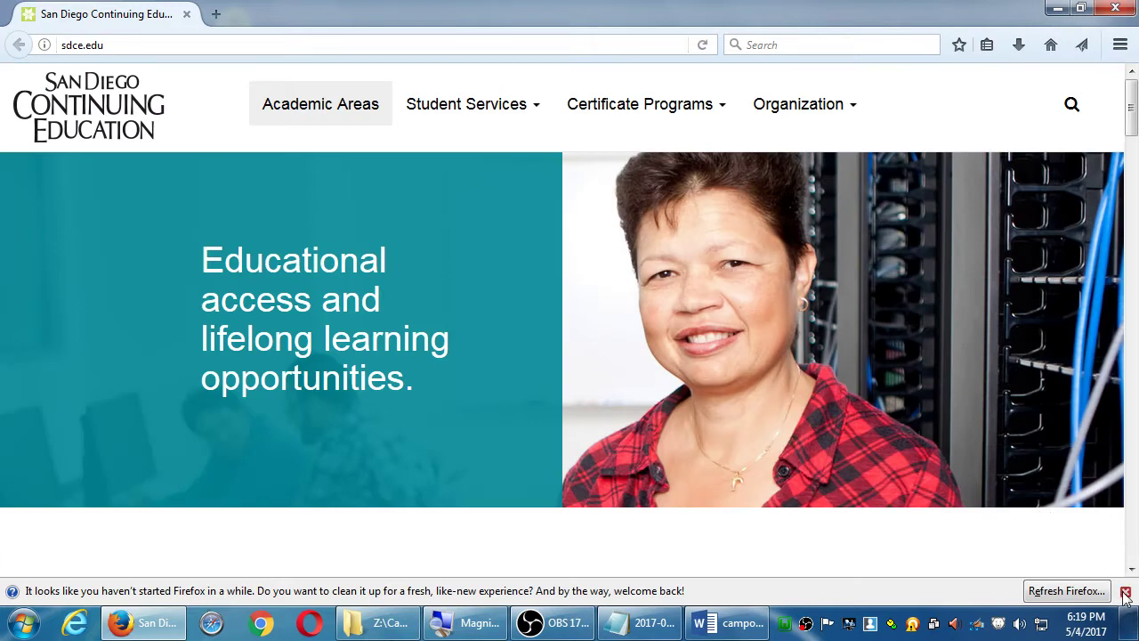
{"action": "left_click", "coordinate": [1125, 590]}
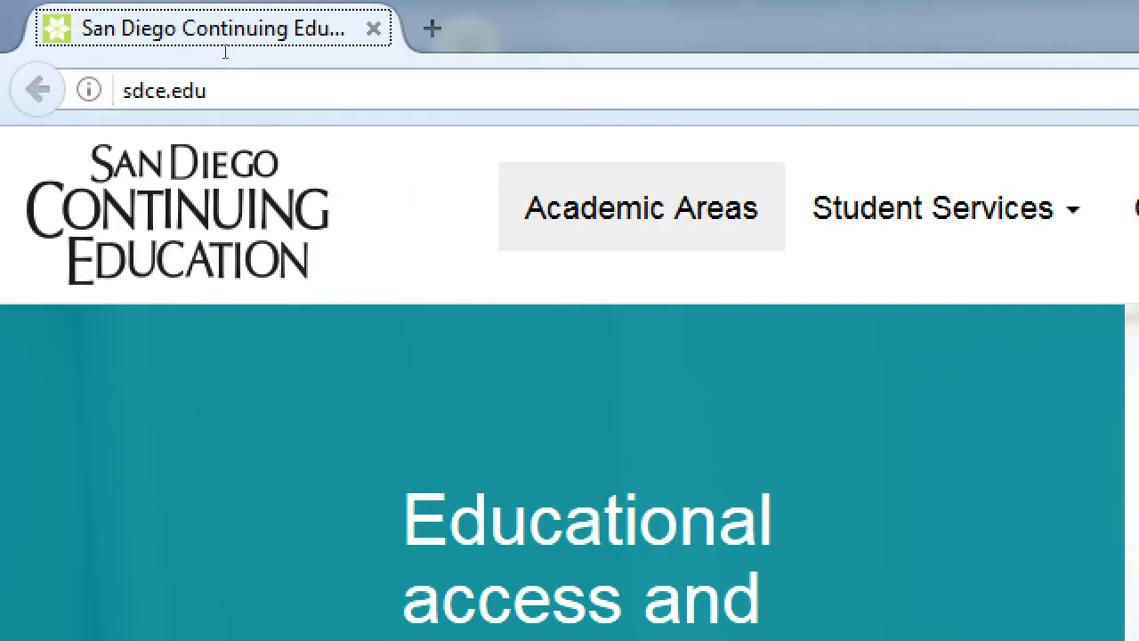
{"action": "left_click", "coordinate": [114, 39]}
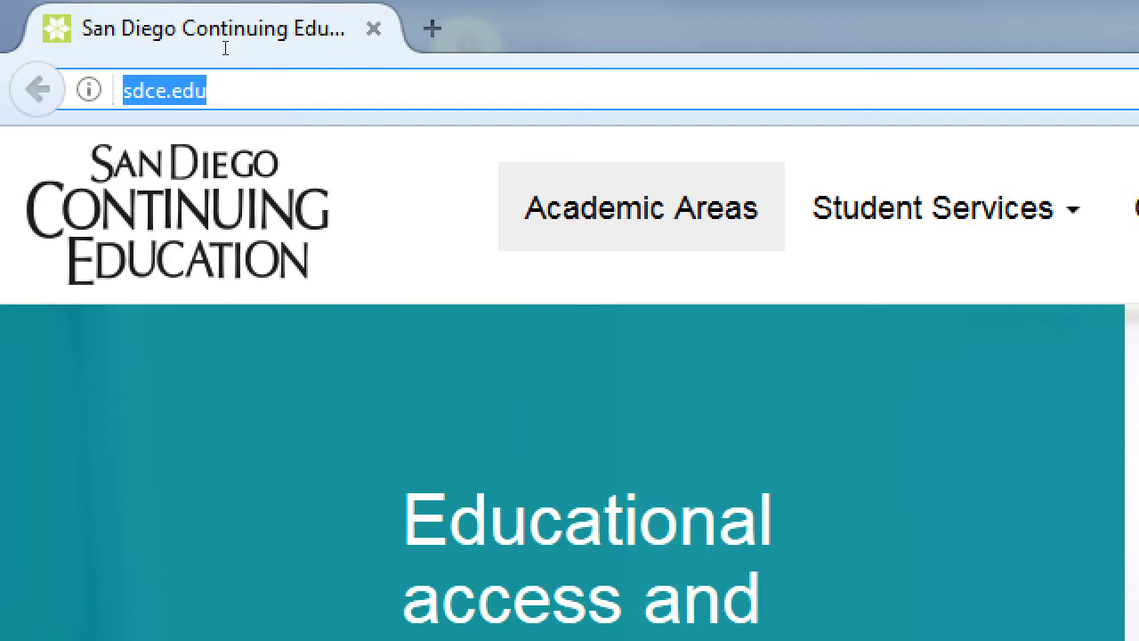
{"action": "type", "text": "http://localh"}
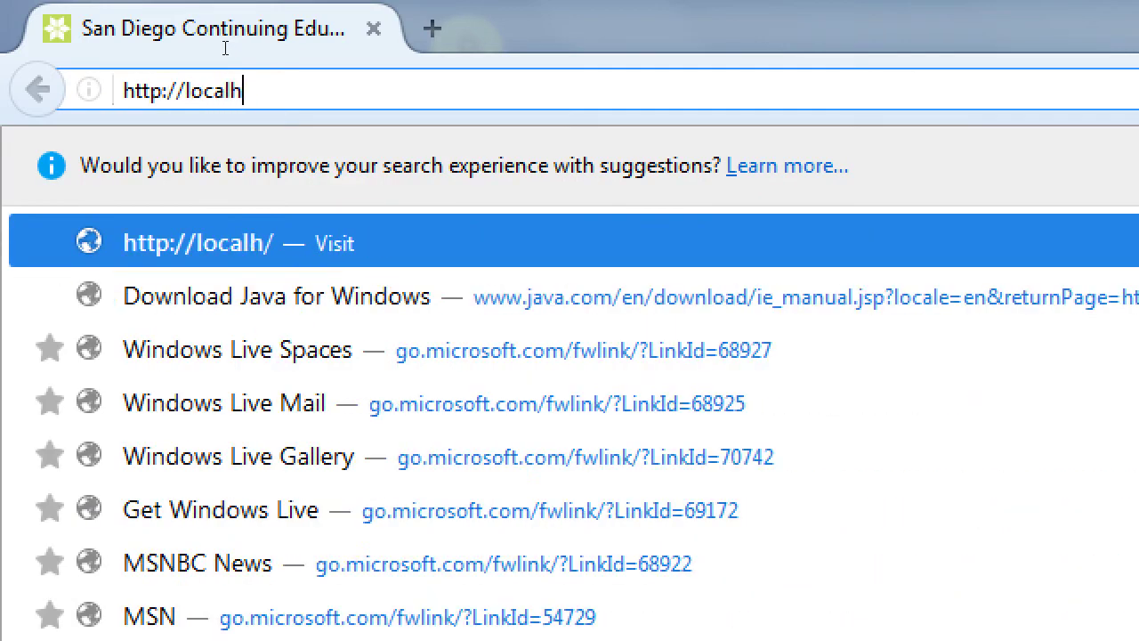
{"action": "type", "text": "ost"}
{"action": "key", "text": "BackSpace"}
{"action": "key", "text": "BackSpace"}
{"action": "key", "text": "BackSpace"}
{"action": "type", "text": "ost"}
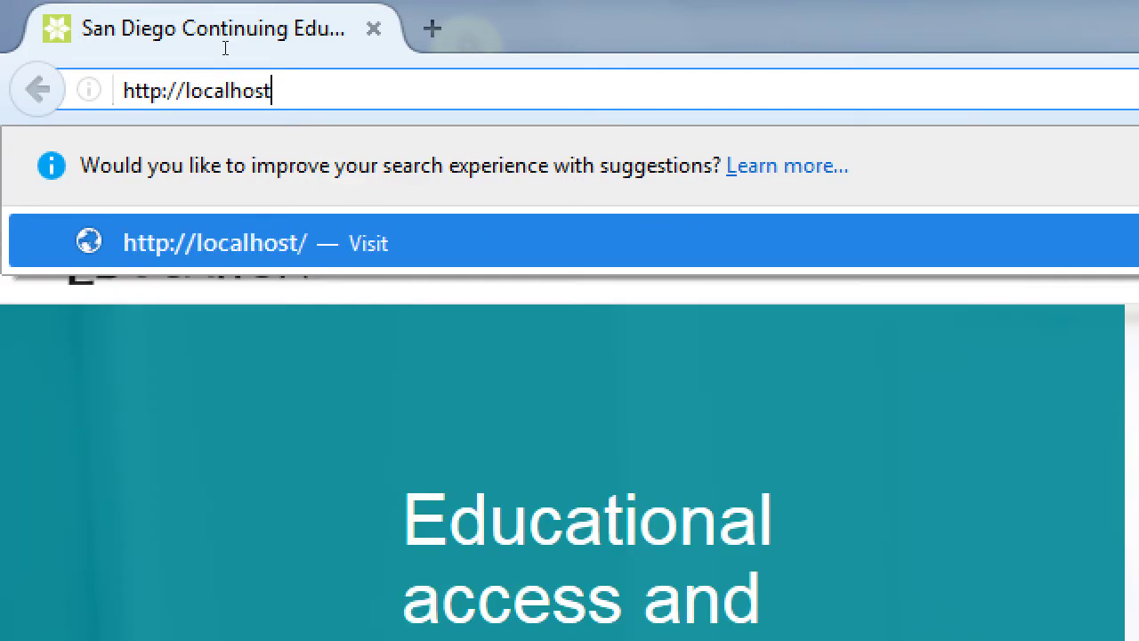
{"action": "key", "text": "Return"}
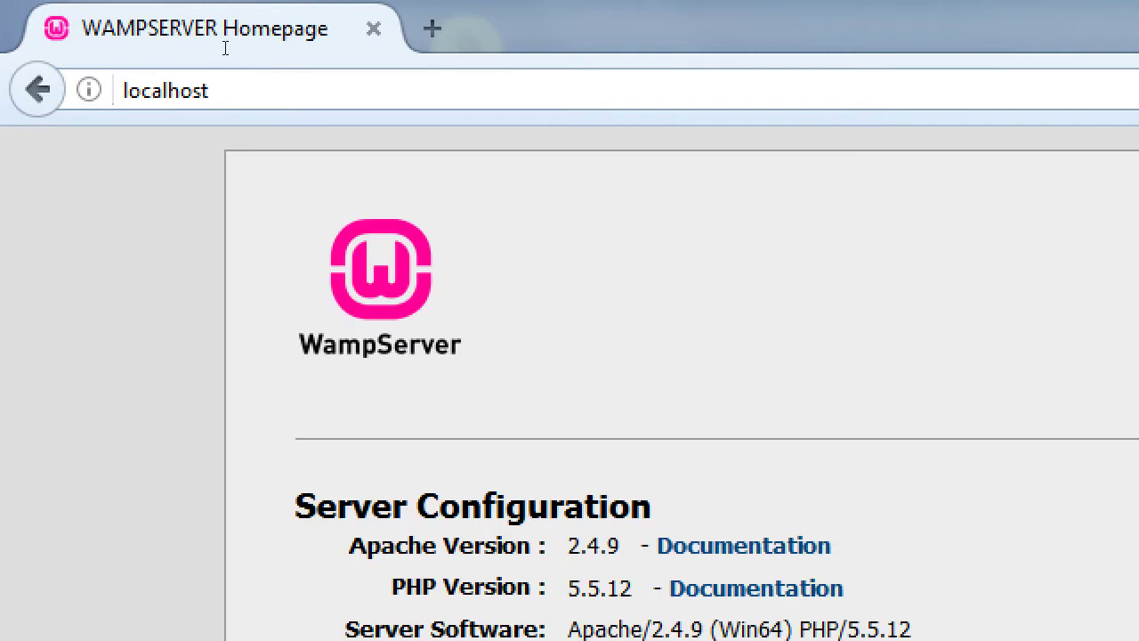
{"action": "key", "text": "ctrl+l"}
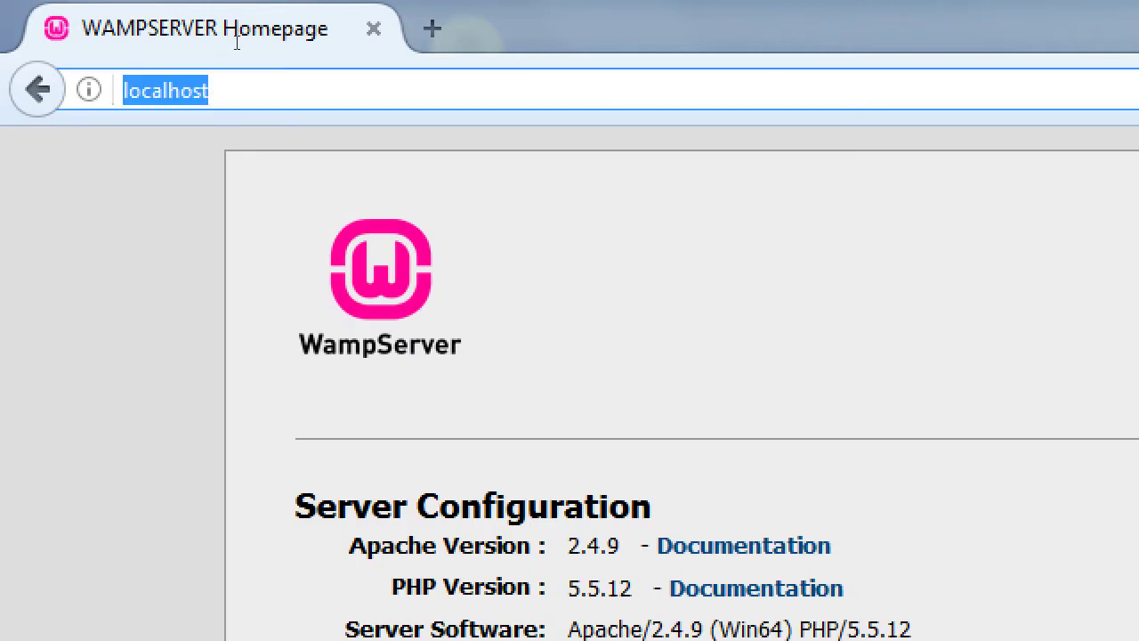
{"action": "key", "text": "Home"}
{"action": "type", "text": "http:/"}
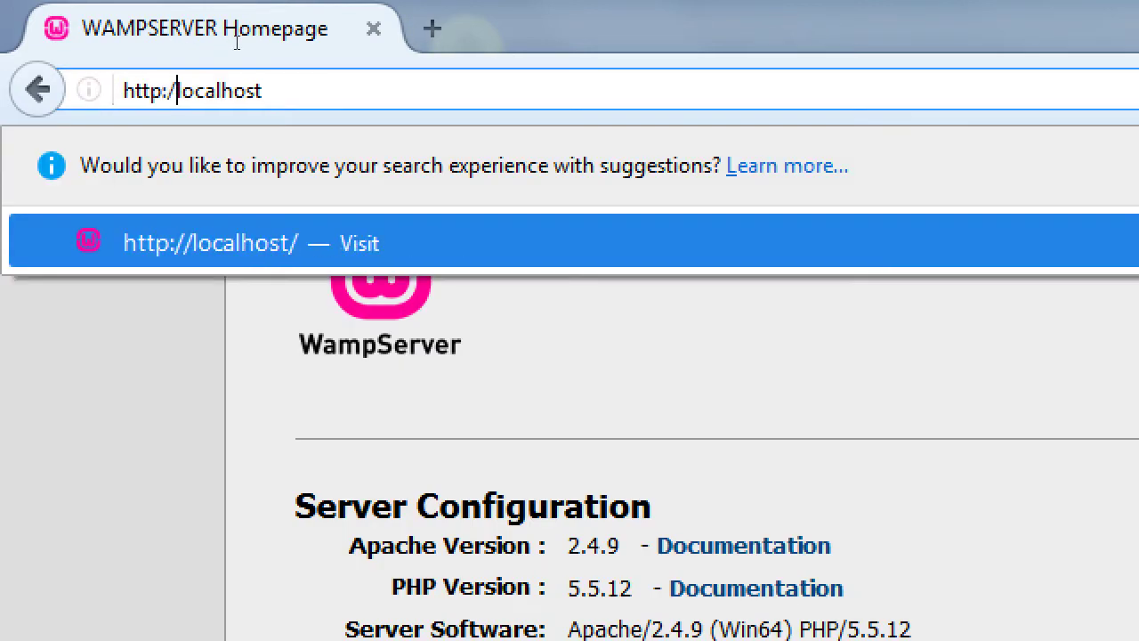
{"action": "type", "text": "/"}
{"action": "key", "text": "End"}
{"action": "key", "text": "Escape"}
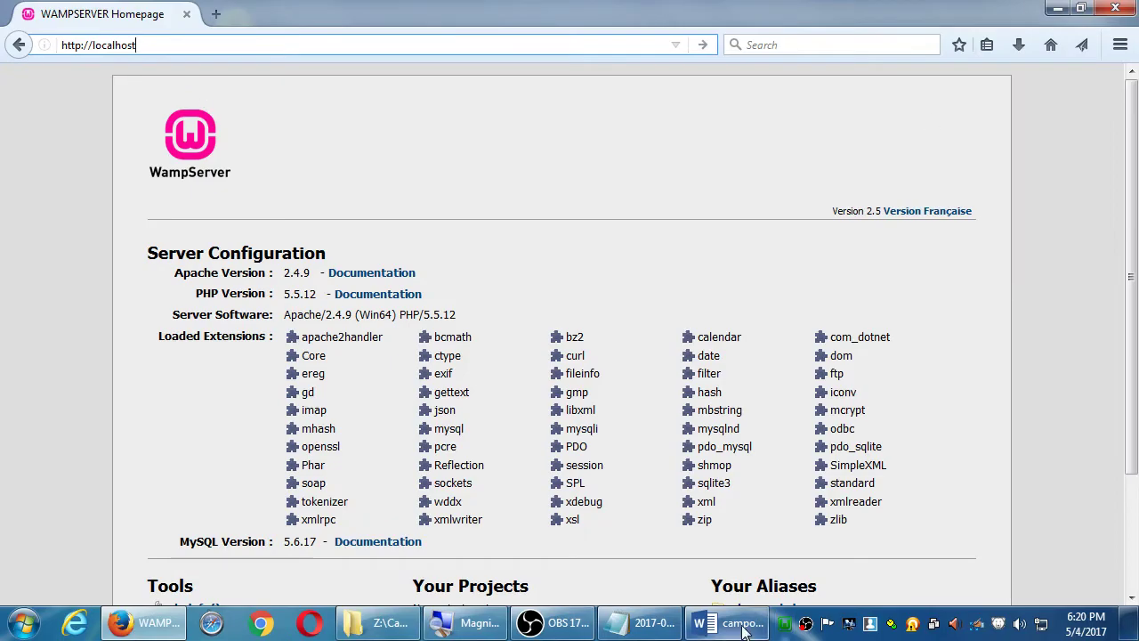
- Bring the Word setup instructions forward at section 2, Setting Up WordPress
{"action": "left_click", "coordinate": [745, 627]}
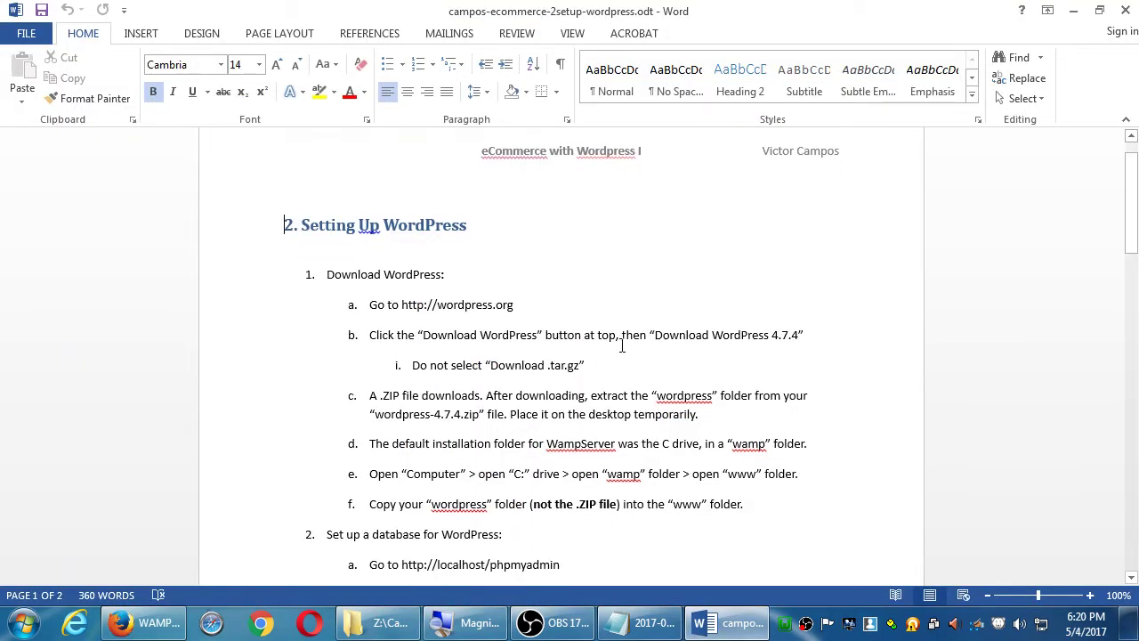
{"action": "scroll", "coordinate": [622, 346], "scroll_direction": "down", "scroll_amount": 5}
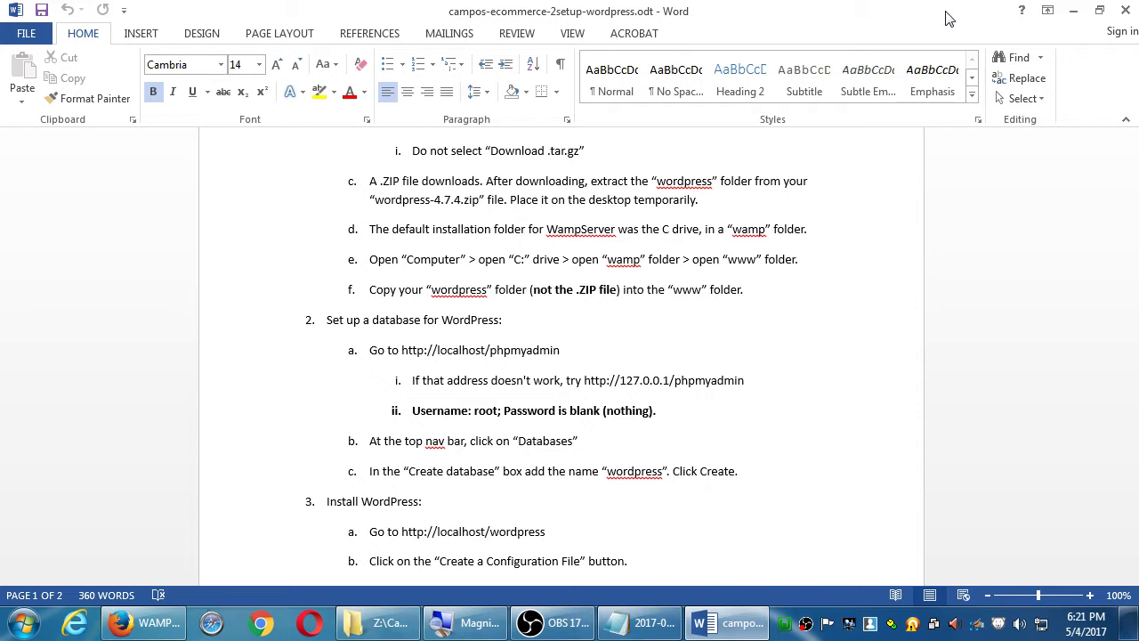
- Show the desktop, select the installwordpress folder, and open Computer to list the drives
{"action": "key", "text": "super+d"}
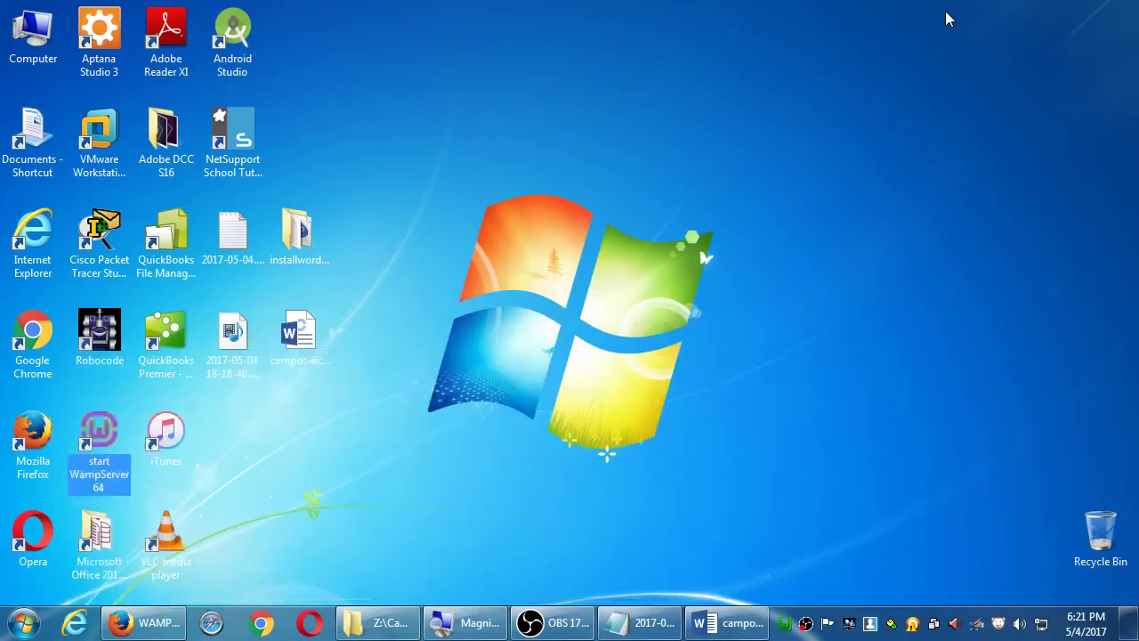
{"action": "left_click", "coordinate": [298, 232]}
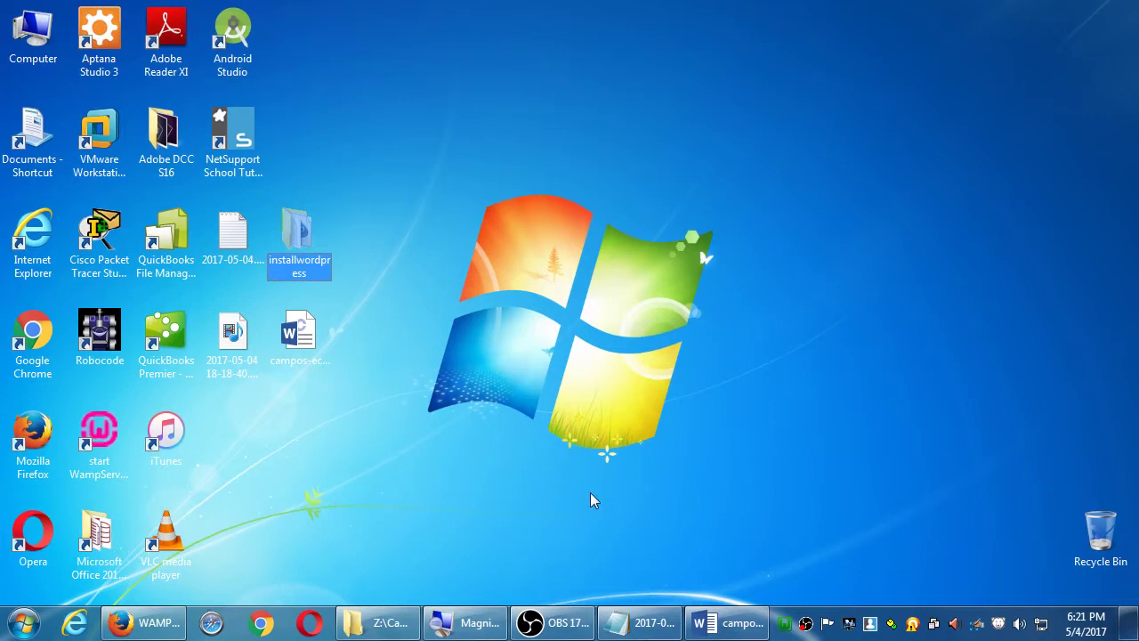
{"action": "double_click", "coordinate": [37, 36]}
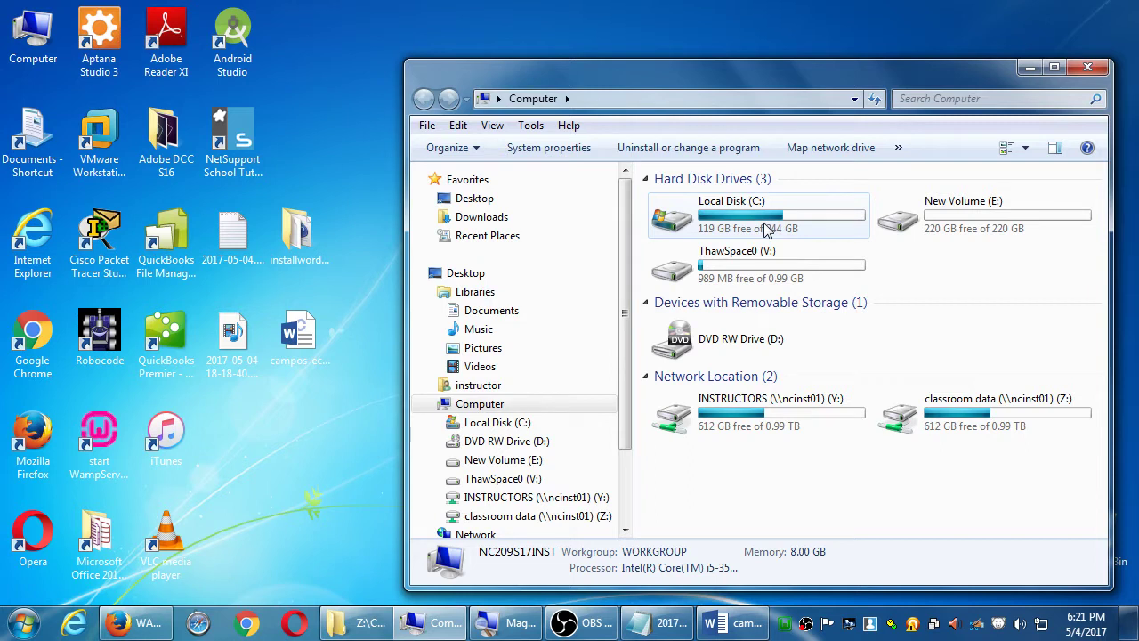
{"action": "double_click", "coordinate": [763, 226]}
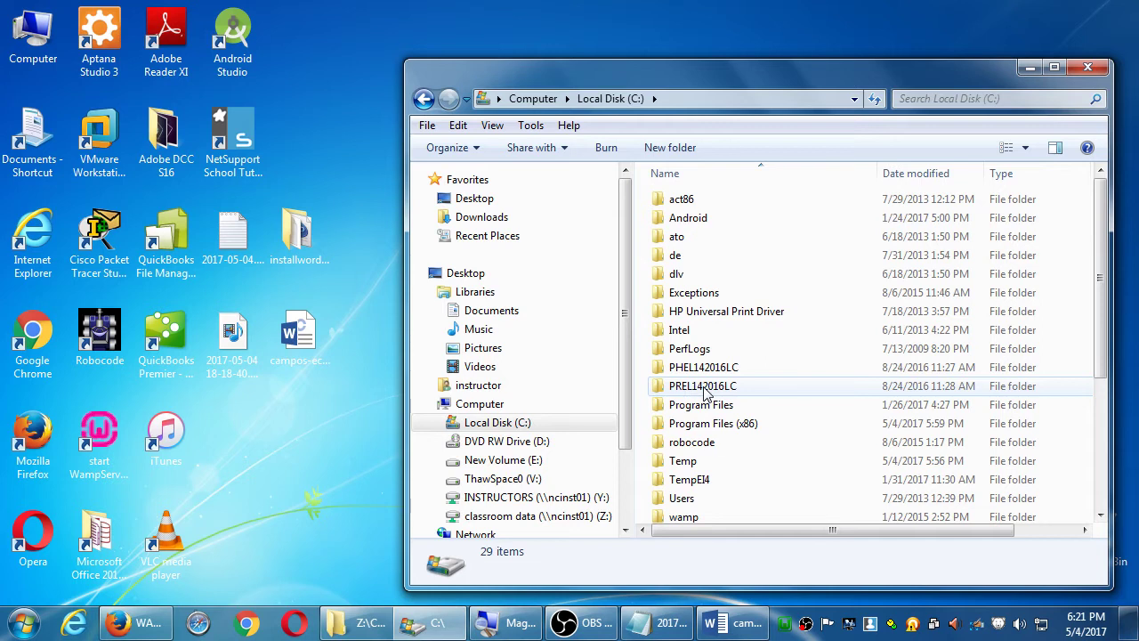
{"action": "left_click", "coordinate": [683, 367]}
{"action": "key", "text": "w"}
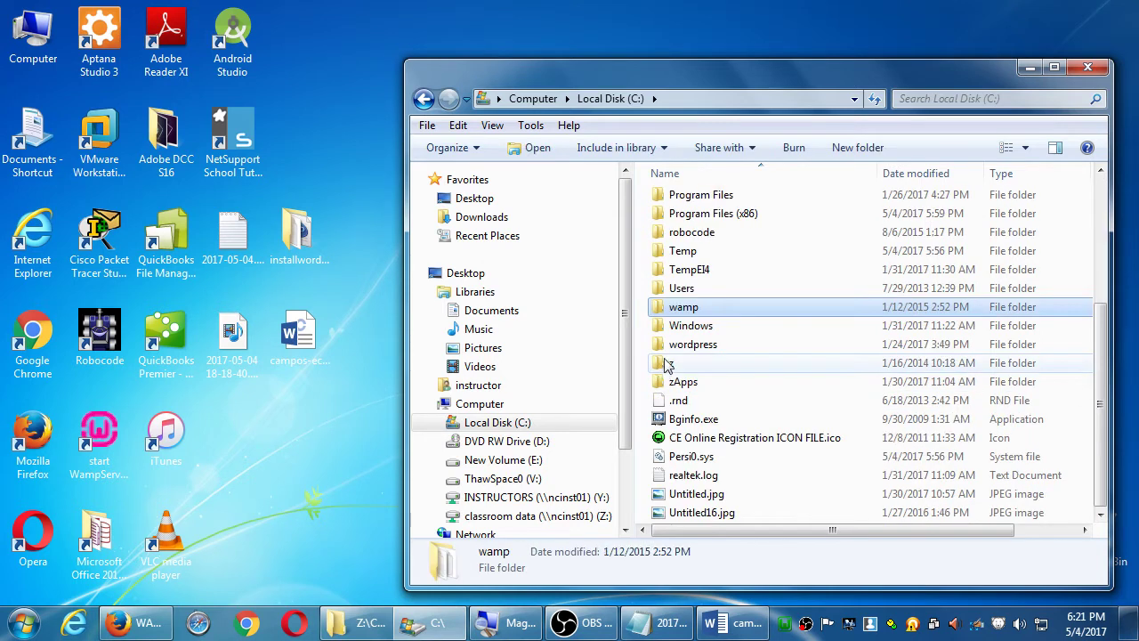
{"action": "double_click", "coordinate": [671, 308]}
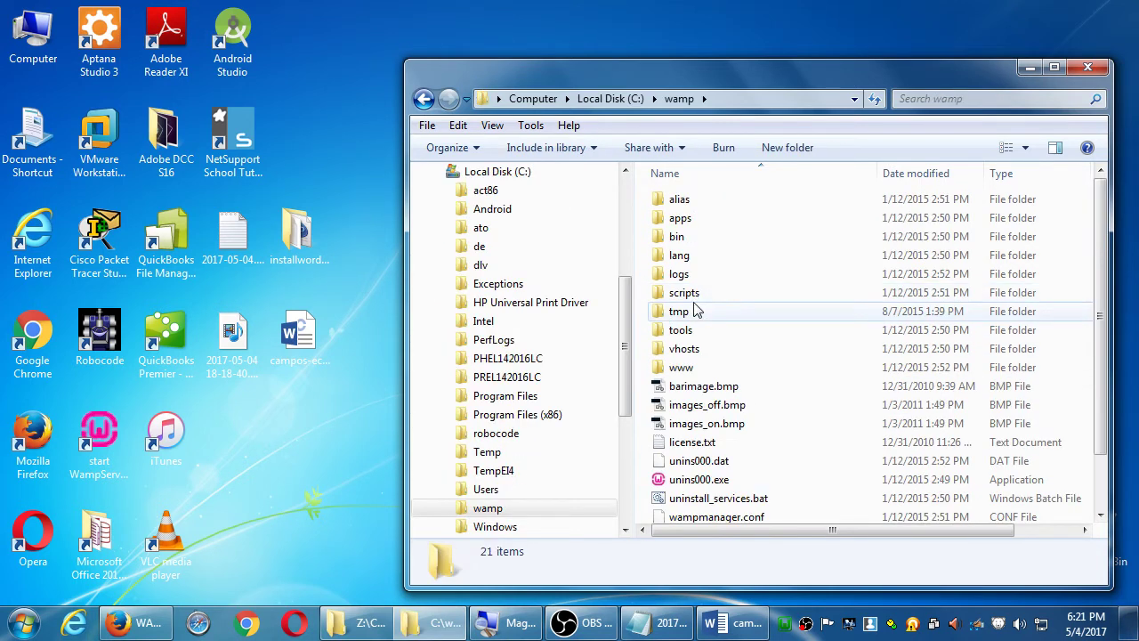
{"action": "double_click", "coordinate": [667, 368]}
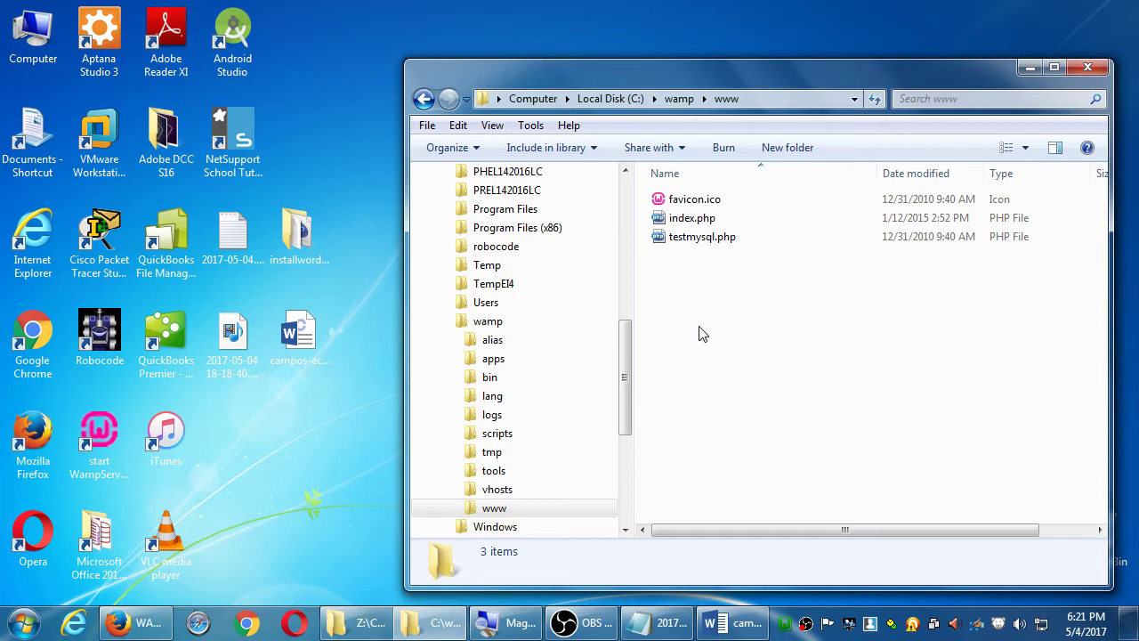
- Copy the installwordpress desktop folder into C:\wamp\www, then bring the Word instructions back
{"action": "left_click_drag", "start_coordinate": [698, 334], "coordinate": [737, 354]}
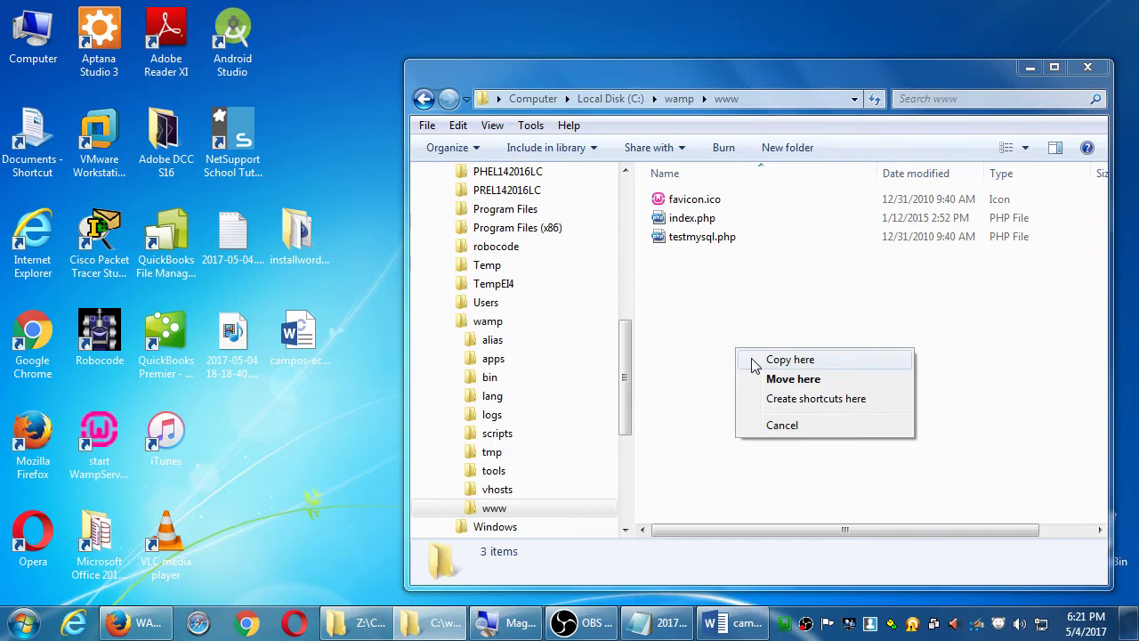
{"action": "left_click", "coordinate": [755, 359]}
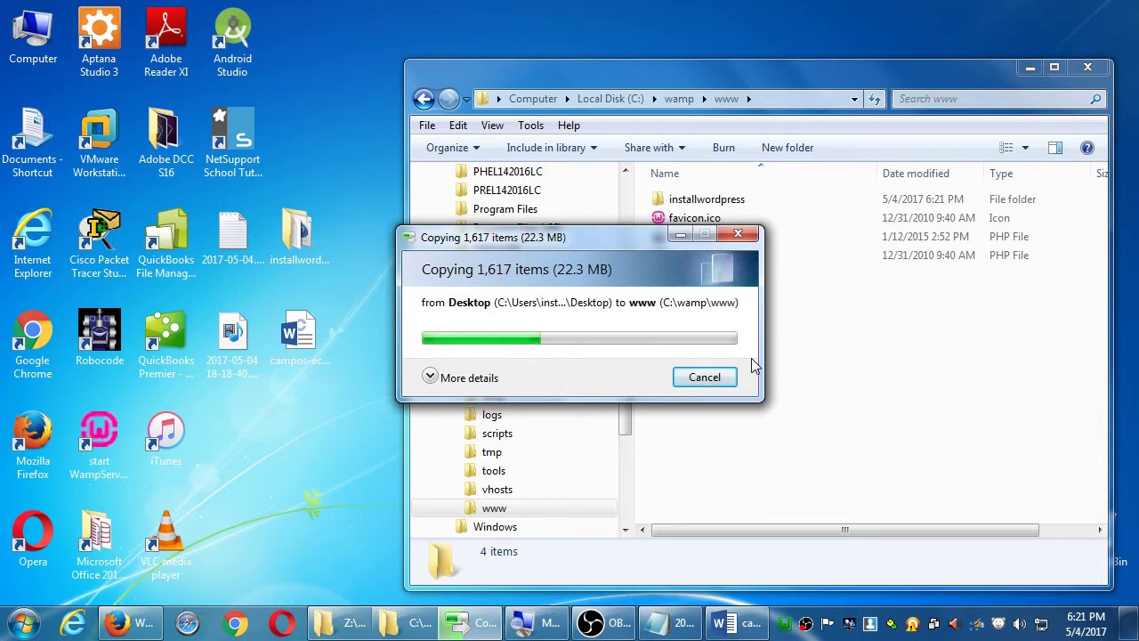
{"action": "left_click", "coordinate": [735, 622]}
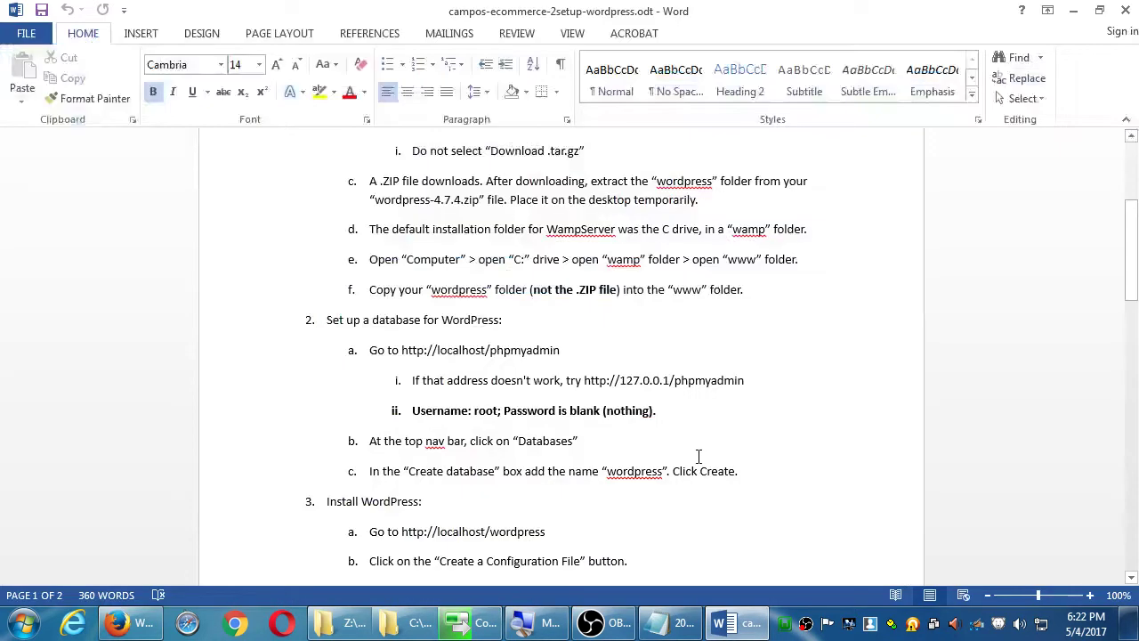
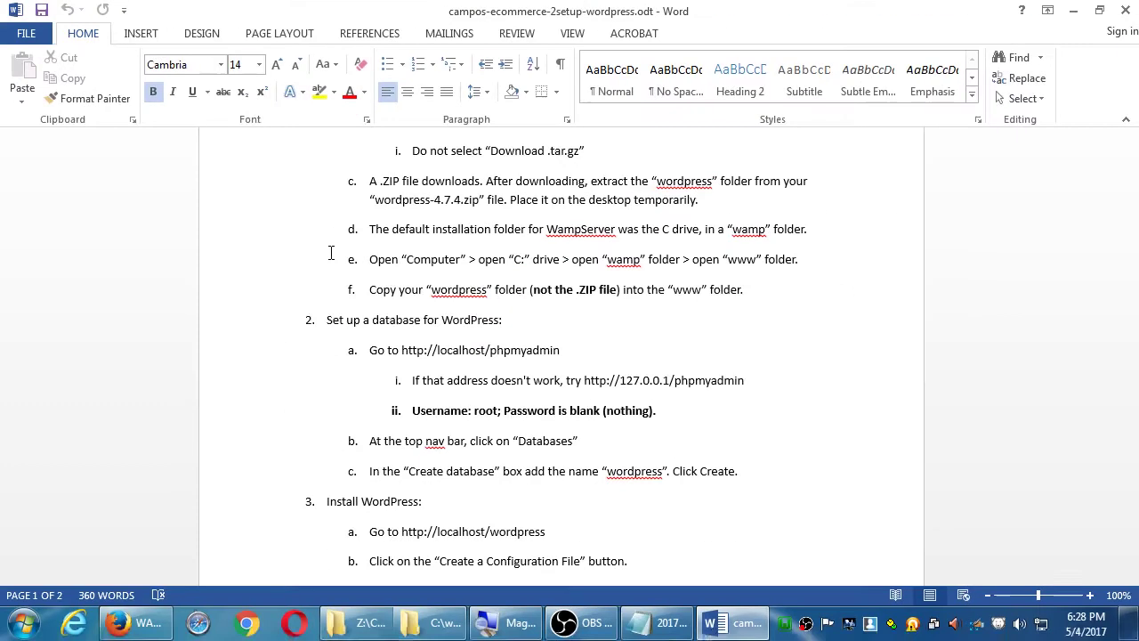
- Restore Firefox over the notes and load localhost/phpmyadmin
{"action": "scroll", "coordinate": [299, 392], "scroll_direction": "down", "scroll_amount": 2}
{"action": "scroll", "coordinate": [410, 311], "scroll_direction": "down", "scroll_amount": 2}
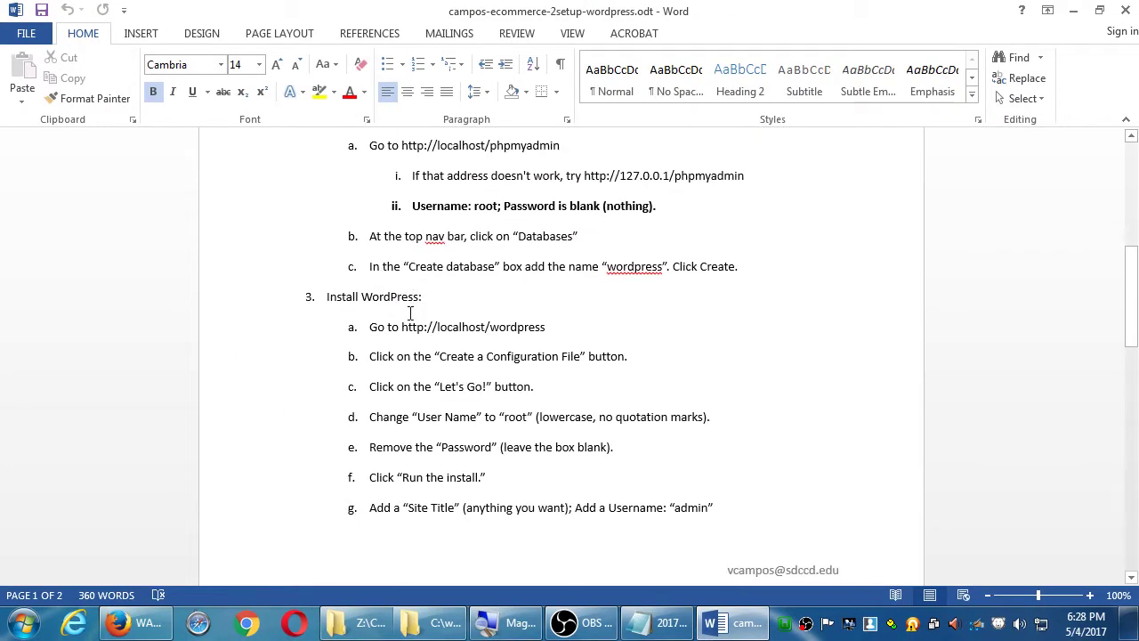
{"action": "scroll", "coordinate": [376, 310], "scroll_direction": "up", "scroll_amount": 1}
{"action": "left_click", "coordinate": [147, 623]}
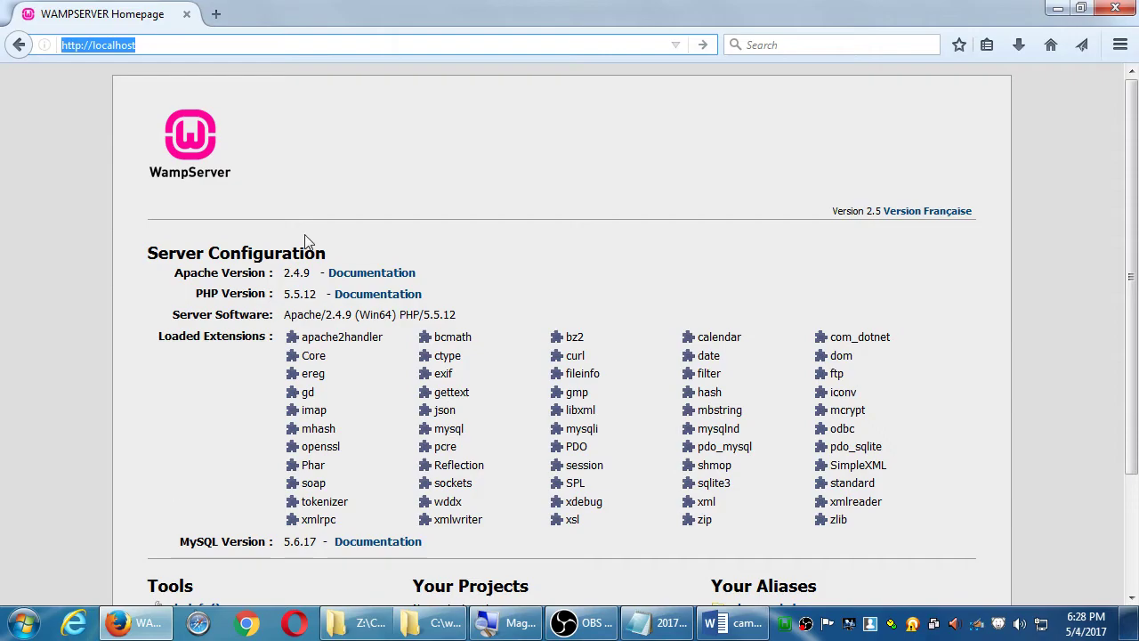
{"action": "left_click_drag", "start_coordinate": [331, 13], "coordinate": [548, 224]}
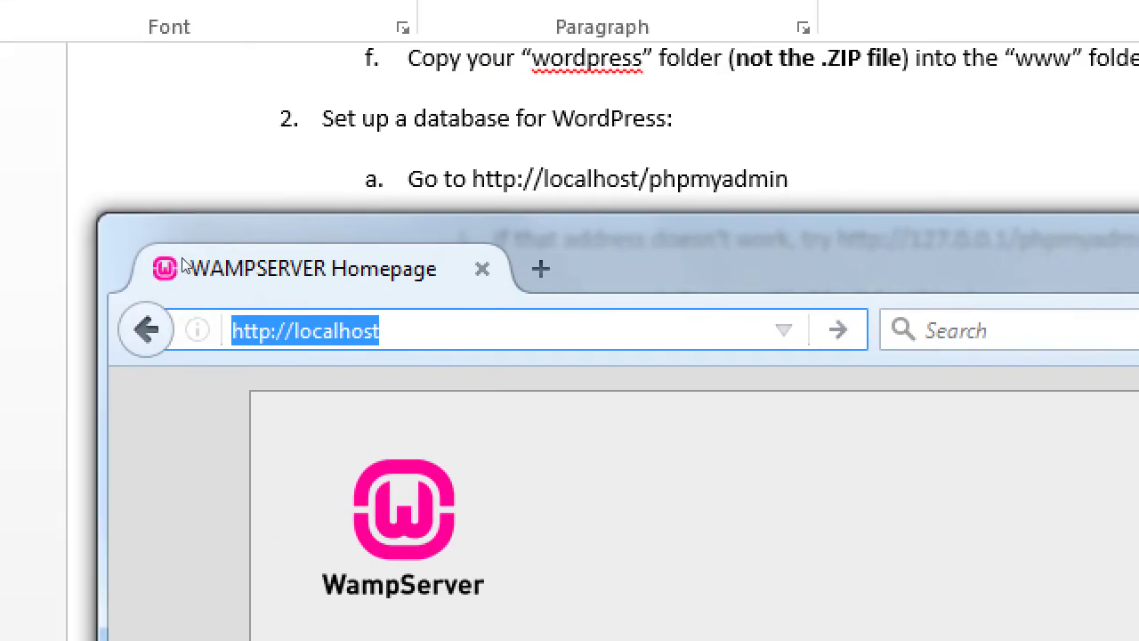
{"action": "key", "text": "End"}
{"action": "type", "text": "/php"}
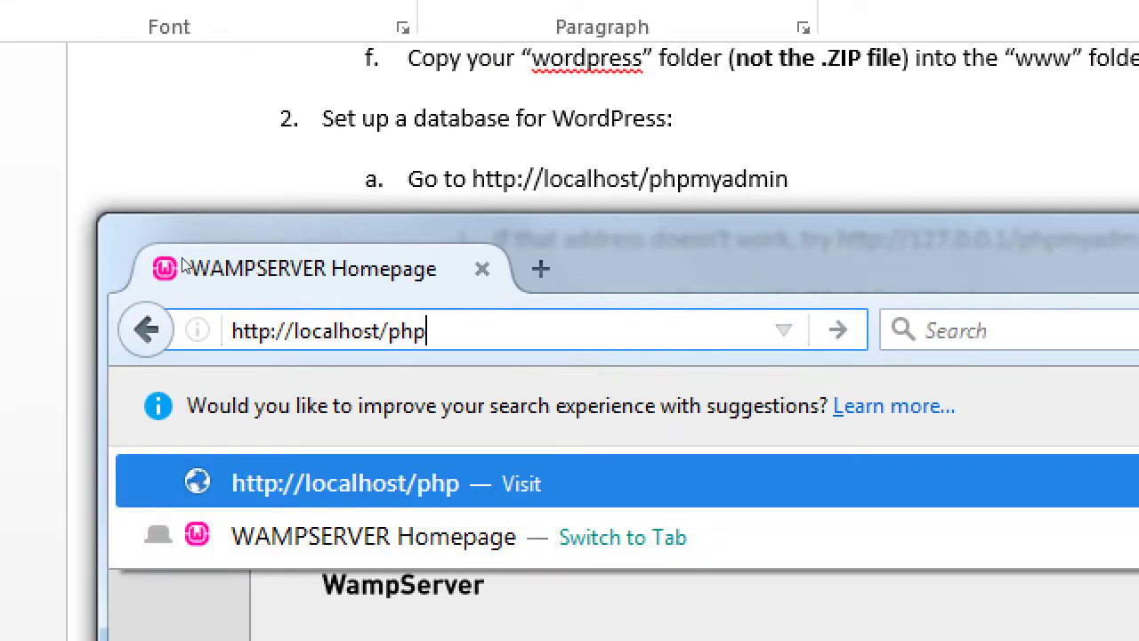
{"action": "type", "text": "myadmin"}
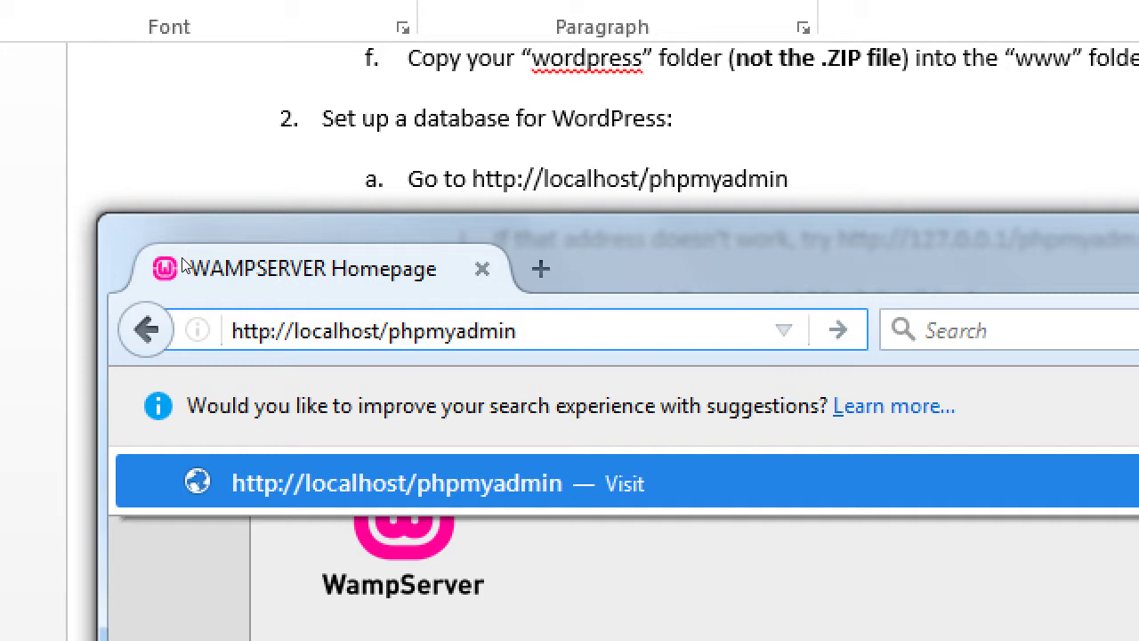
{"action": "key", "text": "Return"}
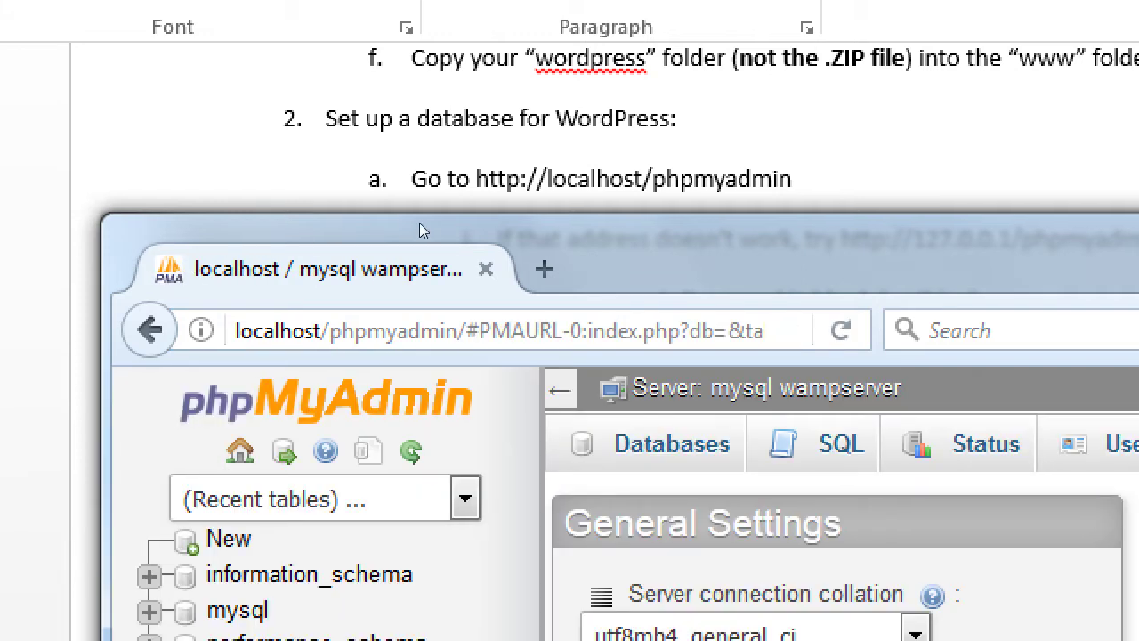
- Shift the browser window aside to reveal the next lines of the setup notes
{"action": "left_click_drag", "start_coordinate": [440, 223], "coordinate": [483, 262]}
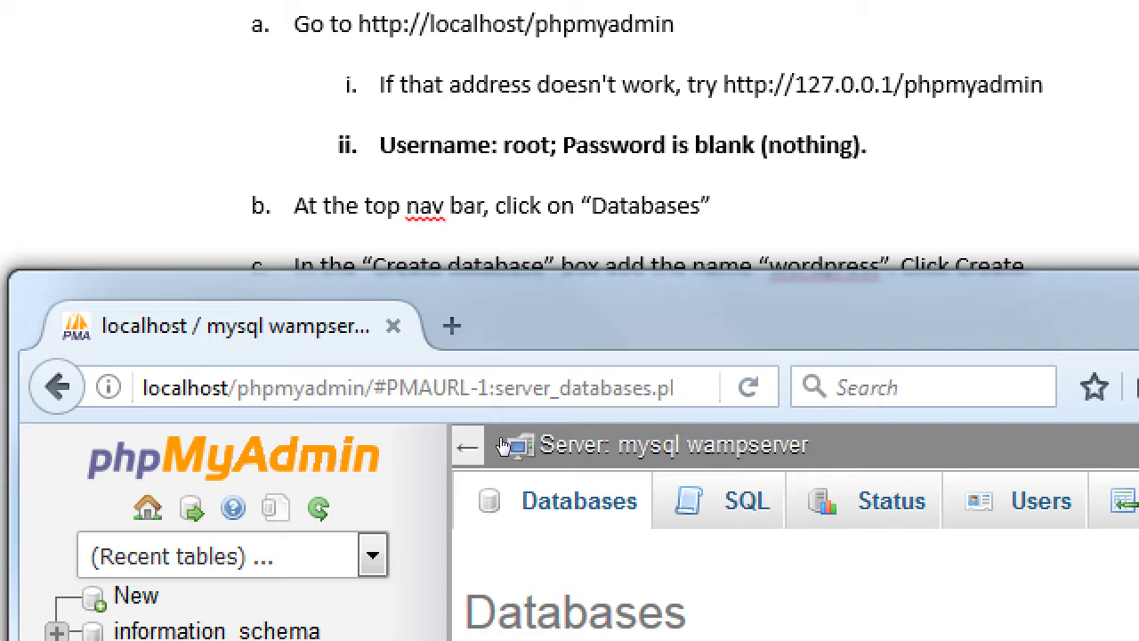
{"action": "mouse_move", "coordinate": [526, 354]}
{"action": "left_mouse_down"}
{"action": "mouse_move", "coordinate": [529, 344]}
{"action": "mouse_move", "coordinate": [525, 356]}
{"action": "left_mouse_up"}
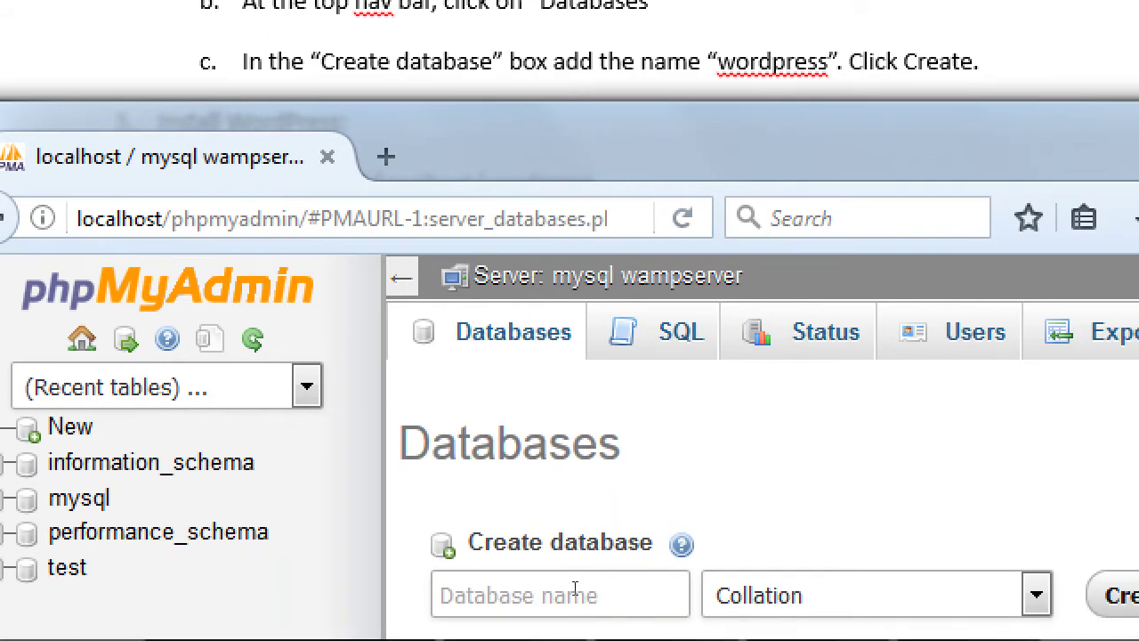
- Create a database named 'wordpress', then resubmit and get the 'database exists' error
{"action": "left_click", "coordinate": [569, 589]}
{"action": "type", "text": "wordpress"}
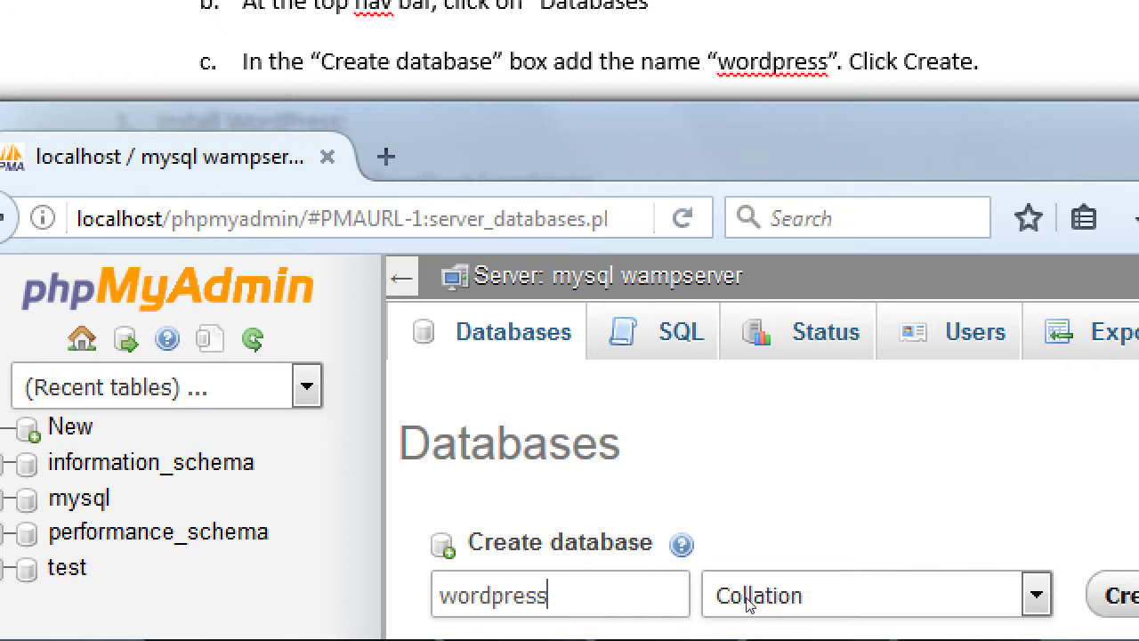
{"action": "key", "text": "Return"}
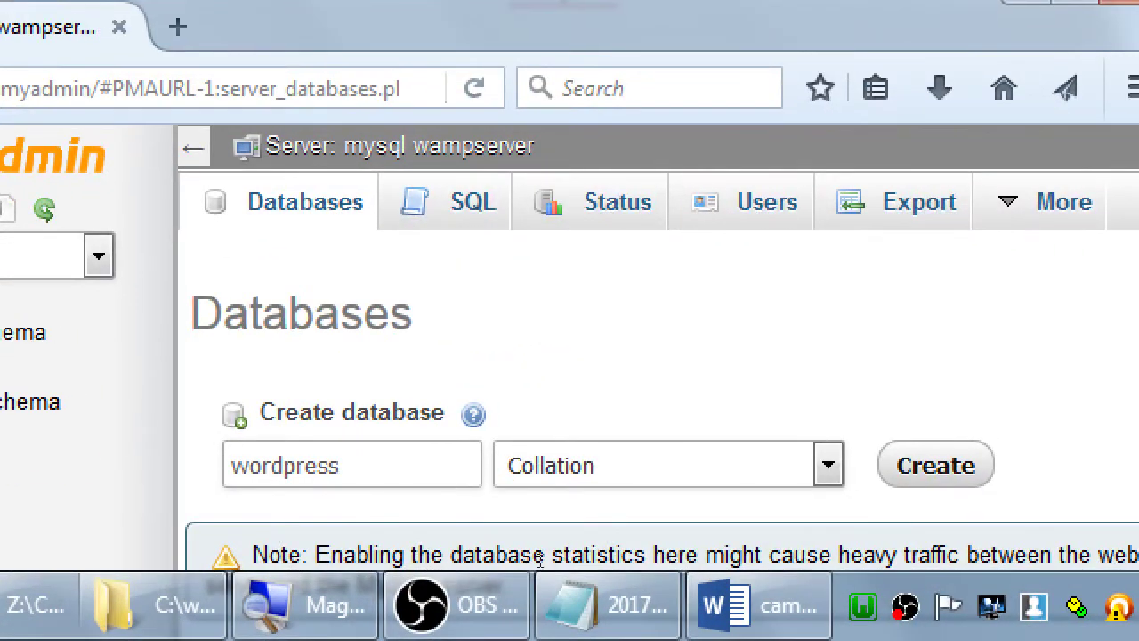
{"action": "key", "text": "Return"}
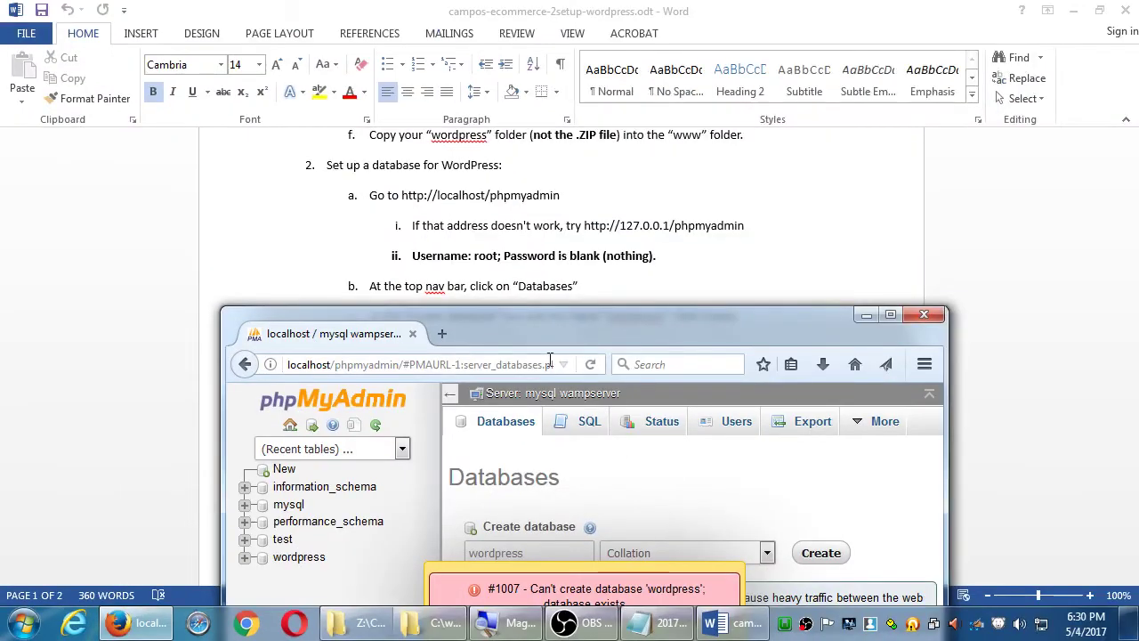
- Enter localhost/installwordpress in the address bar without loading it yet
{"action": "left_click_drag", "start_coordinate": [526, 324], "coordinate": [690, 409]}
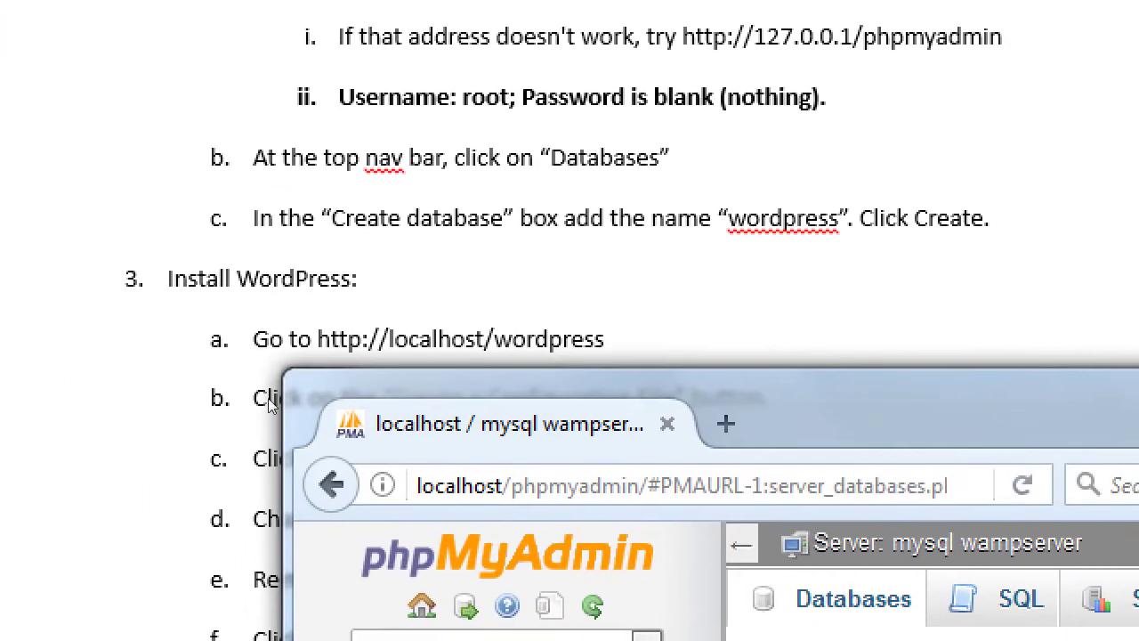
{"action": "left_click", "coordinate": [487, 481]}
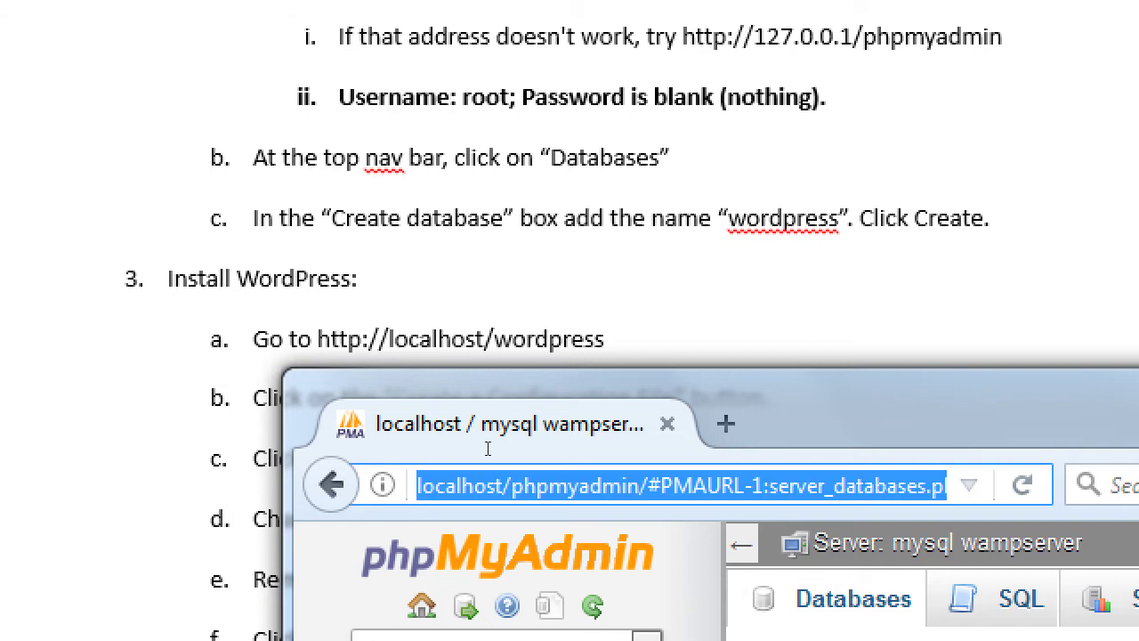
{"action": "type", "text": "localhost/"}
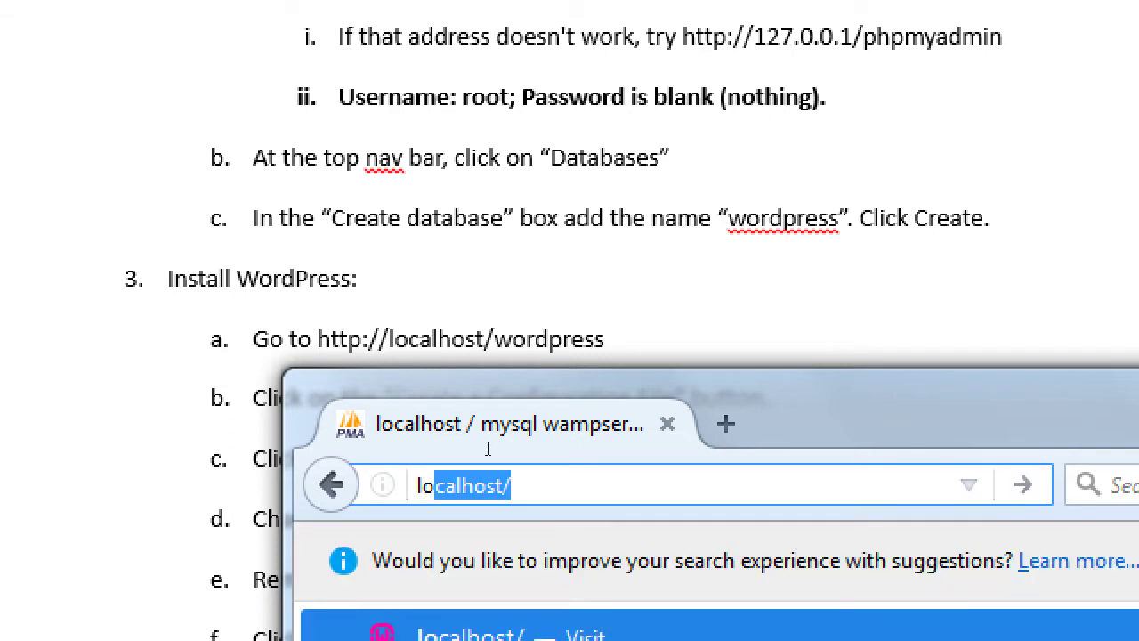
{"action": "key", "text": "Right"}
{"action": "type", "text": "instral"}
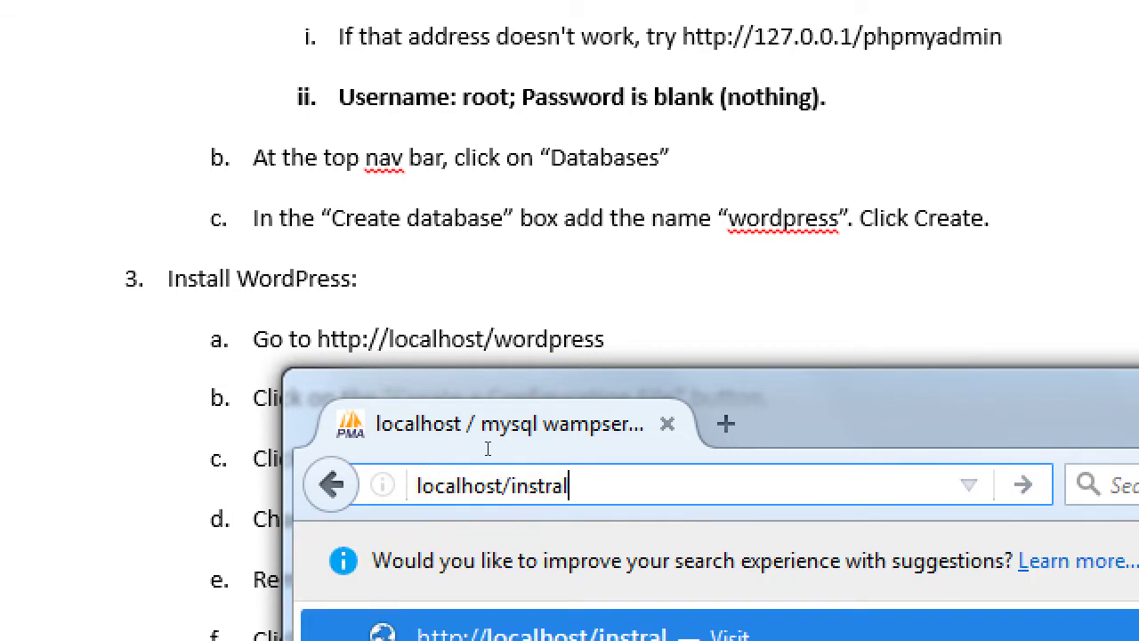
{"action": "key", "text": "BackSpace"}
{"action": "key", "text": "BackSpace"}
{"action": "key", "text": "BackSpace"}
{"action": "type", "text": "all"}
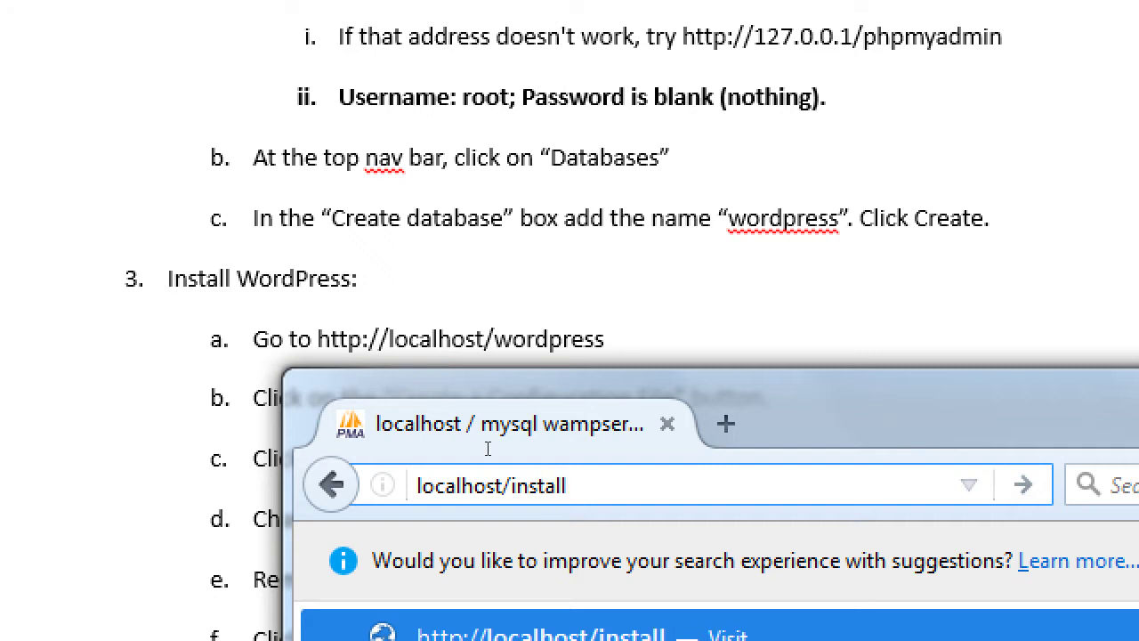
{"action": "type", "text": "wordpress"}
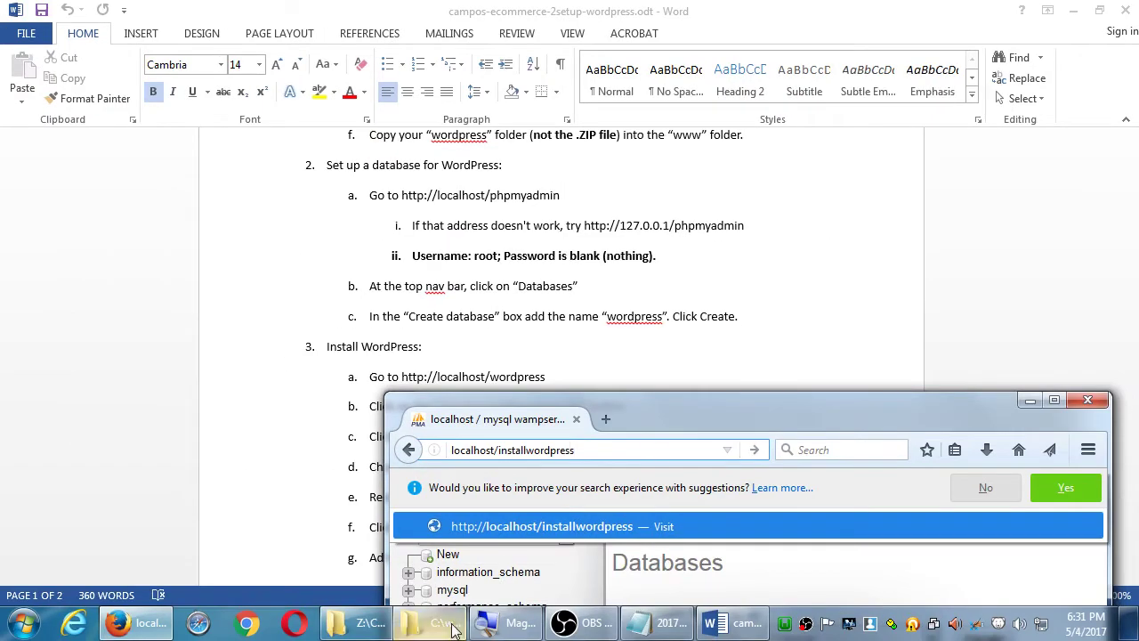
- View the C:\wamp\www folder's installwordpress folder, then load localhost/installwordpress
{"action": "left_click", "coordinate": [430, 623]}
{"action": "left_click_drag", "start_coordinate": [670, 105], "coordinate": [915, 106]}
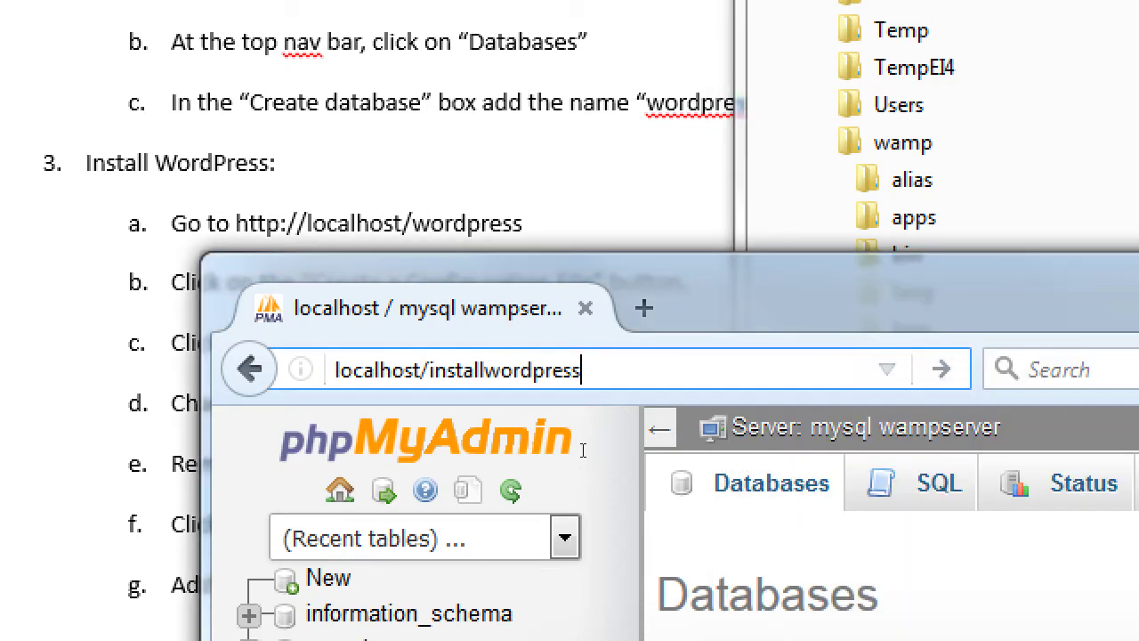
{"action": "key", "text": "Return"}
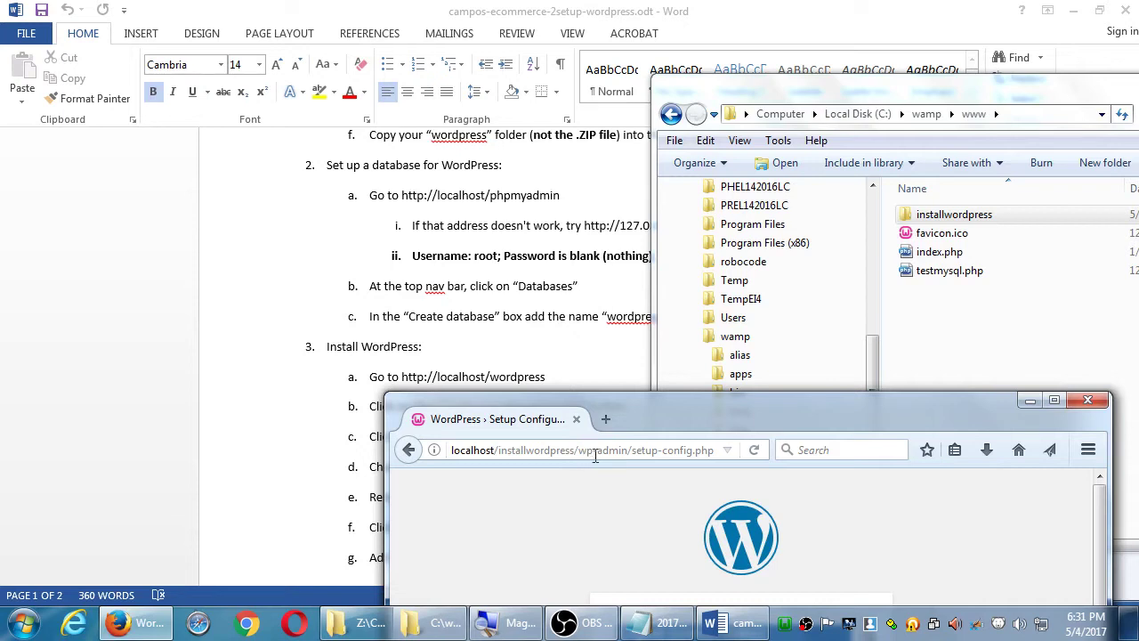
- Move the WordPress Setup Configuration window higher beside the Word instructions
{"action": "left_click_drag", "start_coordinate": [631, 423], "coordinate": [686, 416]}
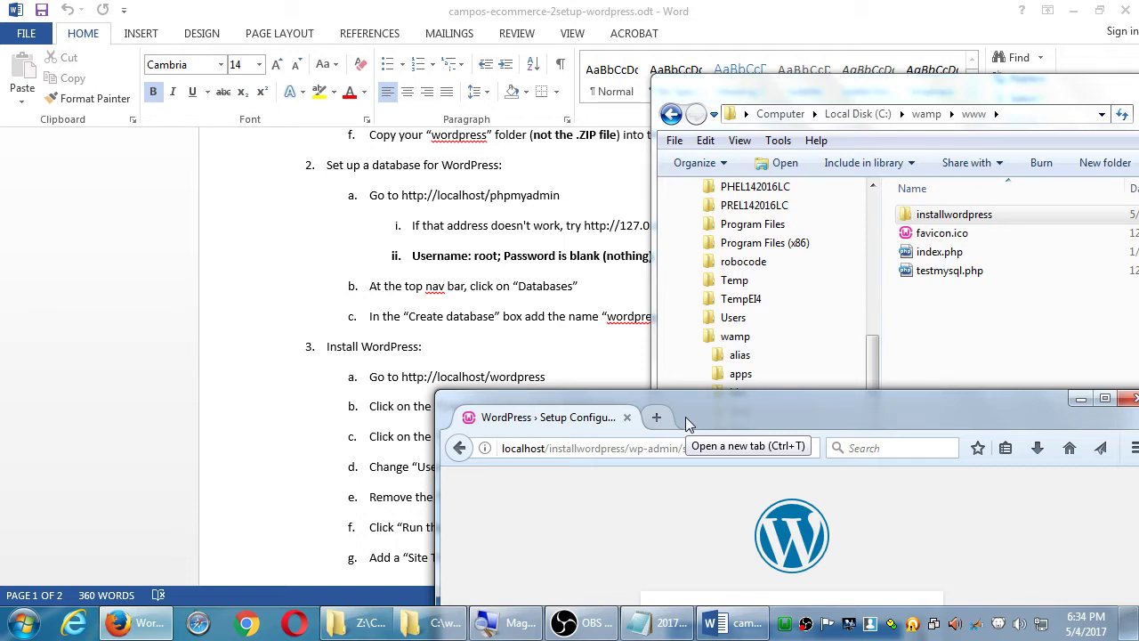
- Maximize the setup page, continue with English (United States), and dismiss the Reader View tip
{"action": "double_click", "coordinate": [685, 416]}
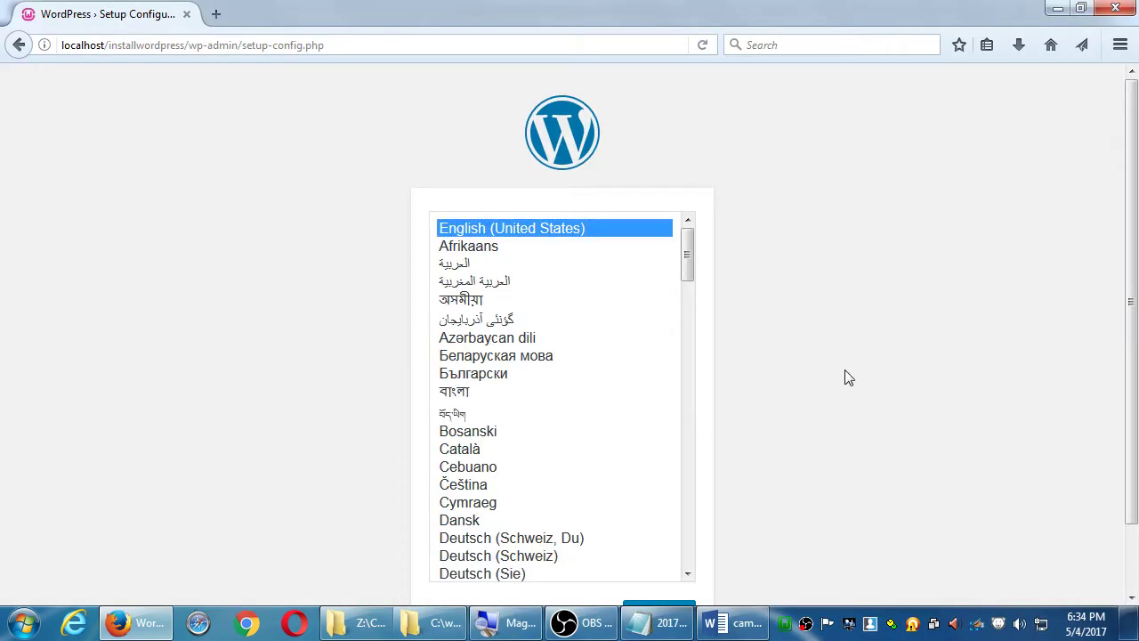
{"action": "scroll", "coordinate": [832, 372], "scroll_direction": "down", "scroll_amount": 2}
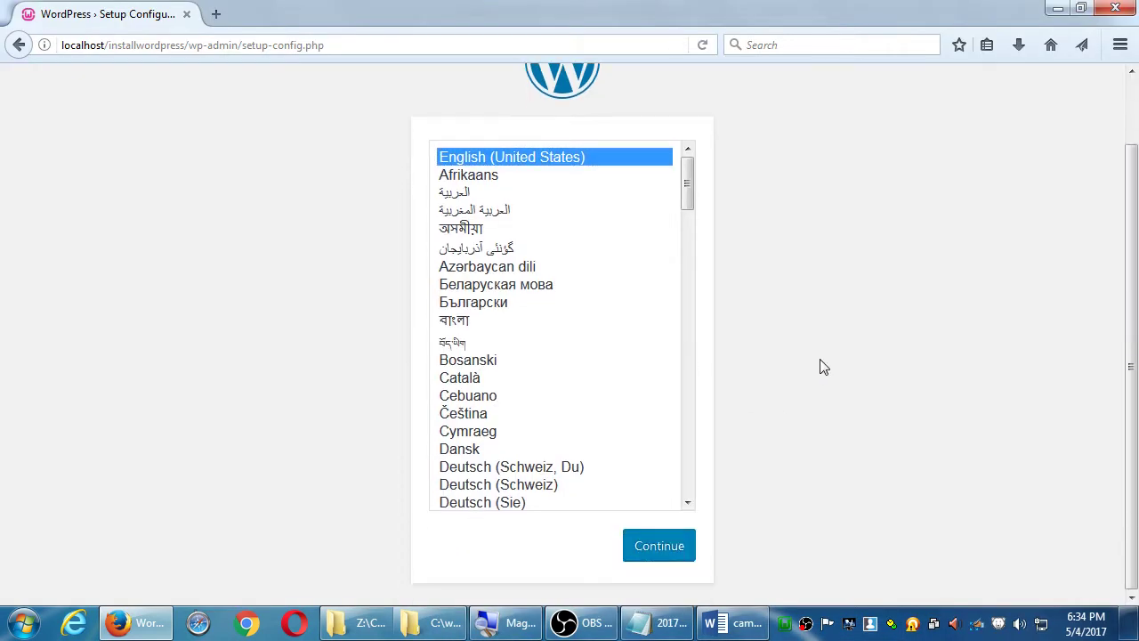
{"action": "left_click", "coordinate": [649, 553]}
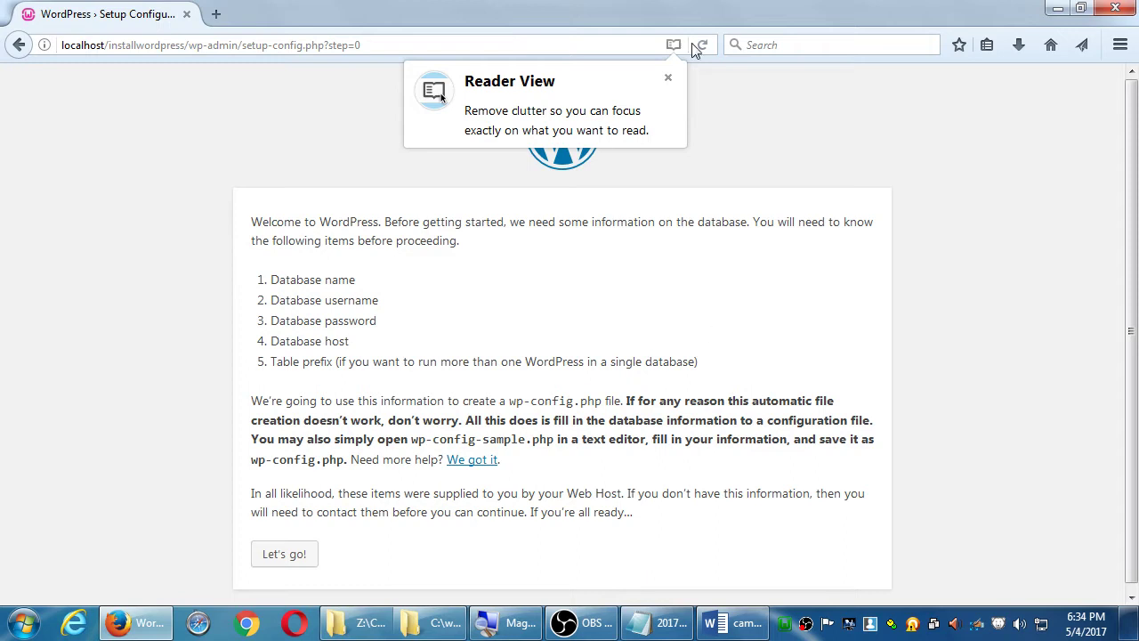
{"action": "left_click", "coordinate": [667, 78]}
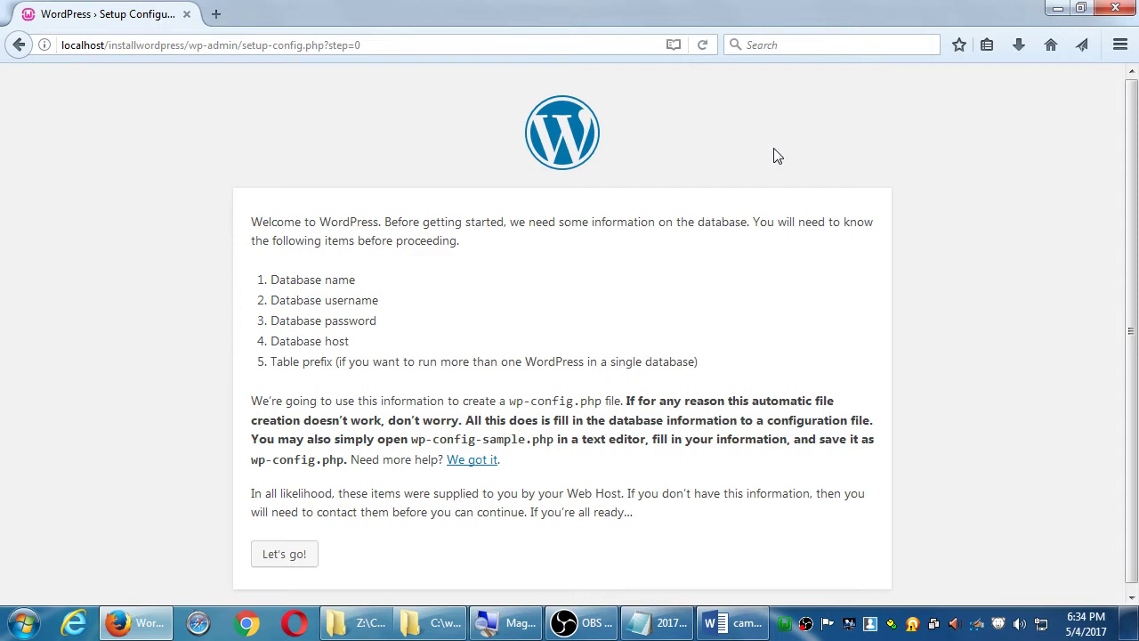
- Open the database connection form, then return to the Word notes at step 3, Install WordPress
{"action": "left_click", "coordinate": [293, 556]}
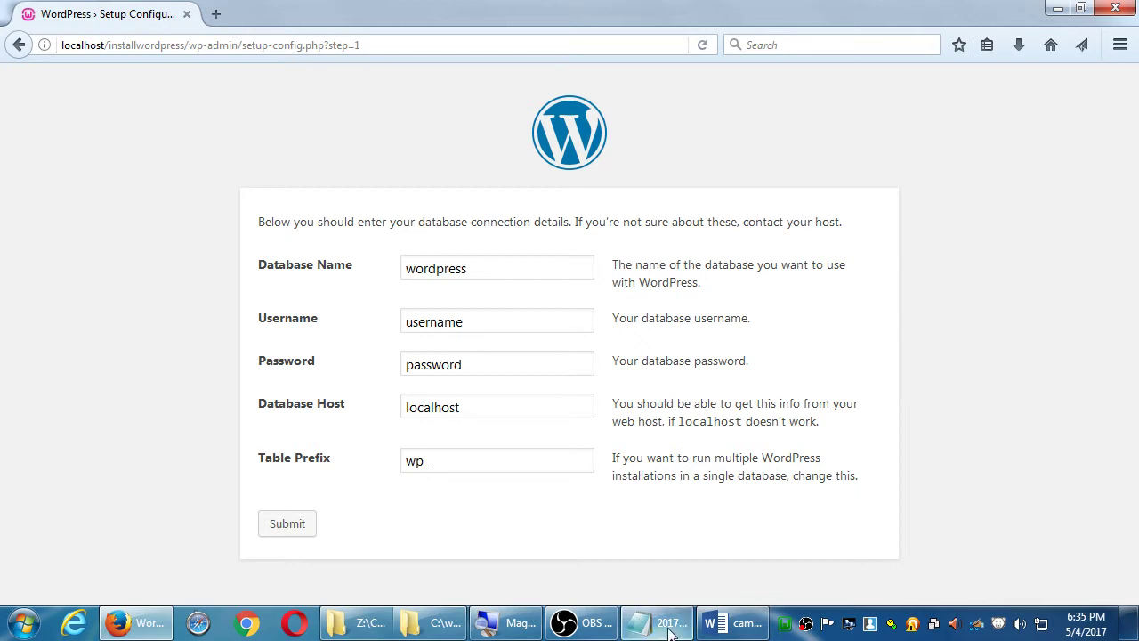
{"action": "left_click", "coordinate": [722, 630]}
{"action": "scroll", "coordinate": [672, 434], "scroll_direction": "down", "scroll_amount": 3}
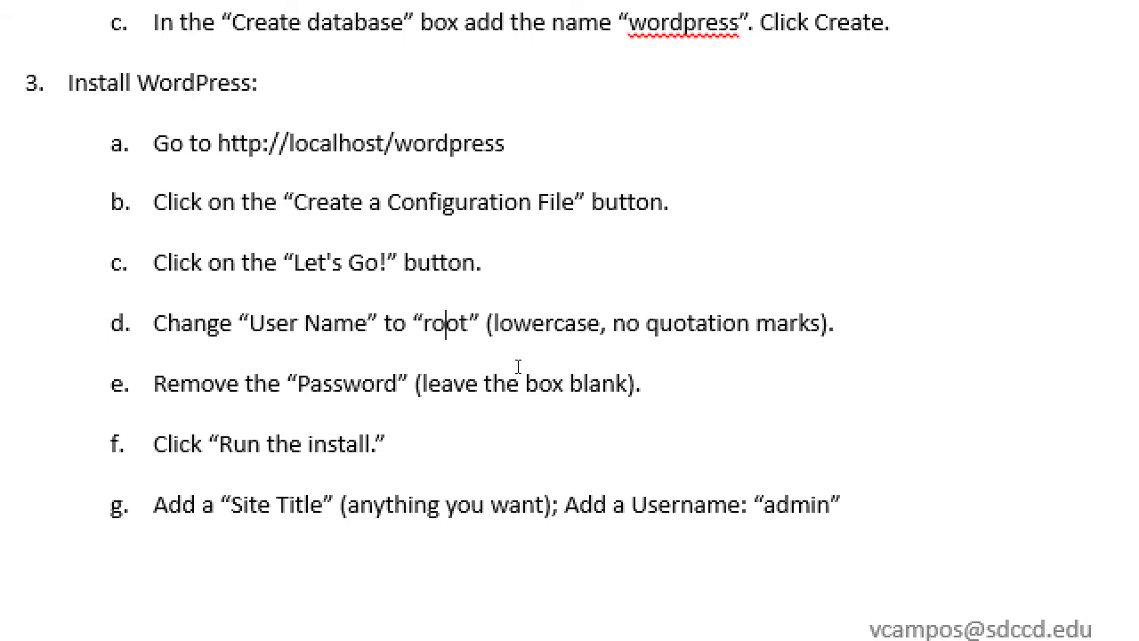
{"action": "double_click", "coordinate": [445, 325]}
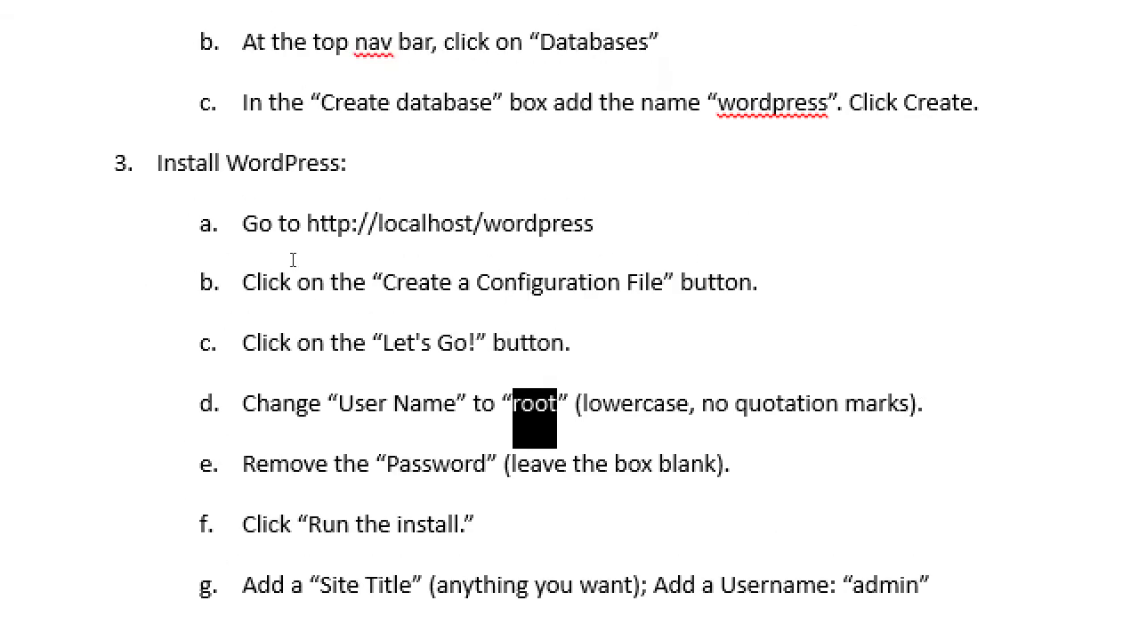
{"action": "left_click", "coordinate": [410, 405]}
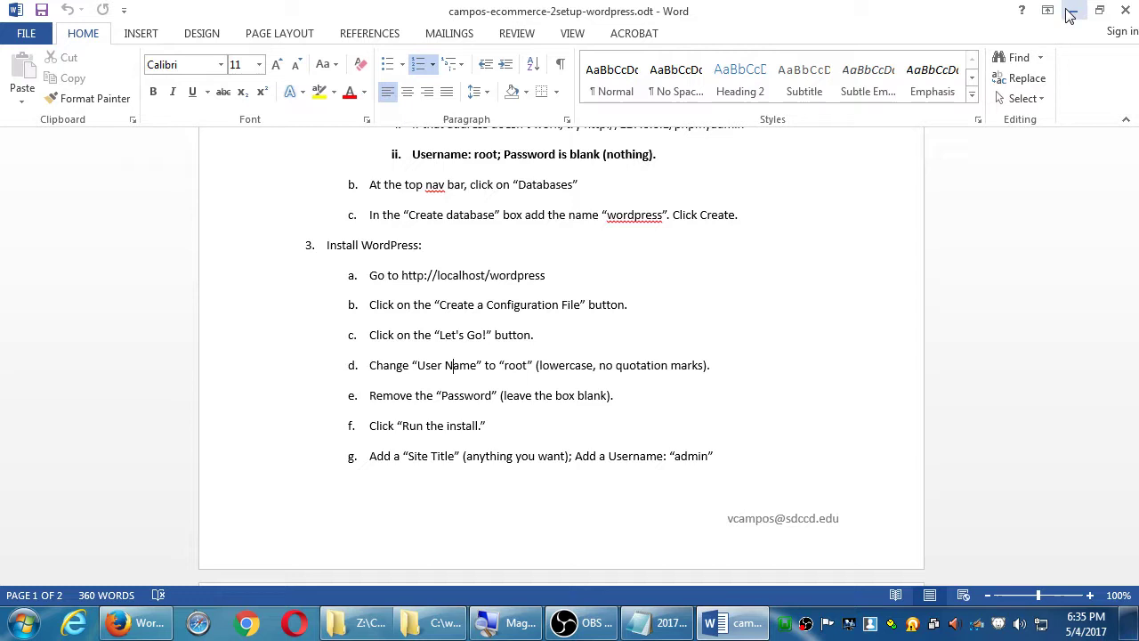
- Set the database Username to root and clear the default Password
{"action": "left_click", "coordinate": [1070, 15]}
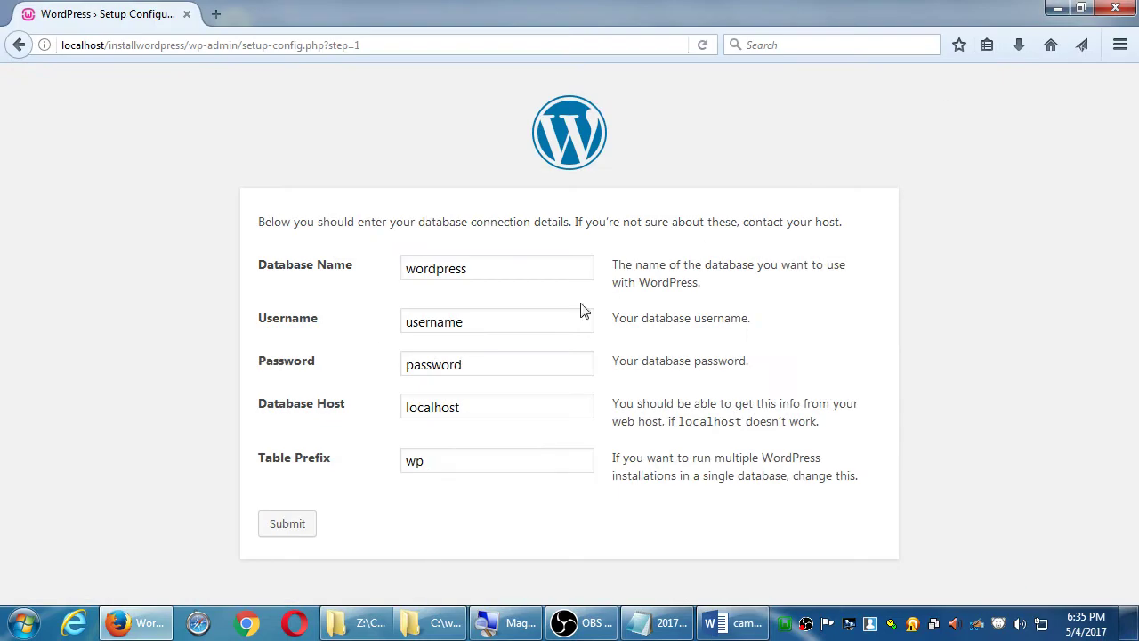
{"action": "left_click_drag", "start_coordinate": [496, 326], "coordinate": [354, 317]}
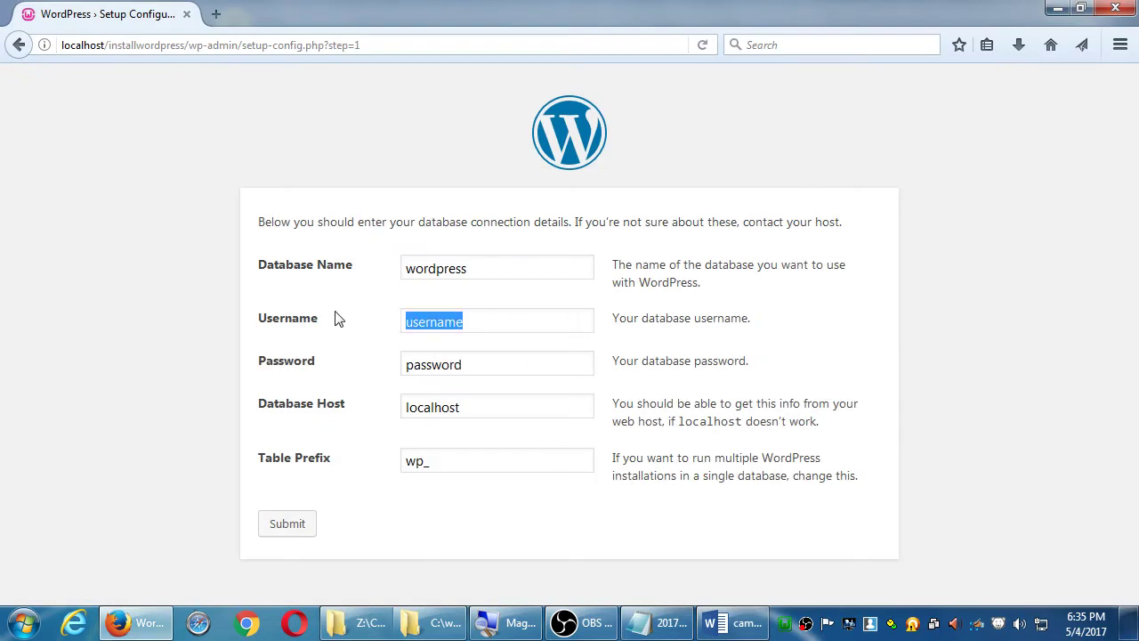
{"action": "type", "text": "root"}
{"action": "key", "text": "Tab"}
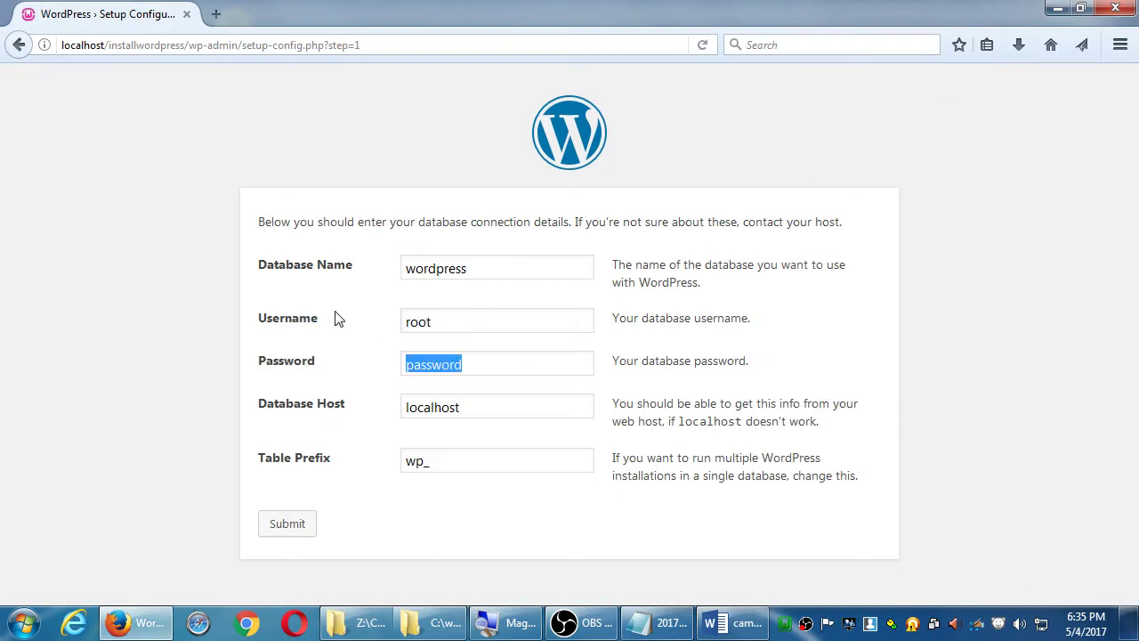
{"action": "key", "text": "BackSpace"}
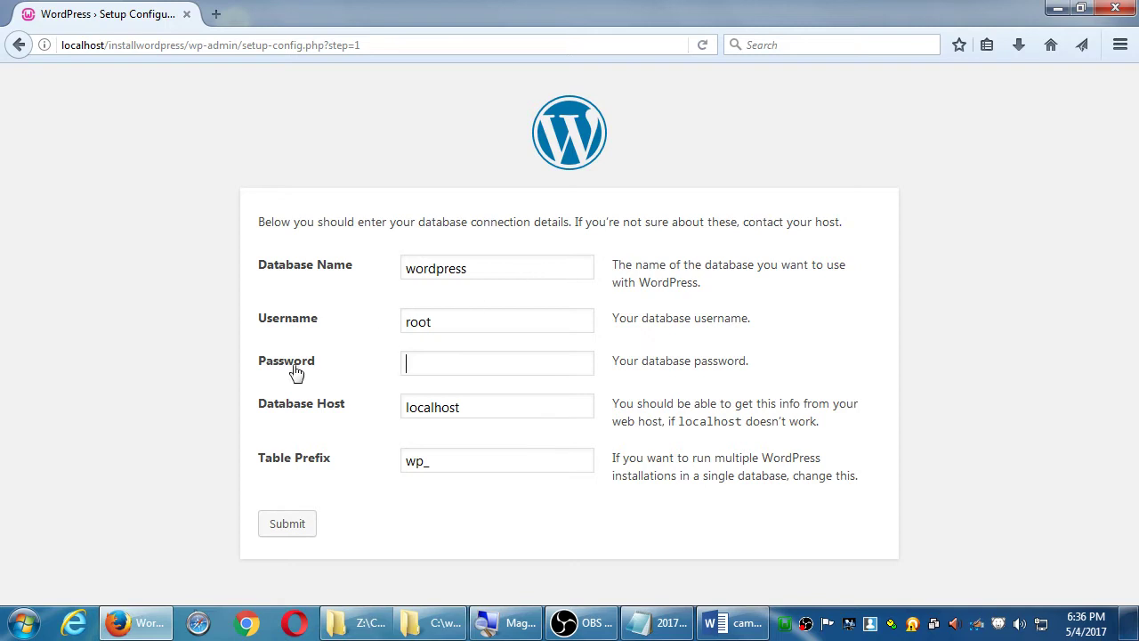
- Submit the database details and run the install to reach the Information needed form
{"action": "left_click", "coordinate": [286, 524]}
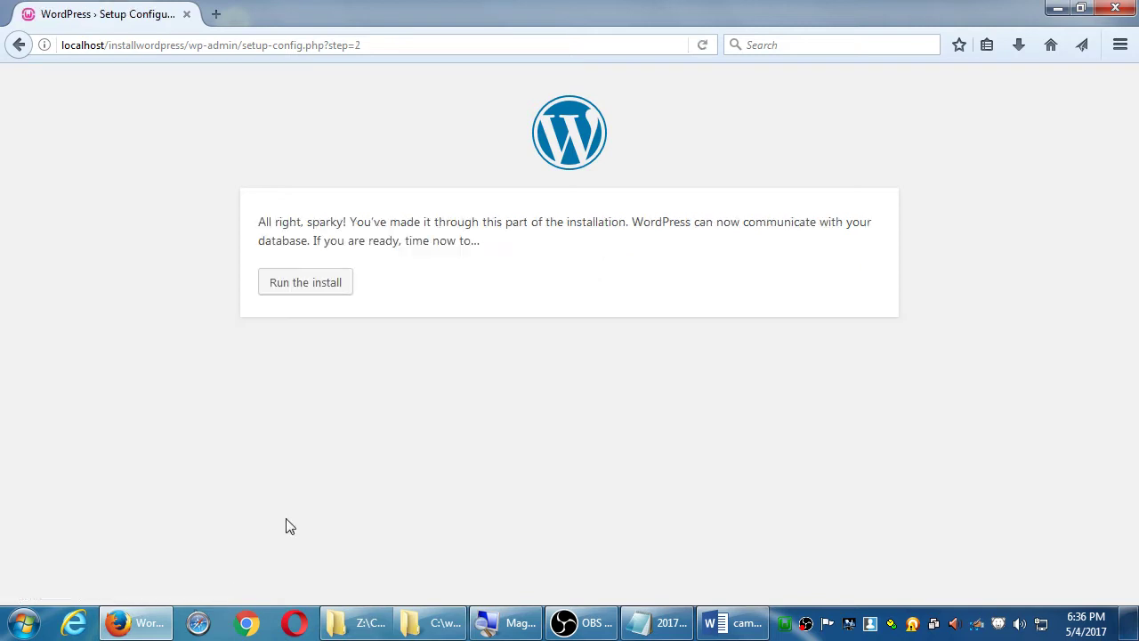
{"action": "left_click", "coordinate": [326, 295]}
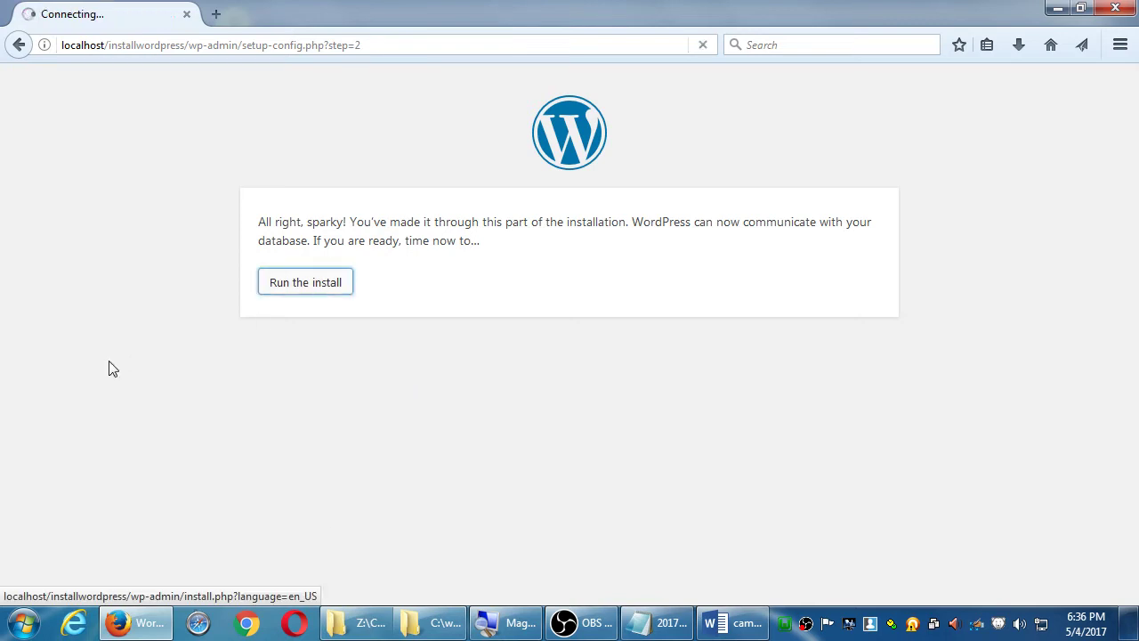
{"action": "scroll", "coordinate": [126, 360], "scroll_direction": "down", "scroll_amount": 3}
{"action": "scroll", "coordinate": [126, 360], "scroll_direction": "down", "scroll_amount": 1}
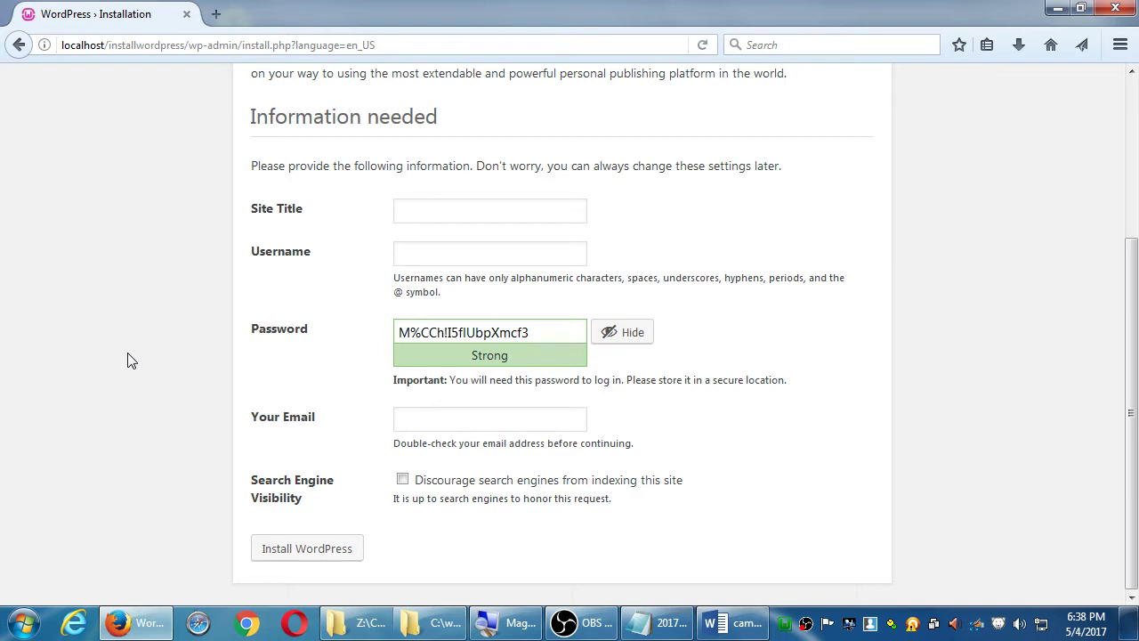
- Fill in the bakery site title, username admin, a confirmed weak password and the admin email address
{"action": "type", "text": "Victor's"}
{"action": "type", "text": "Bakery"}
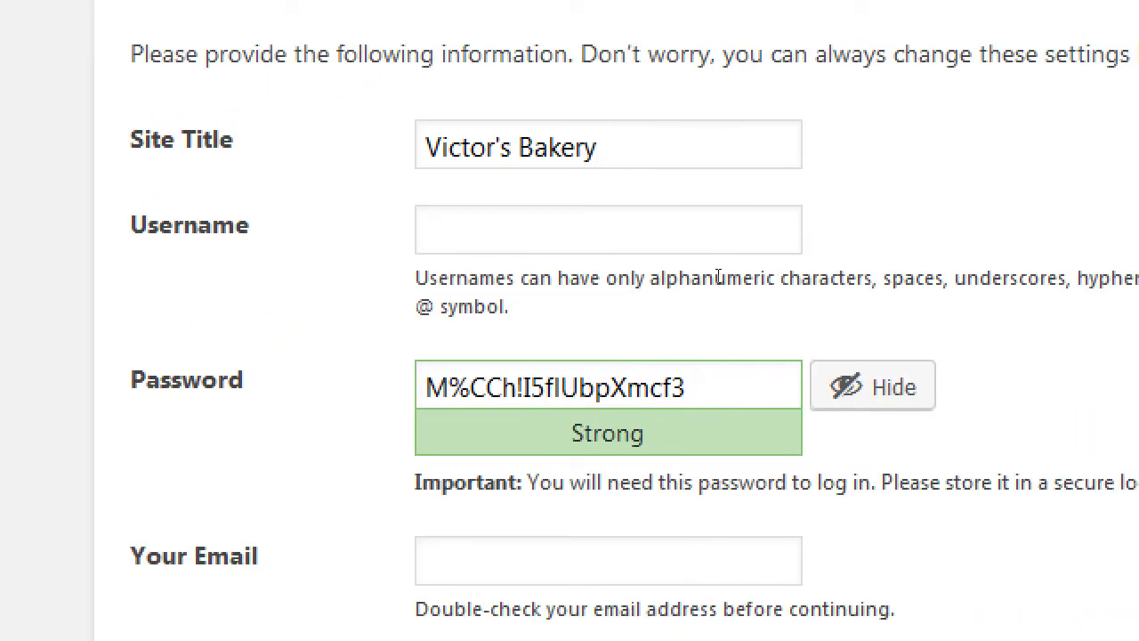
{"action": "key", "text": "Tab"}
{"action": "type", "text": "admin"}
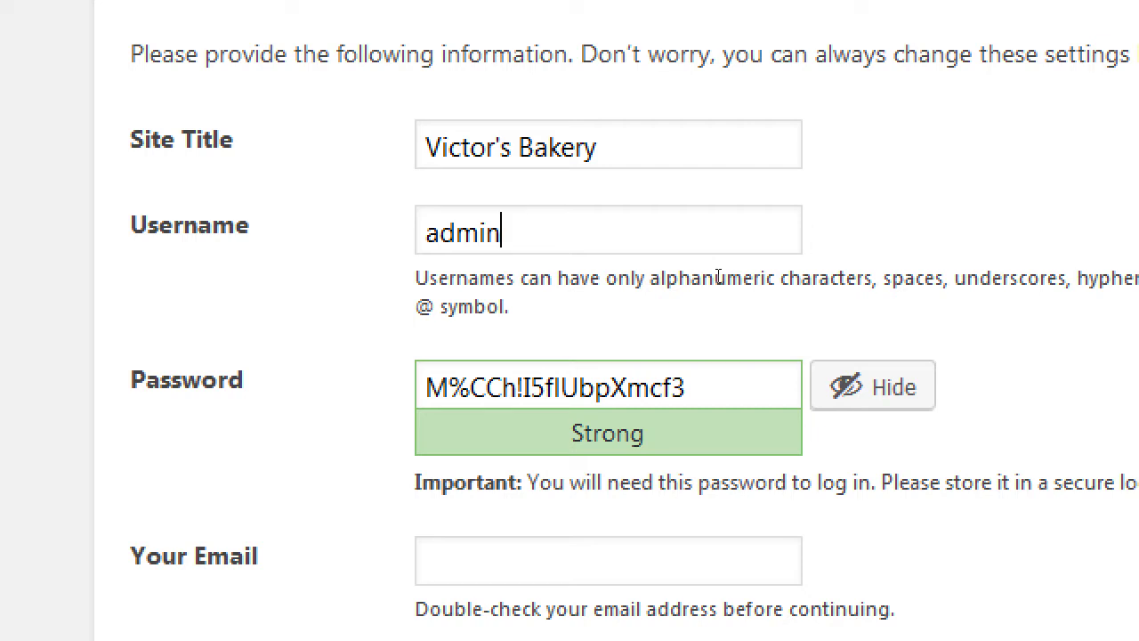
{"action": "key", "text": "Tab"}
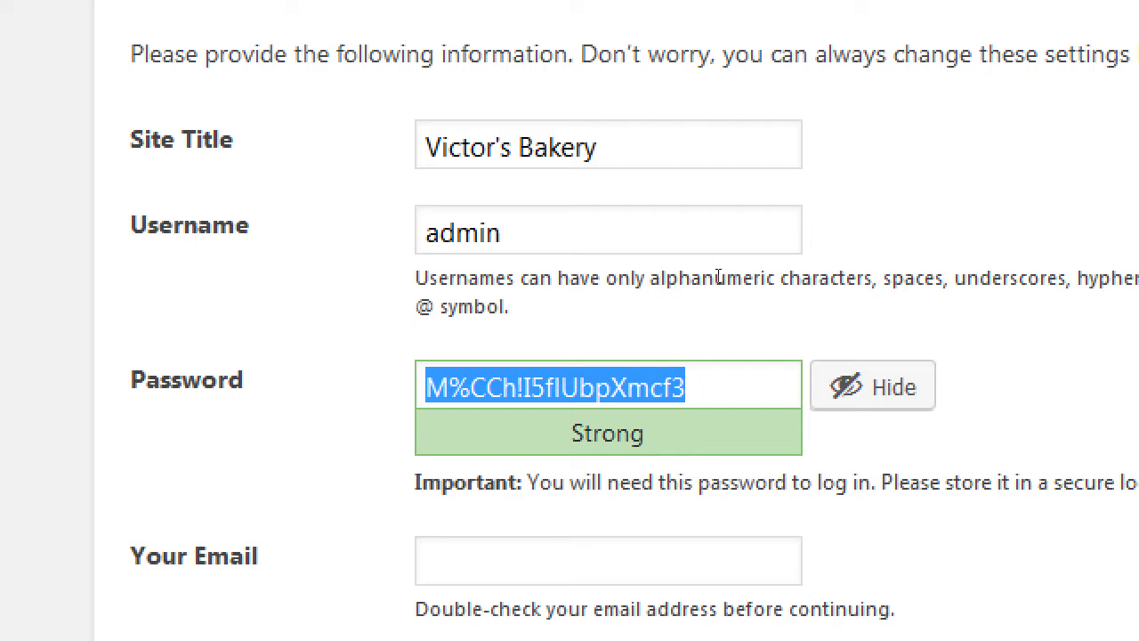
{"action": "type", "text": "password"}
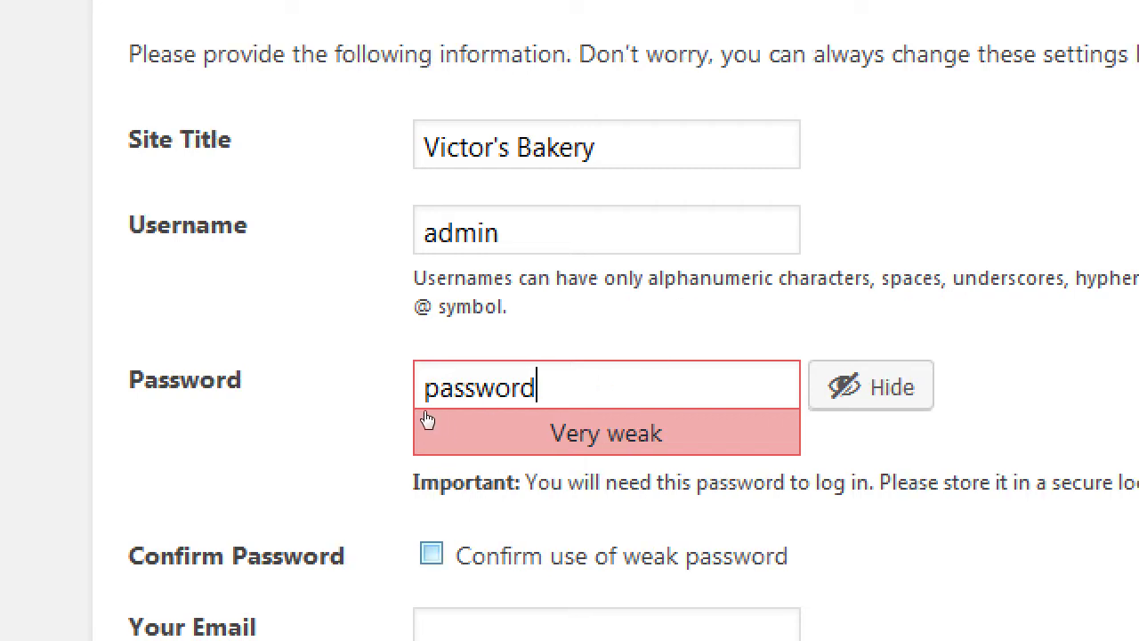
{"action": "key", "text": "Tab"}
{"action": "key", "text": "Tab"}
{"action": "key", "text": "space"}
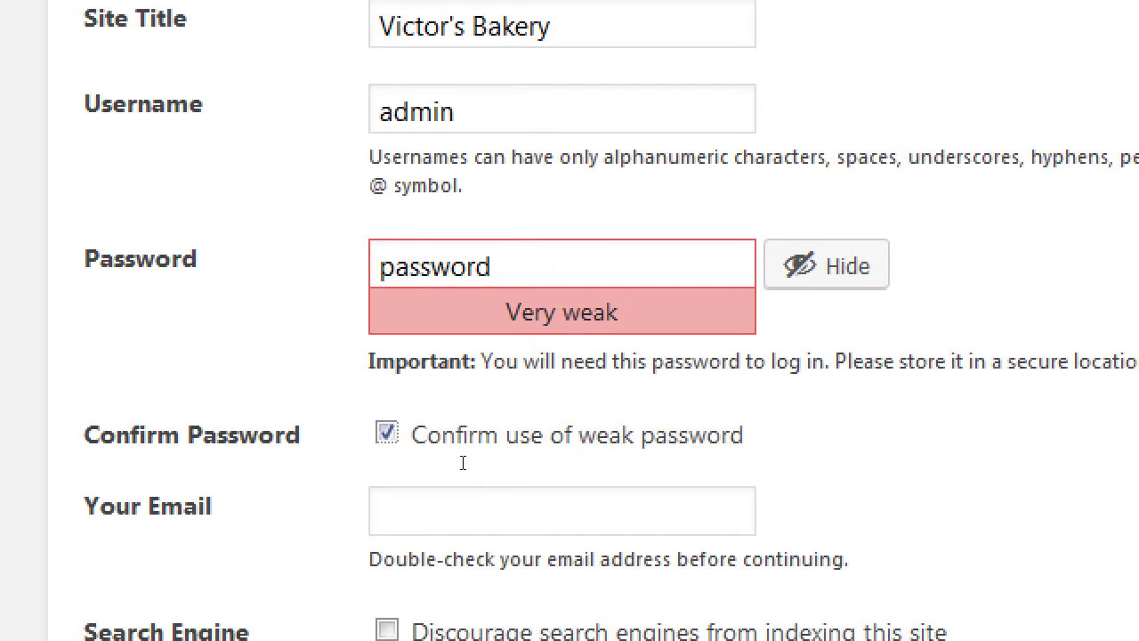
{"action": "key", "text": "Tab"}
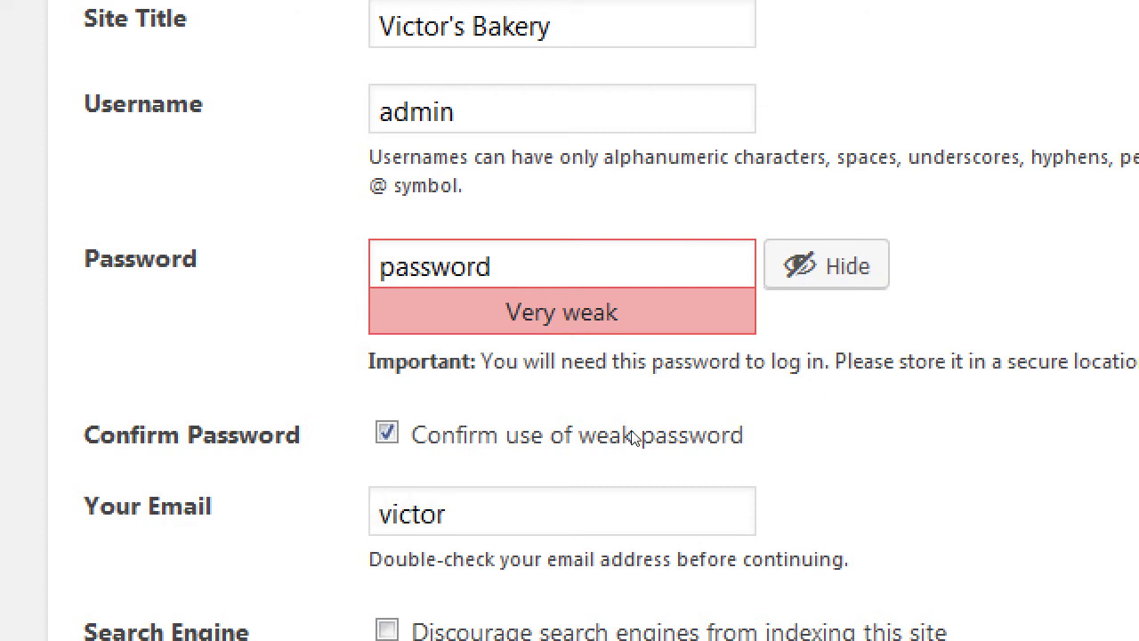
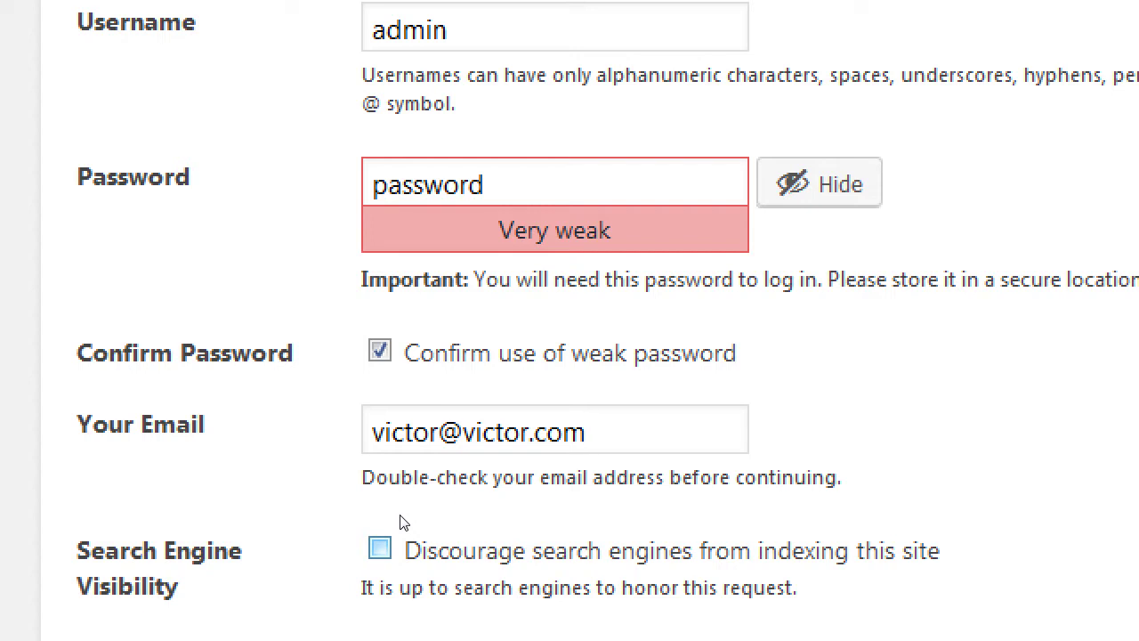
{"action": "scroll", "coordinate": [405, 523], "scroll_direction": "up", "scroll_amount": 1}
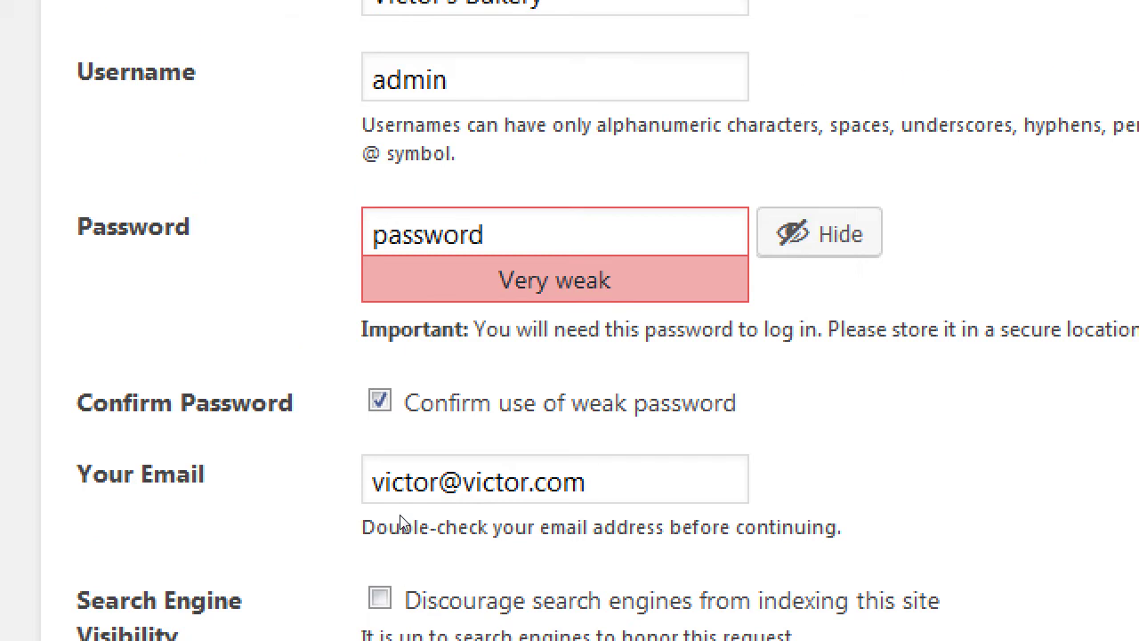
- Tick 'Discourage search engines from indexing this site' and scroll down to the install button
{"action": "left_click", "coordinate": [379, 598]}
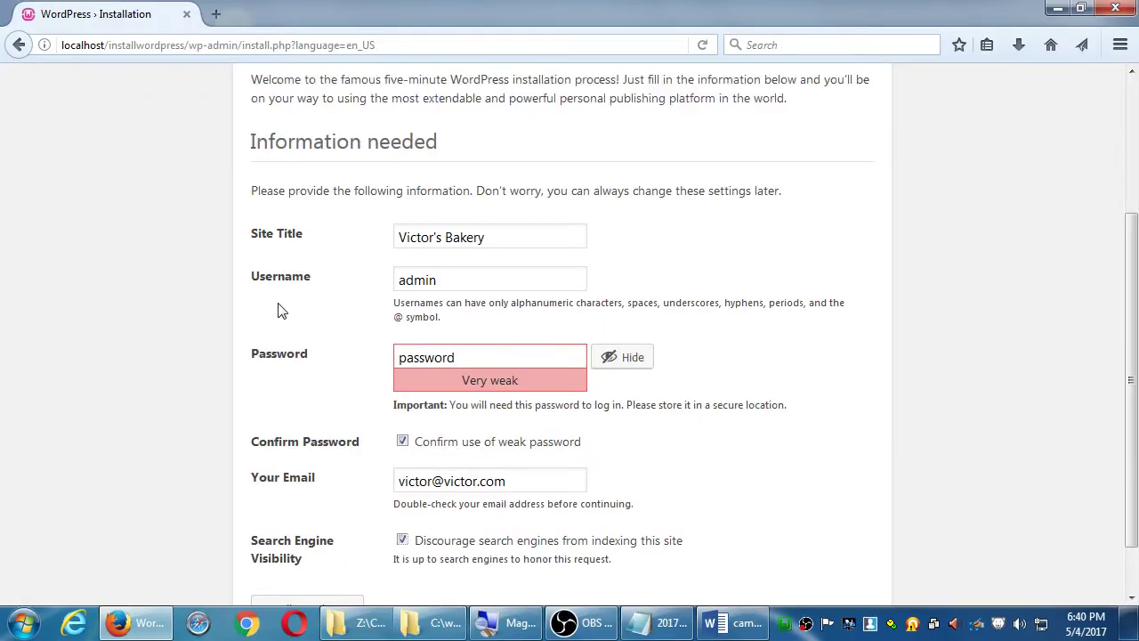
{"action": "scroll", "coordinate": [141, 41], "scroll_direction": "down", "scroll_amount": 2}
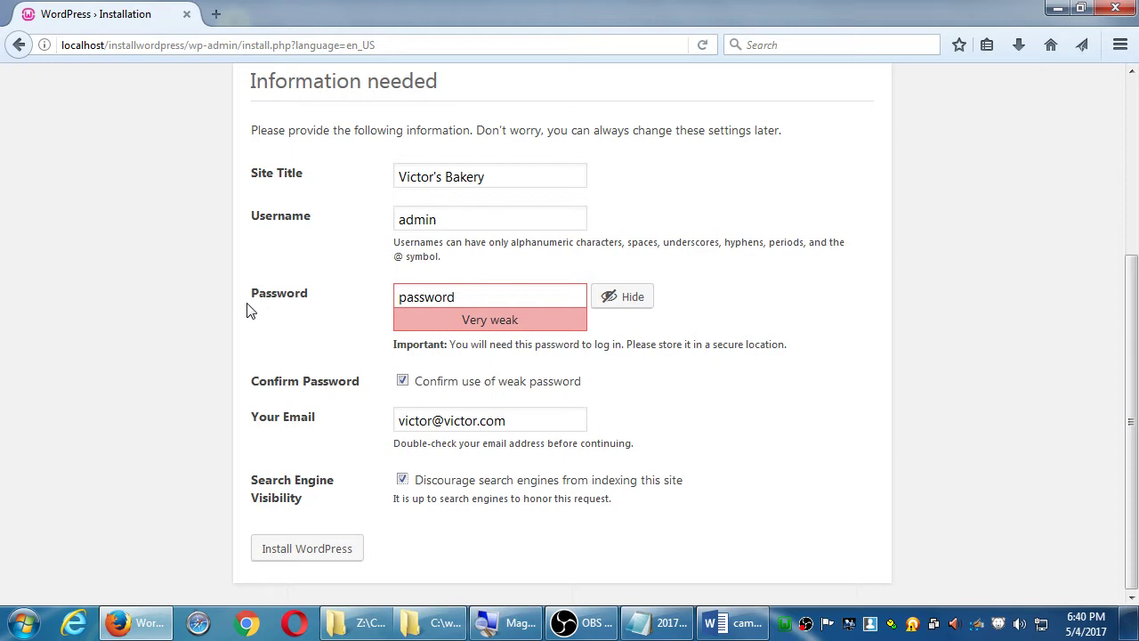
- Run the WordPress installation with the entered details
{"action": "left_click", "coordinate": [320, 560]}
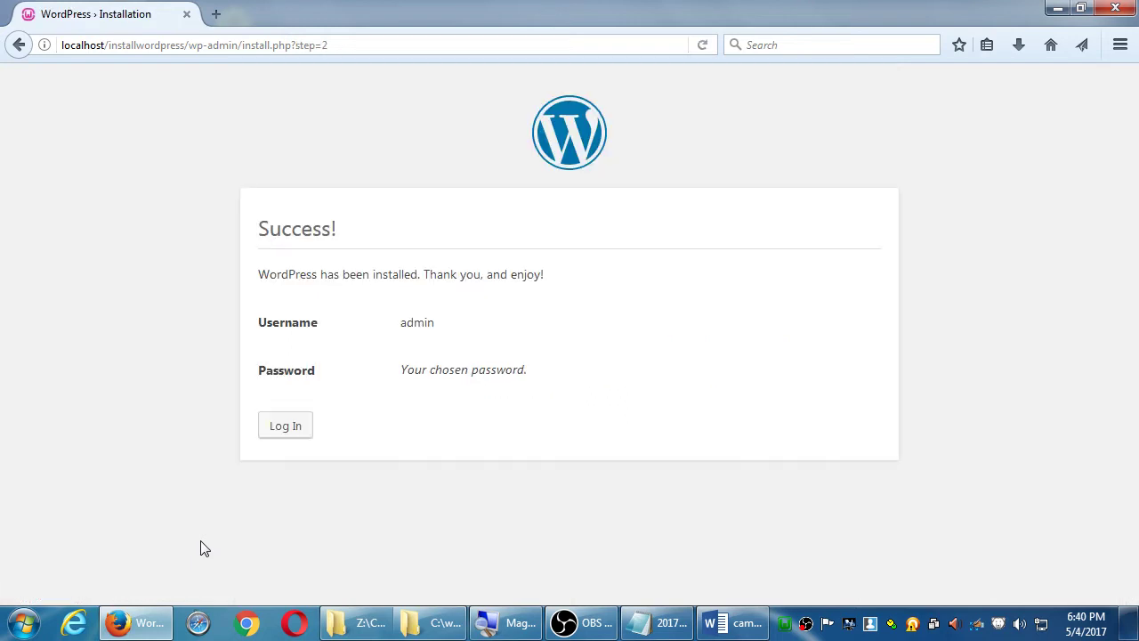
- Log in as admin with the account password to reach the Victor's Bakery Dashboard
{"action": "left_click", "coordinate": [299, 431]}
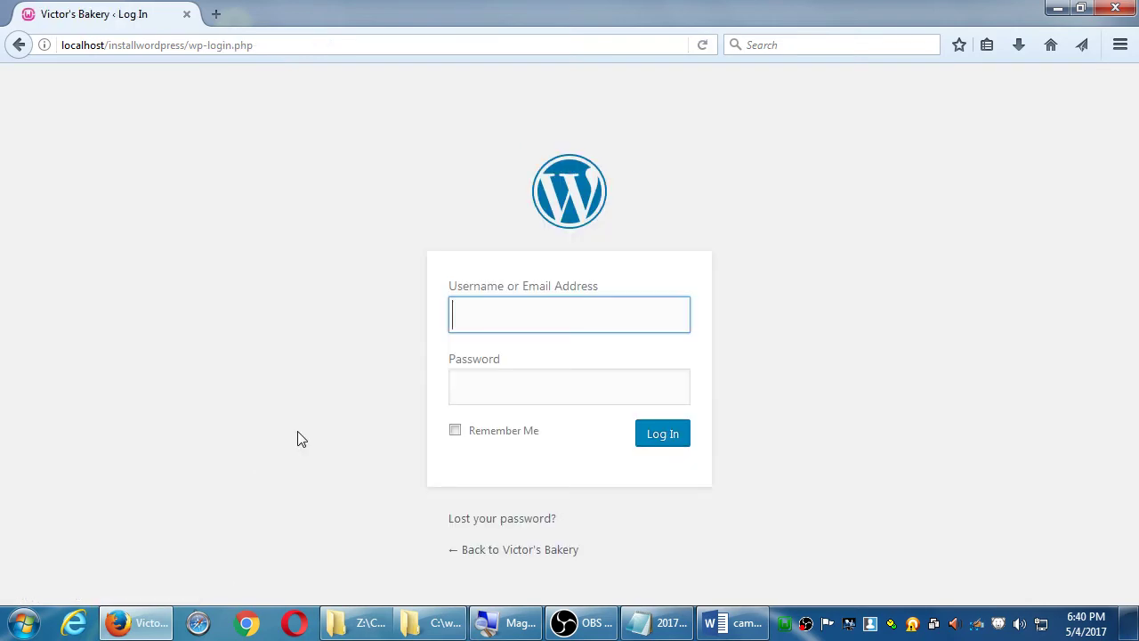
{"action": "type", "text": "admin"}
{"action": "key", "text": "Tab"}
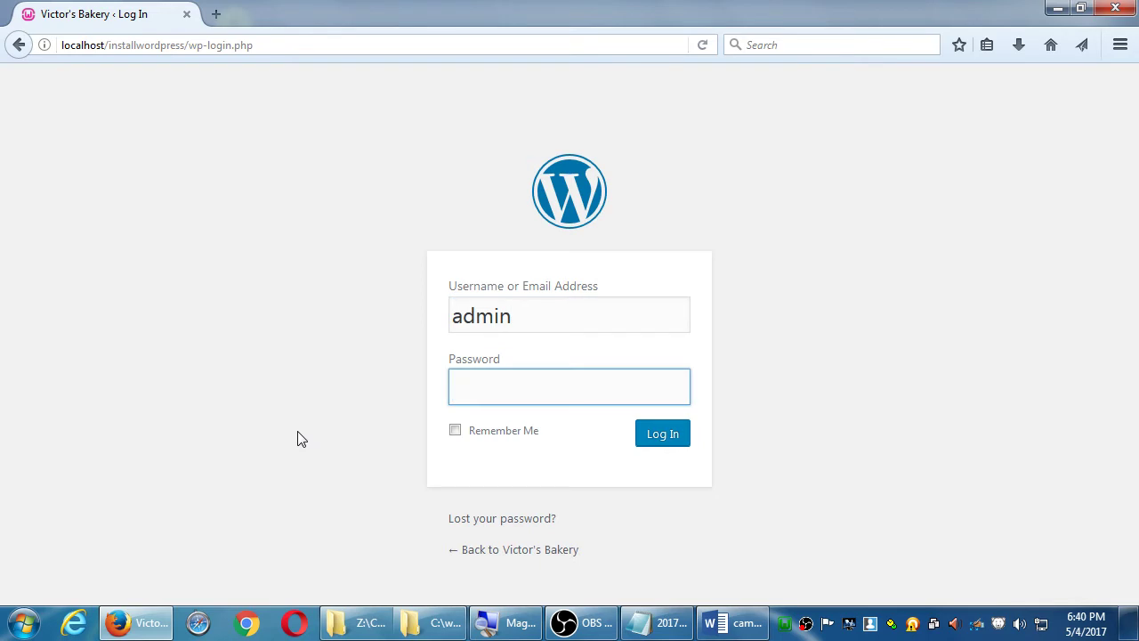
{"action": "type", "text": "password"}
{"action": "left_click", "coordinate": [678, 435]}
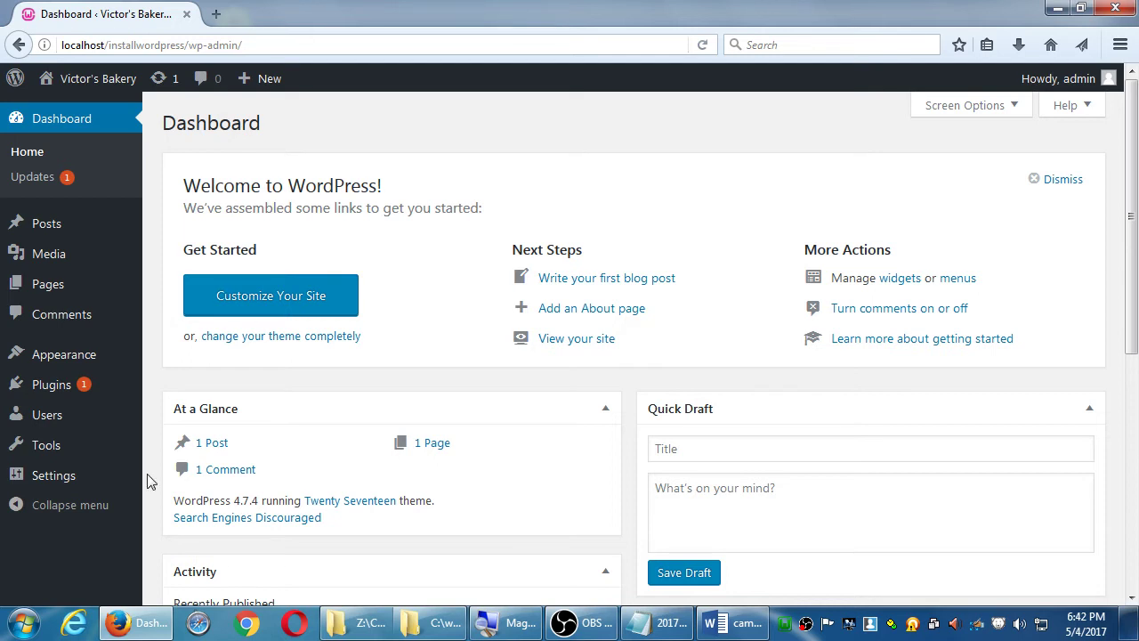
- Load aquiestexcoco.com in Chrome
{"action": "left_click", "coordinate": [250, 621]}
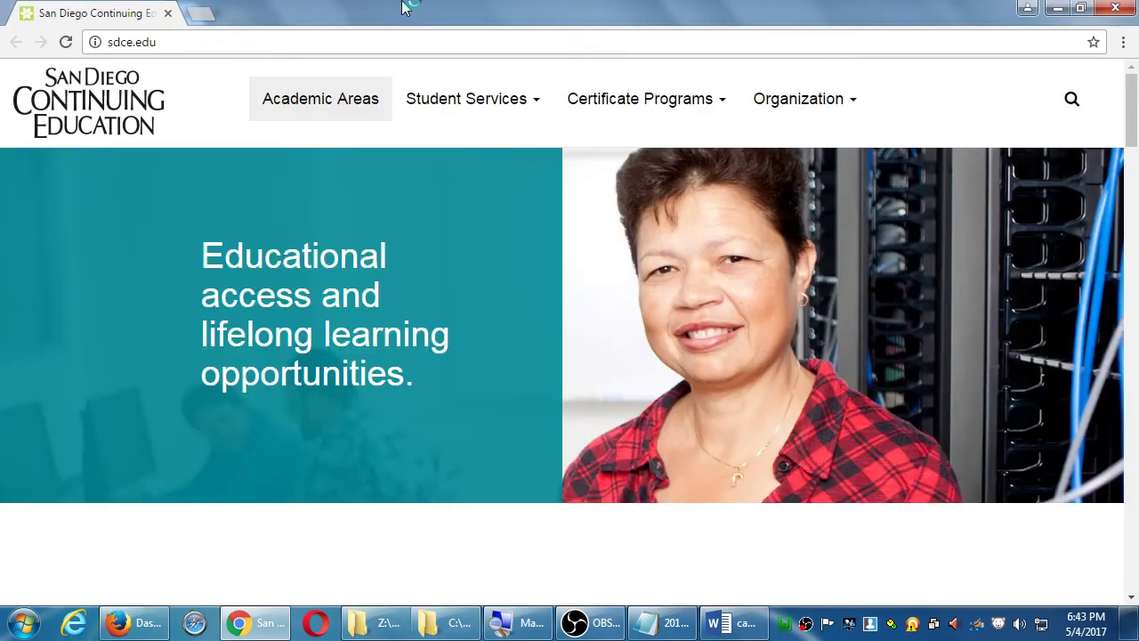
{"action": "key", "text": "ctrl+l"}
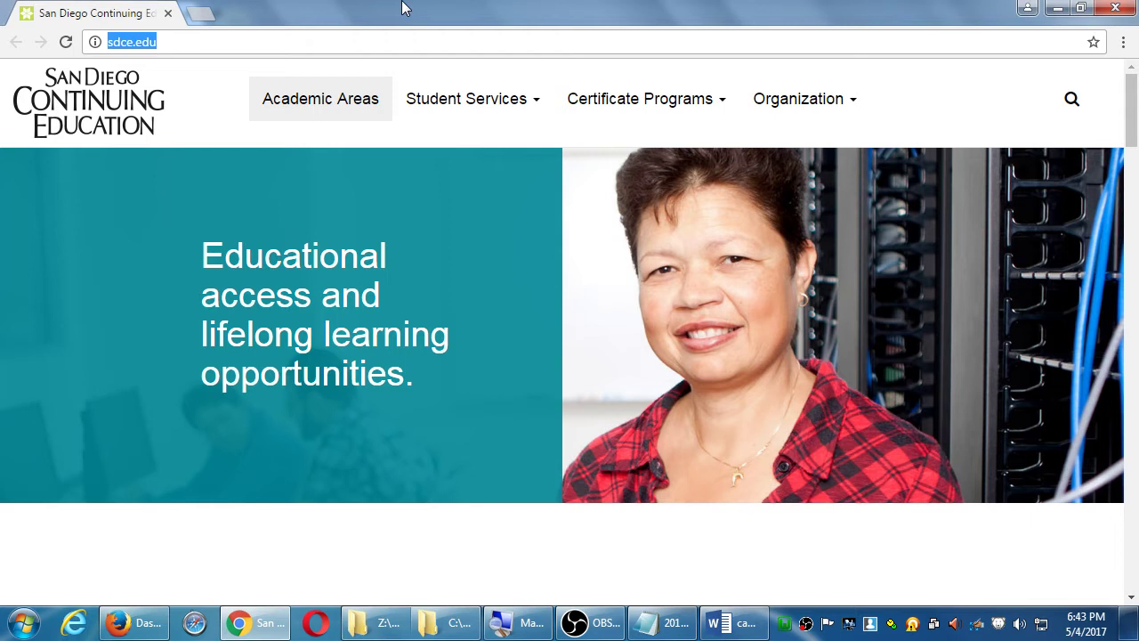
{"action": "type", "text": "aqui"}
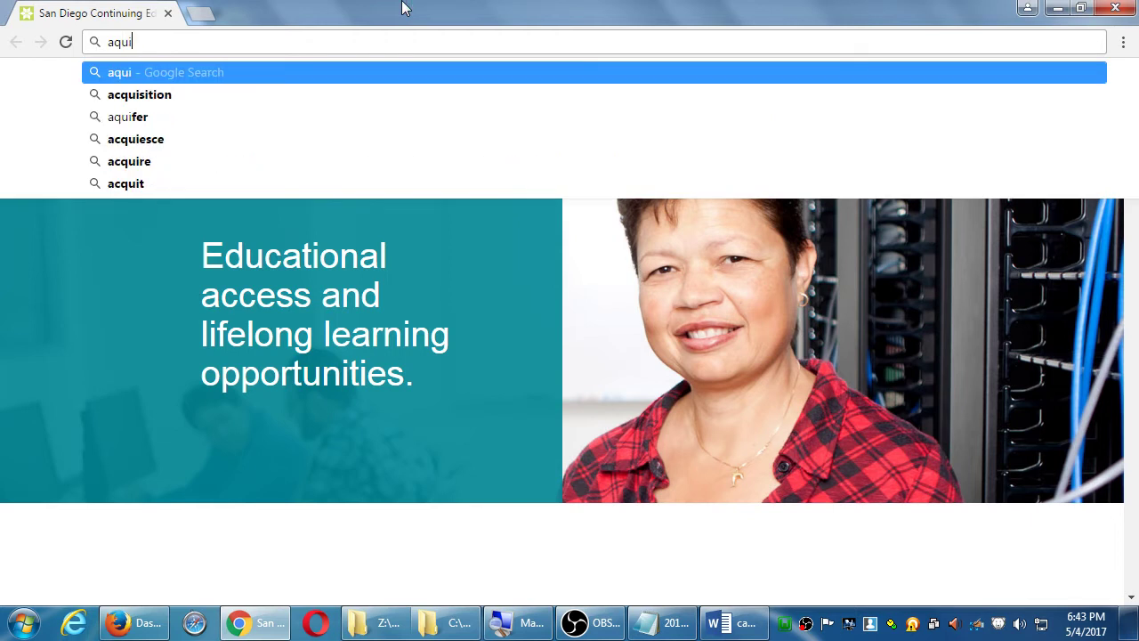
{"action": "type", "text": "estexcoco.com"}
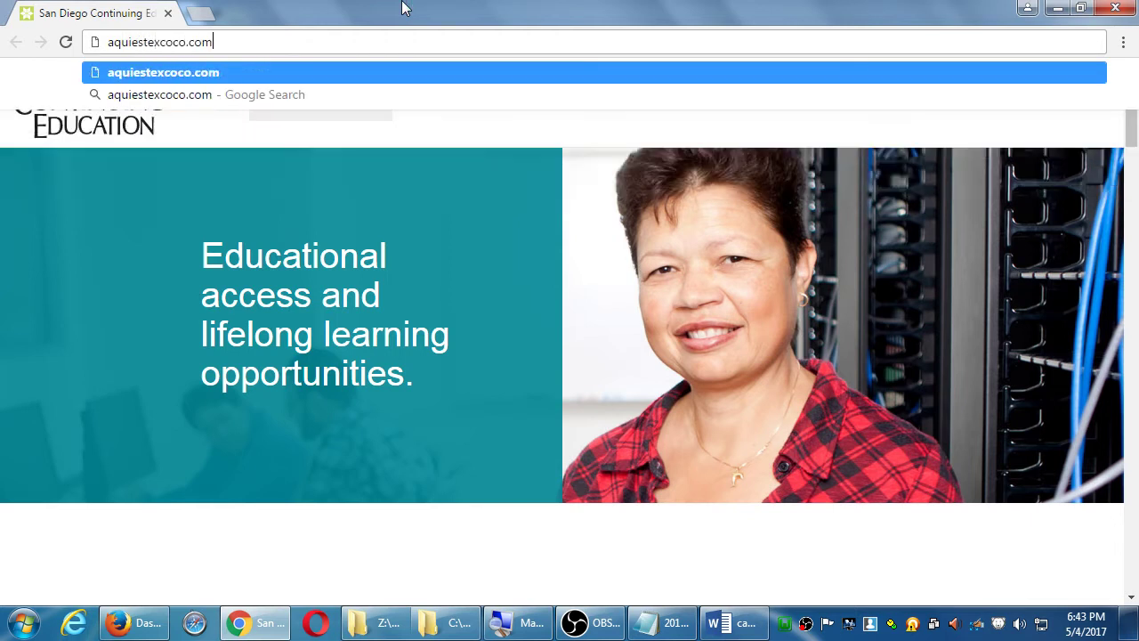
{"action": "key", "text": "Return"}
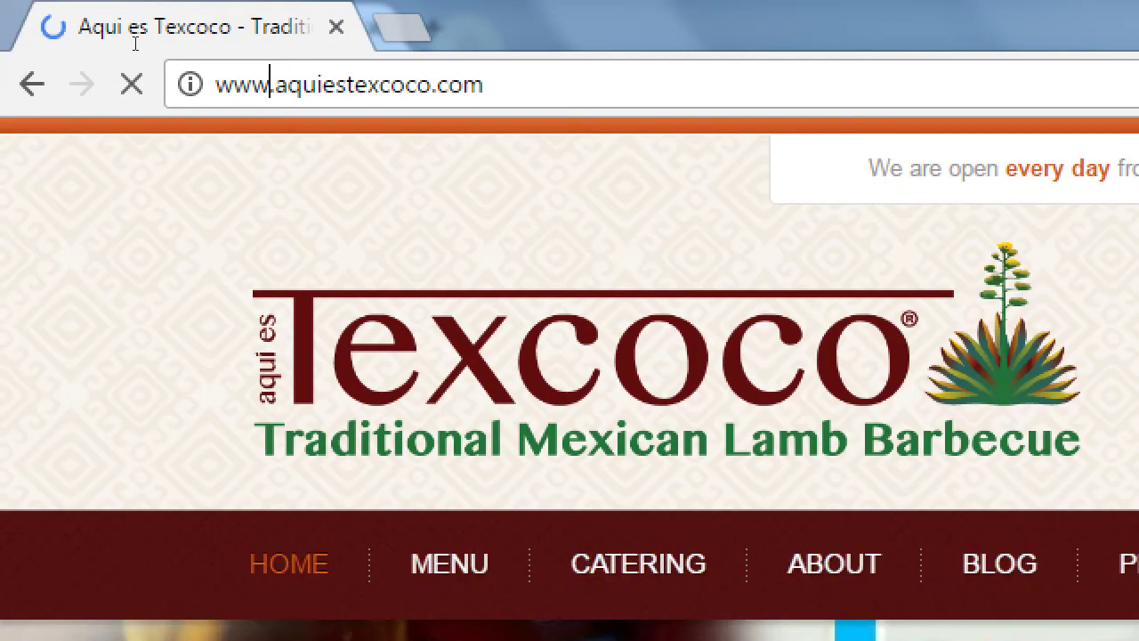
- Rewrite the address as AquiEsTexcoco.com, dropping the www prefix
{"action": "key", "text": "ctrl+l"}
{"action": "key", "text": "Home"}
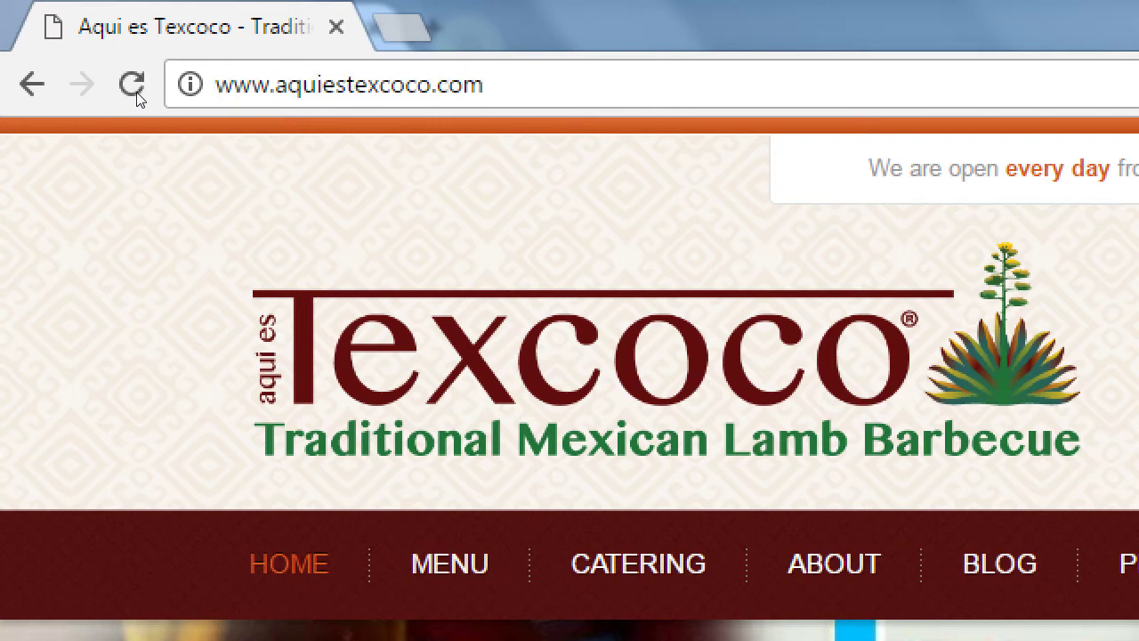
{"action": "key", "text": "Delete"}
{"action": "key", "text": "Delete"}
{"action": "key", "text": "Delete"}
{"action": "key", "text": "Delete"}
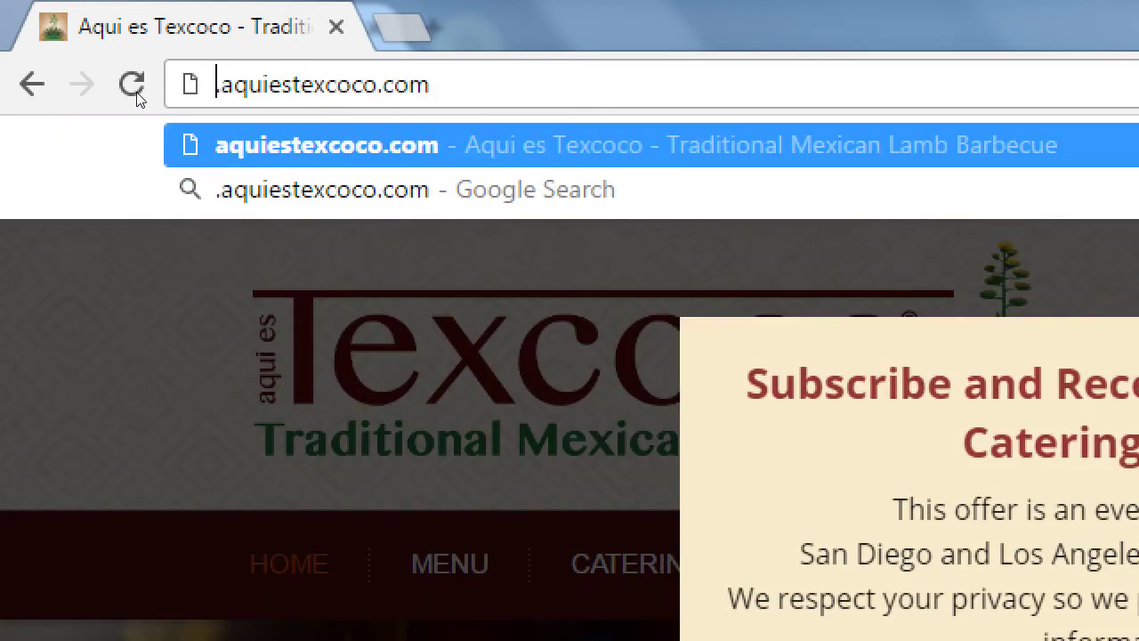
{"action": "key", "text": "shift+Right"}
{"action": "type", "text": "A"}
{"action": "key", "text": "Right"}
{"action": "key", "text": "Right"}
{"action": "key", "text": "Right"}
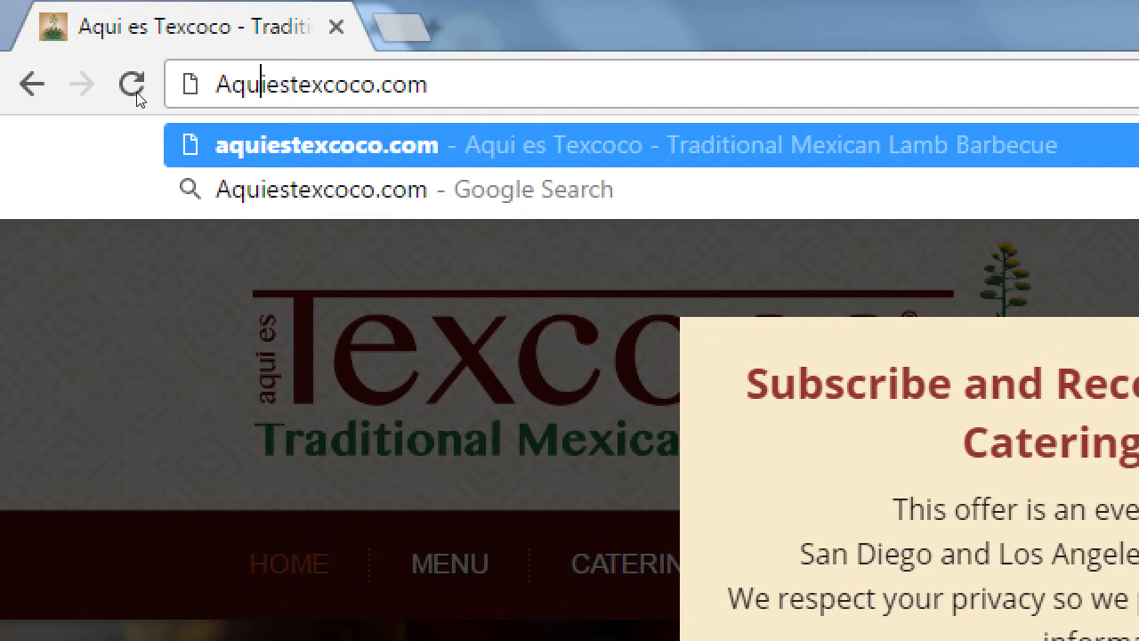
{"action": "key", "text": "shift+Right"}
{"action": "type", "text": "E"}
{"action": "key", "text": "Right"}
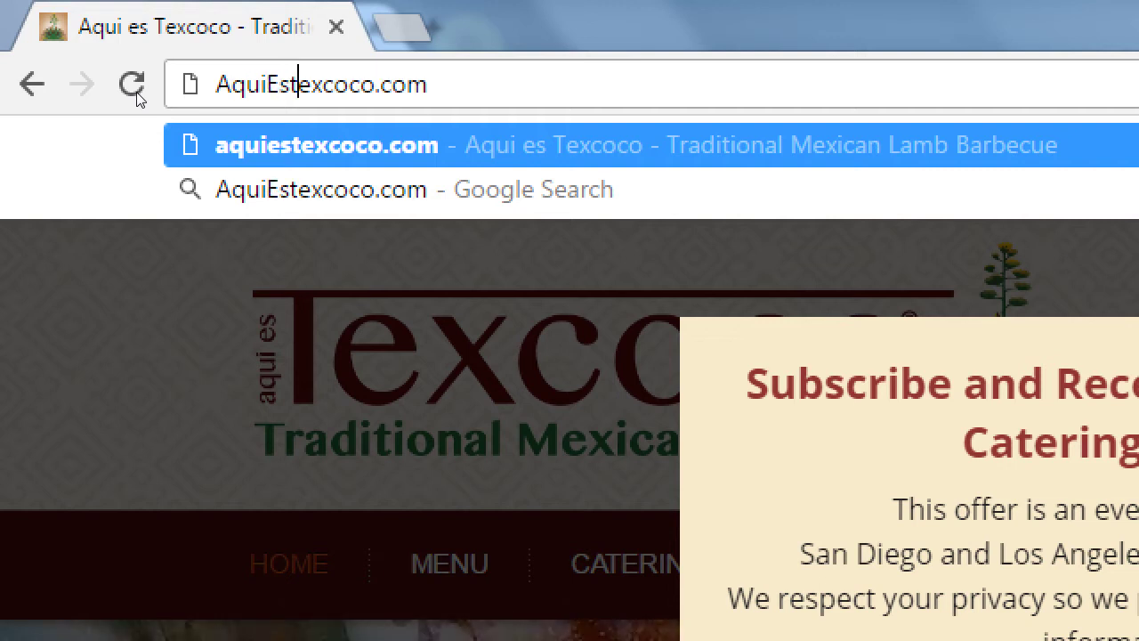
{"action": "key", "text": "shift+Right"}
{"action": "type", "text": "T"}
{"action": "key", "text": "End"}
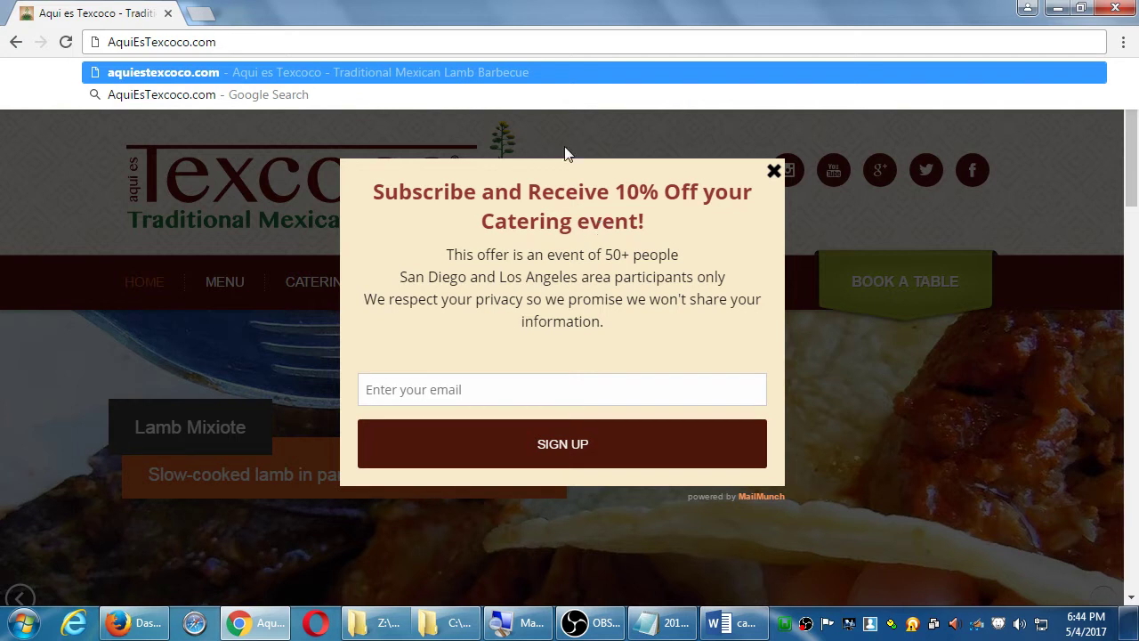
- Close the subscribe popup and scroll through the Texcoco homepage
{"action": "left_click", "coordinate": [772, 174]}
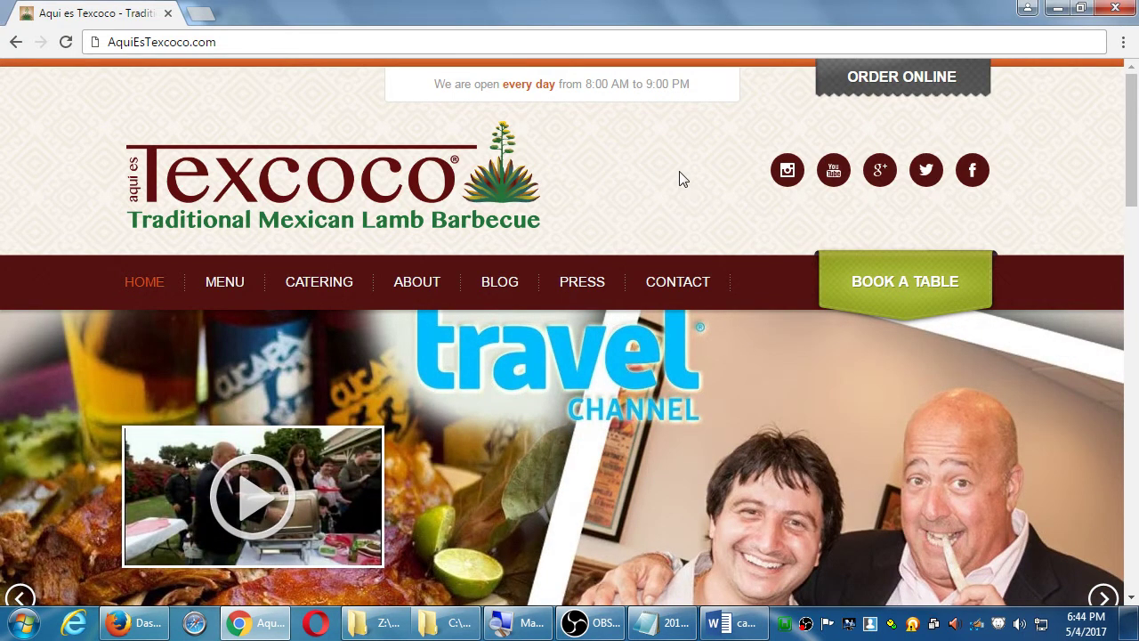
{"action": "scroll", "coordinate": [679, 178], "scroll_direction": "down", "scroll_amount": 2}
{"action": "scroll", "coordinate": [676, 182], "scroll_direction": "down", "scroll_amount": 1}
{"action": "scroll", "coordinate": [650, 267], "scroll_direction": "down", "scroll_amount": 5}
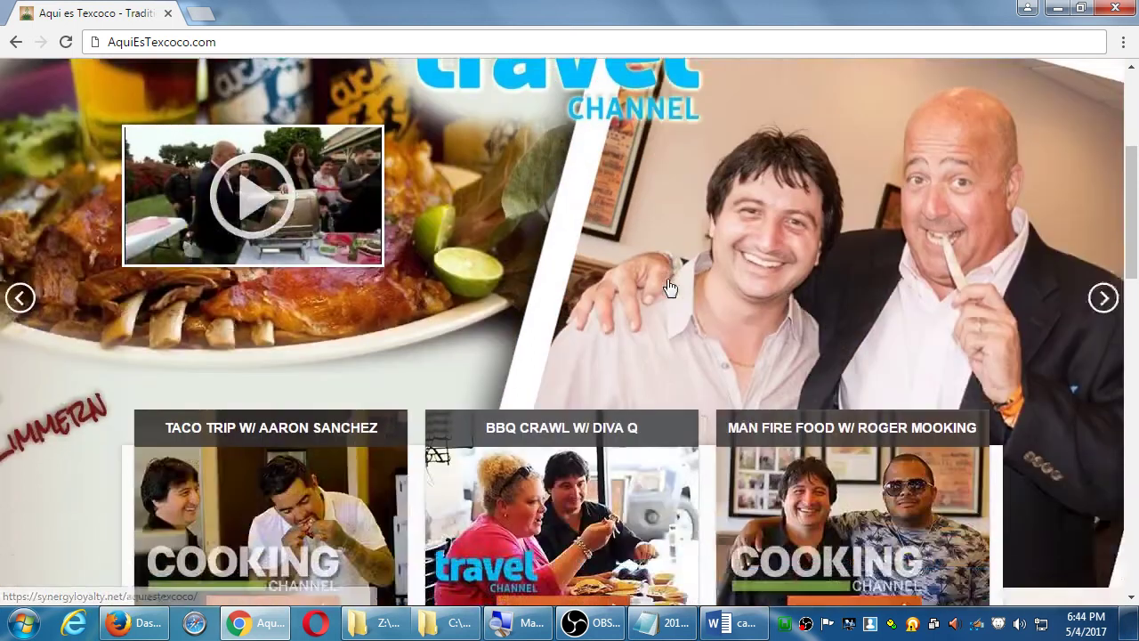
{"action": "scroll", "coordinate": [669, 283], "scroll_direction": "down", "scroll_amount": 2}
{"action": "scroll", "coordinate": [655, 273], "scroll_direction": "down", "scroll_amount": 2}
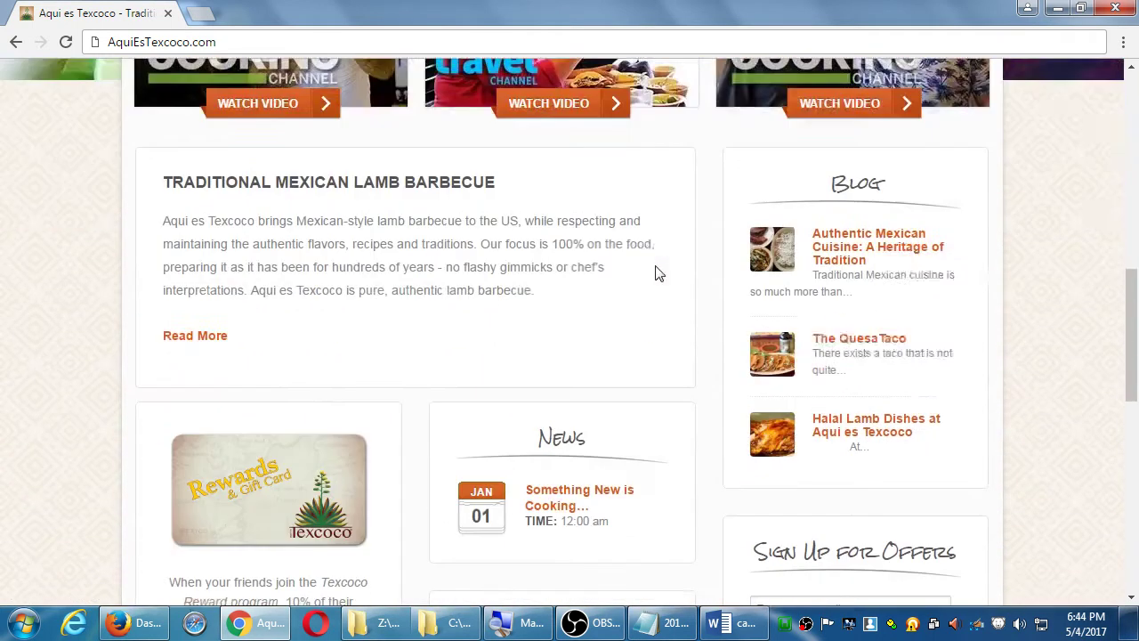
{"action": "scroll", "coordinate": [569, 247], "scroll_direction": "down", "scroll_amount": 2}
{"action": "scroll", "coordinate": [706, 333], "scroll_direction": "down", "scroll_amount": 2}
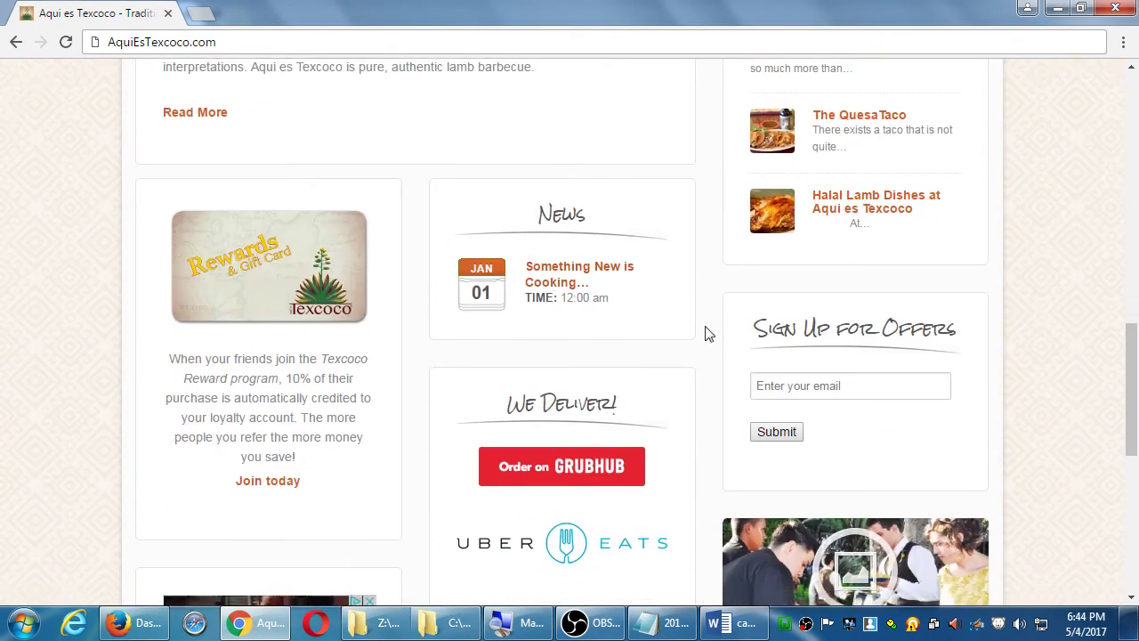
{"action": "scroll", "coordinate": [702, 329], "scroll_direction": "down", "scroll_amount": 1}
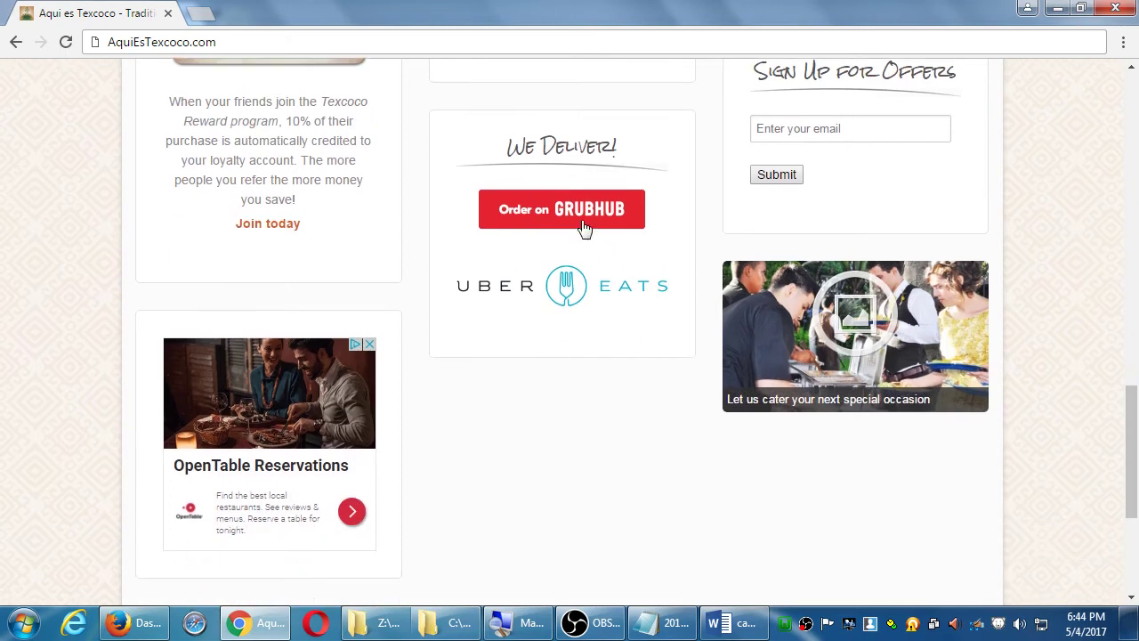
{"action": "scroll", "coordinate": [623, 320], "scroll_direction": "down", "scroll_amount": 1}
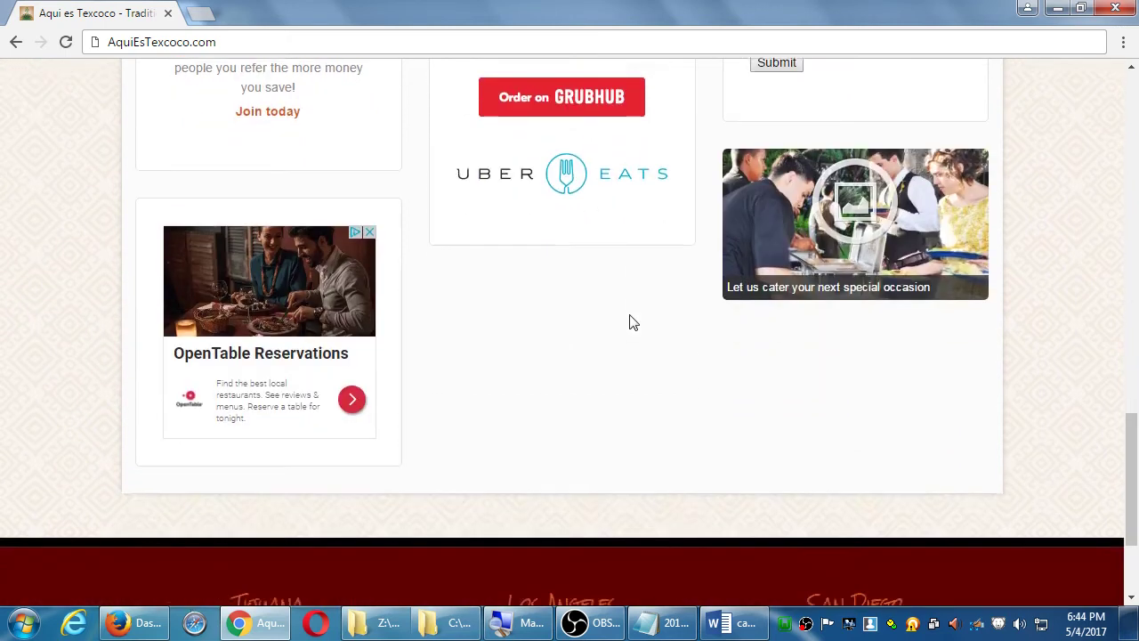
{"action": "scroll", "coordinate": [637, 321], "scroll_direction": "up", "scroll_amount": 2}
{"action": "scroll", "coordinate": [638, 321], "scroll_direction": "up", "scroll_amount": 15}
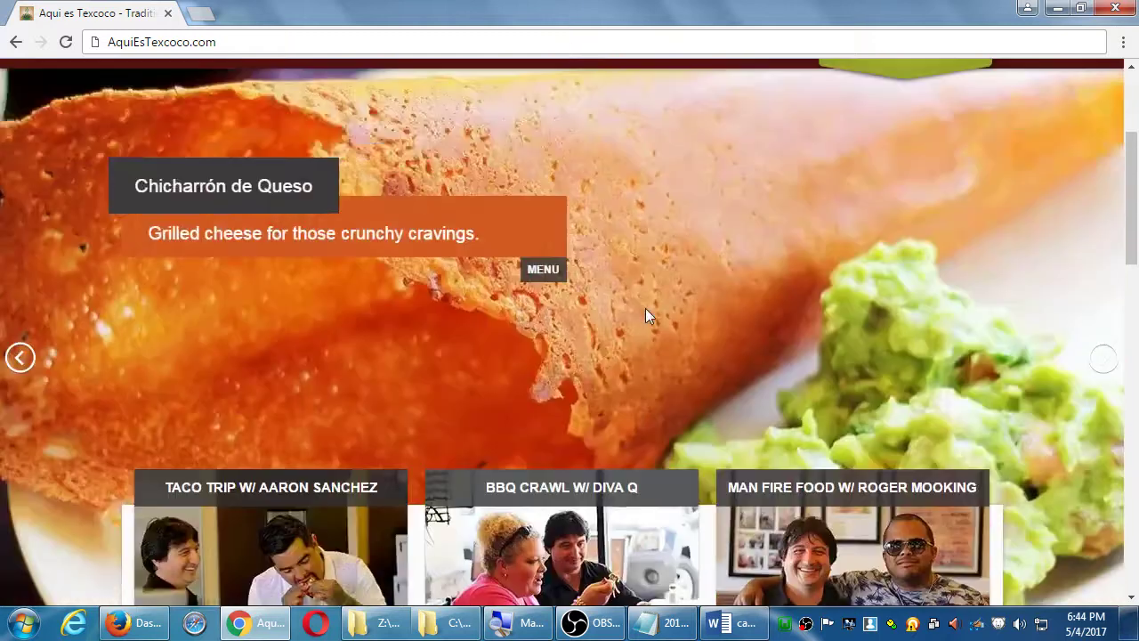
{"action": "scroll", "coordinate": [647, 318], "scroll_direction": "down", "scroll_amount": 2}
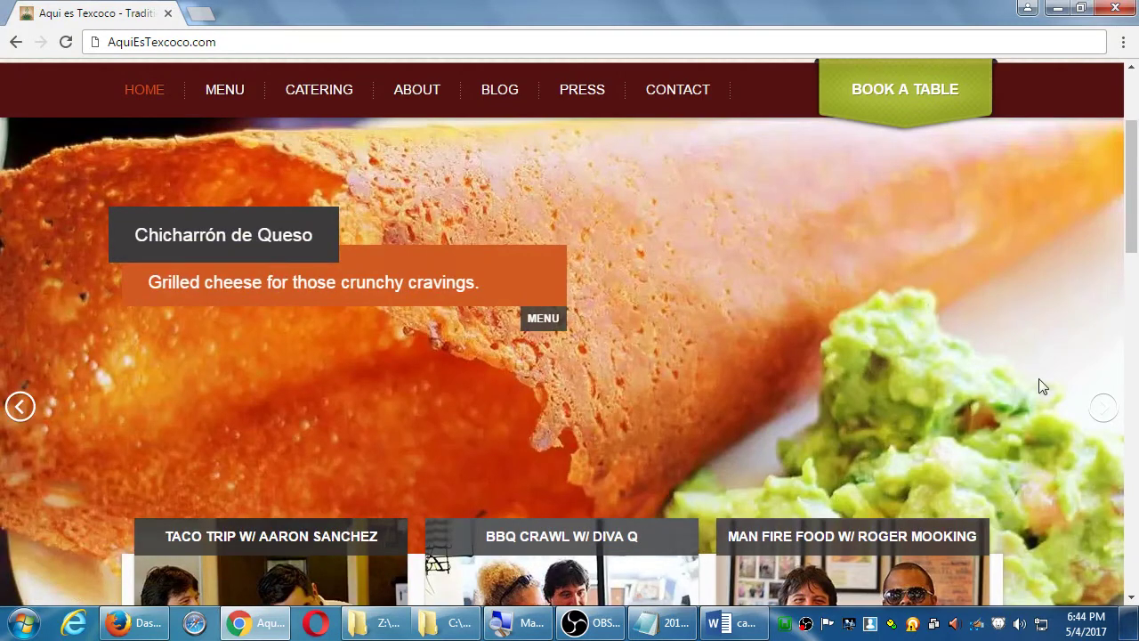
- Advance the slideshow to the next dish and scroll back to the top
{"action": "left_click", "coordinate": [1101, 410]}
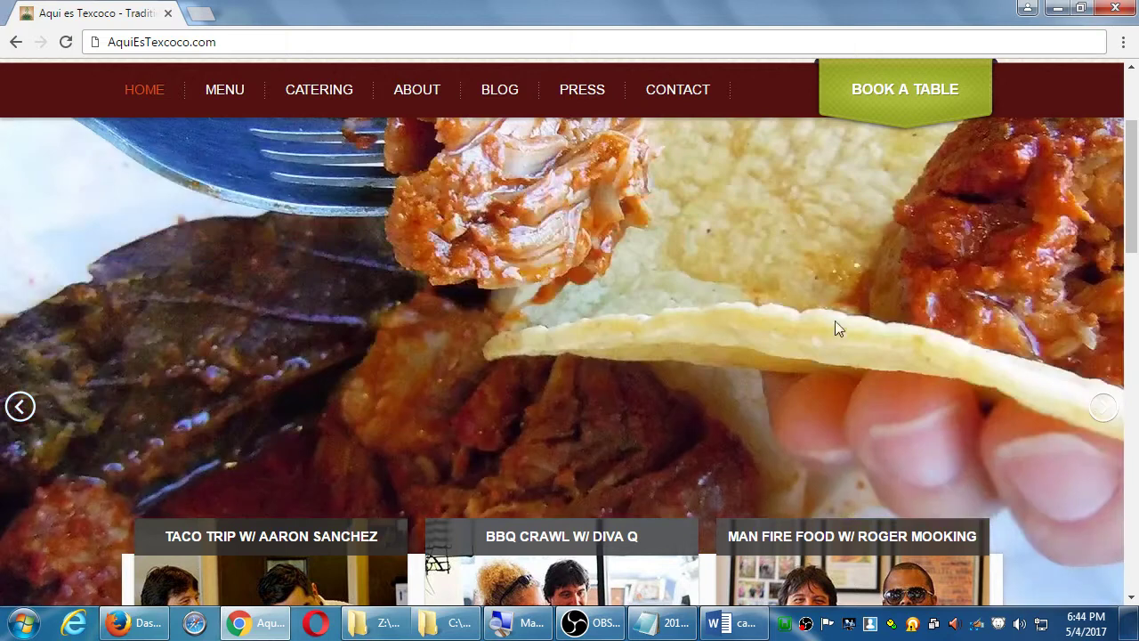
{"action": "scroll", "coordinate": [841, 328], "scroll_direction": "up", "scroll_amount": 2}
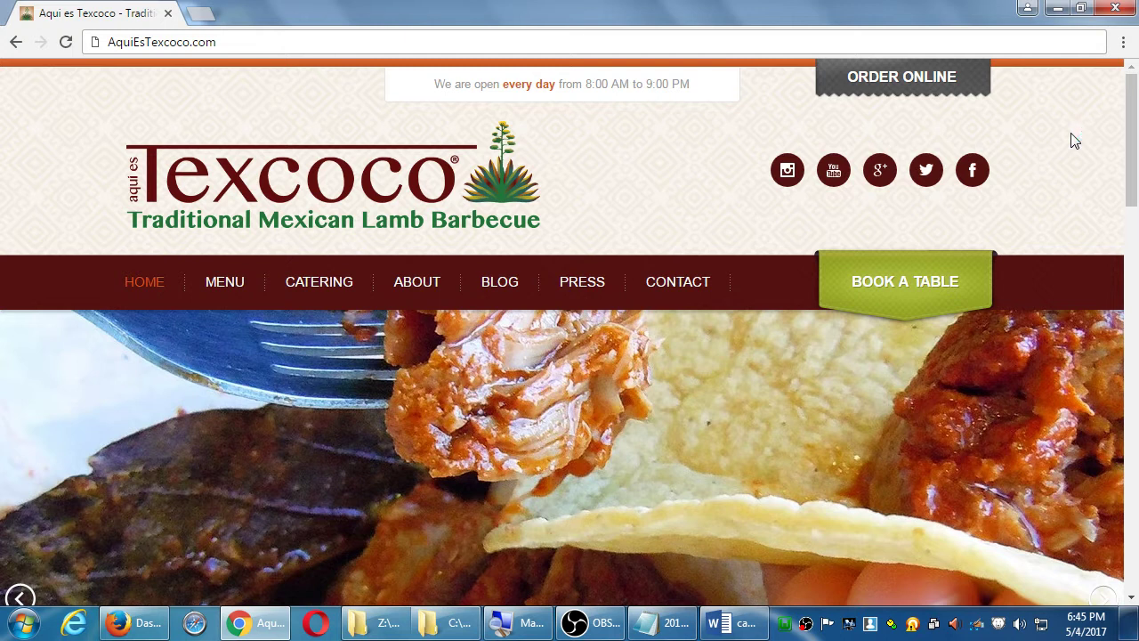
{"action": "scroll", "coordinate": [609, 513], "scroll_direction": "down", "scroll_amount": 3}
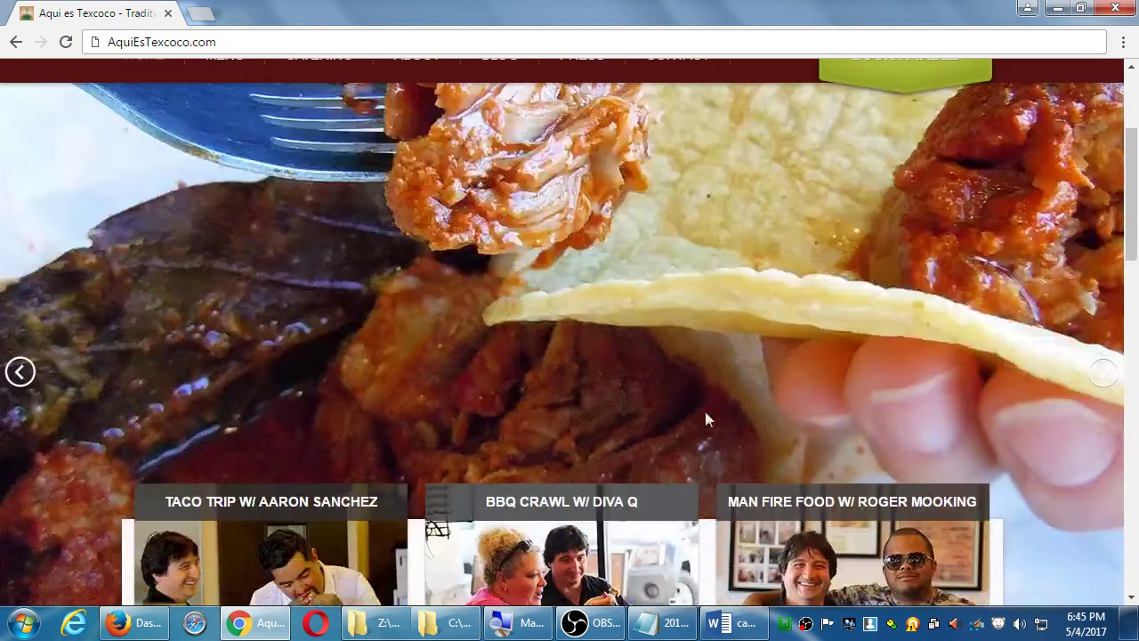
{"action": "scroll", "coordinate": [740, 285], "scroll_direction": "up", "scroll_amount": 3}
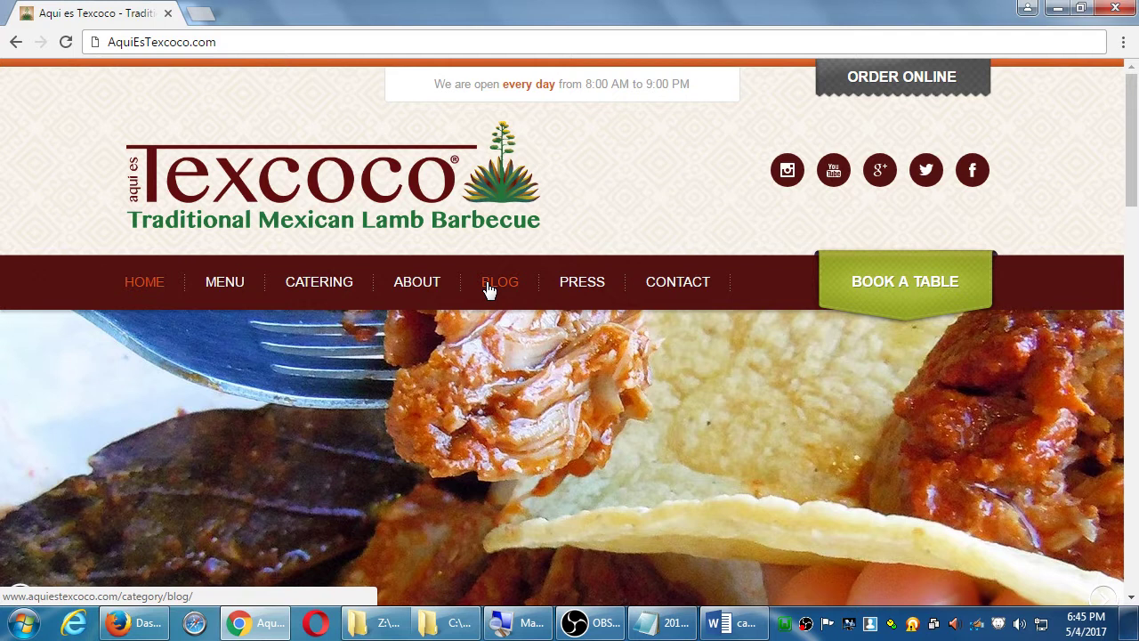
- Open vmcampos.com in a new tab and open its Blog card in another tab
{"action": "key", "text": "ctrl+t"}
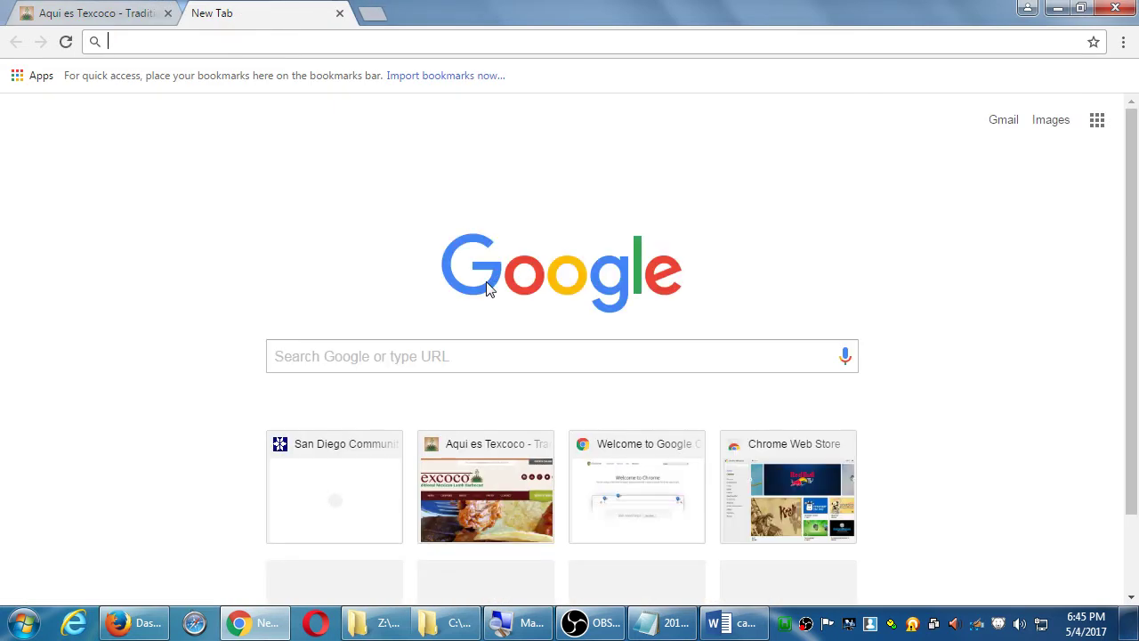
{"action": "type", "text": "vmcampos.com"}
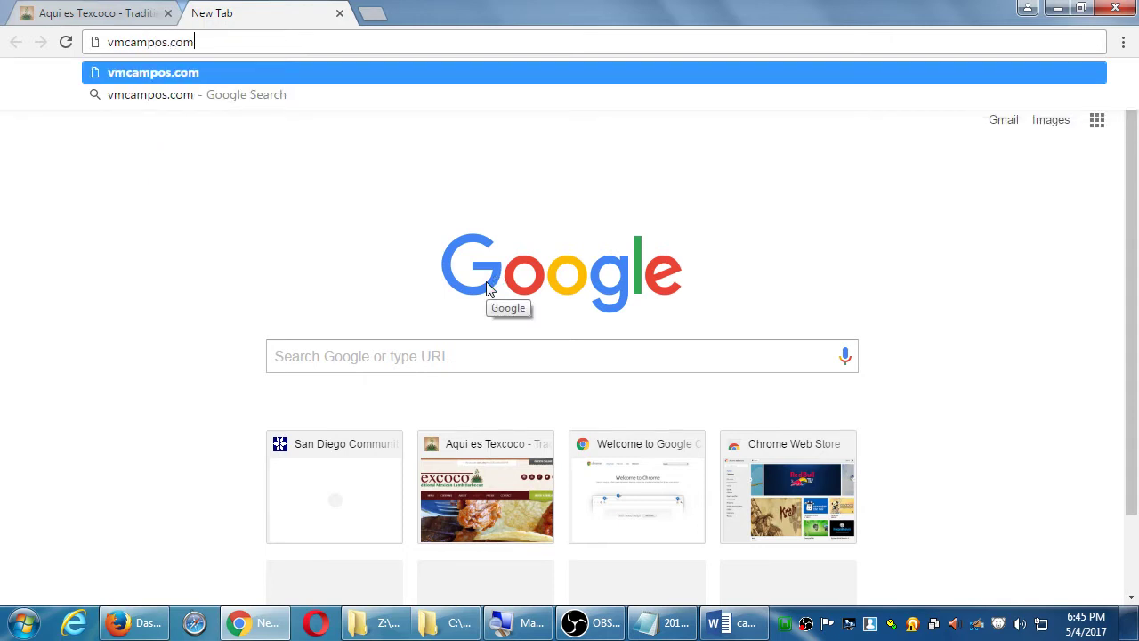
{"action": "key", "text": "Return"}
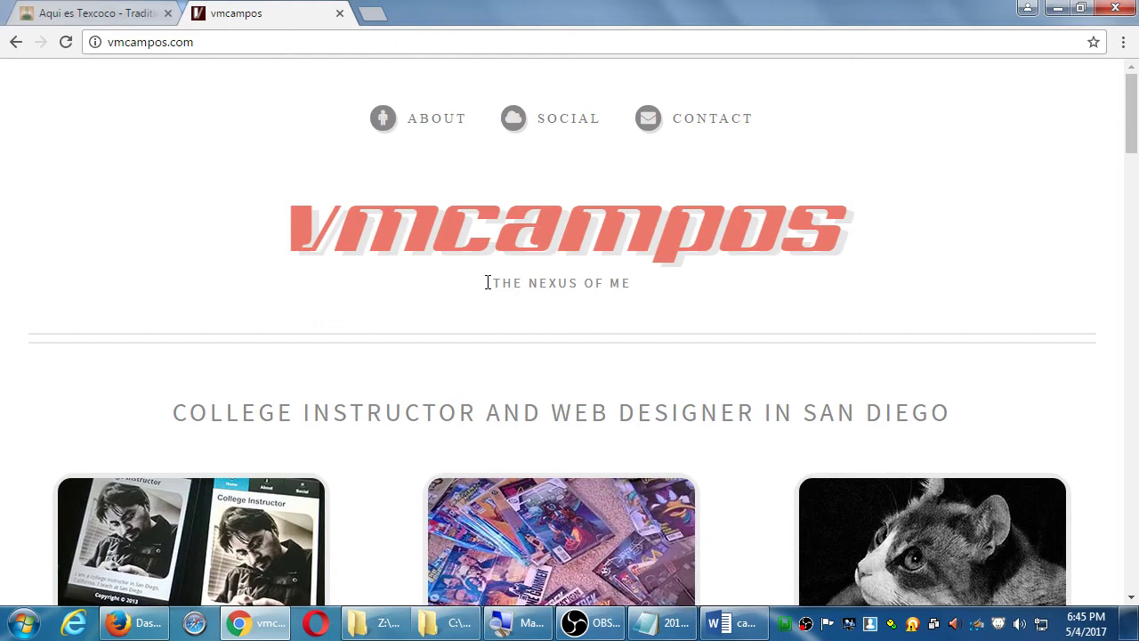
{"action": "scroll", "coordinate": [748, 364], "scroll_direction": "down", "scroll_amount": 3}
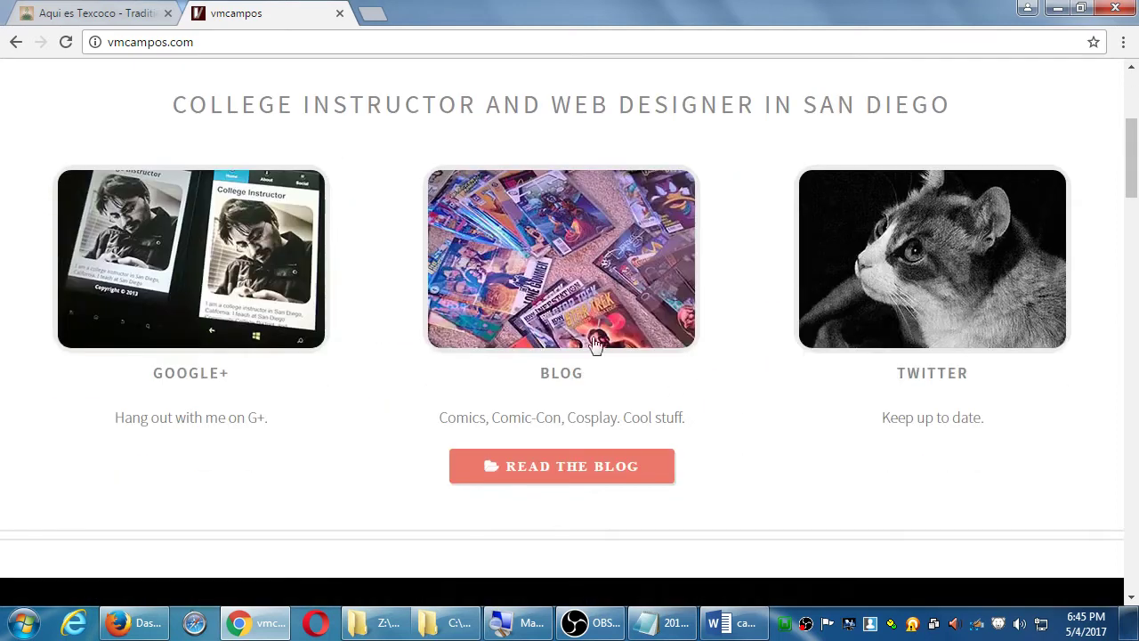
{"action": "left_click", "coordinate": [592, 333]}
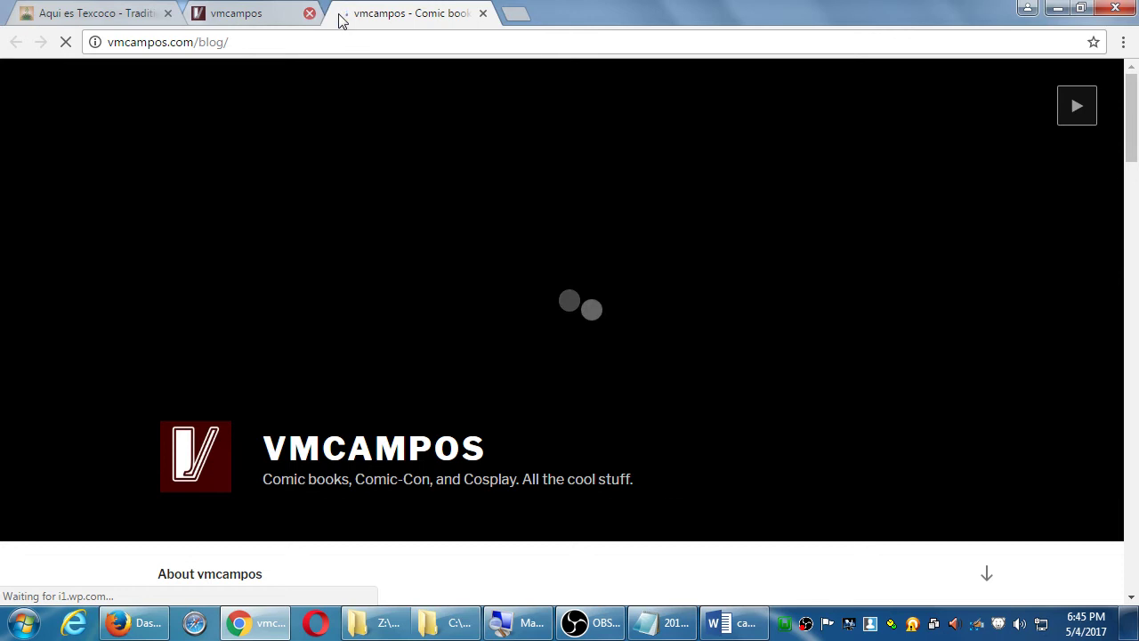
- Close the vmcampos home tab, keeping the blog and Texcoco tabs open
{"action": "left_click", "coordinate": [339, 14]}
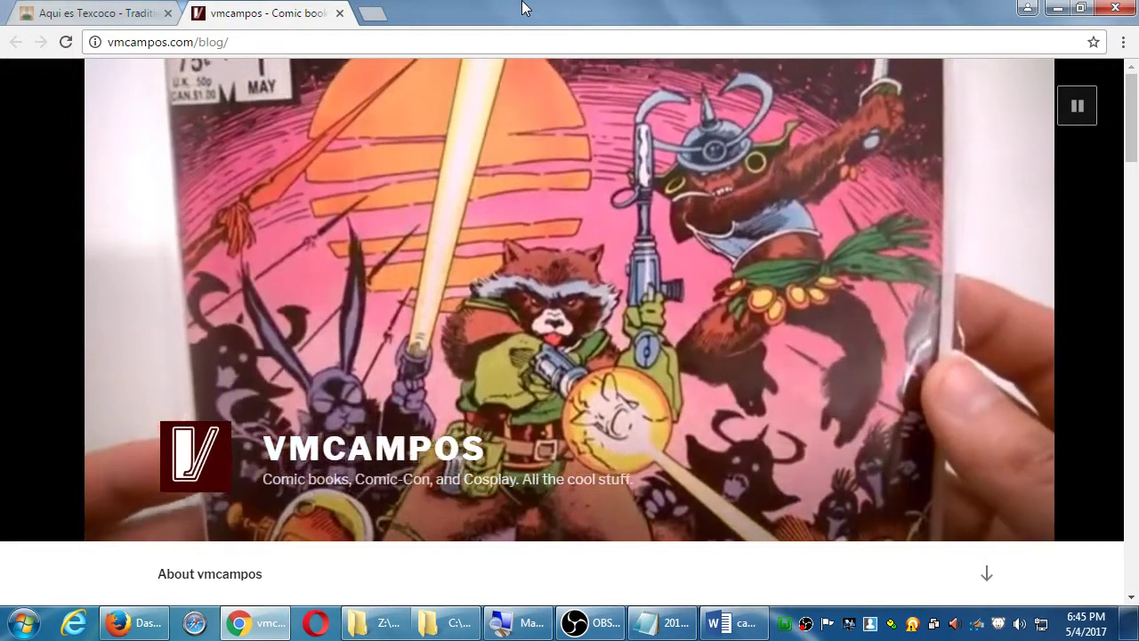
{"action": "key", "text": "ctrl+Tab"}
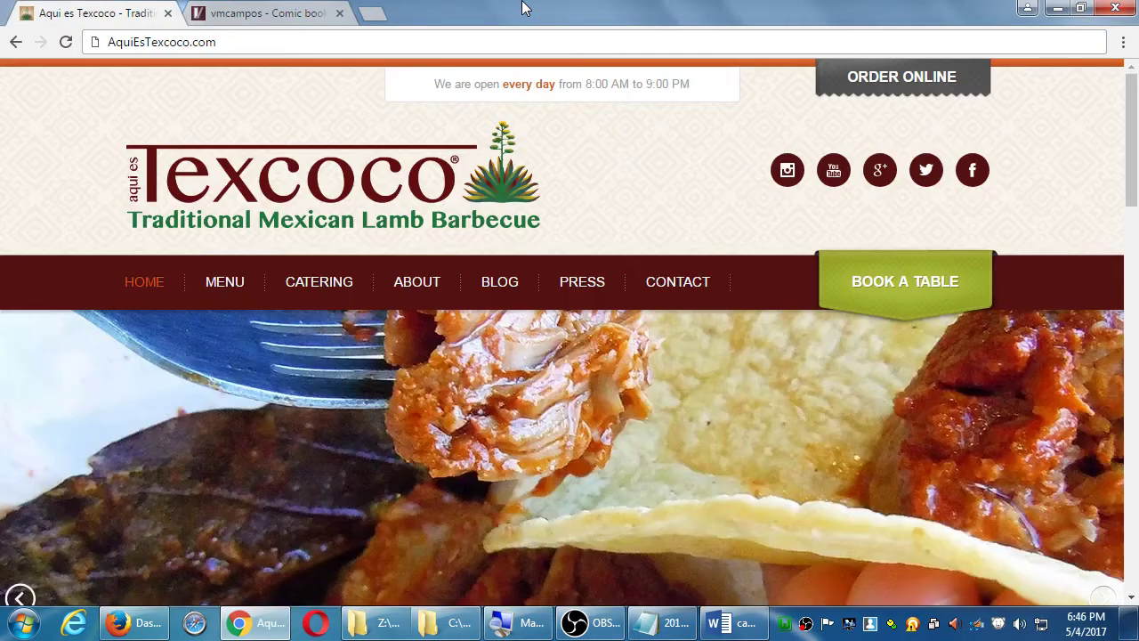
{"action": "key", "text": "ctrl+Tab"}
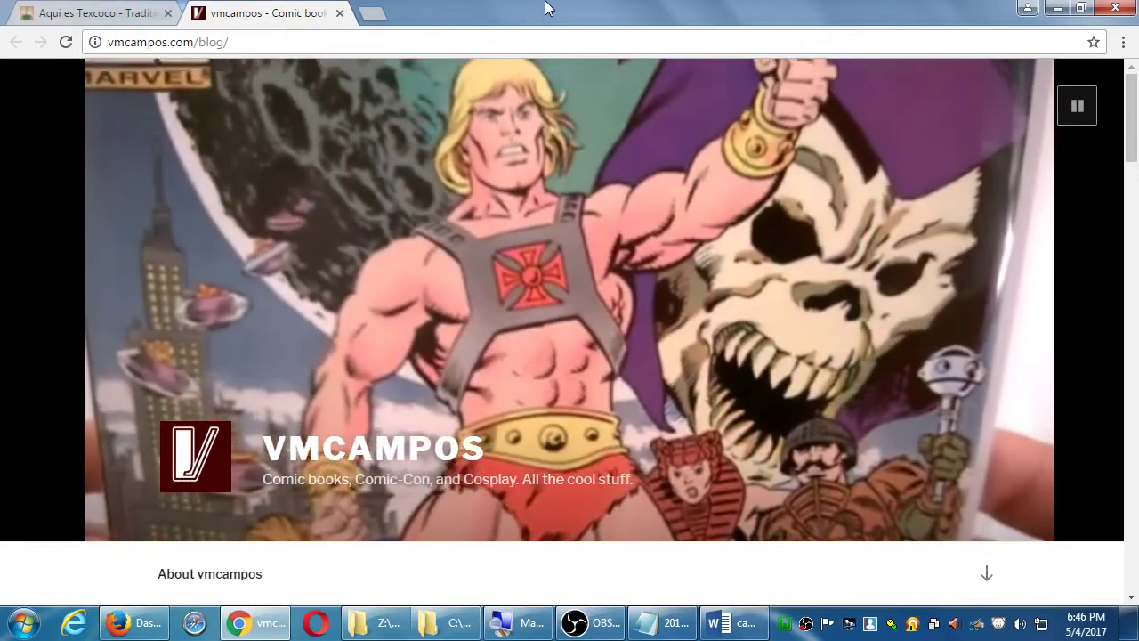
- Scroll through the vmcampos blog posts, then bring Notepad's 2017-05-04.txt forward
{"action": "scroll", "coordinate": [460, 167], "scroll_direction": "down", "scroll_amount": 4}
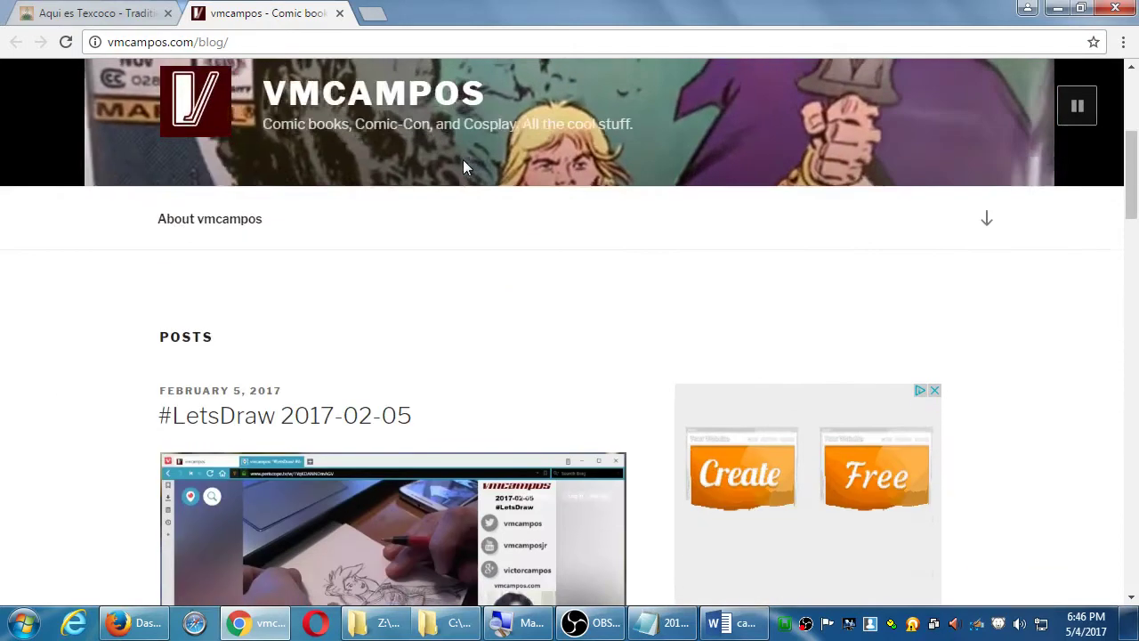
{"action": "scroll", "coordinate": [462, 167], "scroll_direction": "down", "scroll_amount": 3}
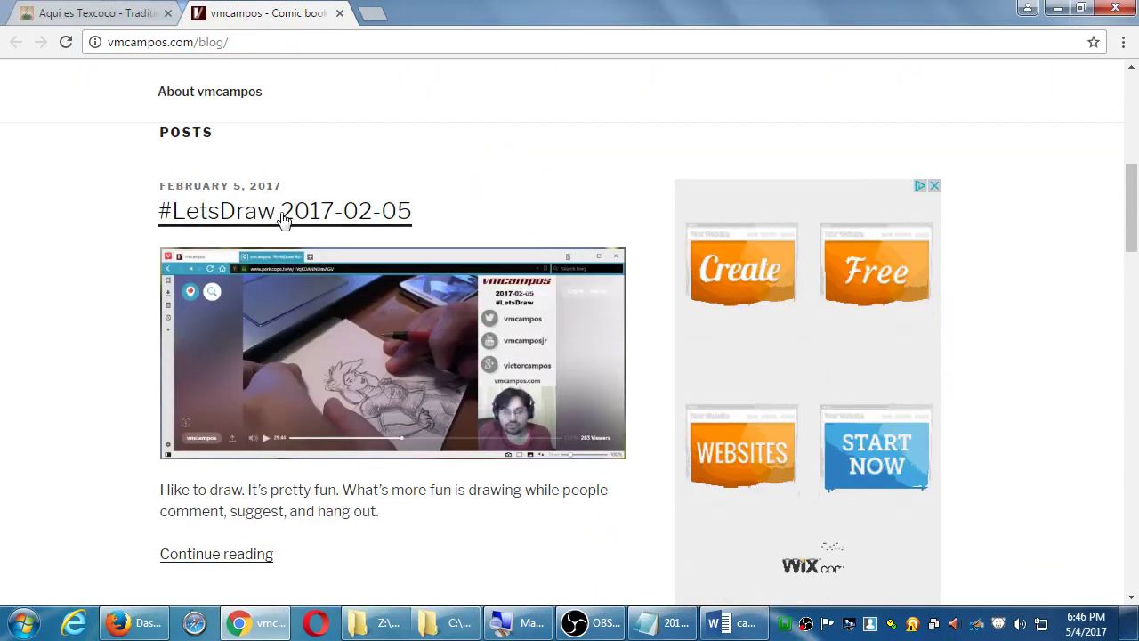
{"action": "scroll", "coordinate": [285, 218], "scroll_direction": "down", "scroll_amount": 1}
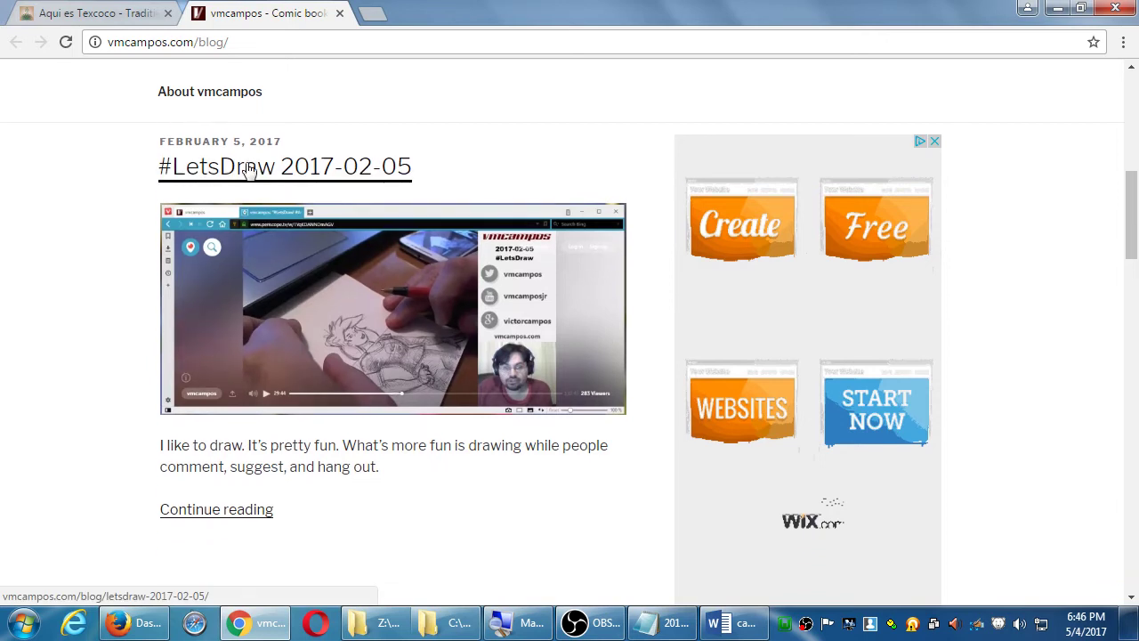
{"action": "scroll", "coordinate": [249, 169], "scroll_direction": "down", "scroll_amount": 5}
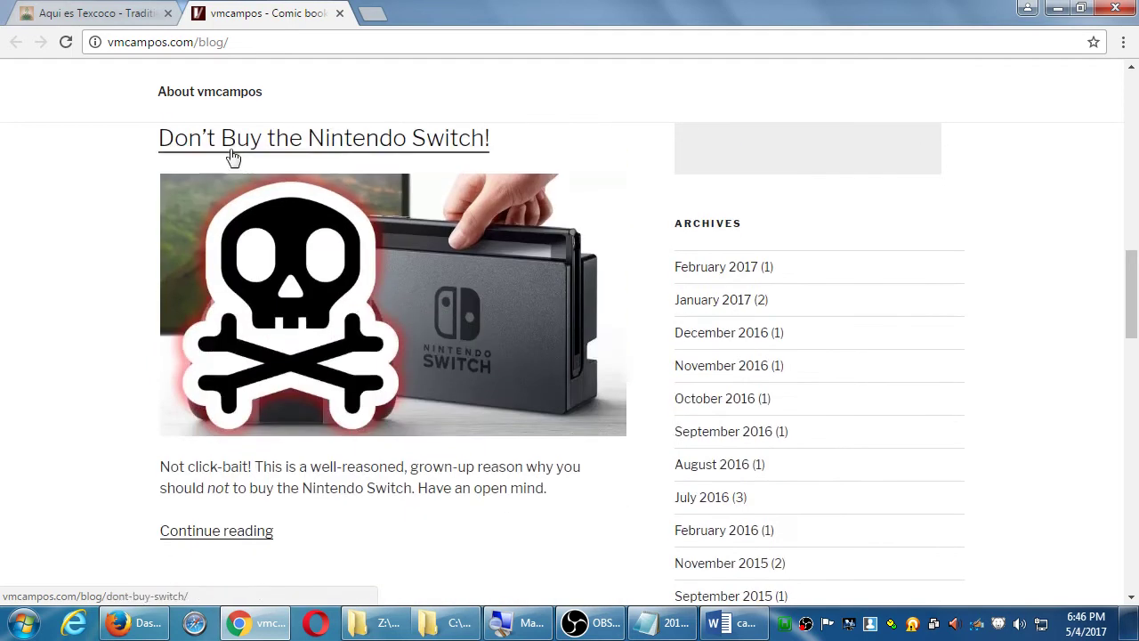
{"action": "scroll", "coordinate": [231, 156], "scroll_direction": "down", "scroll_amount": 5}
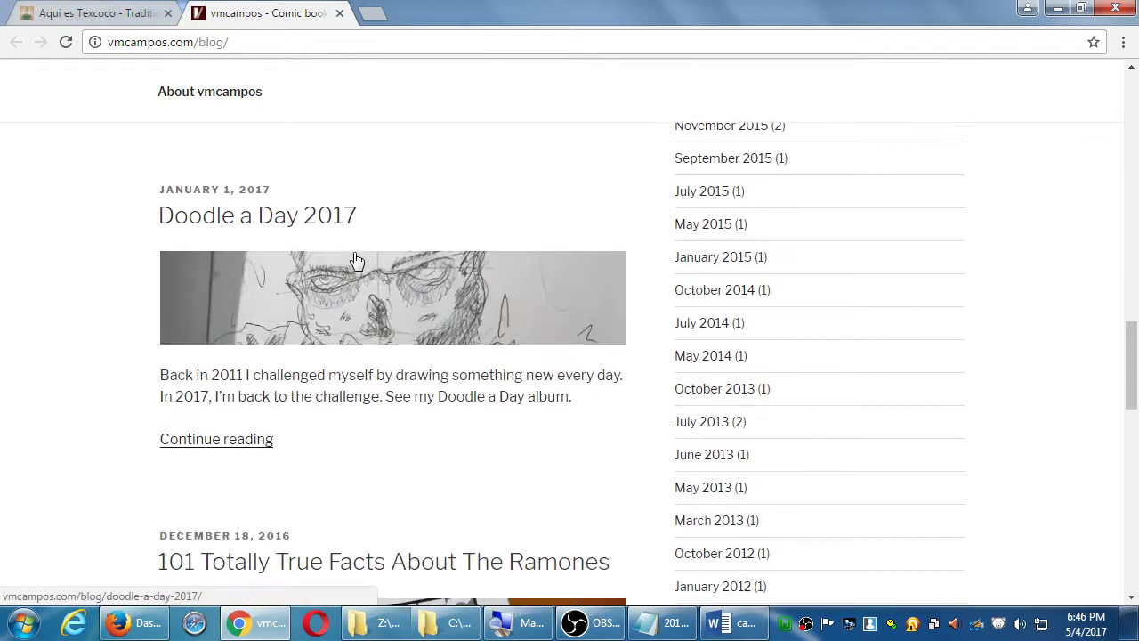
{"action": "scroll", "coordinate": [356, 259], "scroll_direction": "down", "scroll_amount": 9}
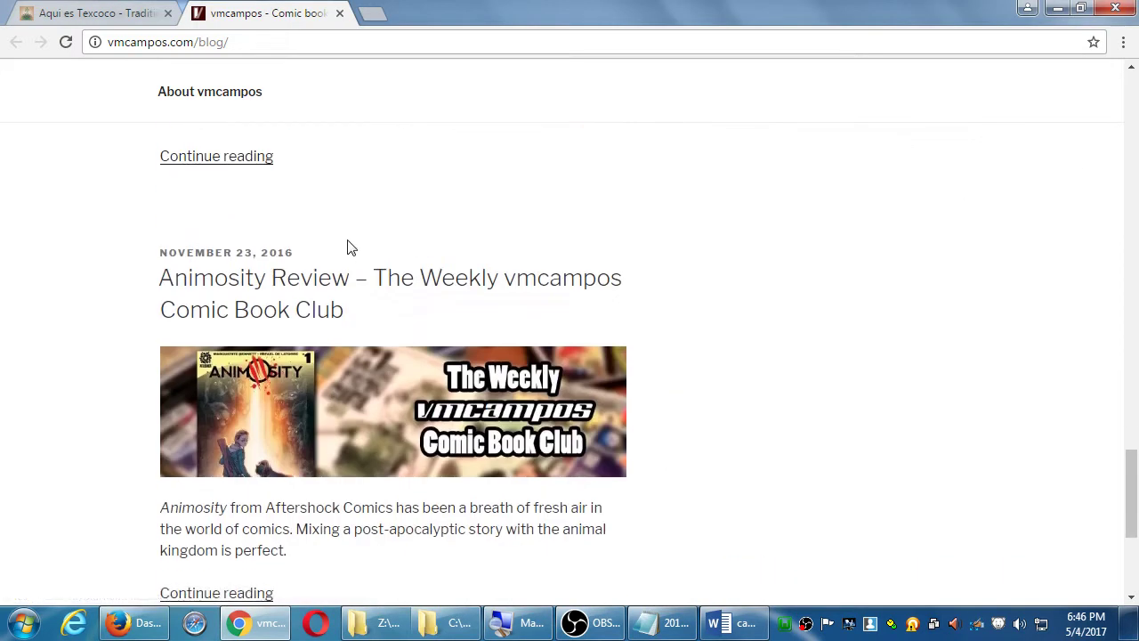
{"action": "scroll", "coordinate": [349, 247], "scroll_direction": "up", "scroll_amount": 5}
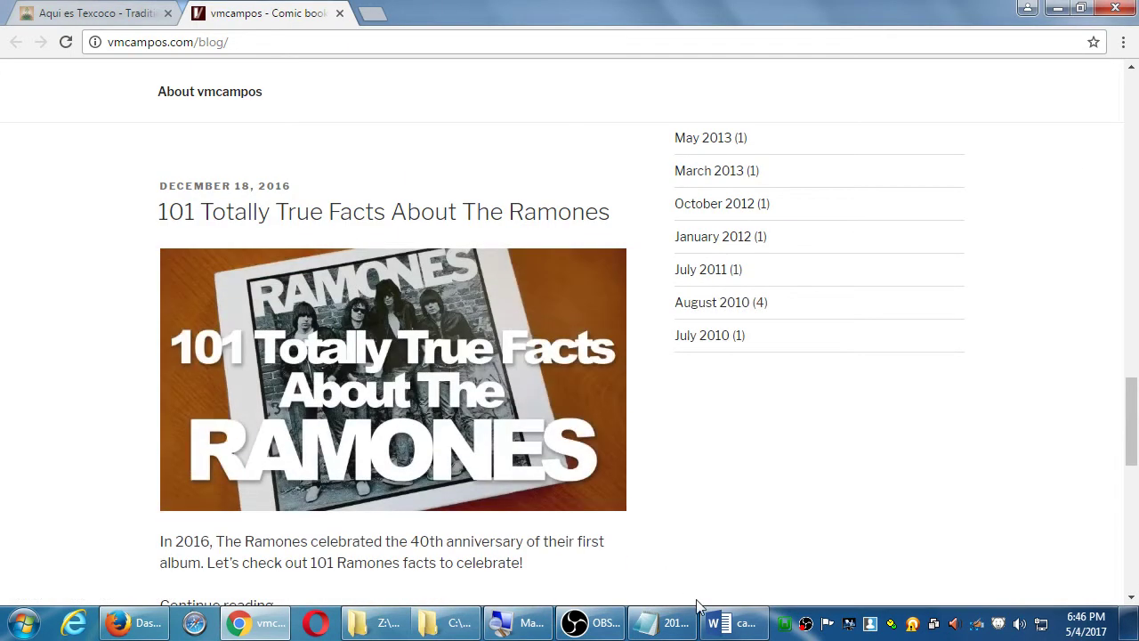
{"action": "left_click", "coordinate": [663, 630]}
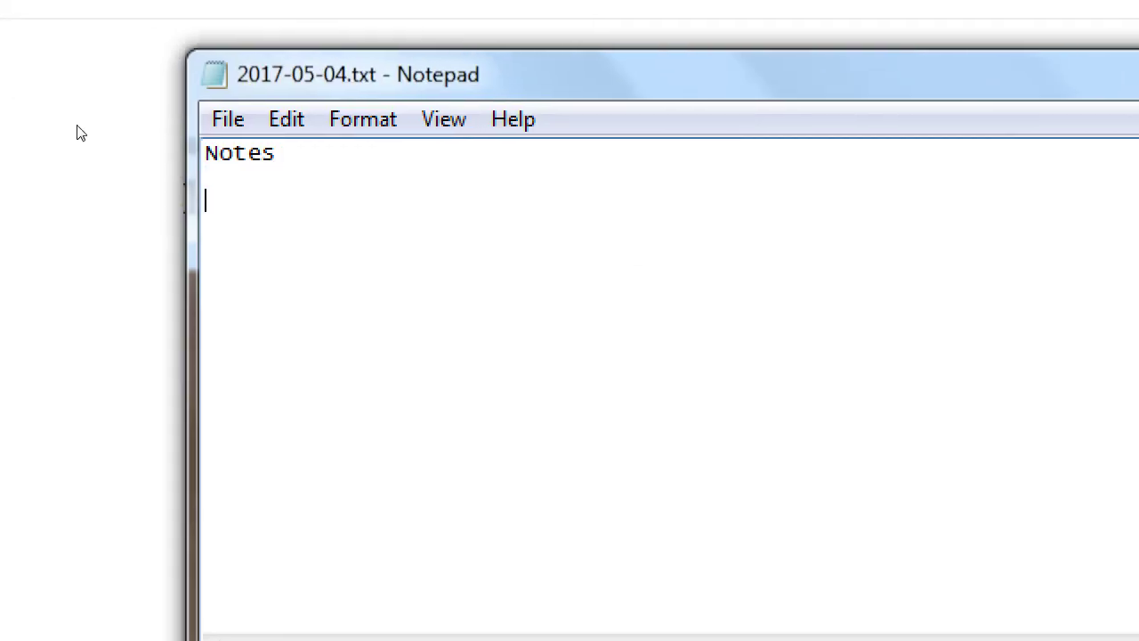
- Add the lines 'WordPress as a Static Site' and 'WordPress as a Blog Site' under Notes
{"action": "key", "text": "Return"}
{"action": "key", "text": "Return"}
{"action": "type", "text": "WordPress"}
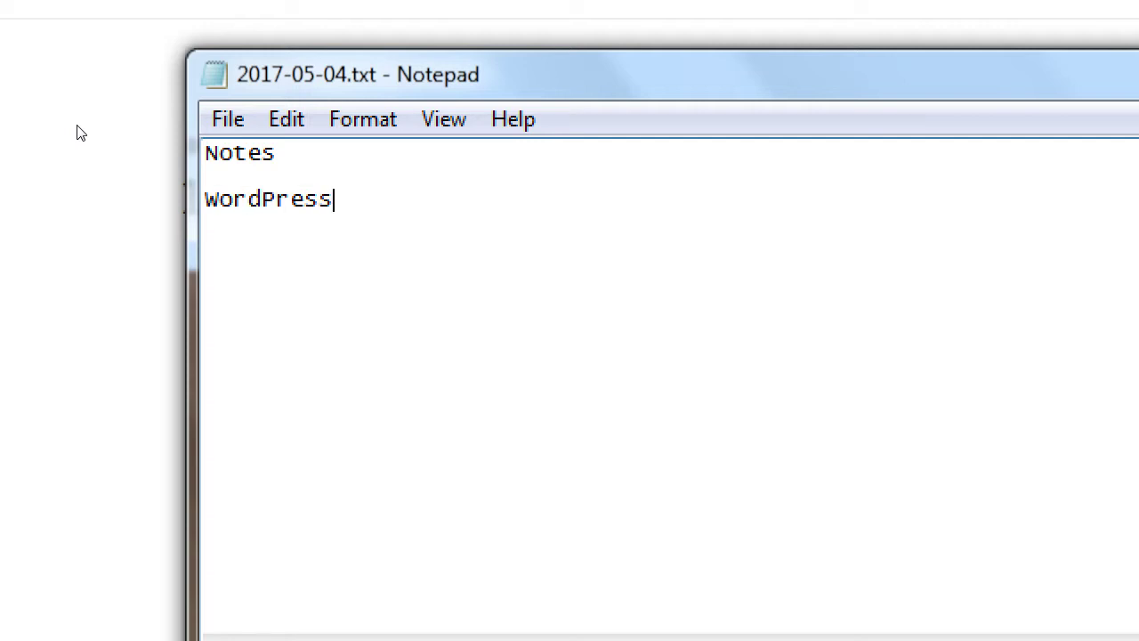
{"action": "type", "text": " as a Static Sitt"}
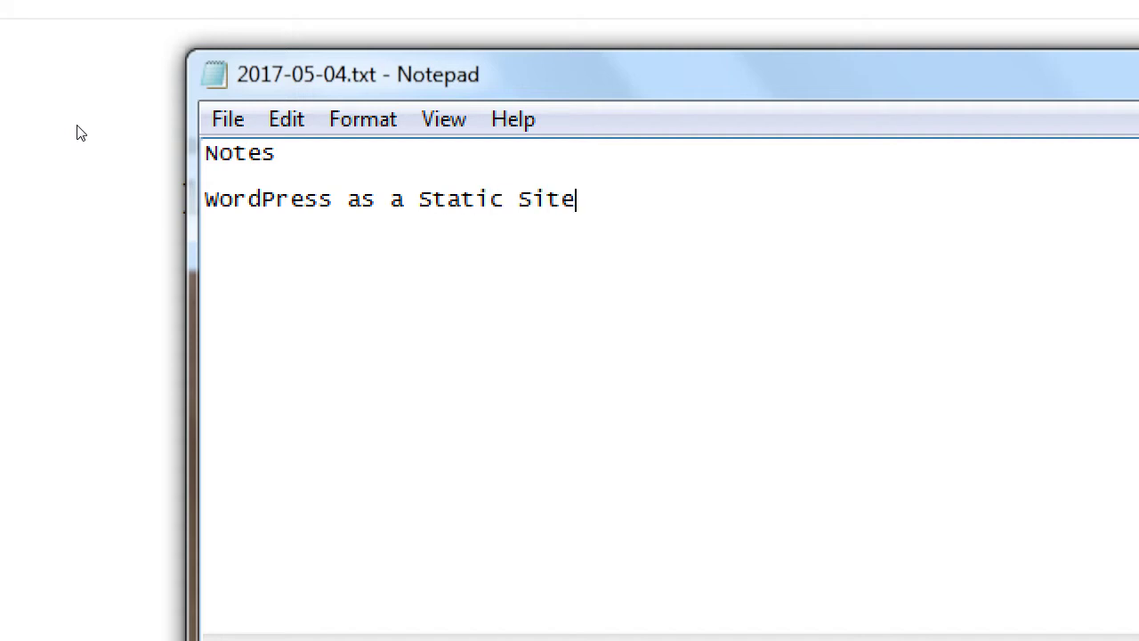
{"action": "key", "text": "Return"}
{"action": "type", "text": "WordPress as"}
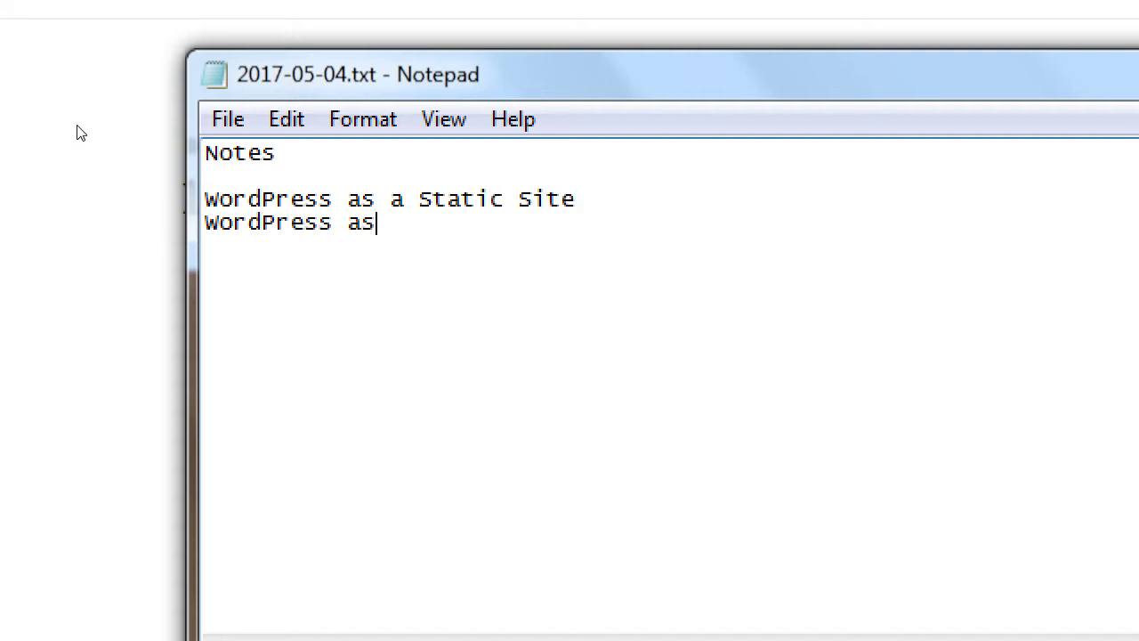
{"action": "type", "text": " a Blog Site"}
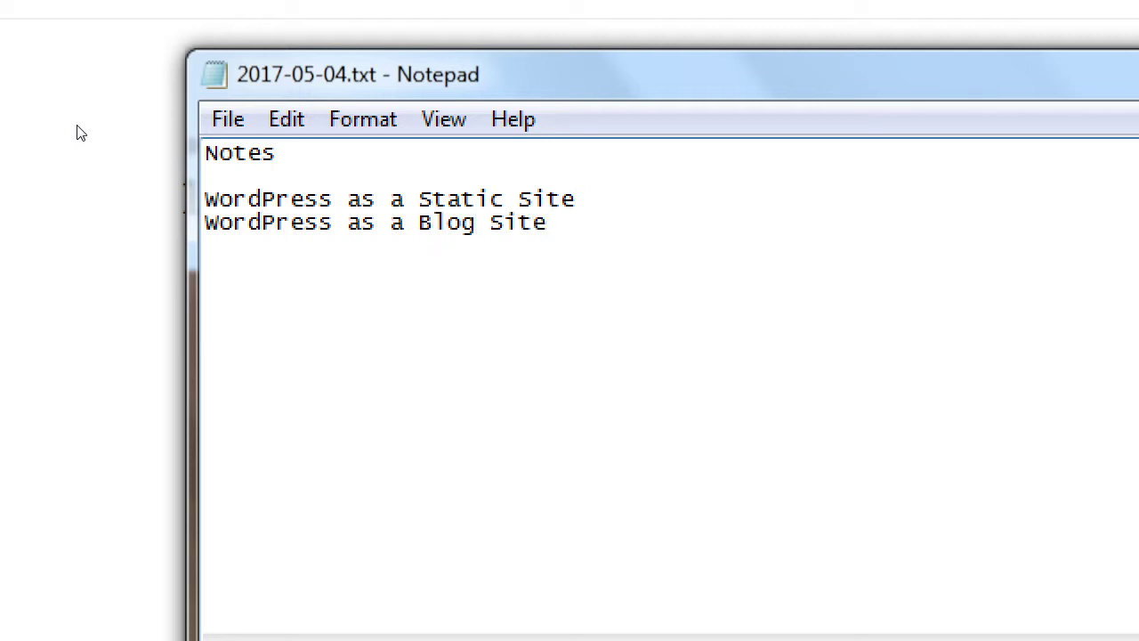
- Pair them with AquiEsTexcoco.com and vmcampos.com/blog, marking the blog DEFAULT
{"action": "type", "text": "AquiEste"}
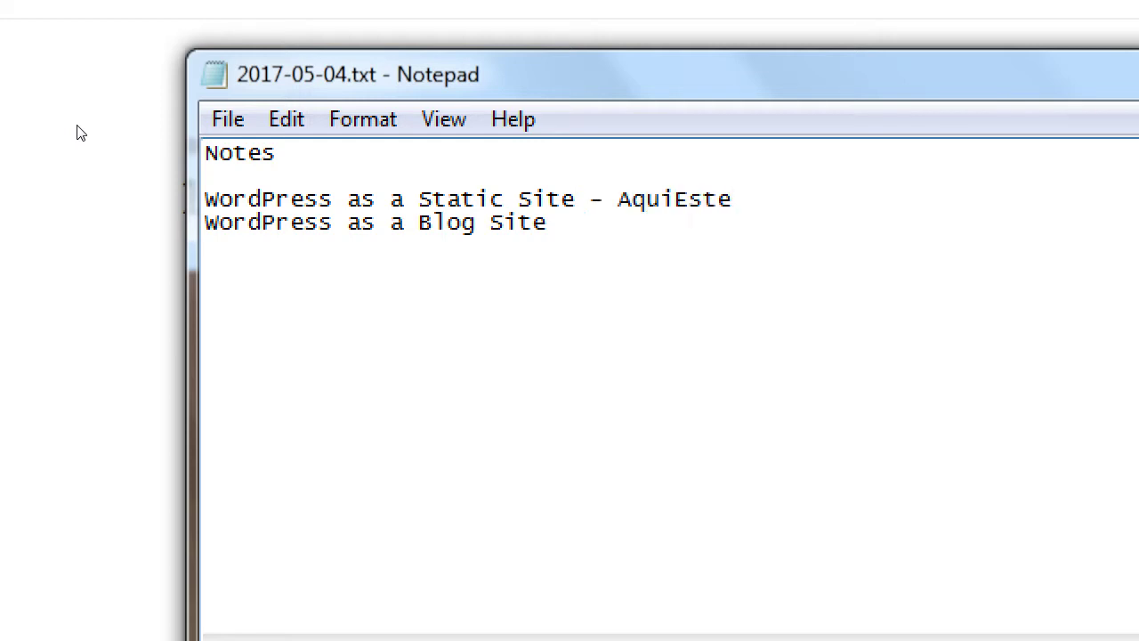
{"action": "key", "text": "BackSpace"}
{"action": "key", "text": "BackSpace"}
{"action": "type", "text": "Texcoco.com"}
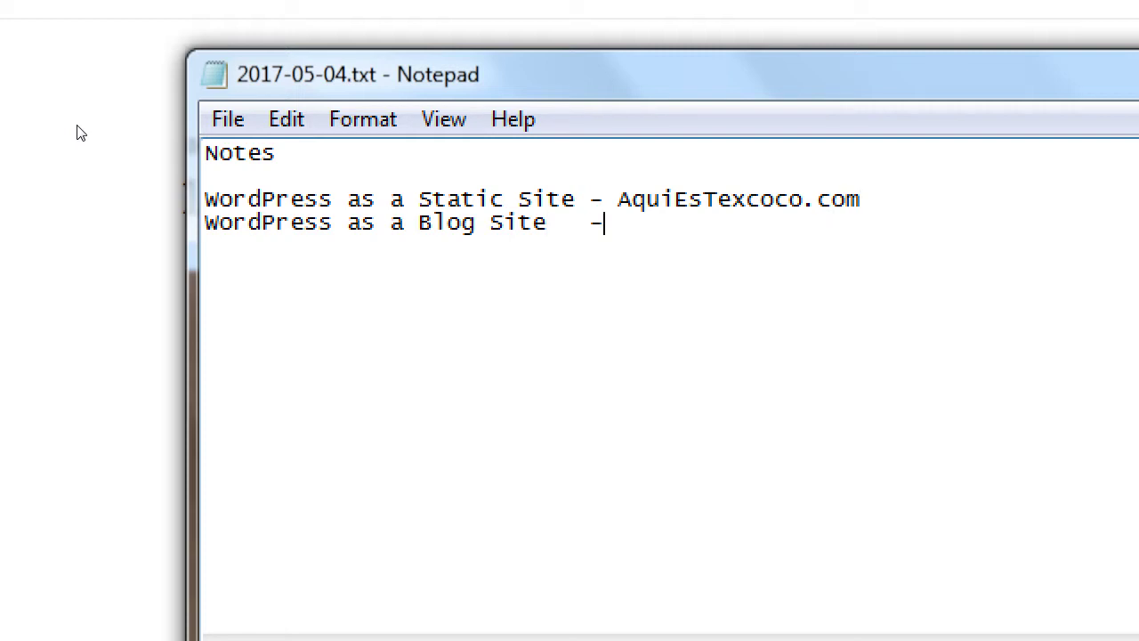
{"action": "type", "text": "vmcampos"}
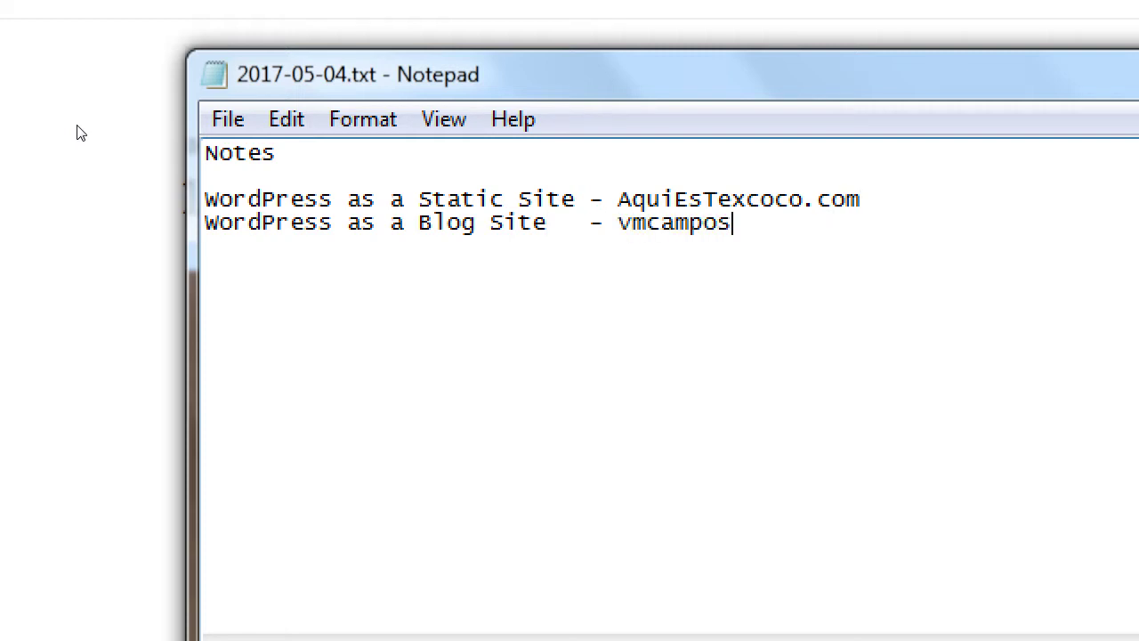
{"action": "type", "text": ".com/blog"}
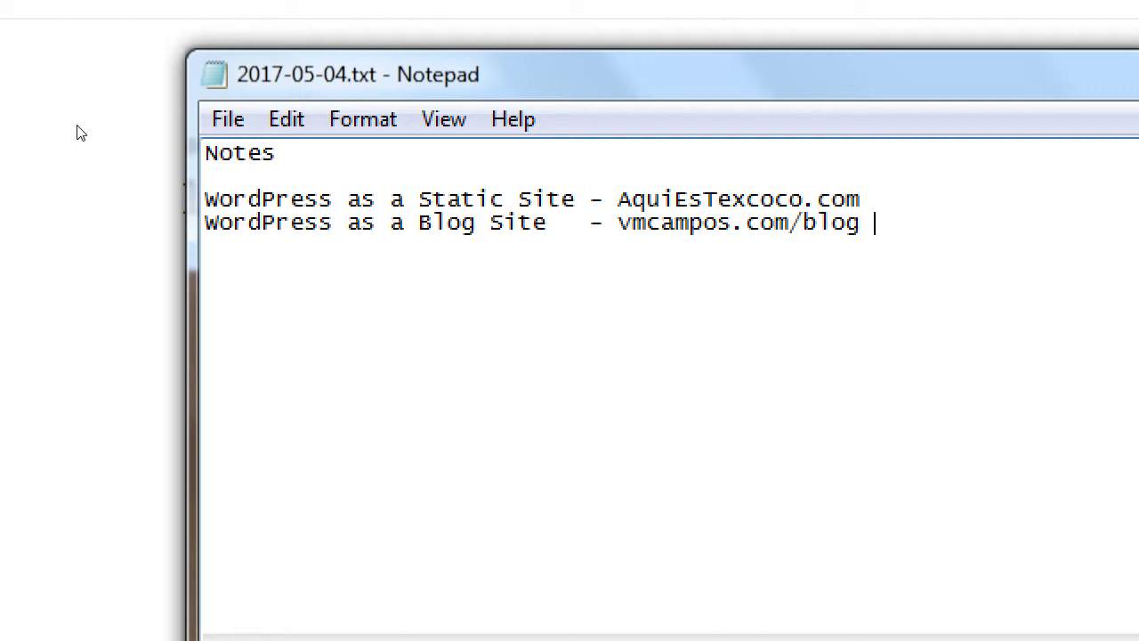
{"action": "type", "text": "DEFAULT"}
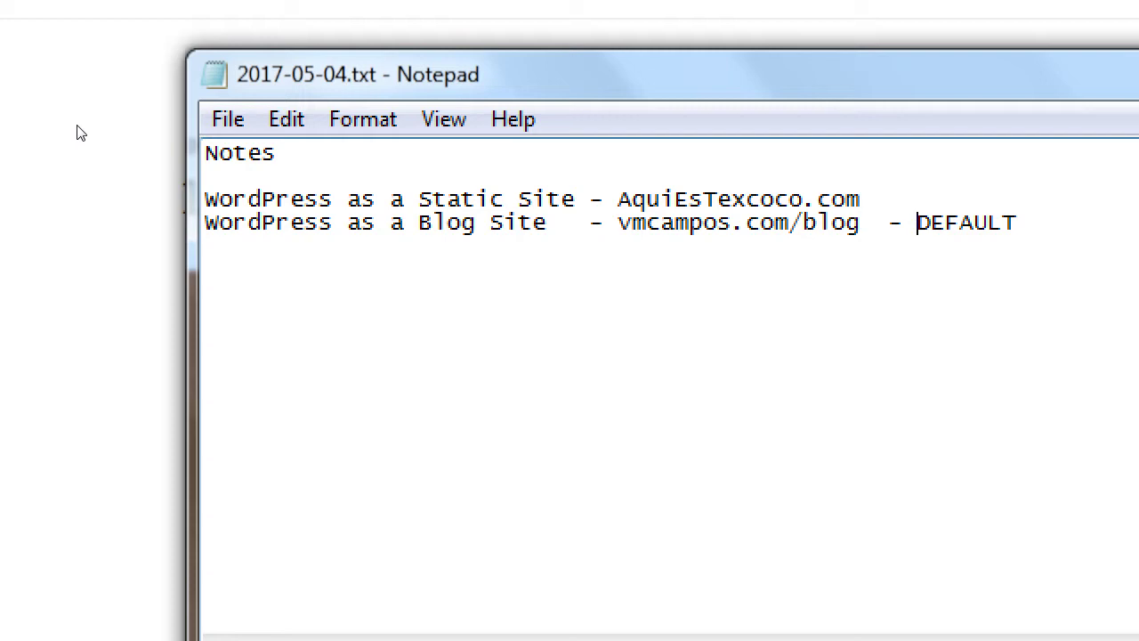
{"action": "key", "text": "ctrl+shift+Left"}
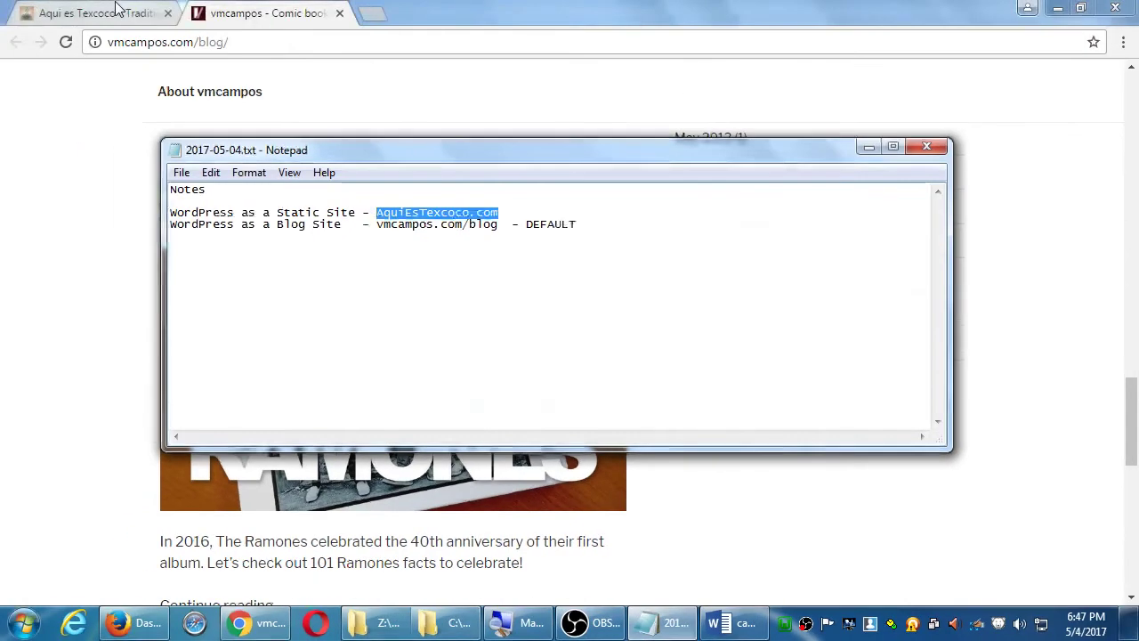
- Scroll through the Aqui es Texcoco homepage from top to bottom
{"action": "left_click", "coordinate": [94, 13]}
{"action": "scroll", "coordinate": [613, 214], "scroll_direction": "down", "scroll_amount": 1}
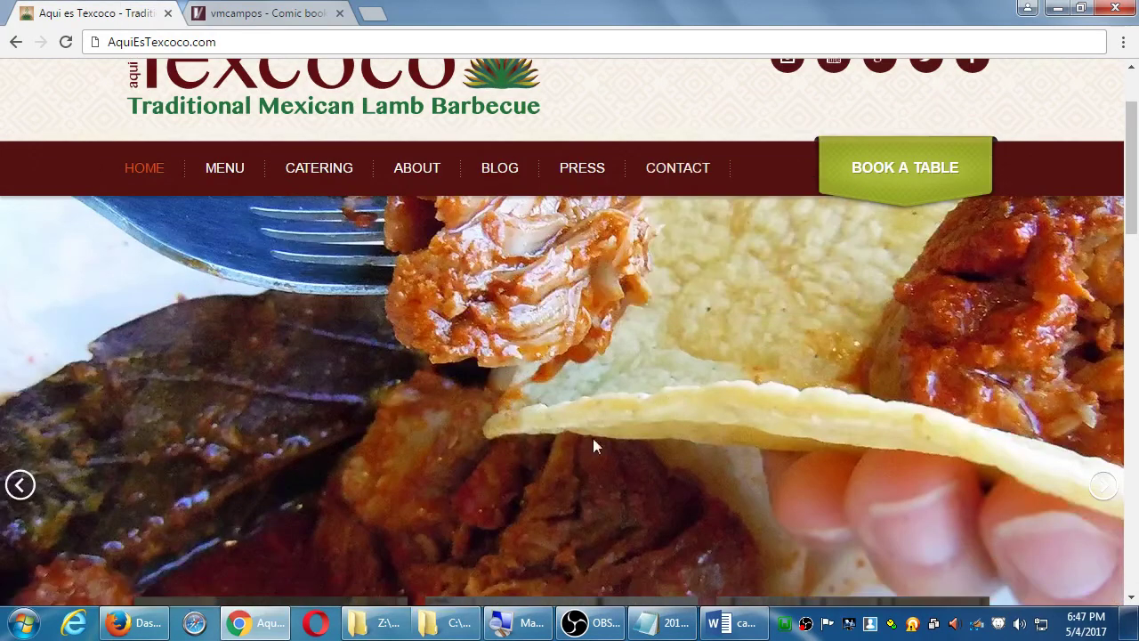
{"action": "scroll", "coordinate": [593, 447], "scroll_direction": "down", "scroll_amount": 1}
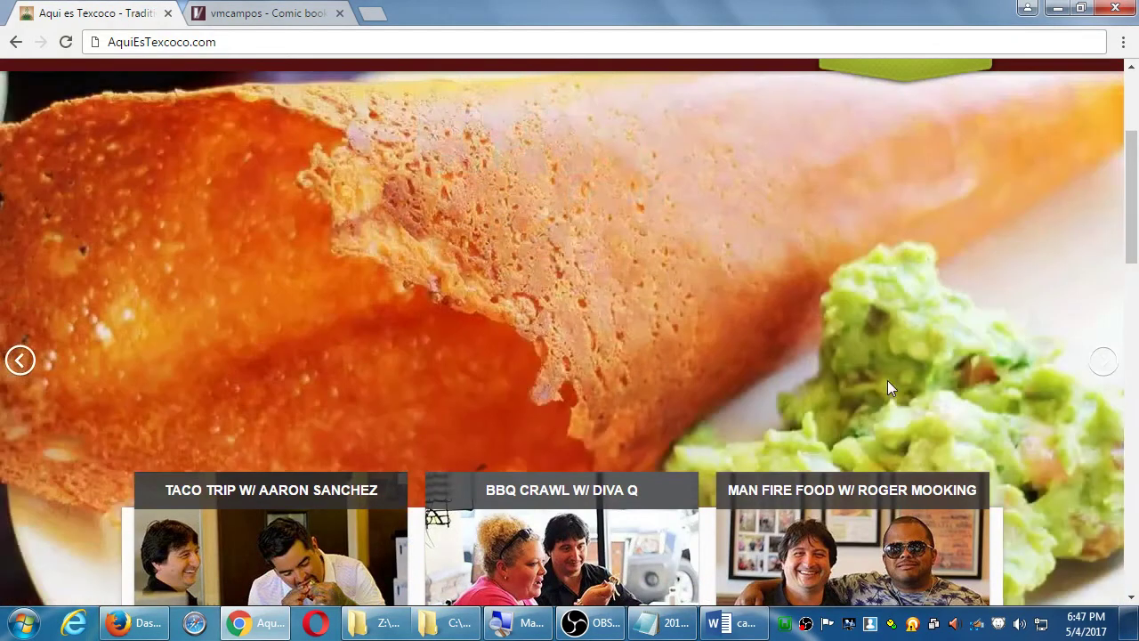
{"action": "scroll", "coordinate": [888, 380], "scroll_direction": "down", "scroll_amount": 2}
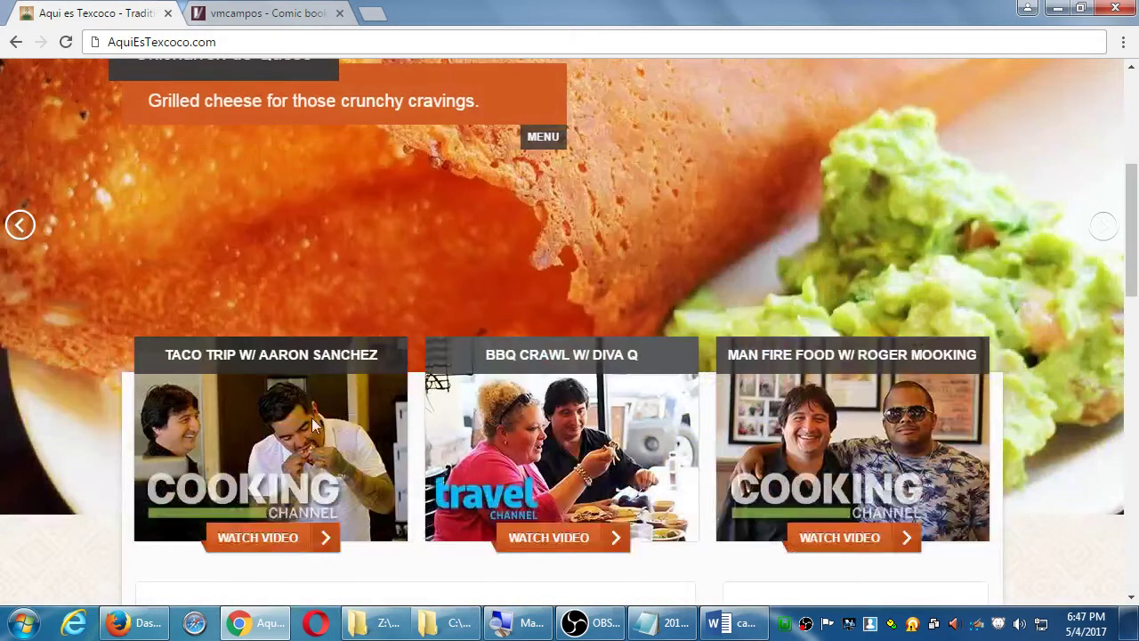
{"action": "scroll", "coordinate": [214, 411], "scroll_direction": "down", "scroll_amount": 3}
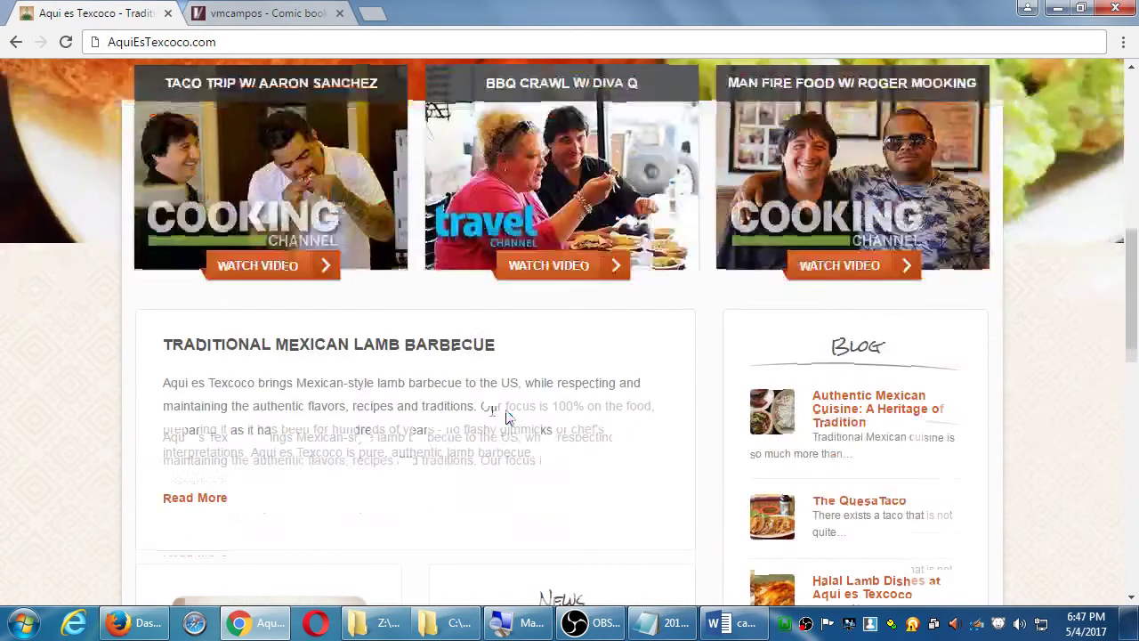
{"action": "left_click_drag", "start_coordinate": [271, 378], "coordinate": [329, 404]}
{"action": "scroll", "coordinate": [493, 418], "scroll_direction": "down", "scroll_amount": 3}
{"action": "scroll", "coordinate": [795, 600], "scroll_direction": "down", "scroll_amount": 10}
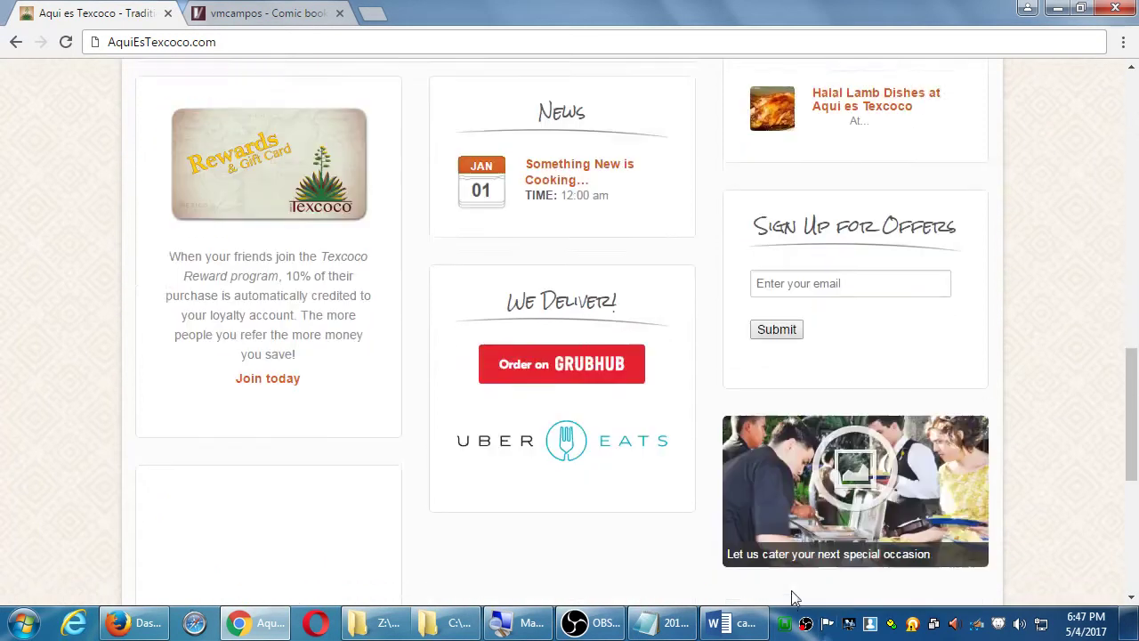
{"action": "scroll", "coordinate": [874, 479], "scroll_direction": "up", "scroll_amount": 15}
{"action": "scroll", "coordinate": [875, 479], "scroll_direction": "up", "scroll_amount": 5}
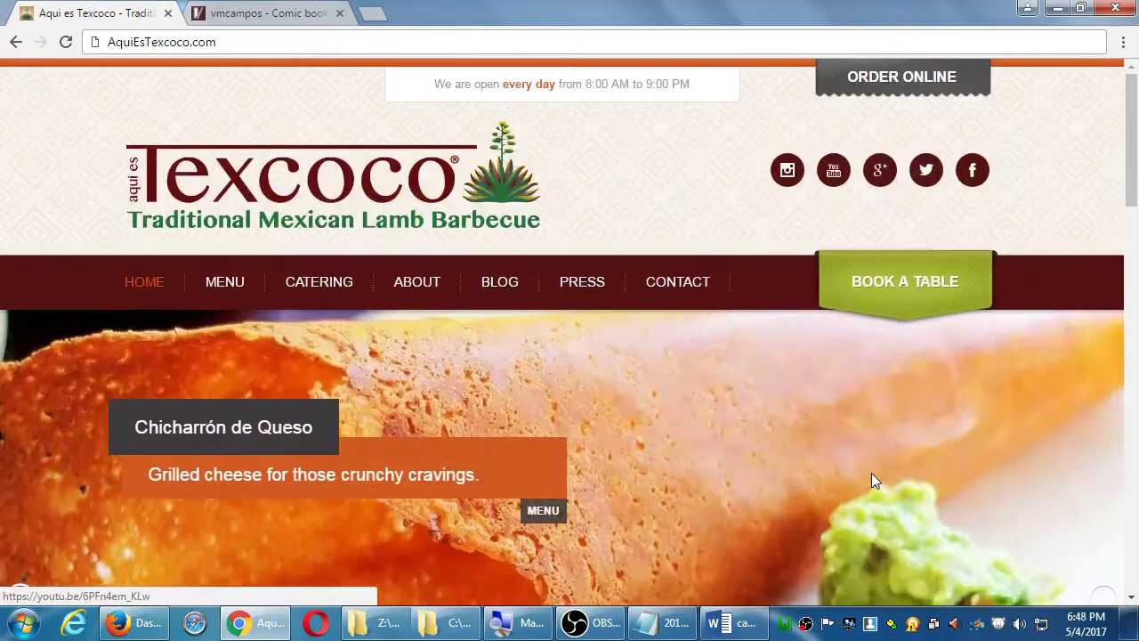
{"action": "mouse_move", "coordinate": [733, 278]}
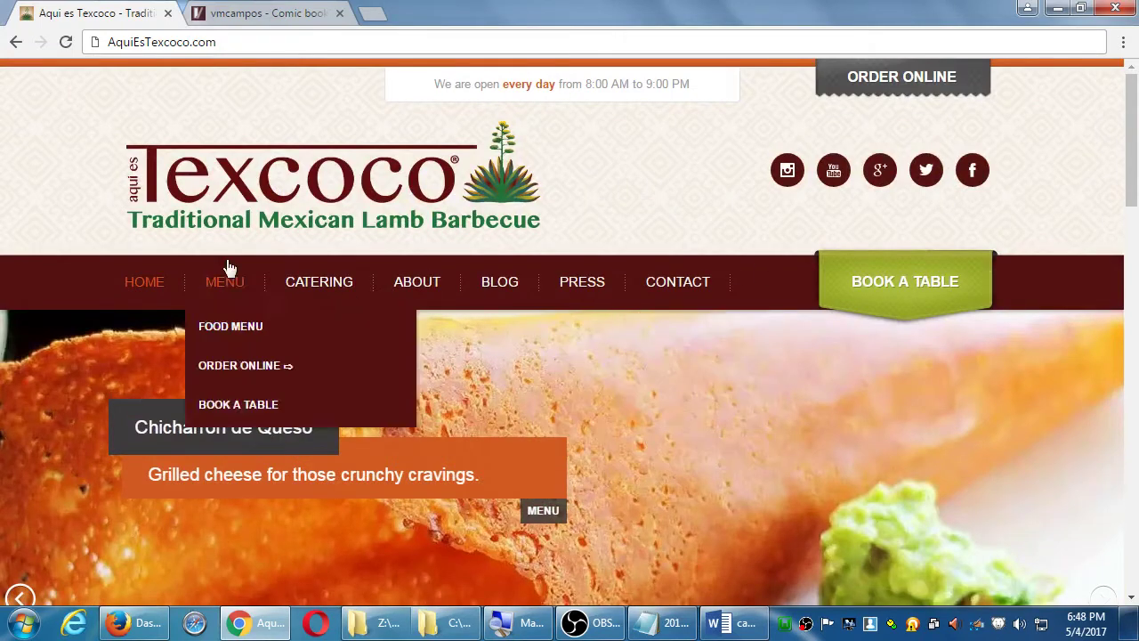
{"action": "scroll", "coordinate": [888, 440], "scroll_direction": "down", "scroll_amount": 7}
{"action": "scroll", "coordinate": [890, 445], "scroll_direction": "down", "scroll_amount": 3}
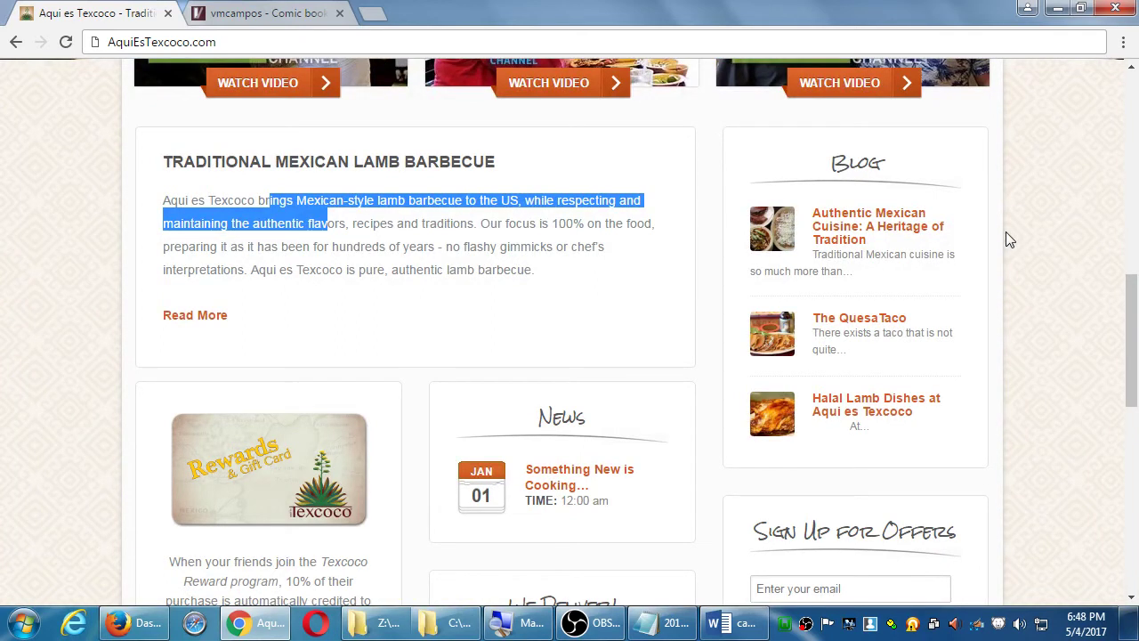
- Return to the vmcampos.com/blog tab in Chrome
{"action": "key", "text": "alt+Tab"}
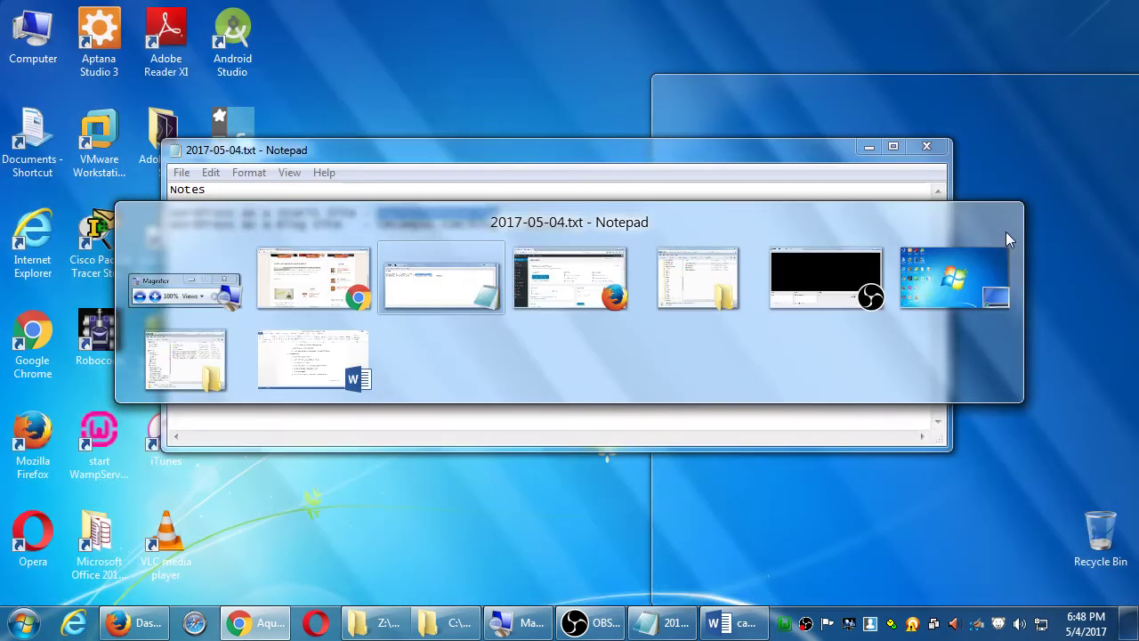
{"action": "key", "text": "alt+Tab"}
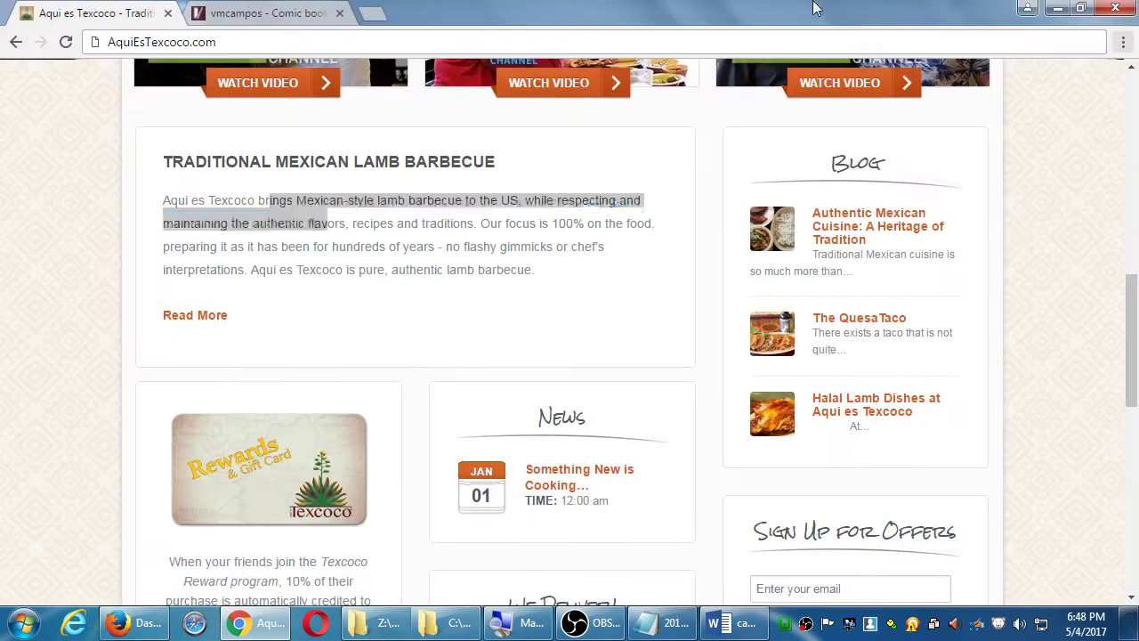
{"action": "left_click", "coordinate": [283, 9]}
- Scroll through the vmcampos blog's Posts list and back up to the top
{"action": "scroll", "coordinate": [116, 225], "scroll_direction": "down", "scroll_amount": 4}
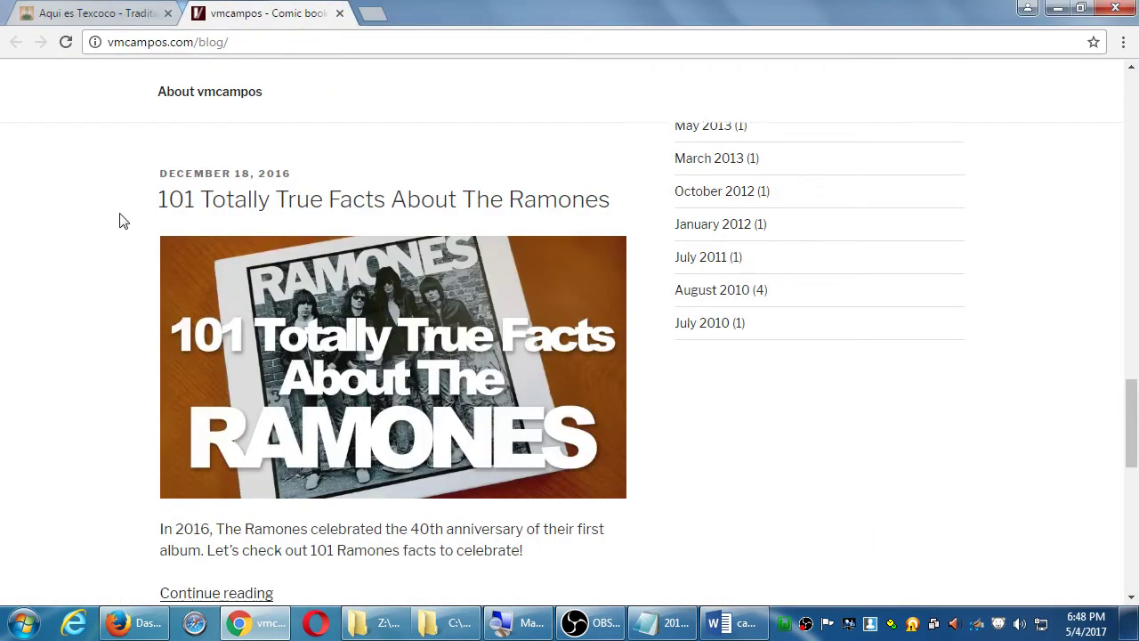
{"action": "scroll", "coordinate": [115, 227], "scroll_direction": "down", "scroll_amount": 3}
{"action": "scroll", "coordinate": [122, 234], "scroll_direction": "up", "scroll_amount": 1}
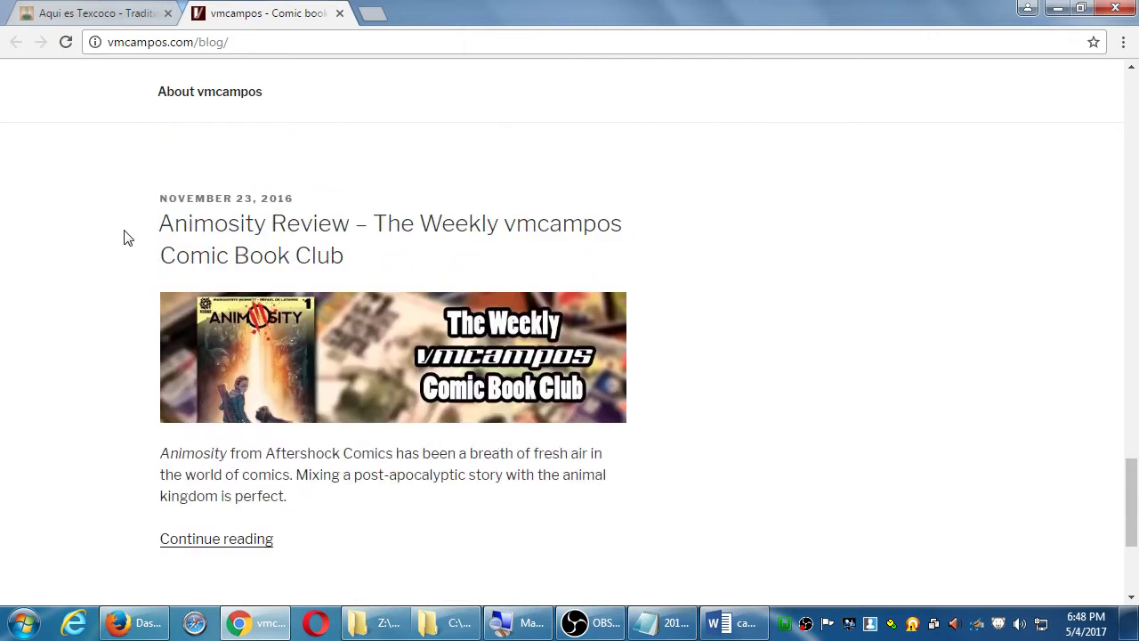
{"action": "scroll", "coordinate": [204, 219], "scroll_direction": "down", "scroll_amount": 3}
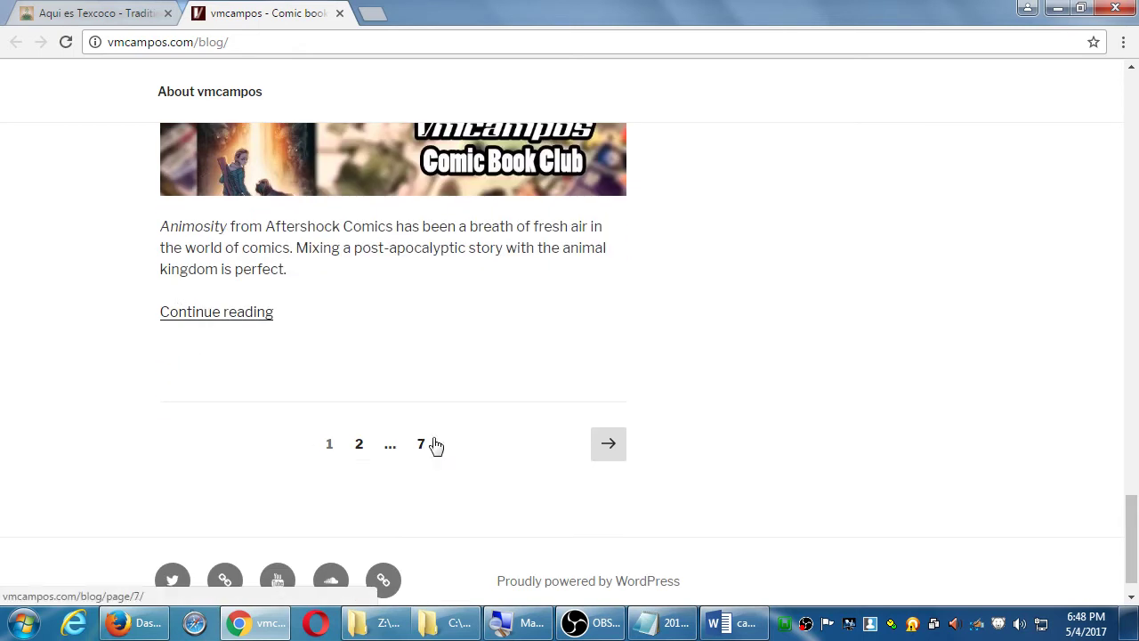
{"action": "scroll", "coordinate": [222, 437], "scroll_direction": "up", "scroll_amount": 15}
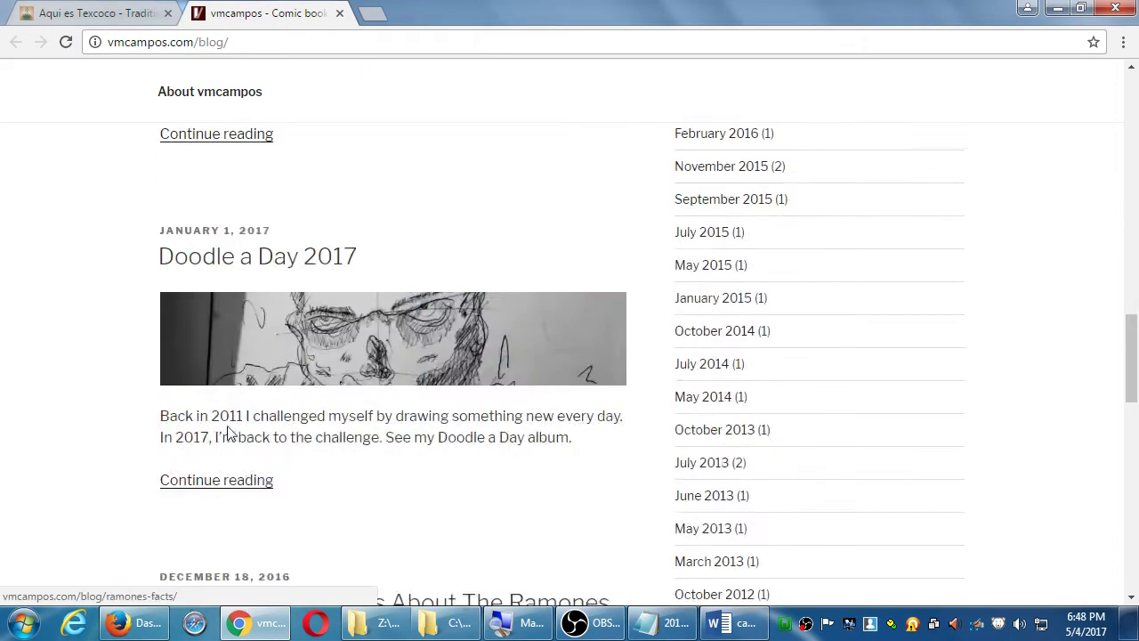
{"action": "scroll", "coordinate": [229, 434], "scroll_direction": "up", "scroll_amount": 6}
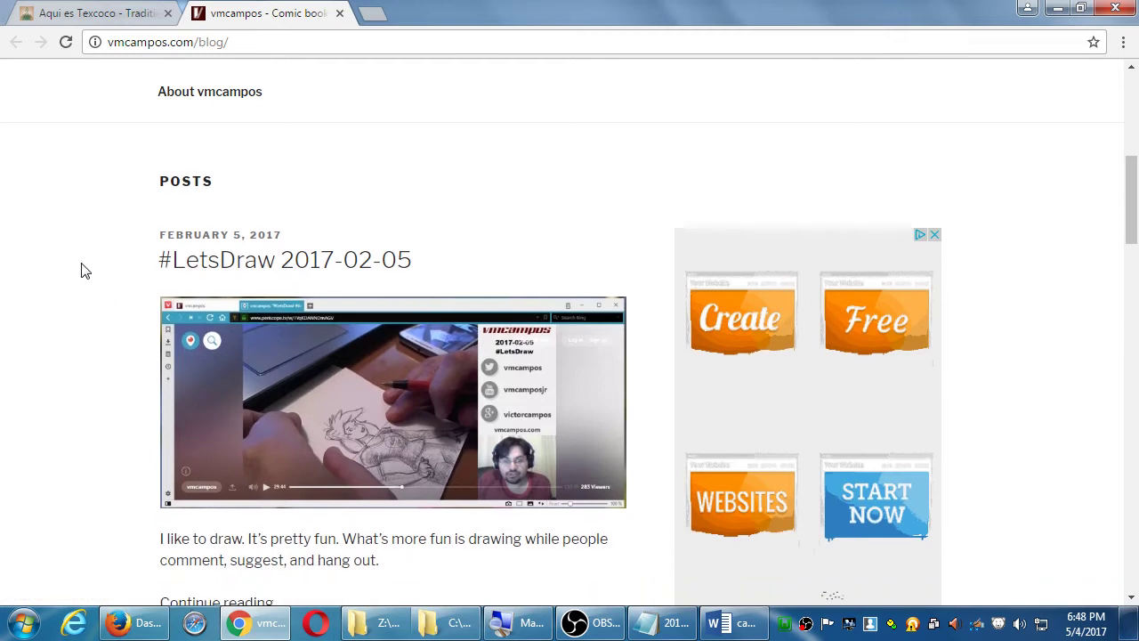
- Compare the Aqui es Texcoco site with the vmcampos blog, then return to the 2017-05-04.txt notes
{"action": "left_click", "coordinate": [104, 11]}
{"action": "left_click", "coordinate": [258, 12]}
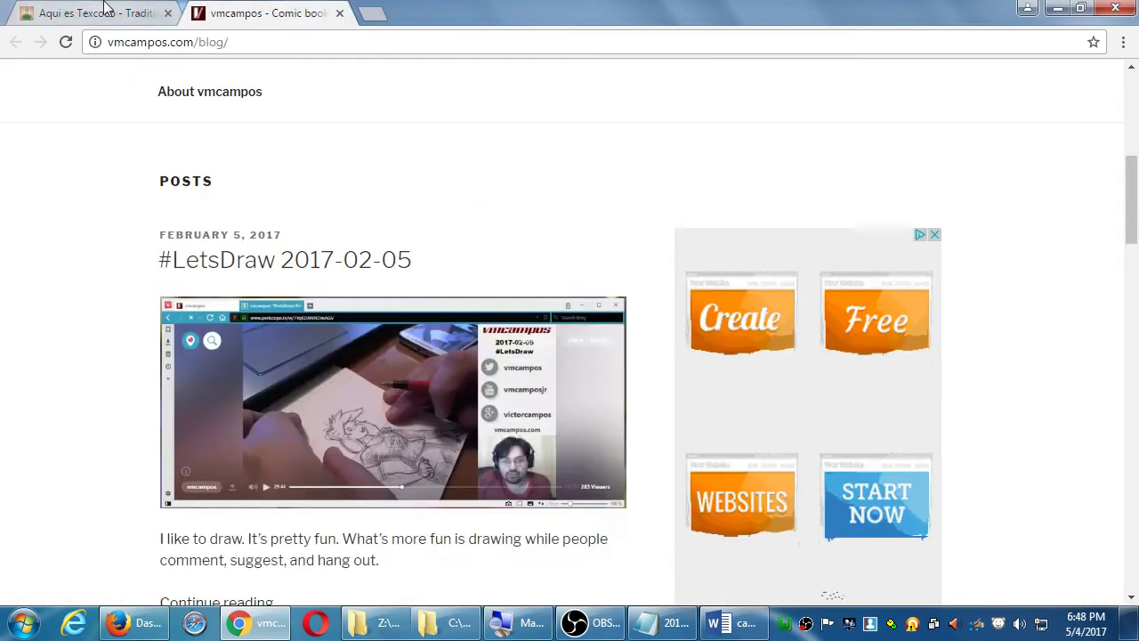
{"action": "left_click", "coordinate": [107, 9]}
{"action": "left_click", "coordinate": [247, 10]}
{"action": "left_click", "coordinate": [124, 11]}
{"action": "left_click", "coordinate": [254, 11]}
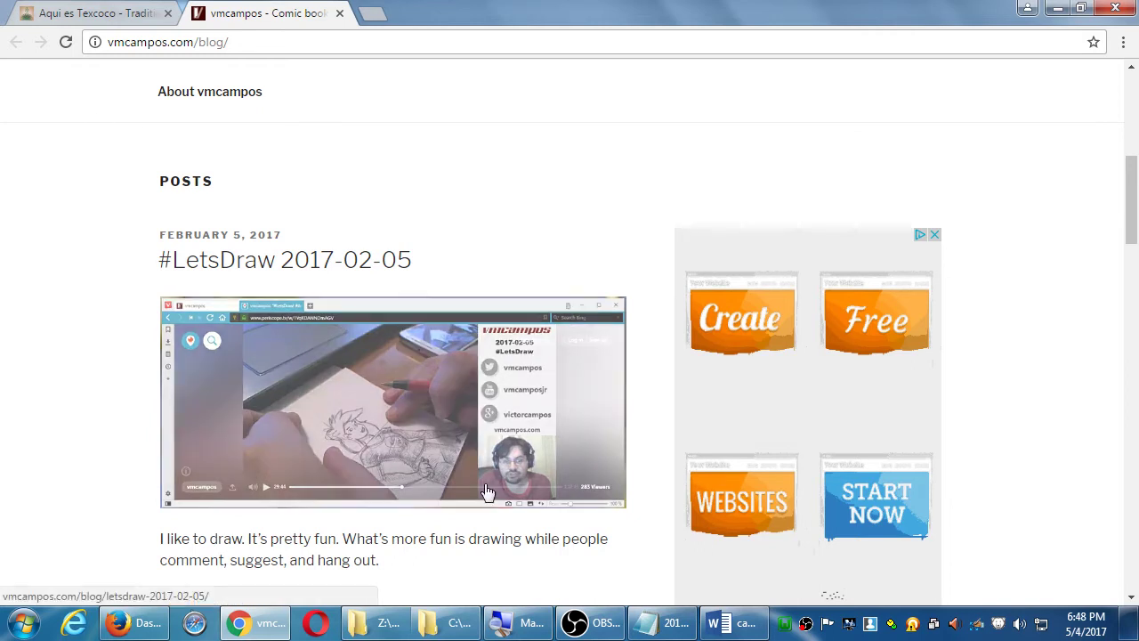
{"action": "left_click", "coordinate": [656, 622]}
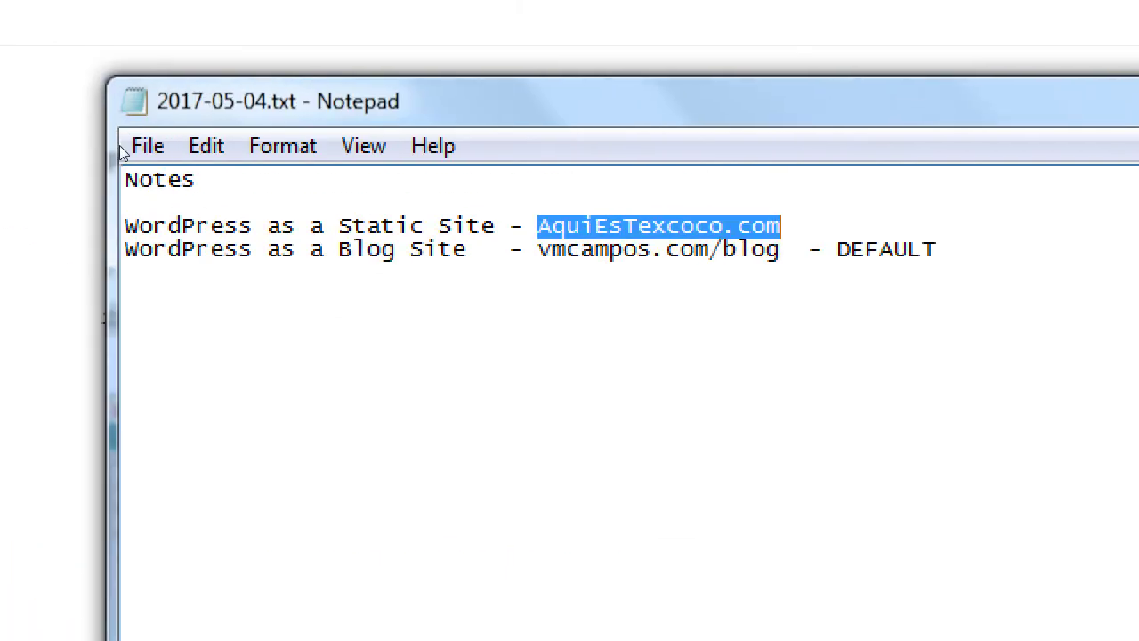
- Insert 'WordPress as a Hybrid - Depending on the theme' below the Static Site line, then start a new line at the end
{"action": "key", "text": "End"}
{"action": "key", "text": "Return"}
{"action": "type", "text": "Wor"}
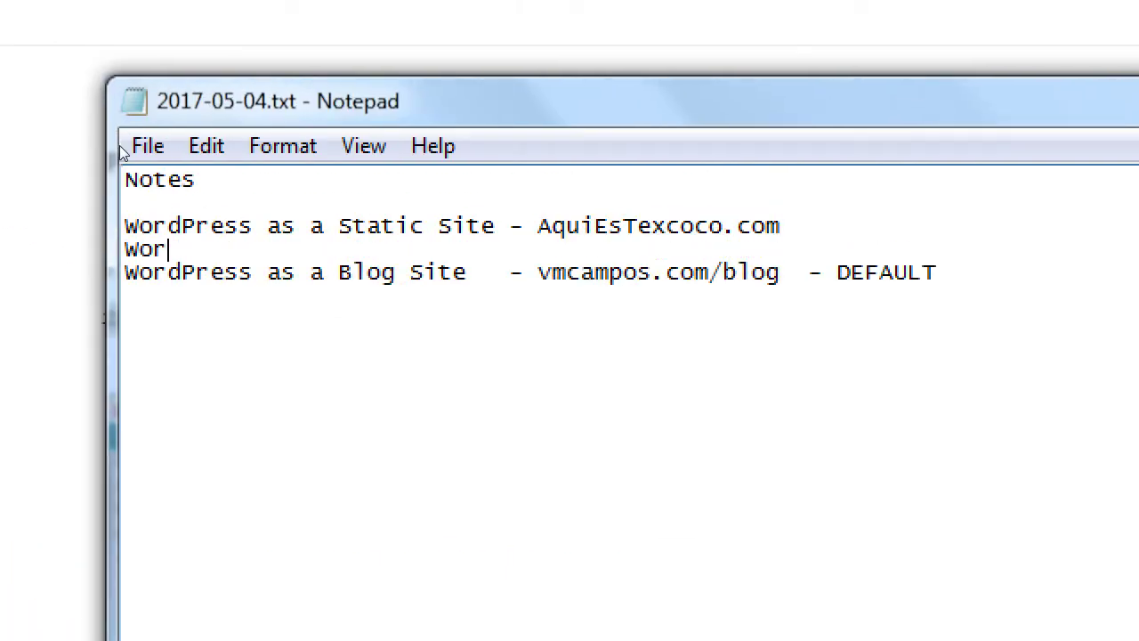
{"action": "type", "text": "dPress a"}
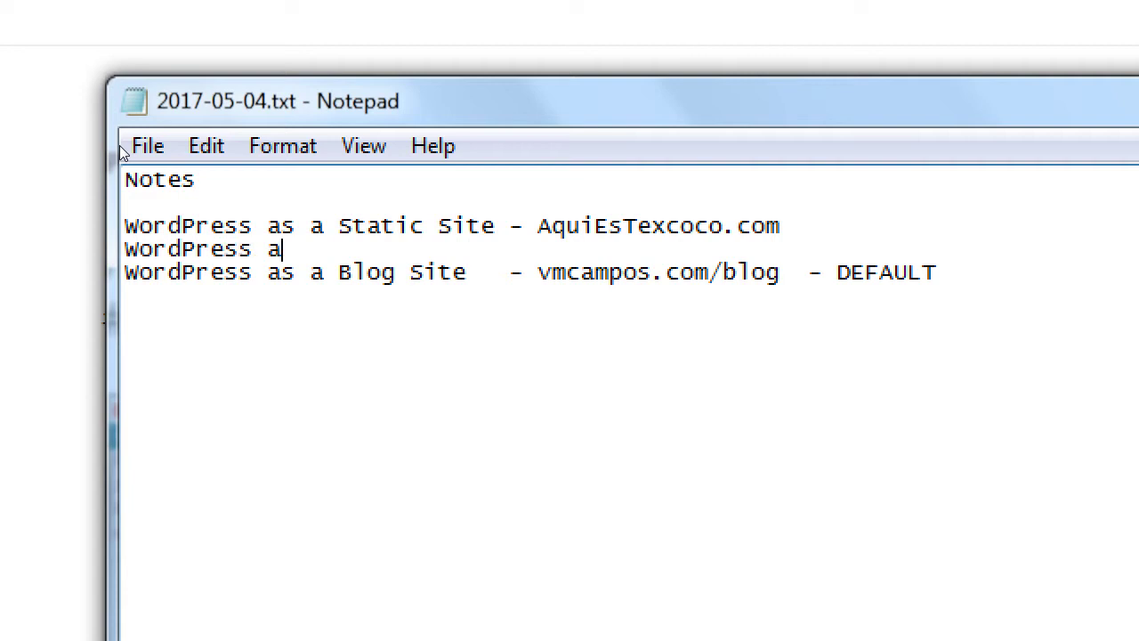
{"action": "type", "text": "s a Hy"}
{"action": "type", "text": "brid"}
{"action": "type", "text": "- Depen"}
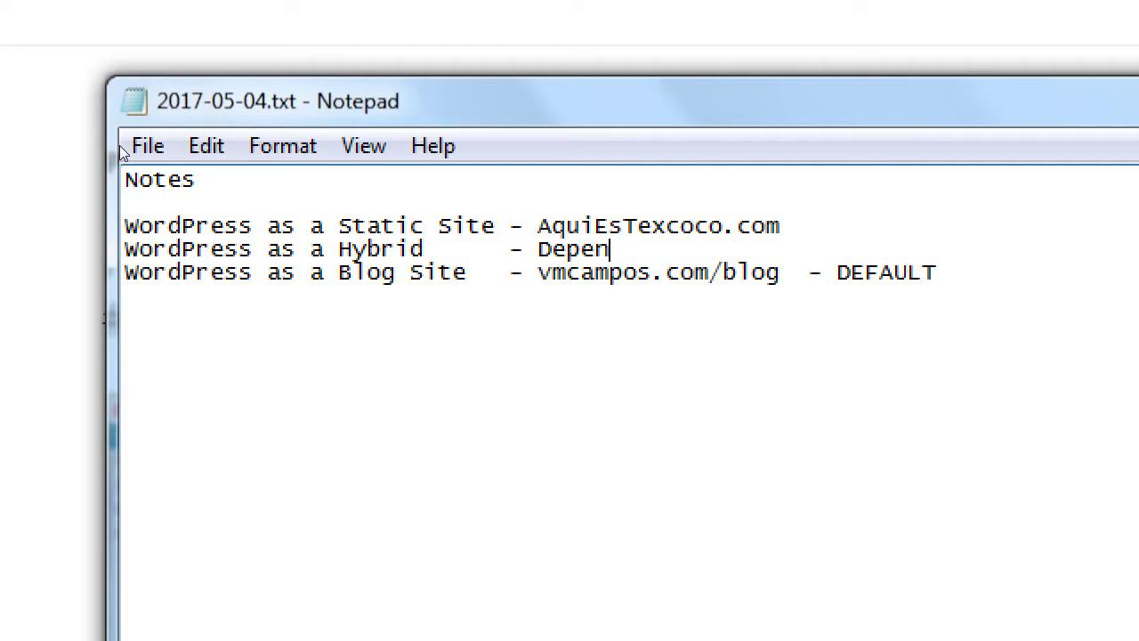
{"action": "type", "text": "ding on the theme"}
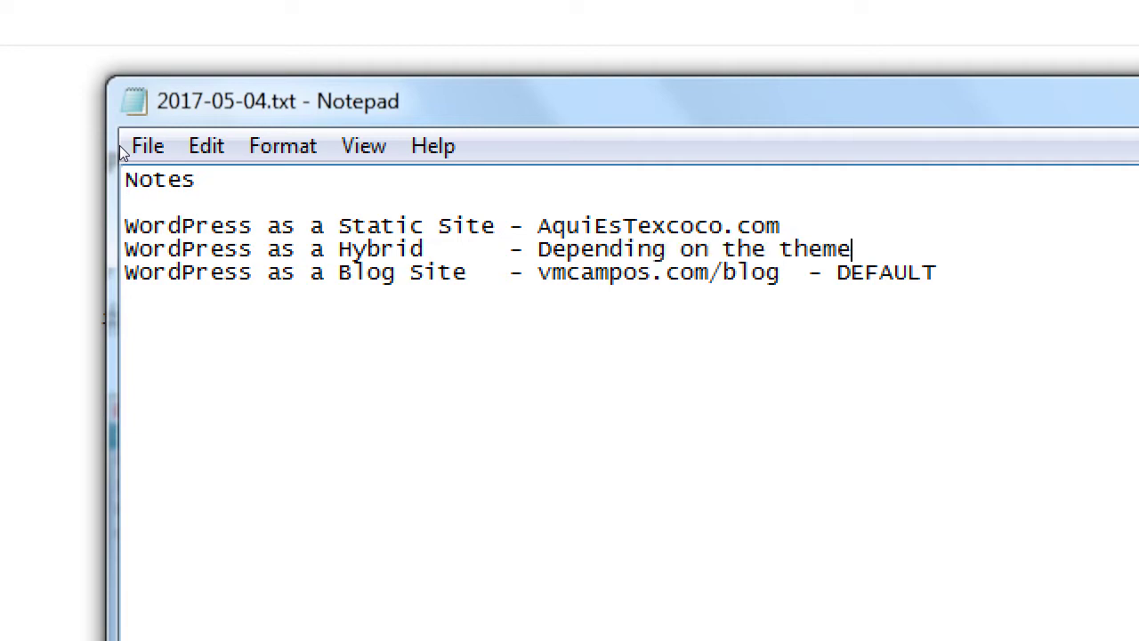
{"action": "key", "text": "ctrl+shift+Left"}
{"action": "key", "text": "ctrl+shift+Left"}
{"action": "key", "text": "ctrl+shift+Left"}
{"action": "key", "text": "ctrl+shift+Left"}
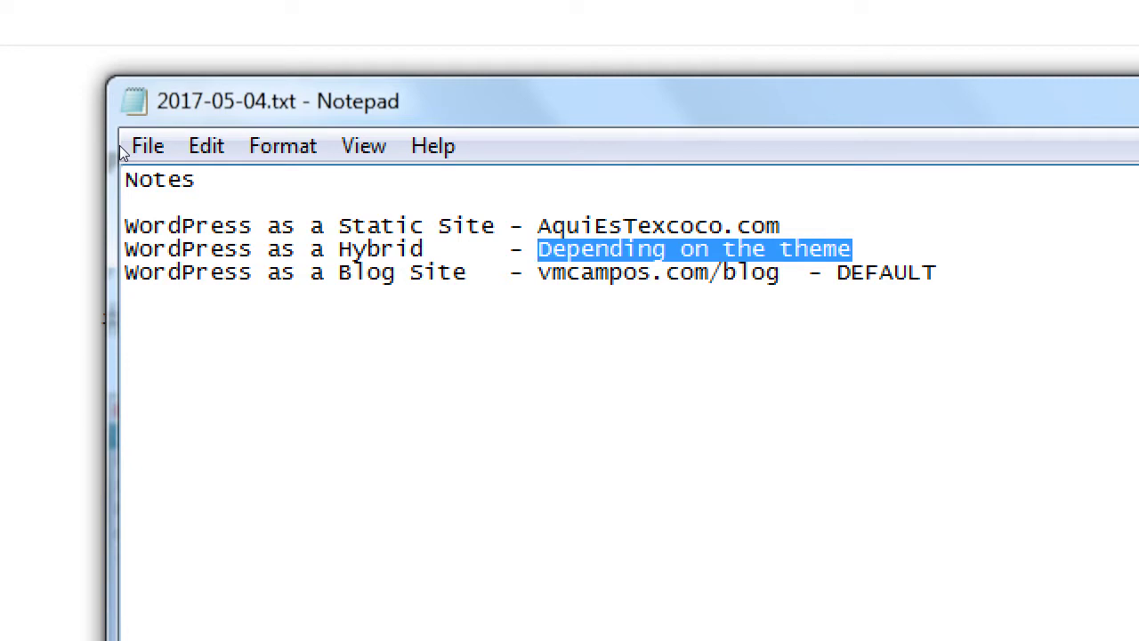
{"action": "key", "text": "ctrl+End"}
{"action": "key", "text": "Return"}
{"action": "key", "text": "Return"}
{"action": "key", "text": "Return"}
- Write a 'Themes' heading with indented lines on site design/functionality and expansion by Plugins/Widgets
{"action": "type", "text": "T"}
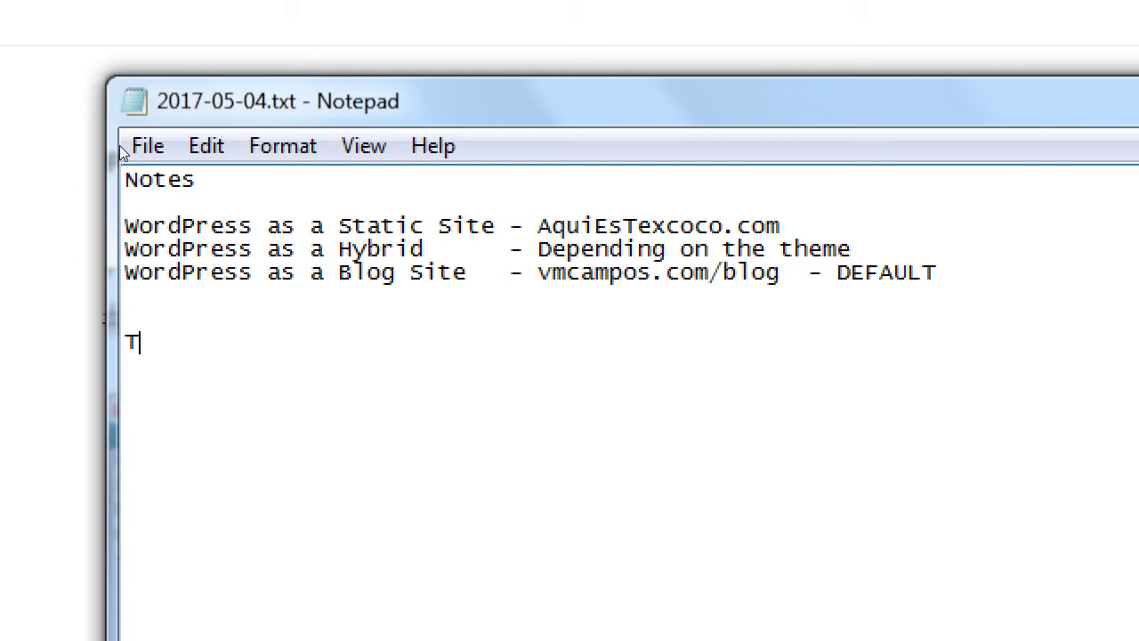
{"action": "type", "text": "hemes"}
{"action": "key", "text": "Return"}
{"action": "key", "text": "Tab"}
{"action": "type", "text": "The "}
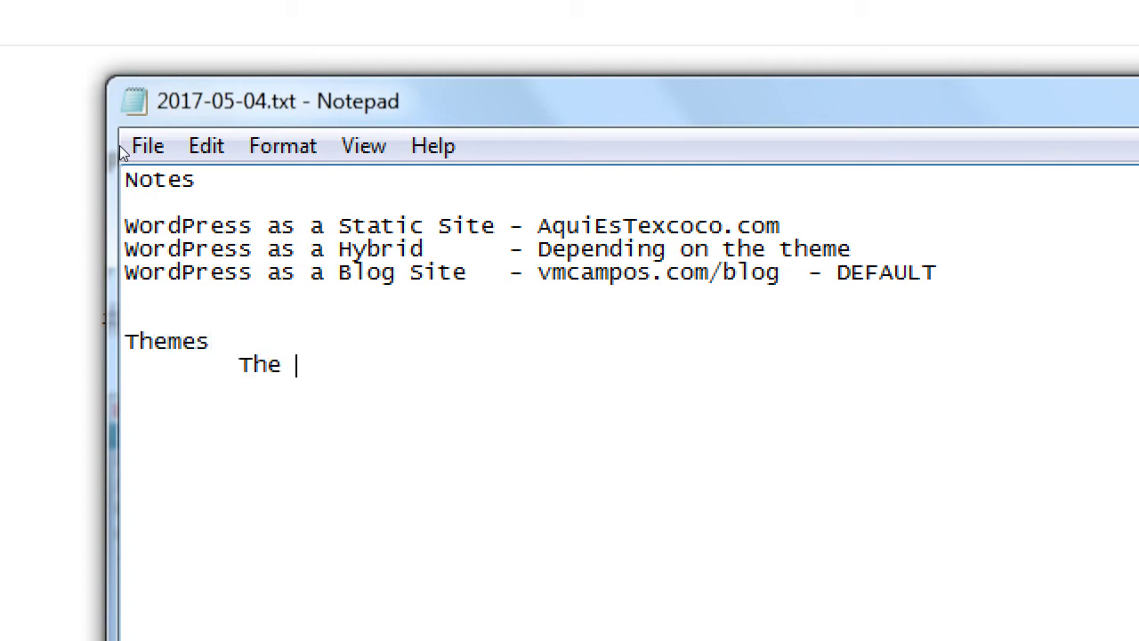
{"action": "type", "text": "design of yo"}
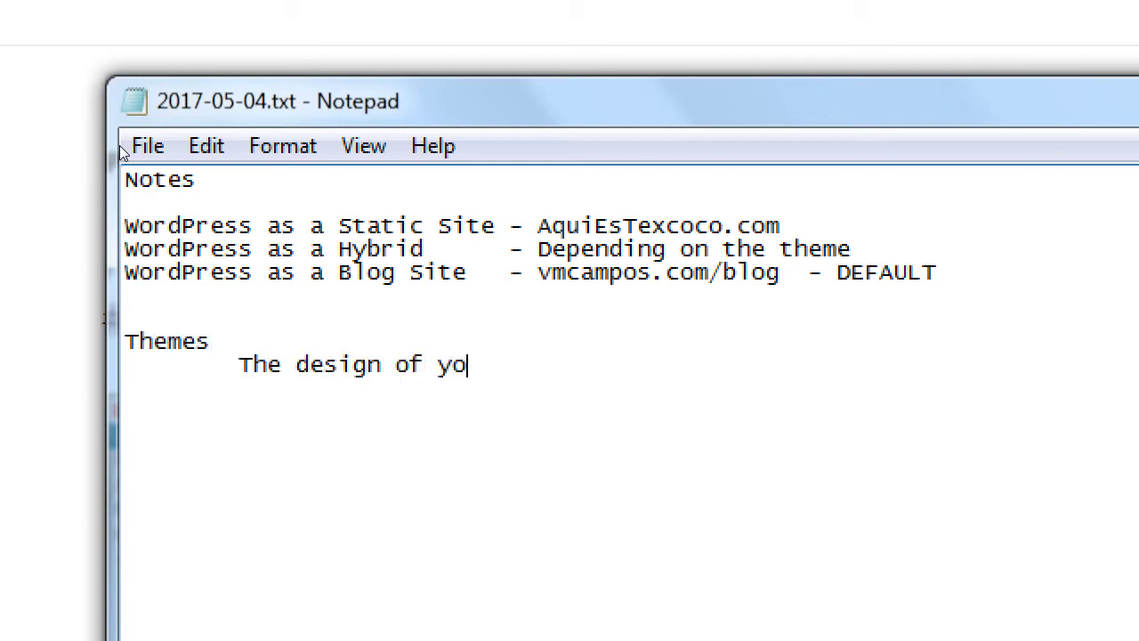
{"action": "type", "text": "ur site and the fun"}
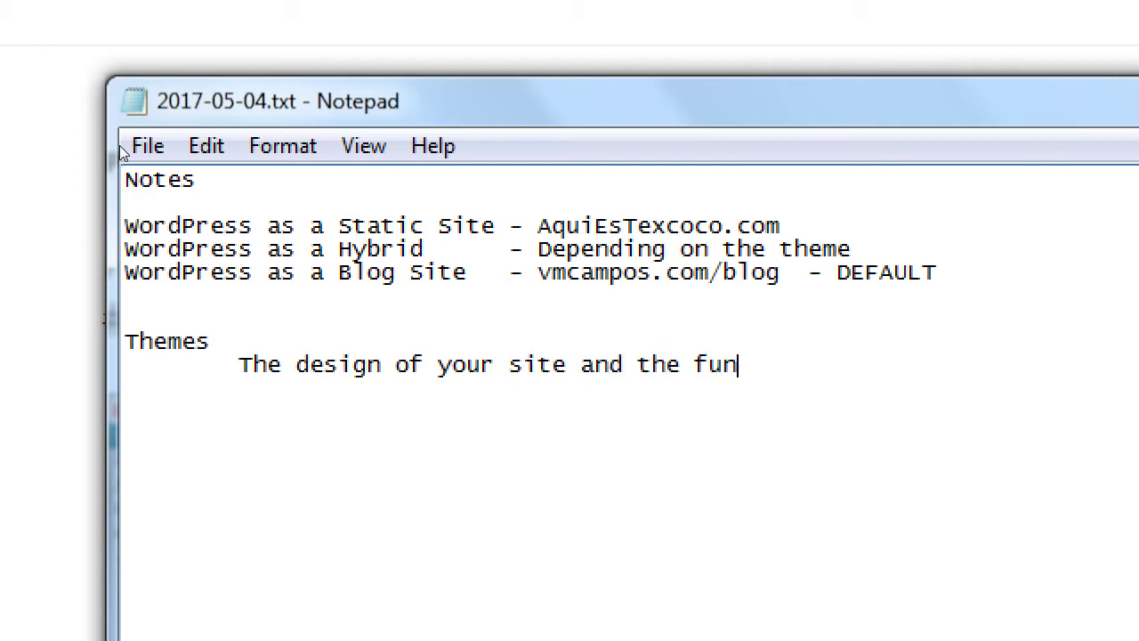
{"action": "key", "text": "ctrl+z"}
{"action": "key", "text": "ctrl+z"}
{"action": "type", "text": "ctionality"}
{"action": "key", "text": "Return"}
{"action": "key", "text": "Tab"}
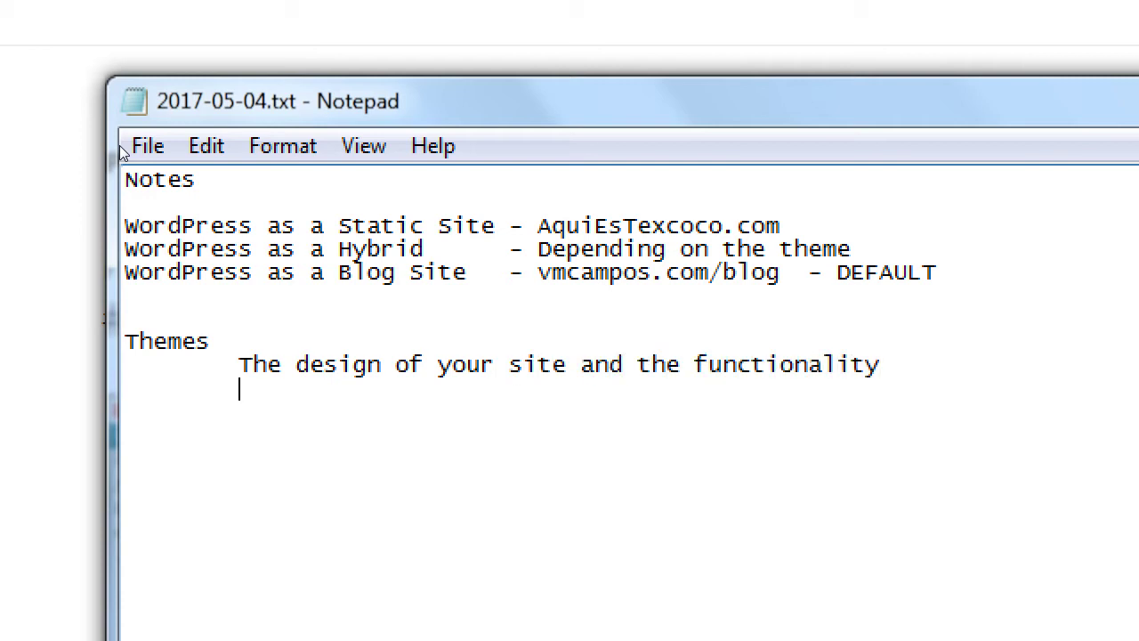
{"action": "type", "text": "Which can be furth"}
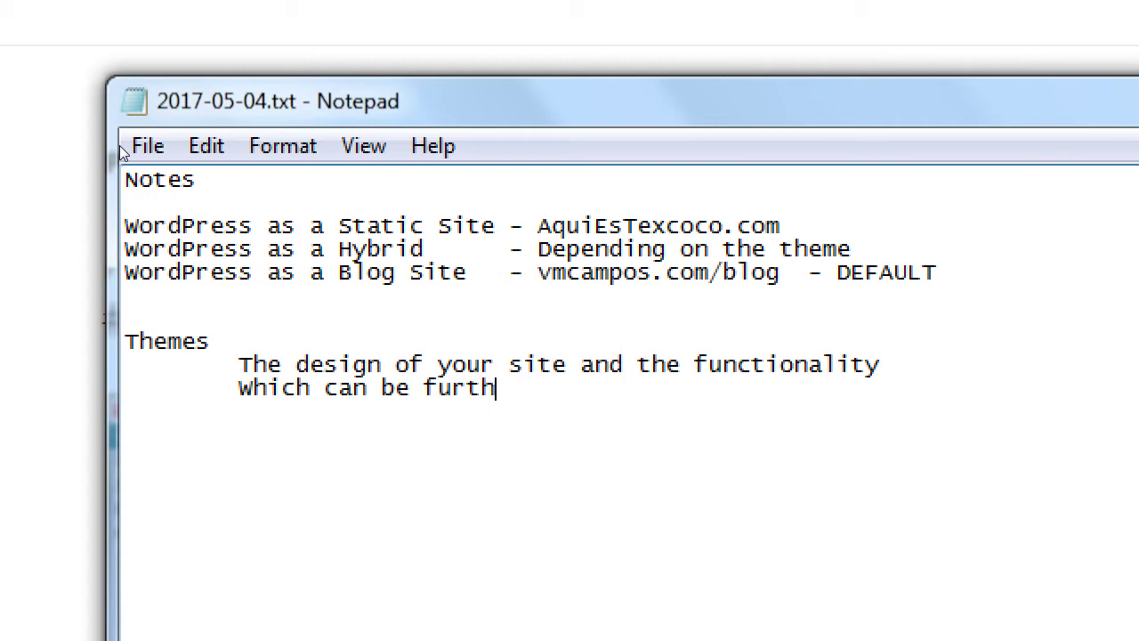
{"action": "type", "text": "er expanded by Plugins"}
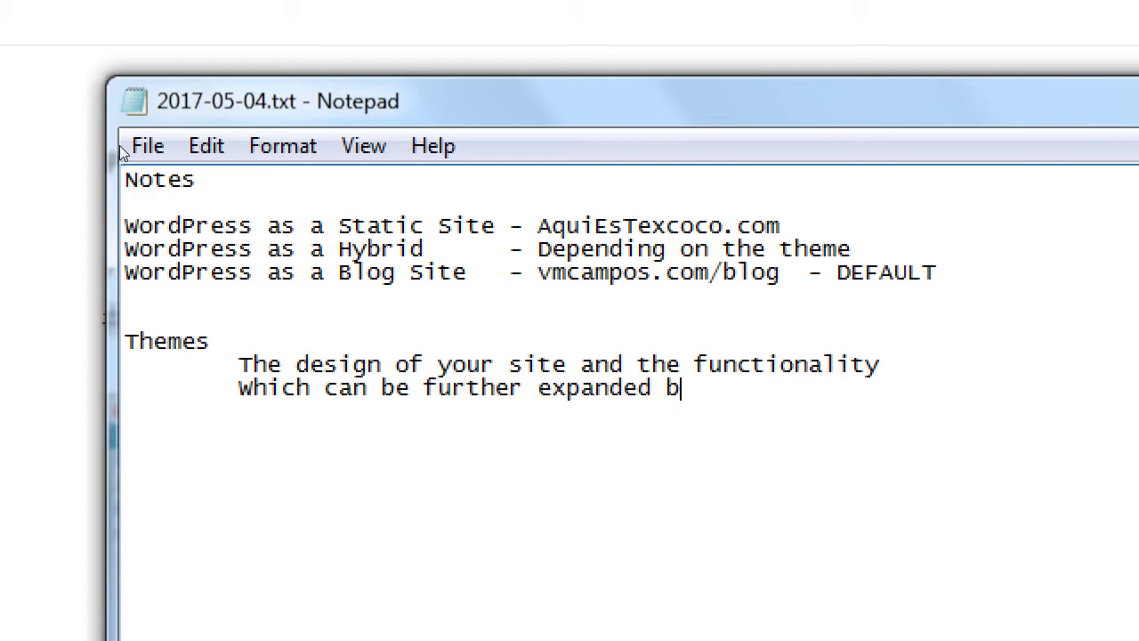
{"action": "type", "text": "/Widgets"}
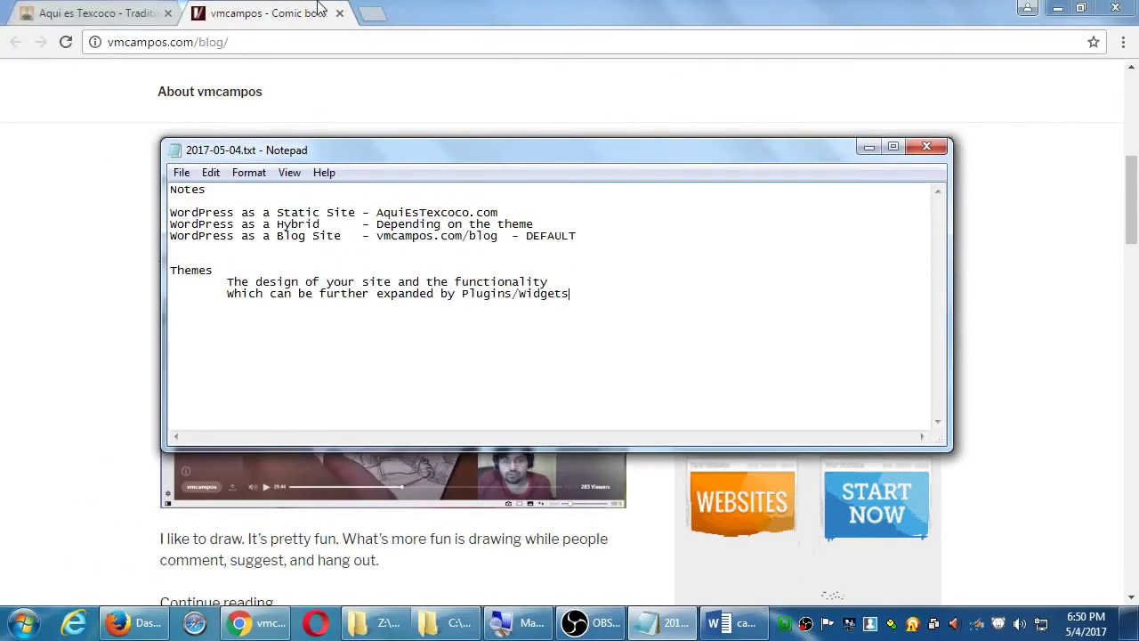
- Load vmcink.net in a new Chrome tab
{"action": "left_click", "coordinate": [372, 13]}
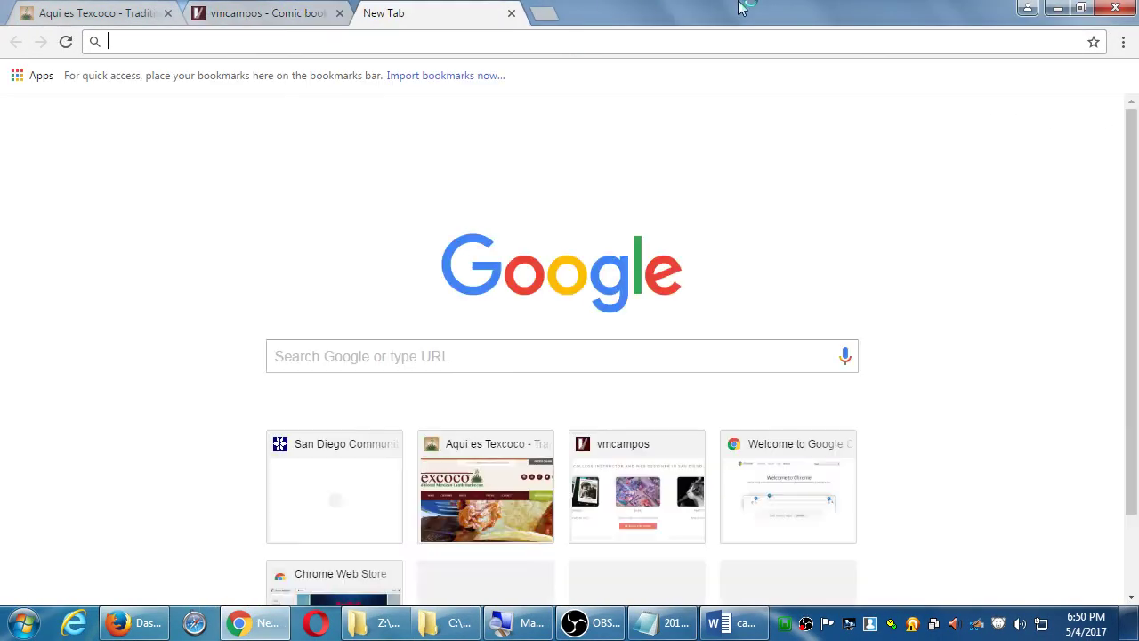
{"action": "type", "text": "vmcink.net"}
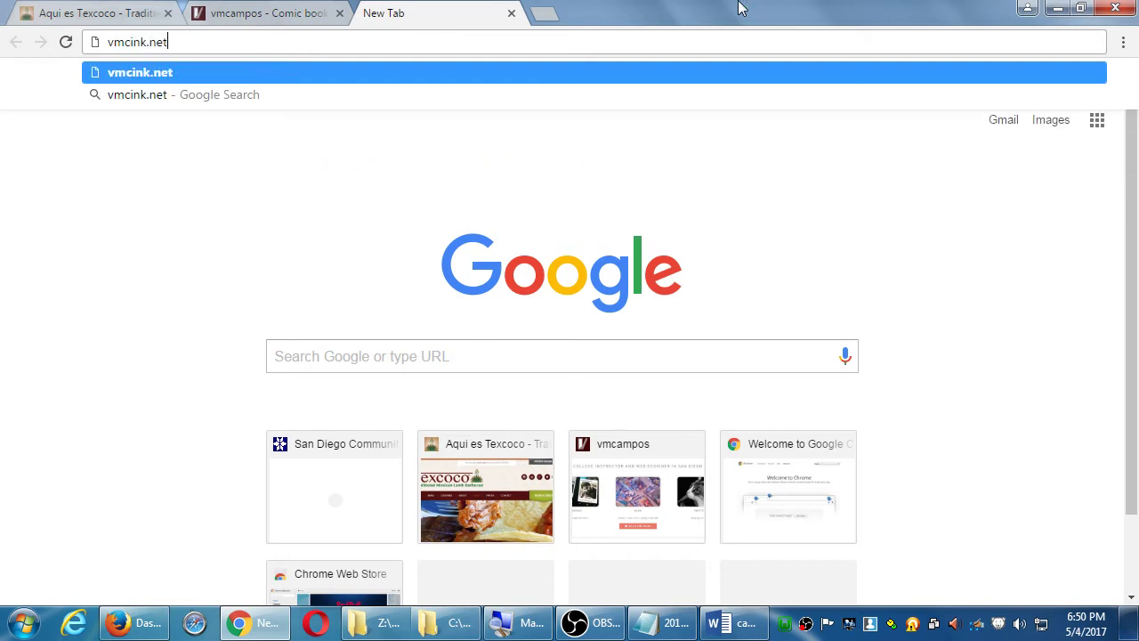
{"action": "key", "text": "Return"}
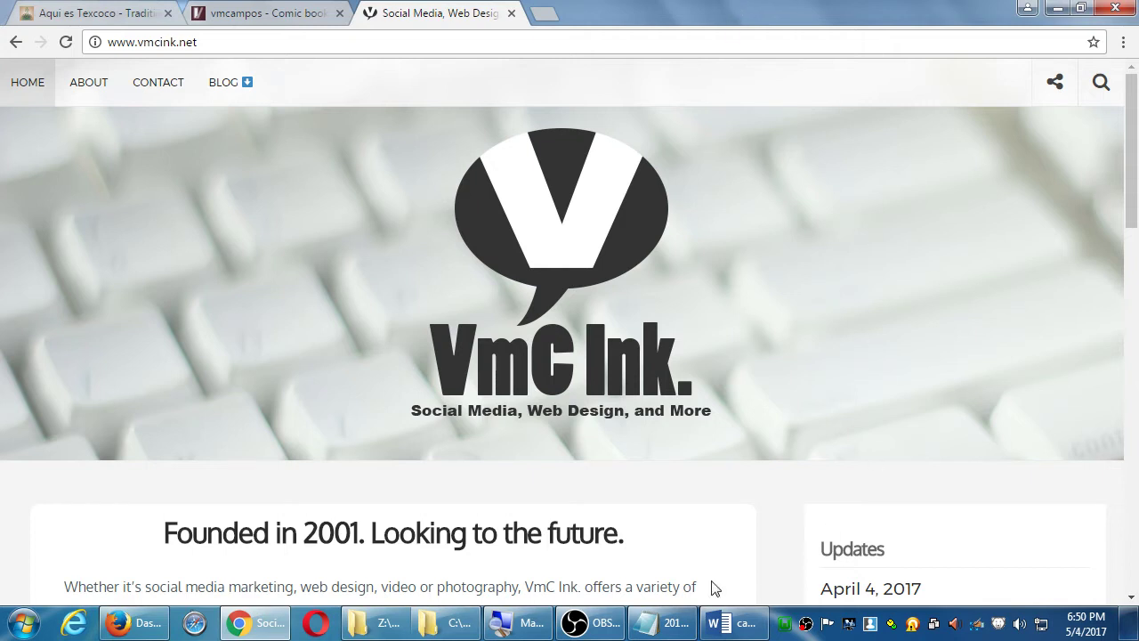
{"action": "left_click", "coordinate": [672, 629]}
{"action": "left_click", "coordinate": [671, 629]}
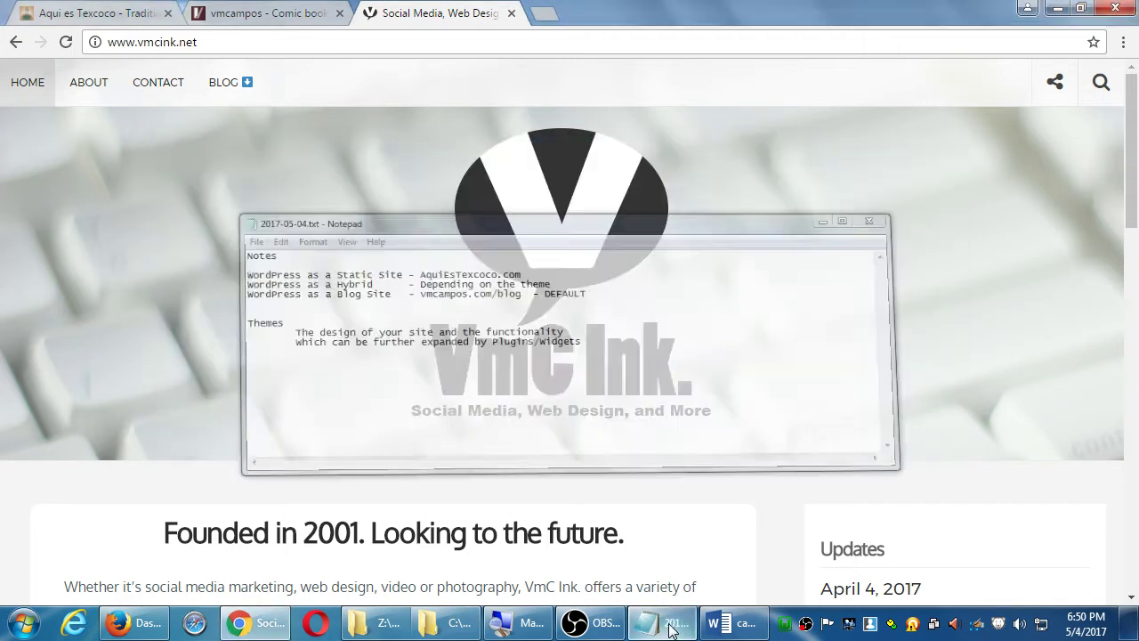
- Scroll the VmC Ink. page to view its Founded in 2001 introduction and Updates list
{"action": "scroll", "coordinate": [923, 257], "scroll_direction": "down", "scroll_amount": 12}
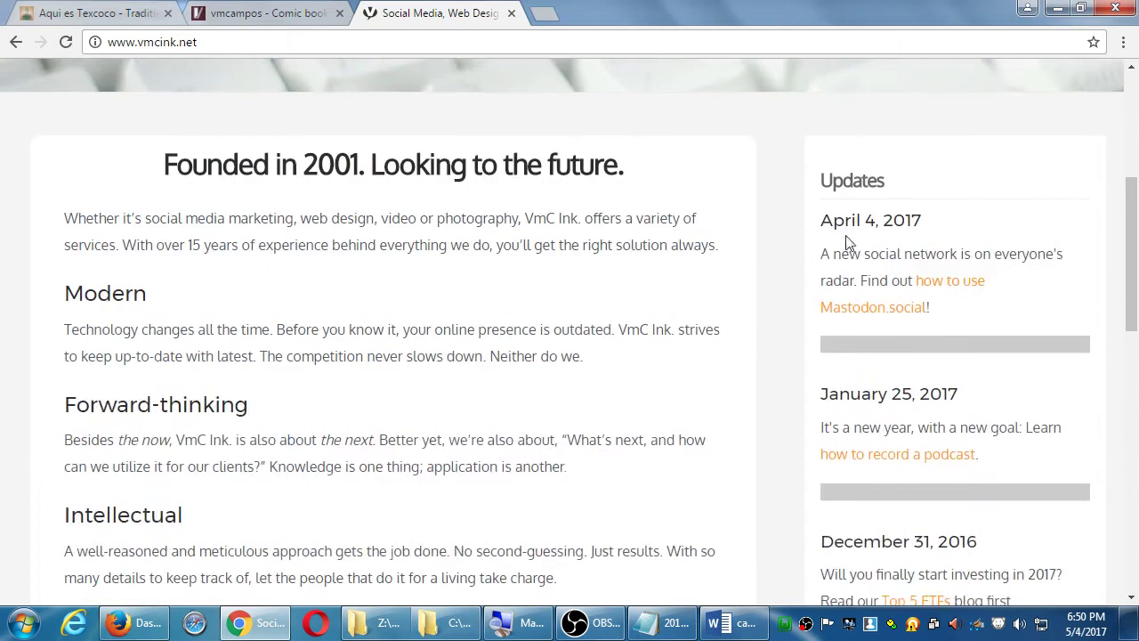
{"action": "scroll", "coordinate": [816, 261], "scroll_direction": "down", "scroll_amount": 3}
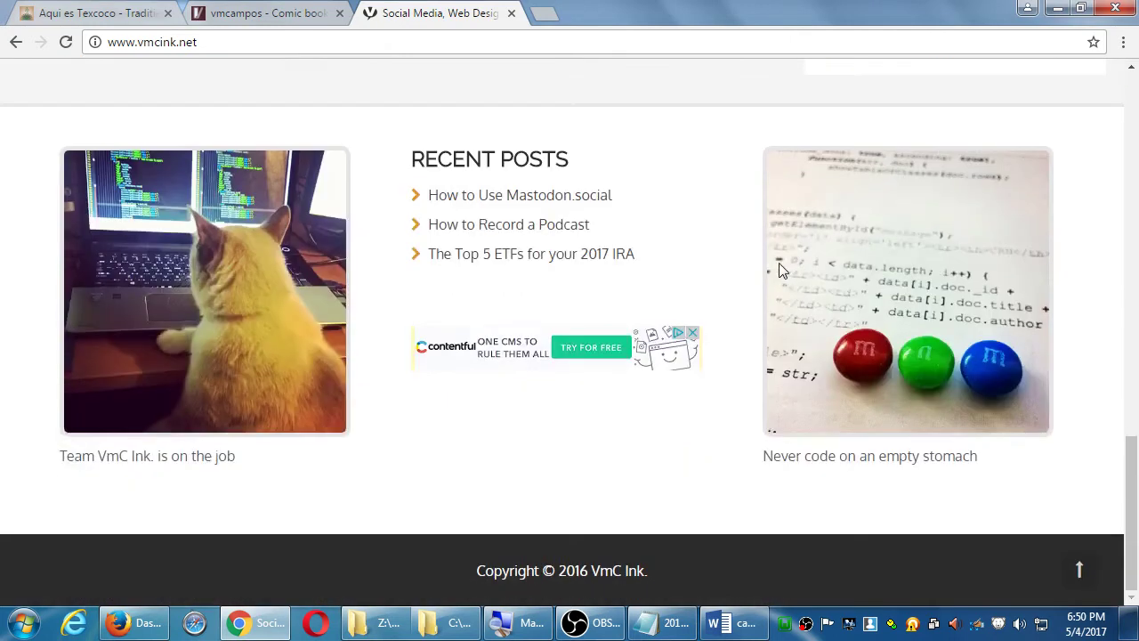
{"action": "scroll", "coordinate": [779, 269], "scroll_direction": "up", "scroll_amount": 15}
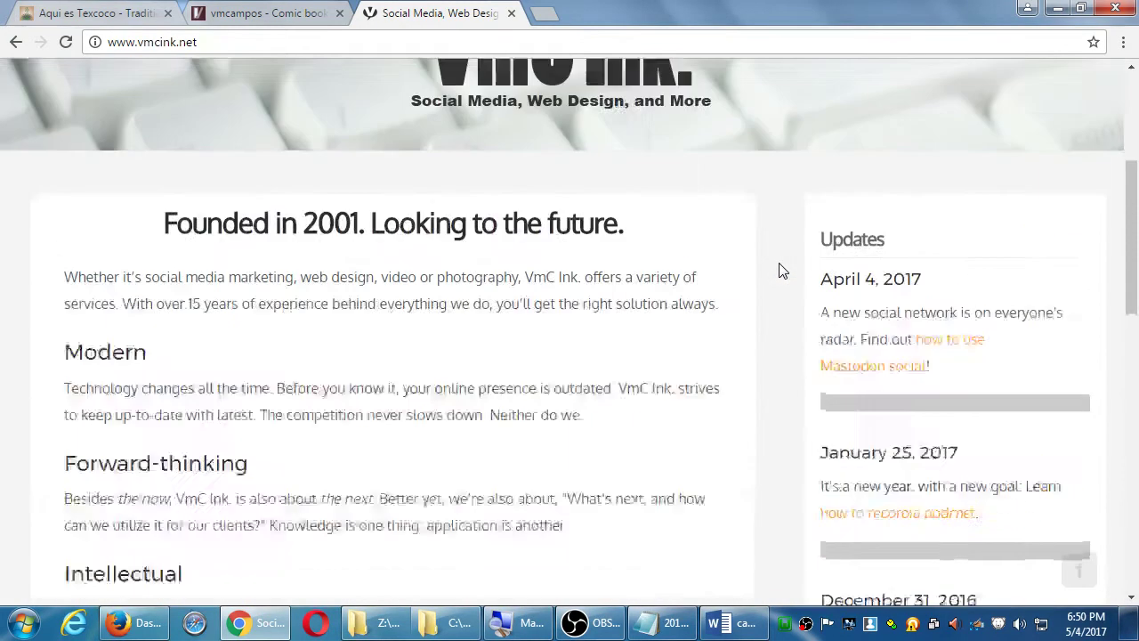
{"action": "scroll", "coordinate": [778, 270], "scroll_direction": "down", "scroll_amount": 2}
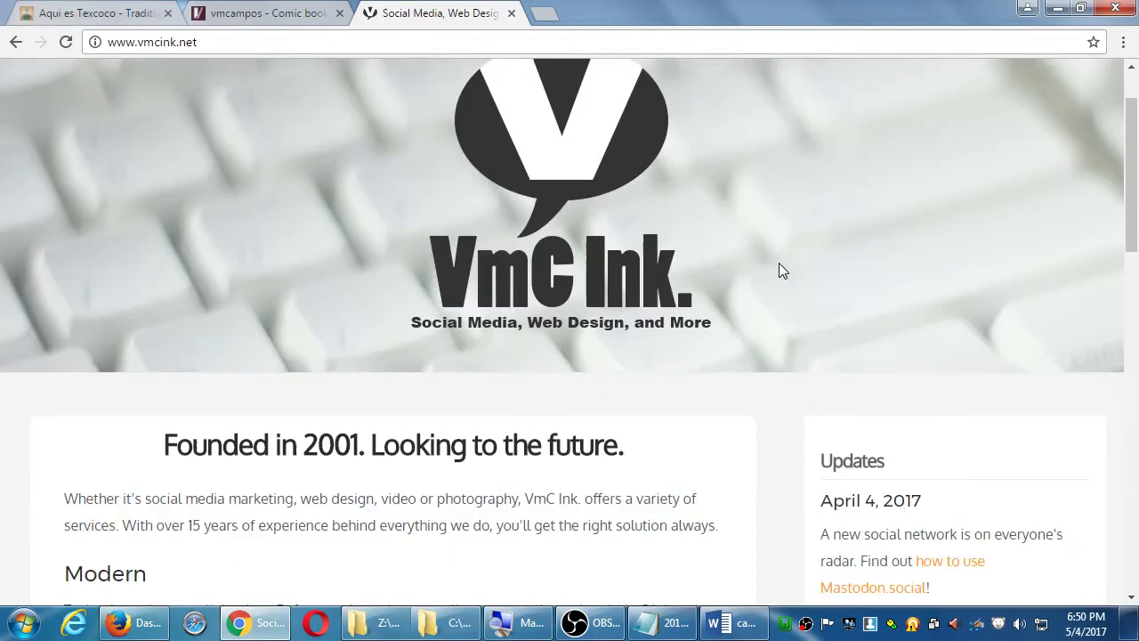
{"action": "scroll", "coordinate": [779, 270], "scroll_direction": "down", "scroll_amount": 6}
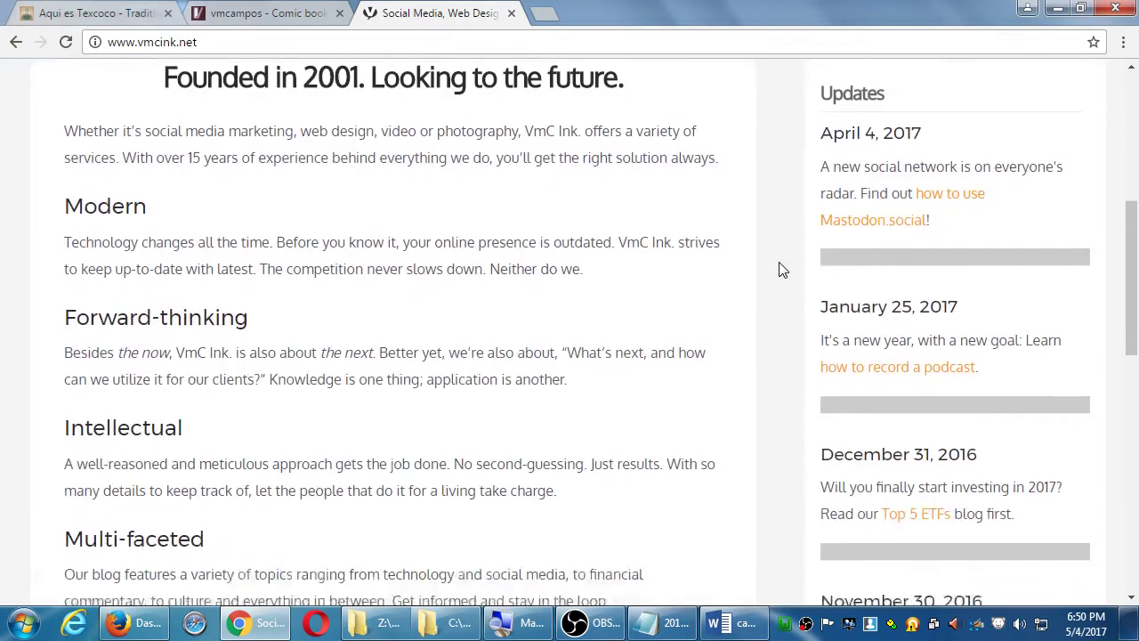
{"action": "scroll", "coordinate": [781, 269], "scroll_direction": "down", "scroll_amount": 6}
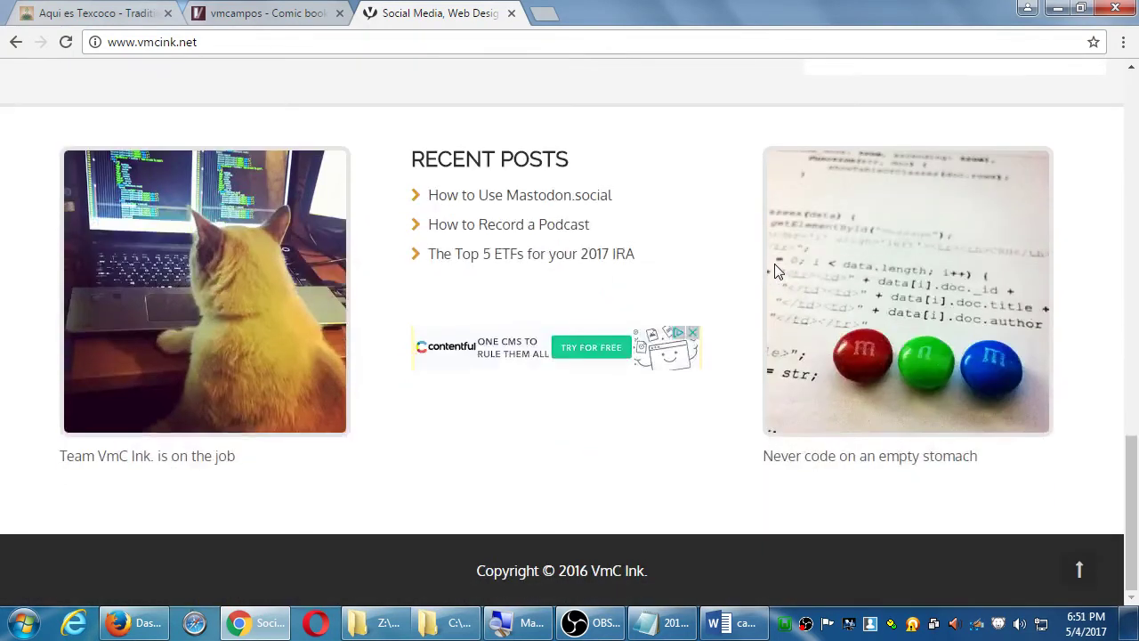
{"action": "scroll", "coordinate": [777, 271], "scroll_direction": "up", "scroll_amount": 2}
{"action": "scroll", "coordinate": [774, 272], "scroll_direction": "up", "scroll_amount": 10}
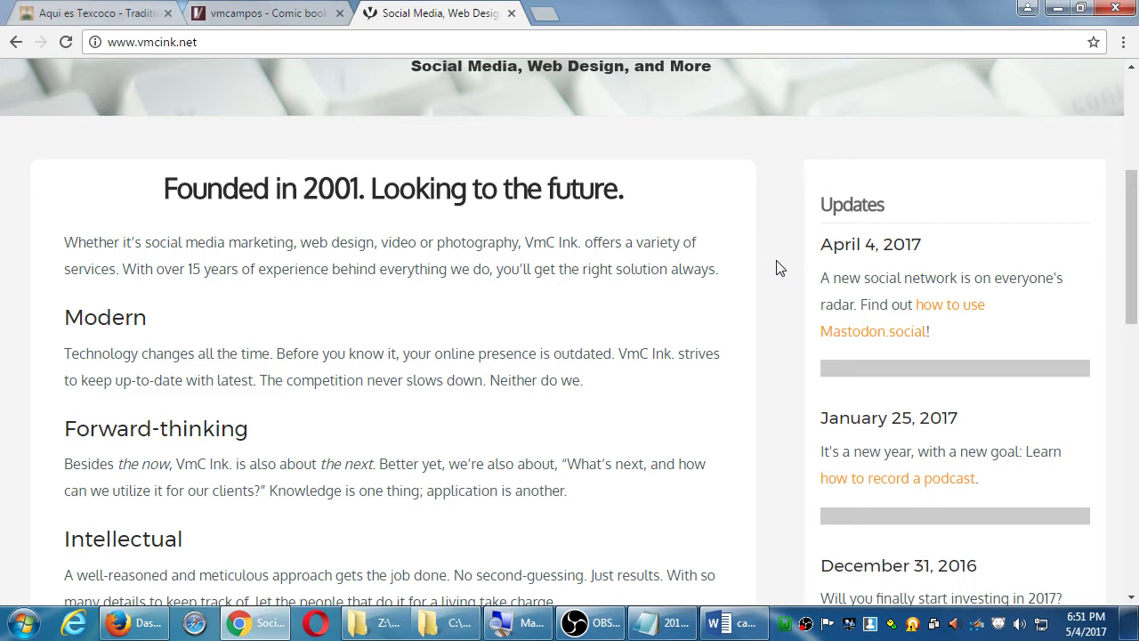
{"action": "key", "text": "ctrl+shift+Tab"}
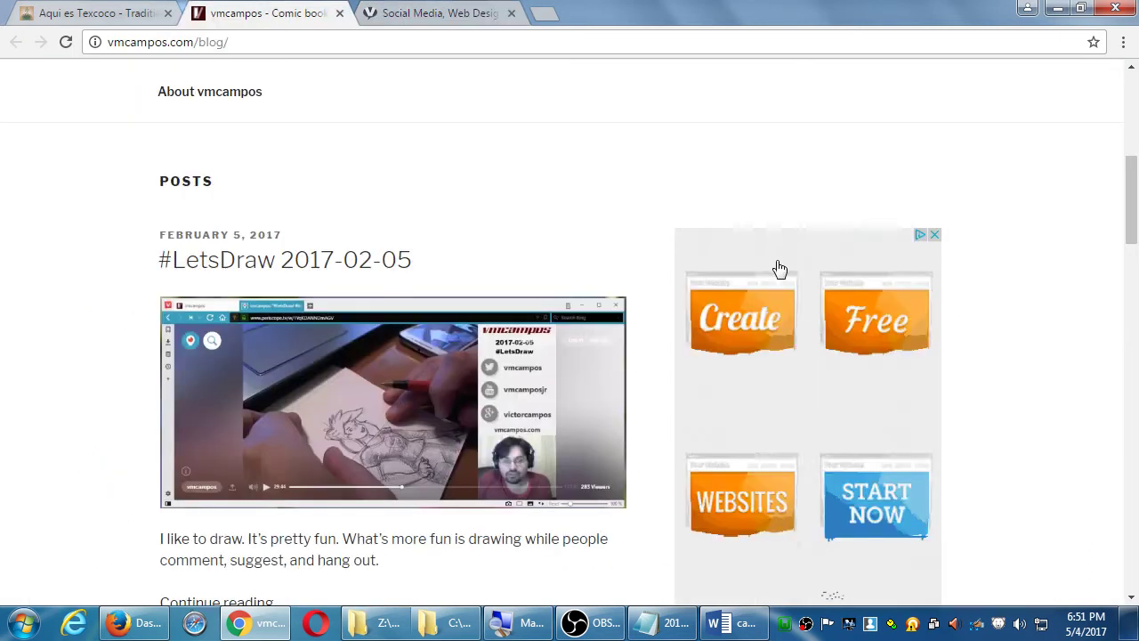
{"action": "scroll", "coordinate": [777, 268], "scroll_direction": "up", "scroll_amount": 2}
{"action": "scroll", "coordinate": [776, 260], "scroll_direction": "up", "scroll_amount": 4}
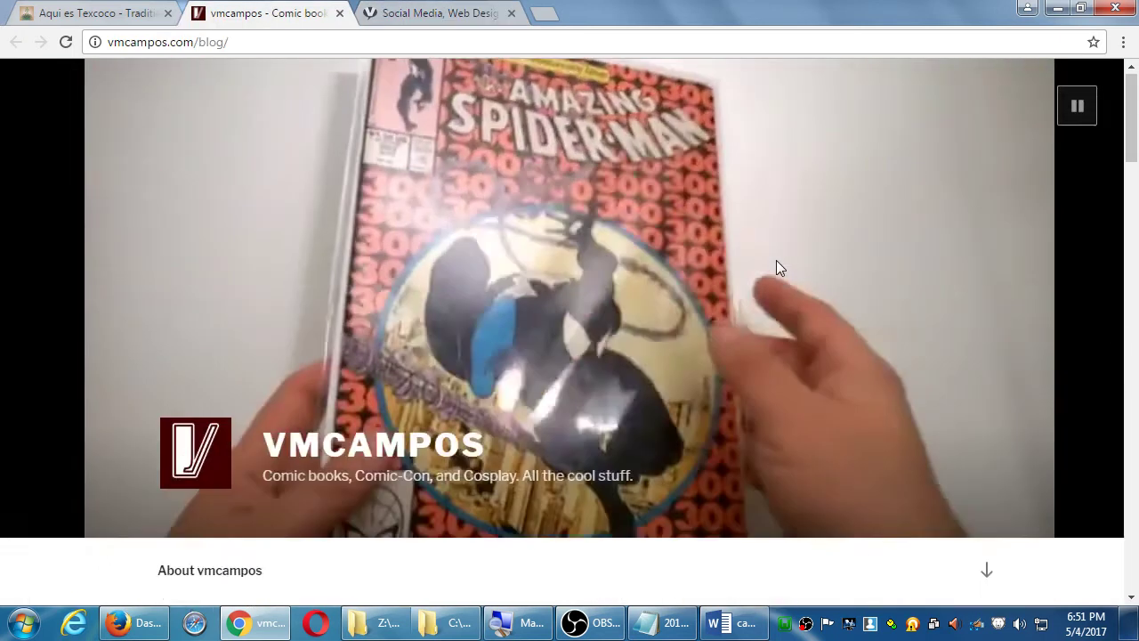
{"action": "scroll", "coordinate": [776, 260], "scroll_direction": "down", "scroll_amount": 1}
{"action": "scroll", "coordinate": [777, 266], "scroll_direction": "down", "scroll_amount": 6}
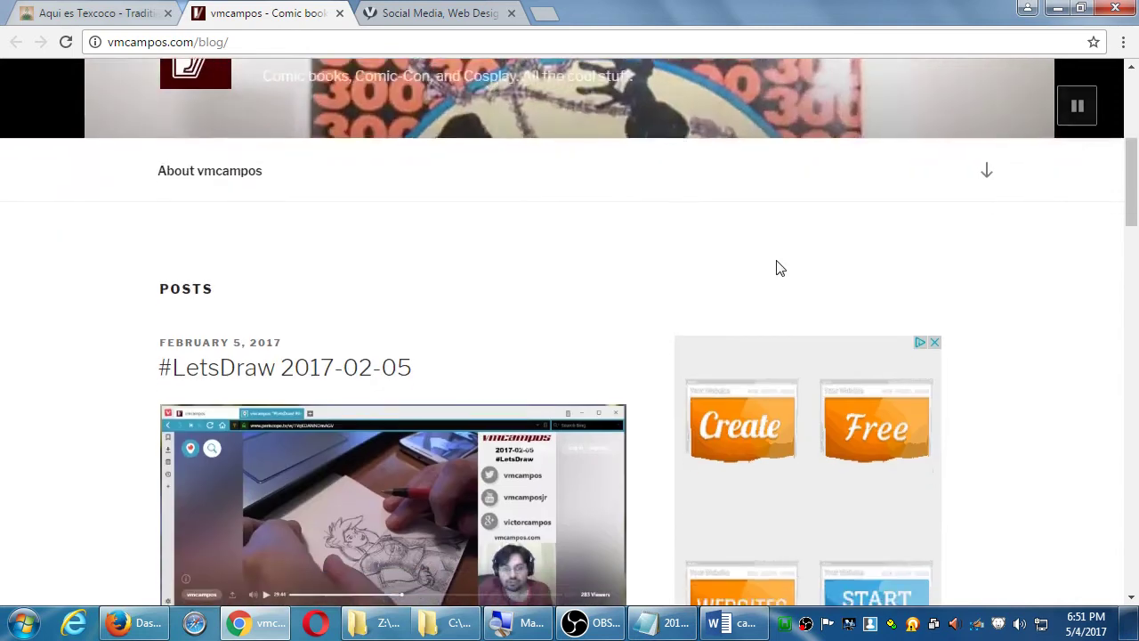
{"action": "scroll", "coordinate": [780, 269], "scroll_direction": "down", "scroll_amount": 3}
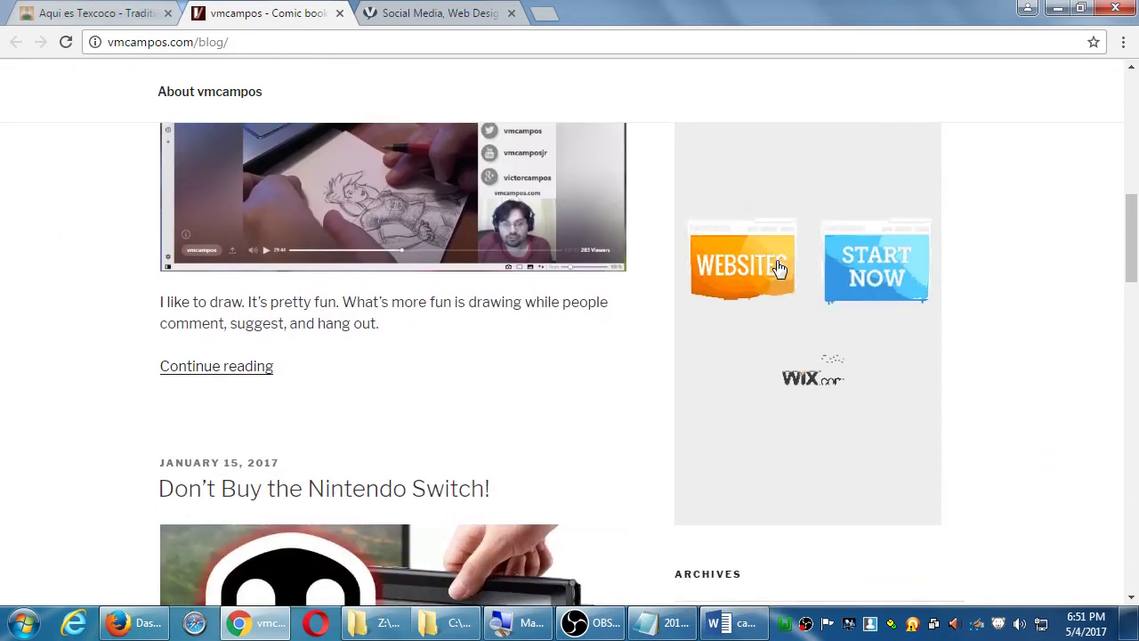
{"action": "scroll", "coordinate": [777, 269], "scroll_direction": "up", "scroll_amount": 1}
{"action": "scroll", "coordinate": [777, 267], "scroll_direction": "up", "scroll_amount": 9}
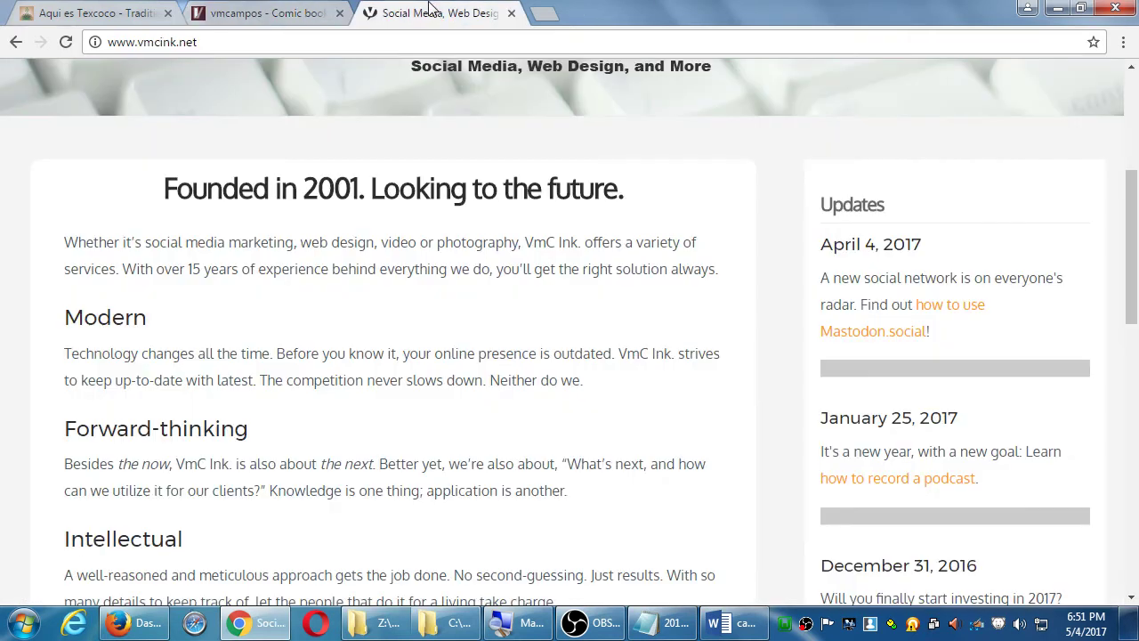
{"action": "left_click", "coordinate": [435, 12]}
{"action": "left_click", "coordinate": [124, 13]}
{"action": "scroll", "coordinate": [306, 308], "scroll_direction": "up", "scroll_amount": 10}
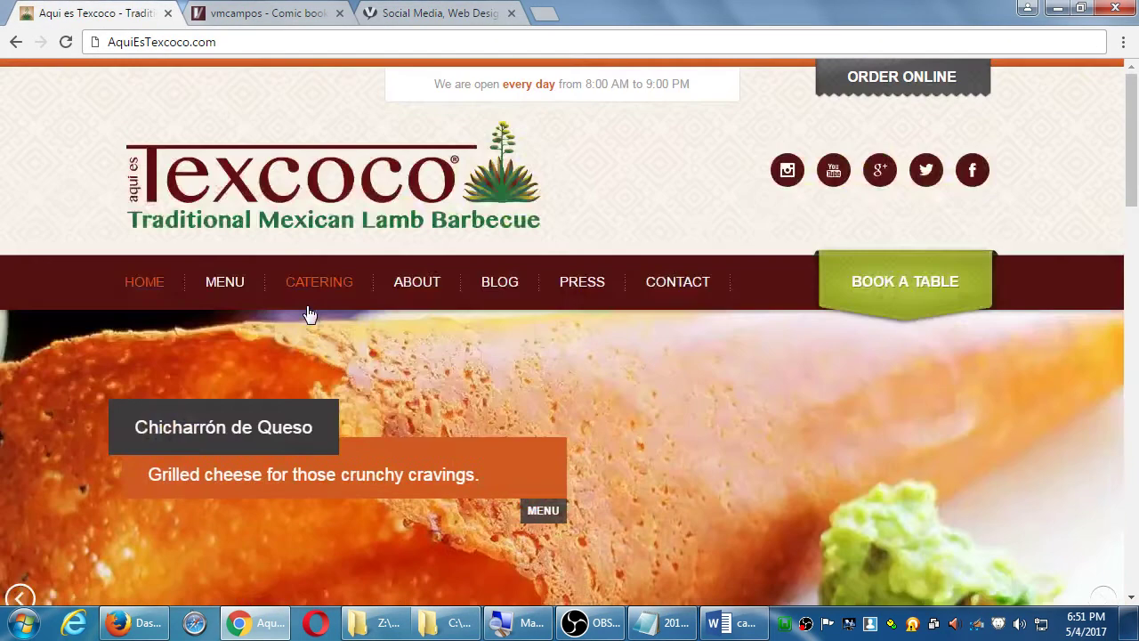
{"action": "scroll", "coordinate": [309, 313], "scroll_direction": "down", "scroll_amount": 2}
{"action": "scroll", "coordinate": [309, 313], "scroll_direction": "down", "scroll_amount": 8}
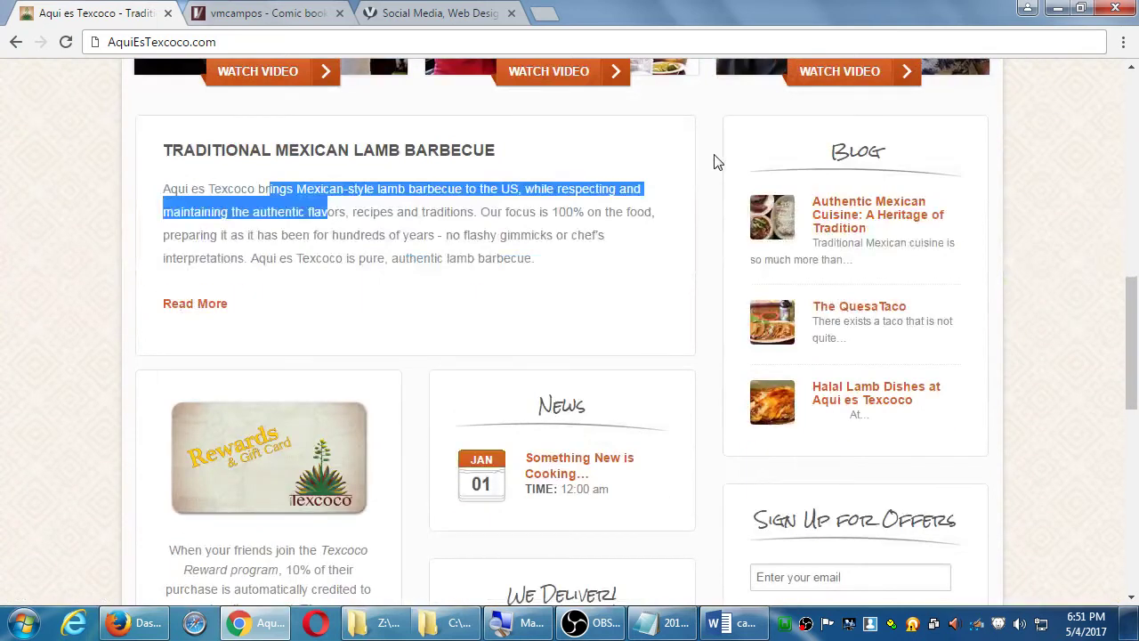
{"action": "left_click", "coordinate": [716, 161]}
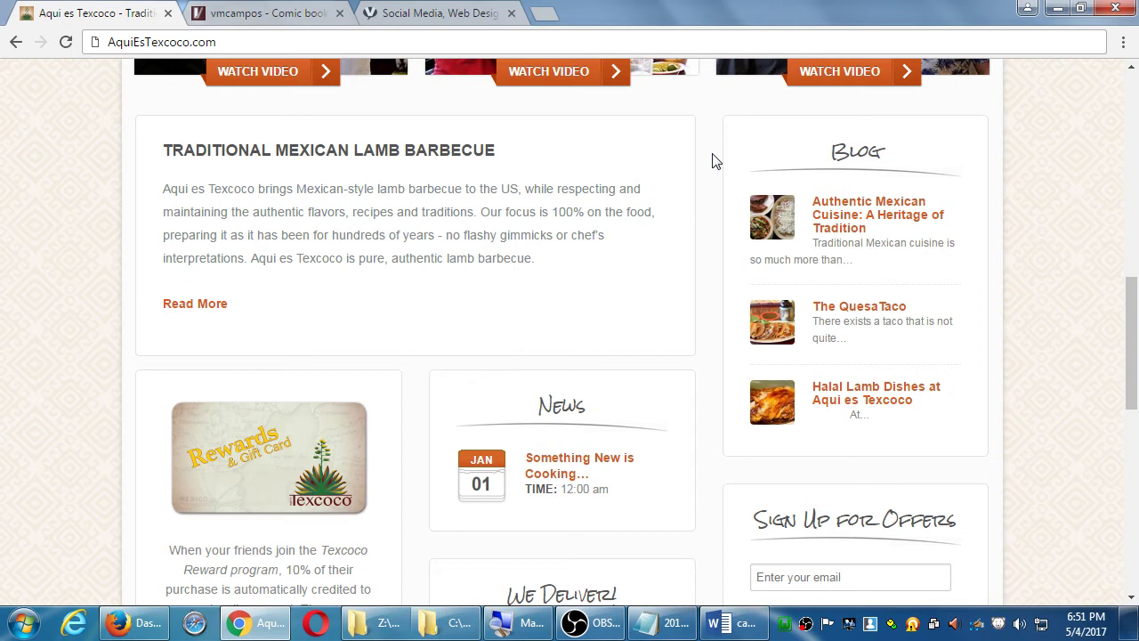
{"action": "key", "text": "ctrl+3"}
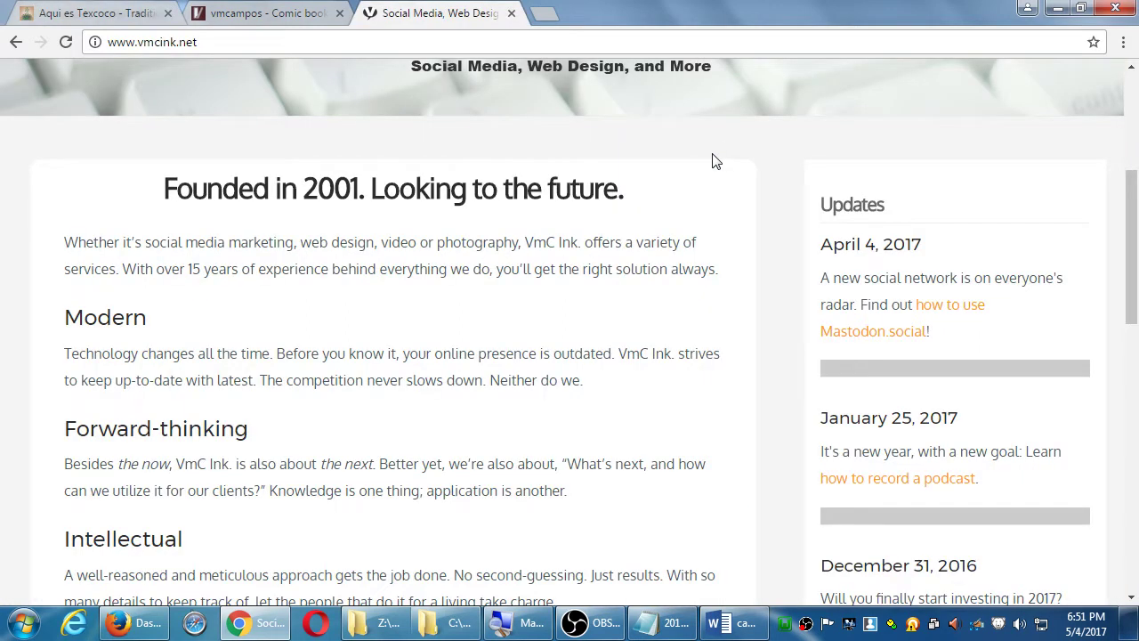
{"action": "scroll", "coordinate": [680, 183], "scroll_direction": "down", "scroll_amount": 2}
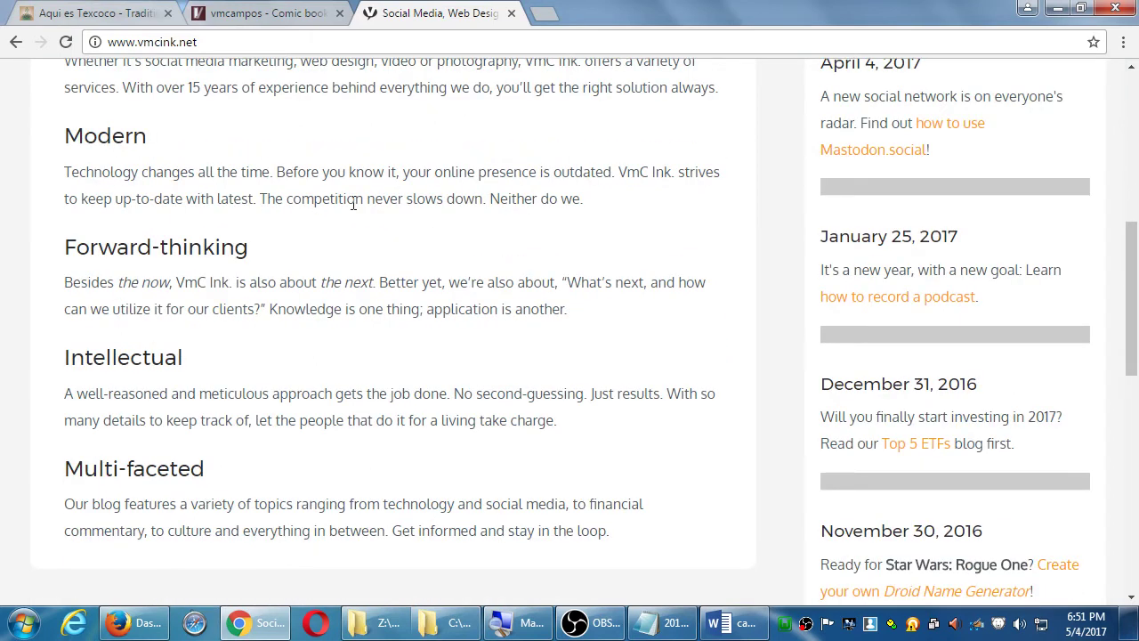
{"action": "scroll", "coordinate": [249, 214], "scroll_direction": "up", "scroll_amount": 1}
{"action": "left_click_drag", "start_coordinate": [157, 178], "coordinate": [343, 183]}
{"action": "left_click", "coordinate": [346, 219]}
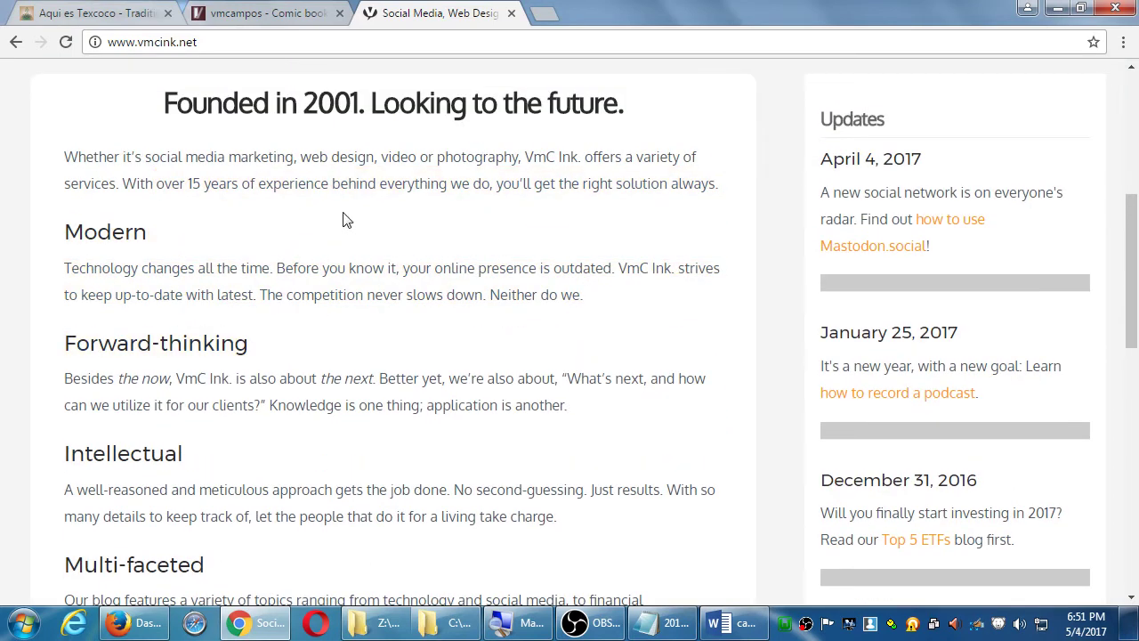
{"action": "left_click_drag", "start_coordinate": [305, 140], "coordinate": [364, 294]}
{"action": "left_click", "coordinate": [424, 227]}
{"action": "left_click_drag", "start_coordinate": [846, 125], "coordinate": [897, 120]}
{"action": "left_click", "coordinate": [902, 130]}
- Add 'Most modern sites incorporate a Blog' with an indented '(aka, News, Latest, Updates)' line
{"action": "left_click", "coordinate": [666, 625]}
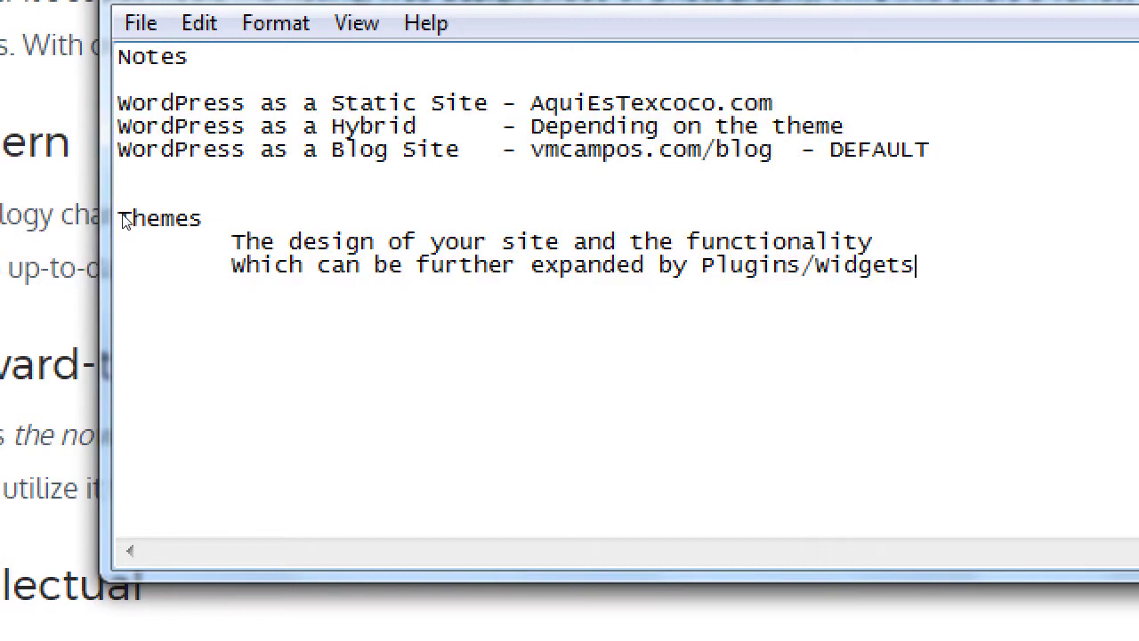
{"action": "key", "text": "Return"}
{"action": "key", "text": "Return"}
{"action": "type", "text": "Most moder"}
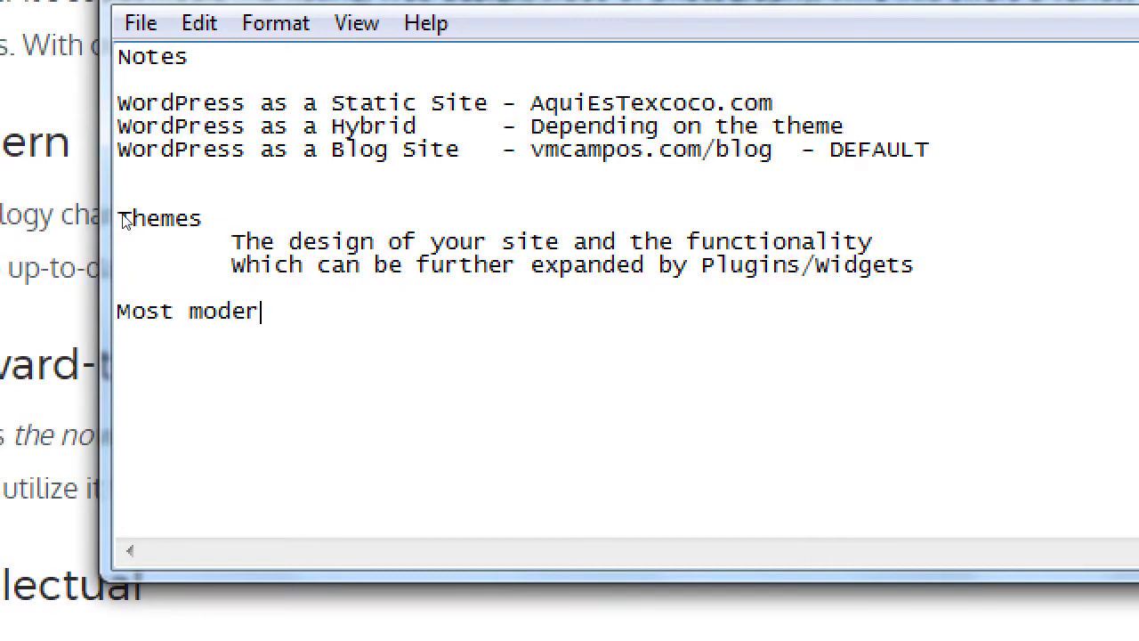
{"action": "type", "text": "n sites inc"}
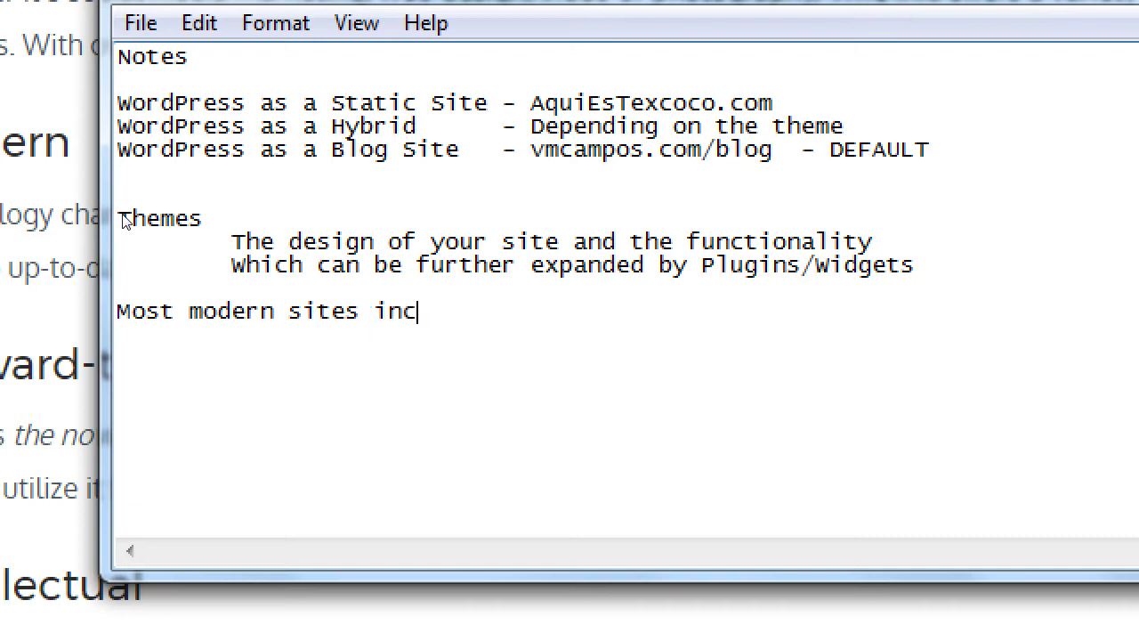
{"action": "type", "text": "orporate a Blog"}
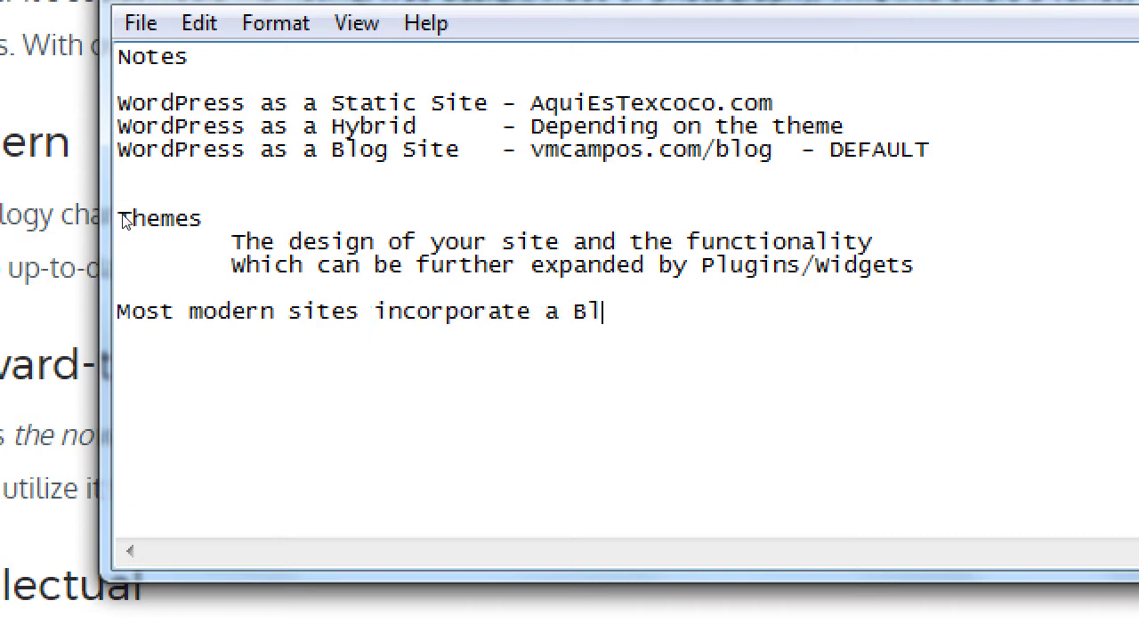
{"action": "key", "text": "Return"}
{"action": "key", "text": "Tab"}
{"action": "type", "text": "(aka"}
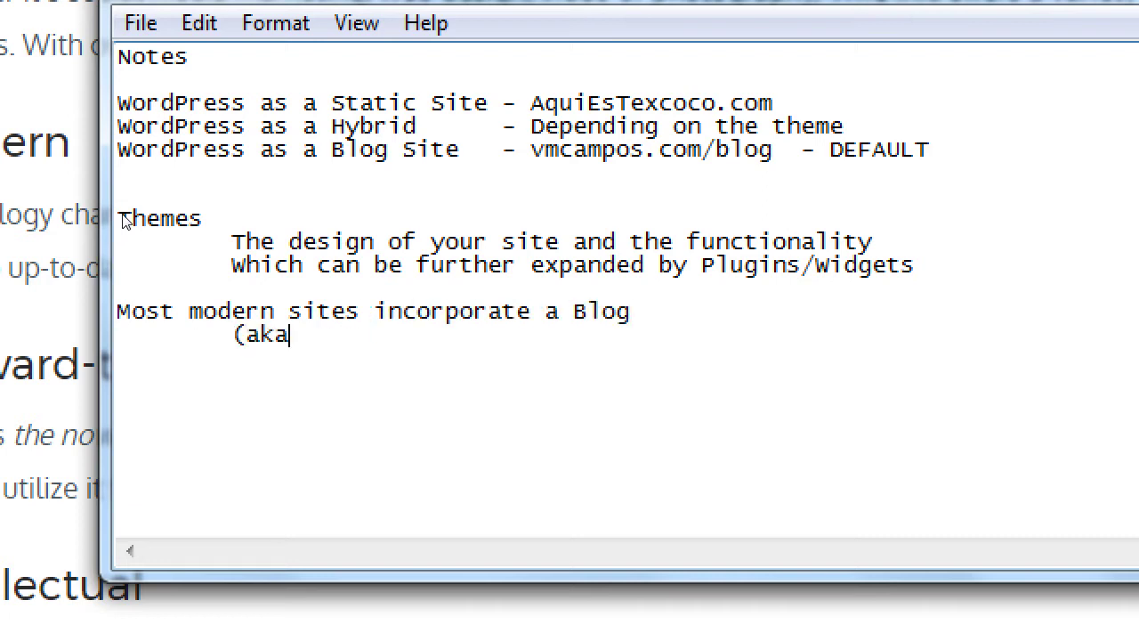
{"action": "type", "text": ", News, Latest"}
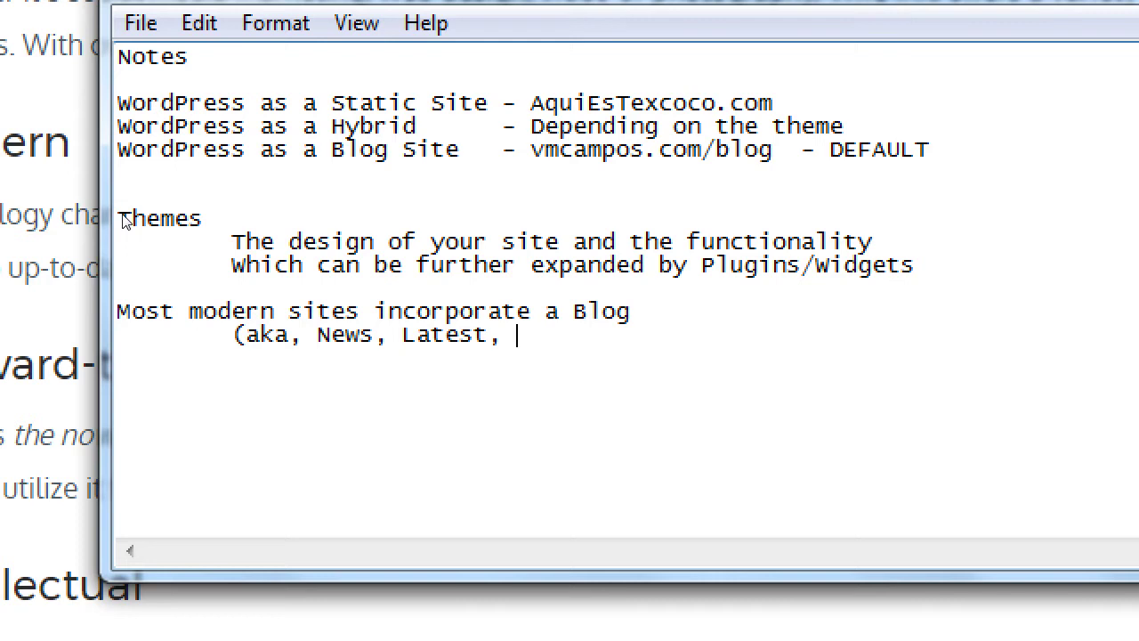
{"action": "type", "text": ", Updates"}
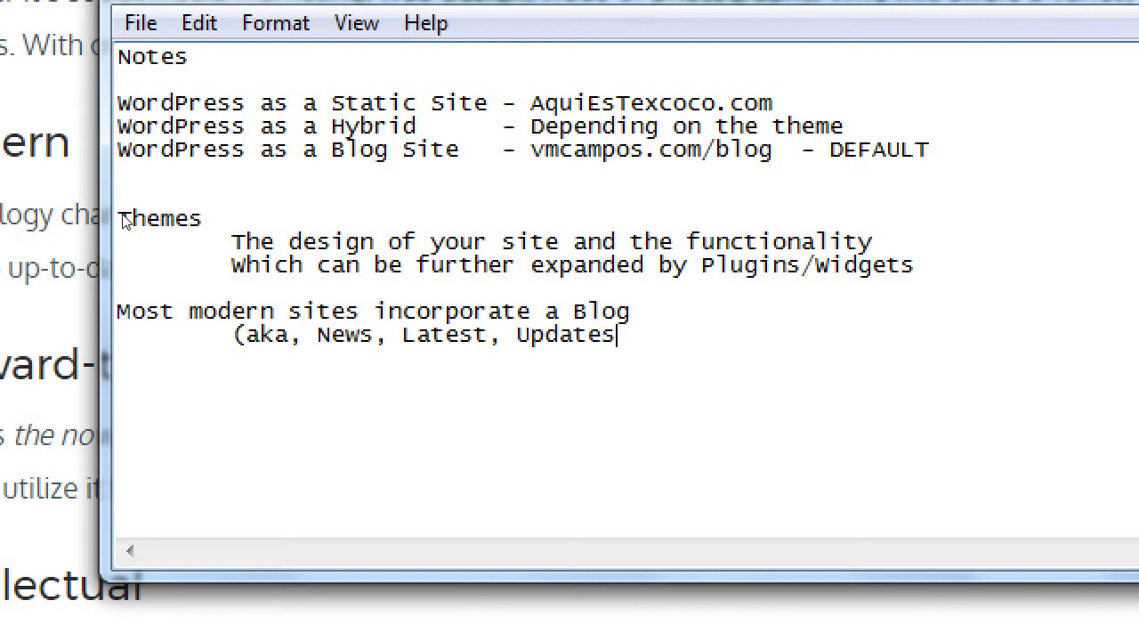
{"action": "type", "text": ")"}
- Add the indented line 'Why? This helps your SEO ranking', with 'Why' capitalised
{"action": "key", "text": "Up"}
{"action": "key", "text": "shift+Left"}
{"action": "key", "text": "shift+Left"}
{"action": "key", "text": "shift+Left"}
{"action": "key", "text": "shift+Left"}
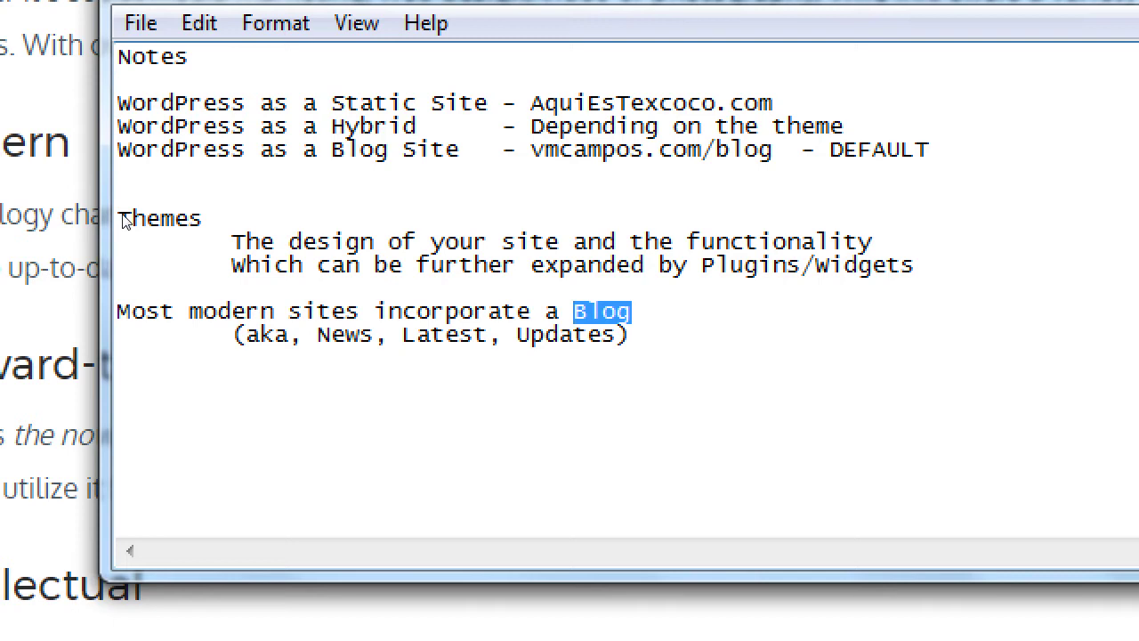
{"action": "key", "text": "ctrl+End"}
{"action": "key", "text": "Return"}
{"action": "key", "text": "Tab"}
{"action": "type", "text": "W"}
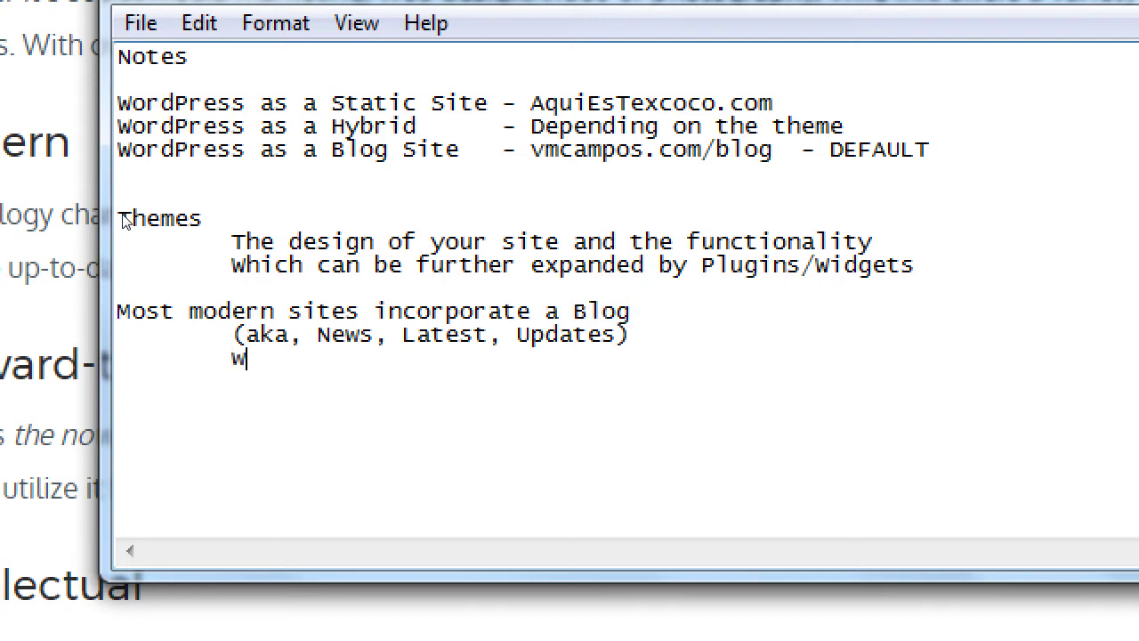
{"action": "type", "text": "hy? This h"}
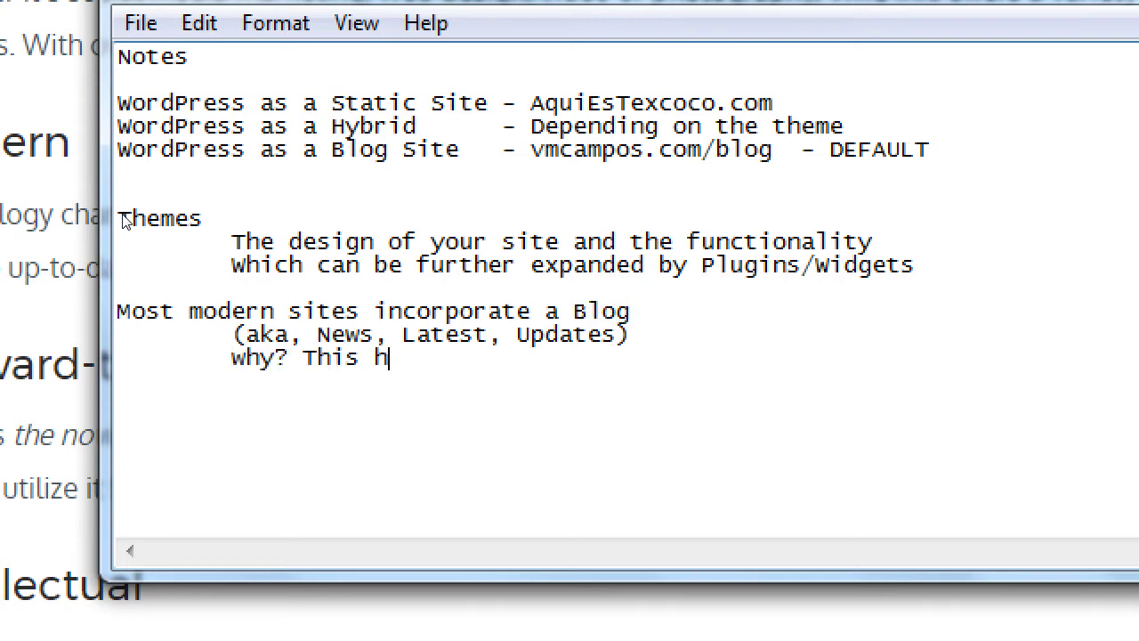
{"action": "type", "text": "elps your SEO ra"}
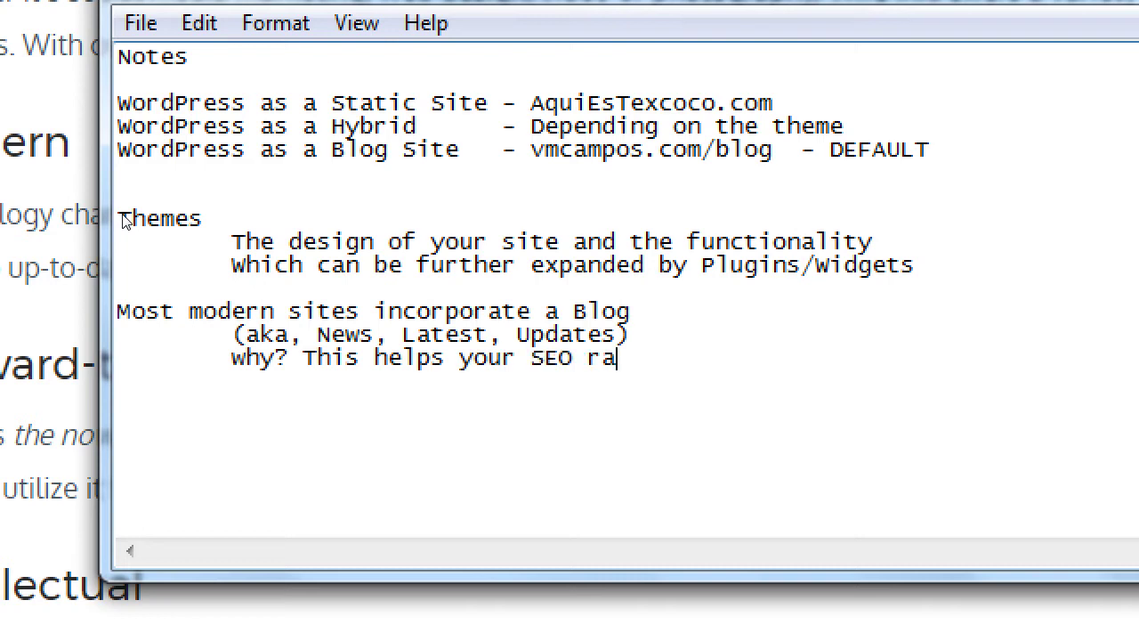
{"action": "type", "text": "nking"}
{"action": "key", "text": "ctrl+Left"}
{"action": "key", "text": "ctrl+Left"}
{"action": "key", "text": "ctrl+Left"}
{"action": "key", "text": "ctrl+Left"}
{"action": "key", "text": "ctrl+Left"}
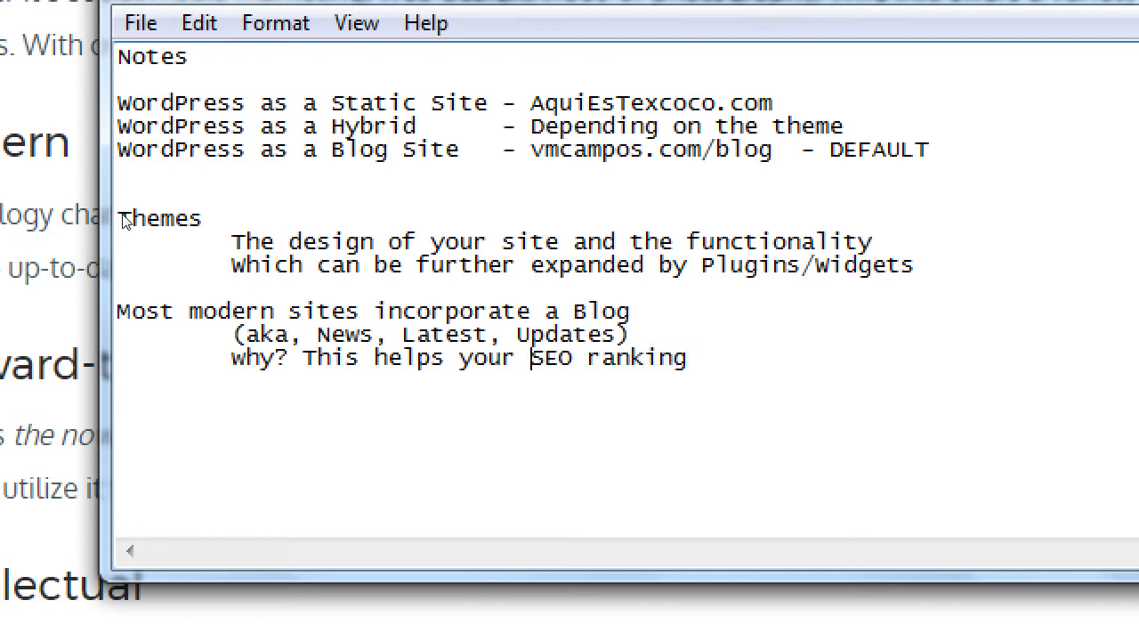
{"action": "key", "text": "ctrl+Left"}
{"action": "key", "text": "ctrl+Left"}
{"action": "key", "text": "shift+Right"}
{"action": "type", "text": "W"}
{"action": "key", "text": "End"}
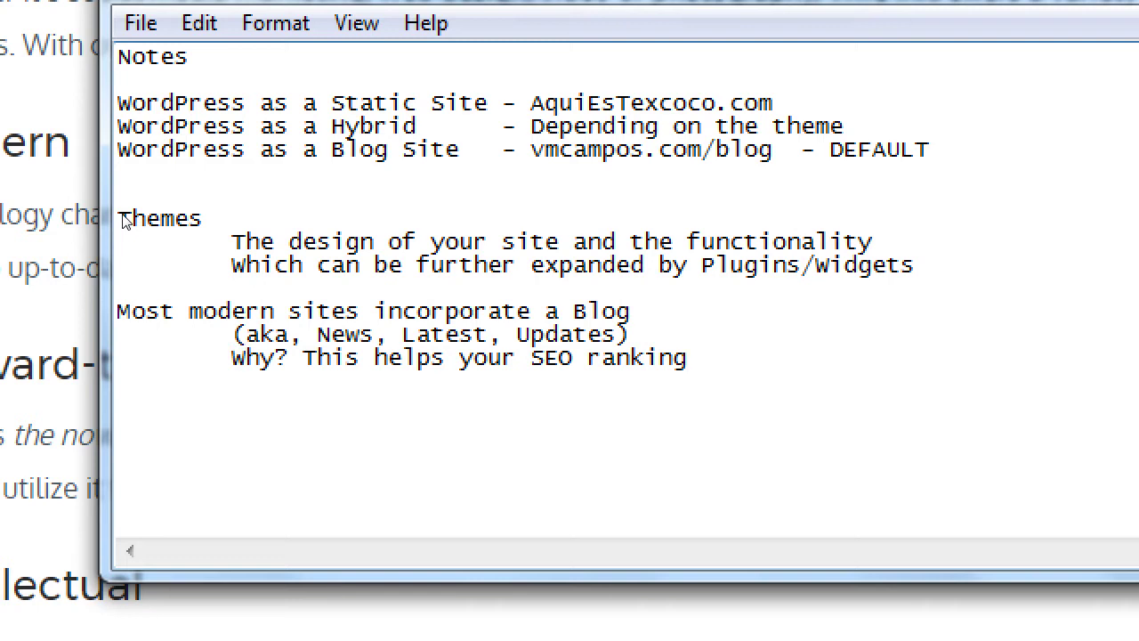
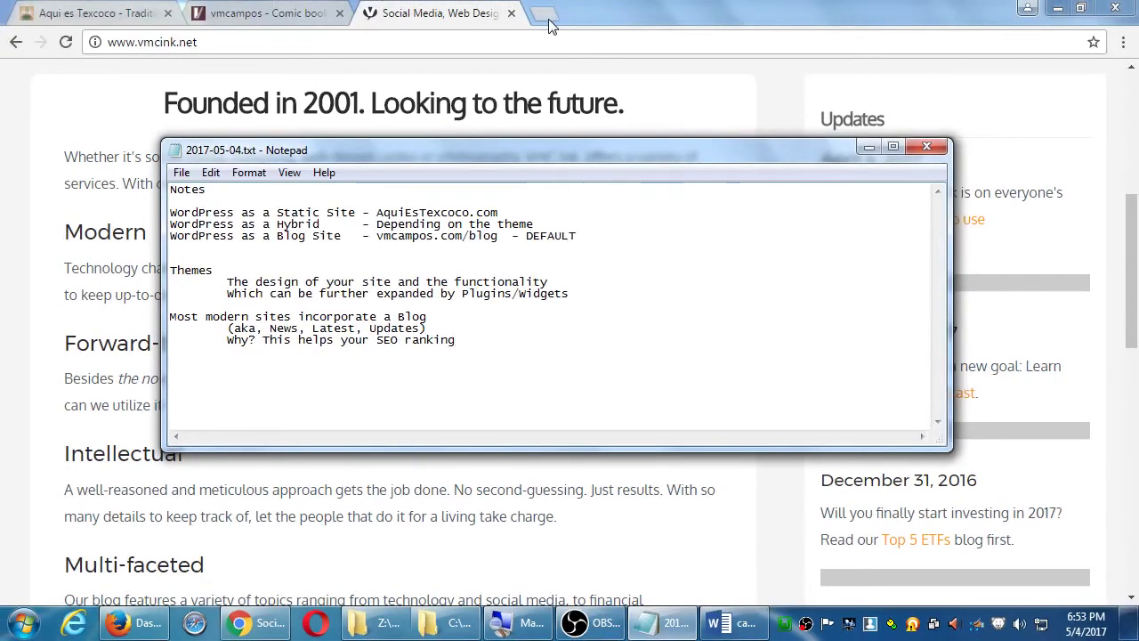
- Open sdce.edu in a new browser tab
{"action": "left_click", "coordinate": [548, 18]}
{"action": "type", "text": "20"}
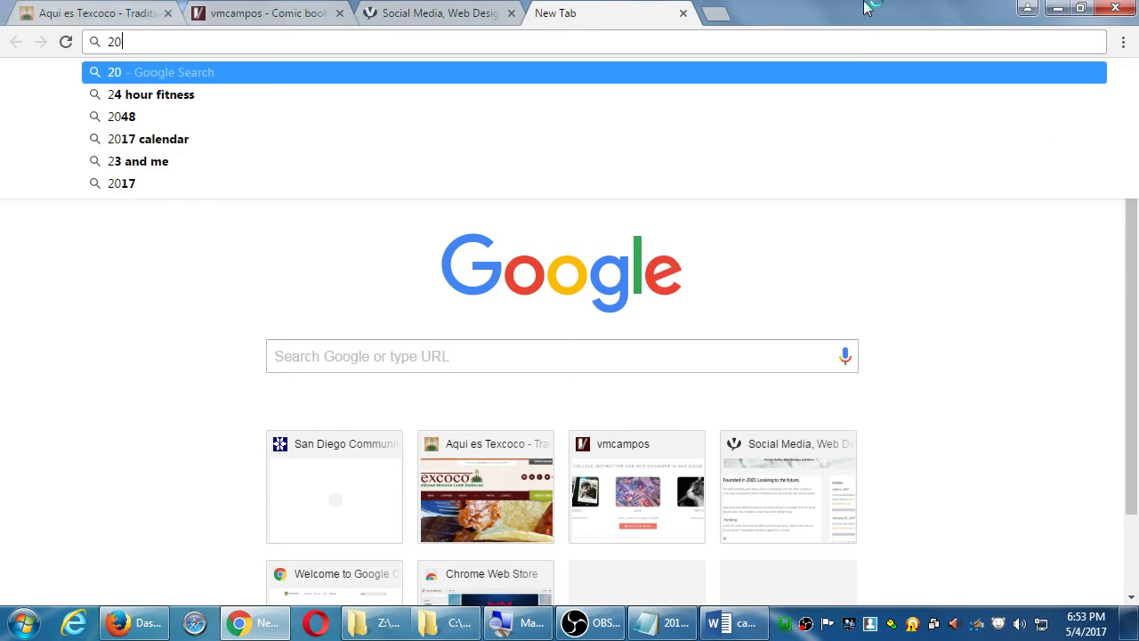
{"action": "key", "text": "BackSpace"}
{"action": "key", "text": "BackSpace"}
{"action": "type", "text": "sdce.e"}
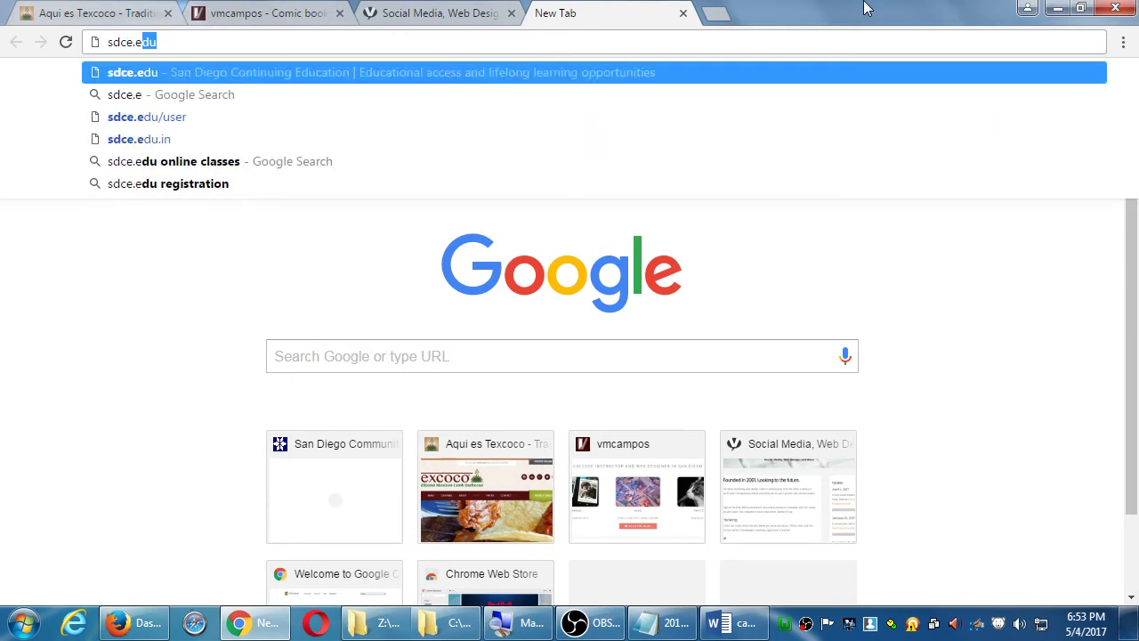
{"action": "key", "text": "Return"}
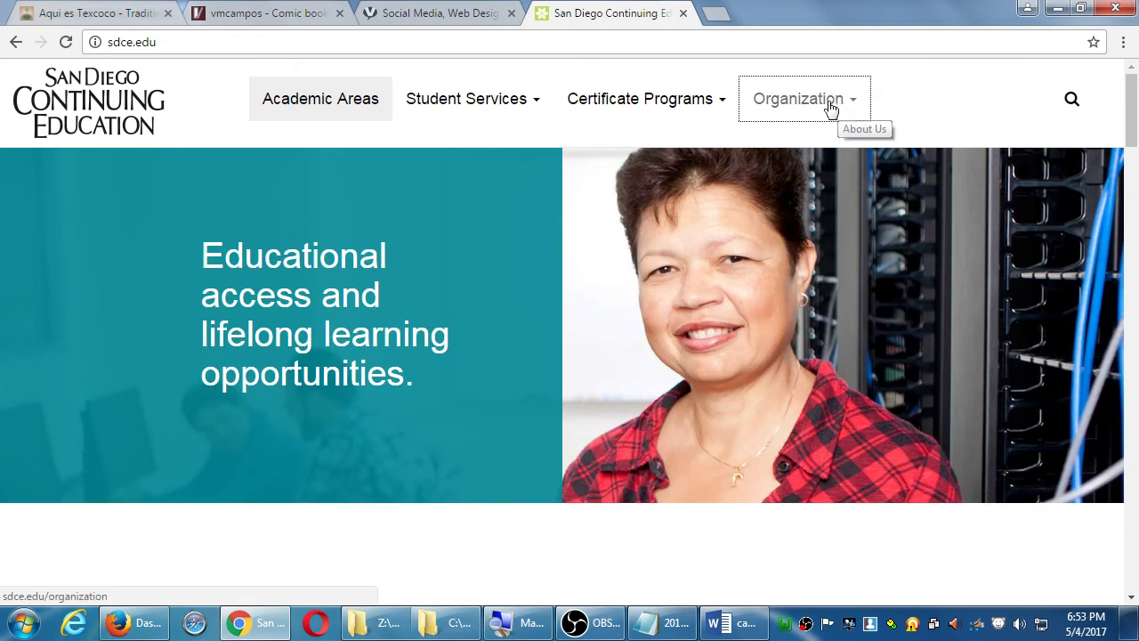
{"action": "scroll", "coordinate": [323, 422], "scroll_direction": "down", "scroll_amount": 7}
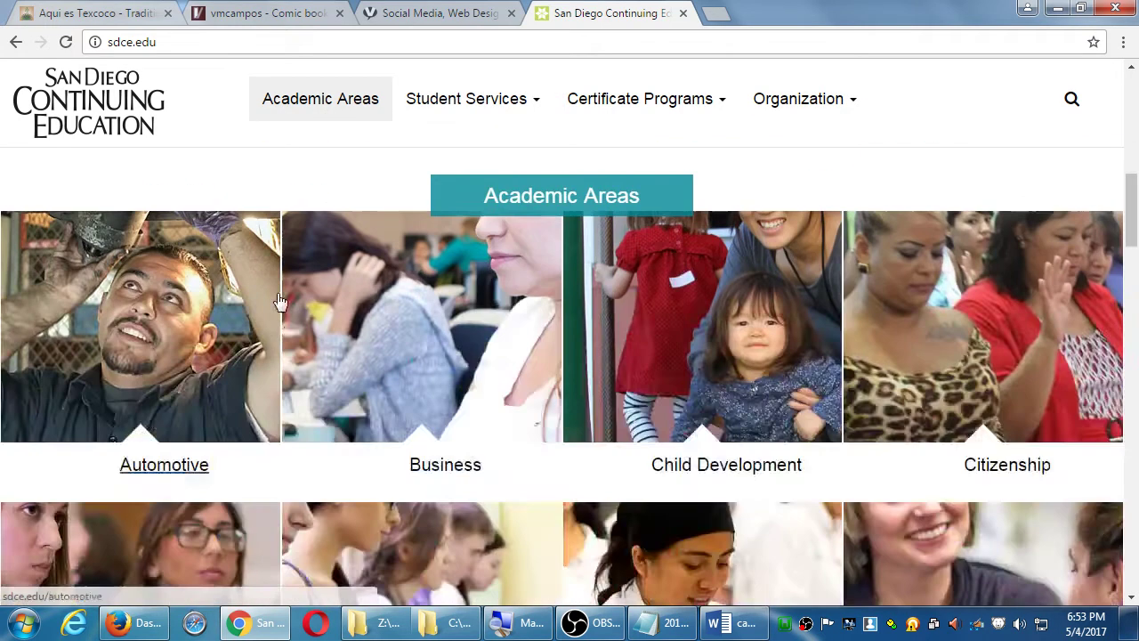
{"action": "scroll", "coordinate": [262, 300], "scroll_direction": "up", "scroll_amount": 3}
- Open the all-classes schedule and filter it by the instructor's name
{"action": "left_click", "coordinate": [225, 273]}
{"action": "scroll", "coordinate": [267, 374], "scroll_direction": "down", "scroll_amount": 10}
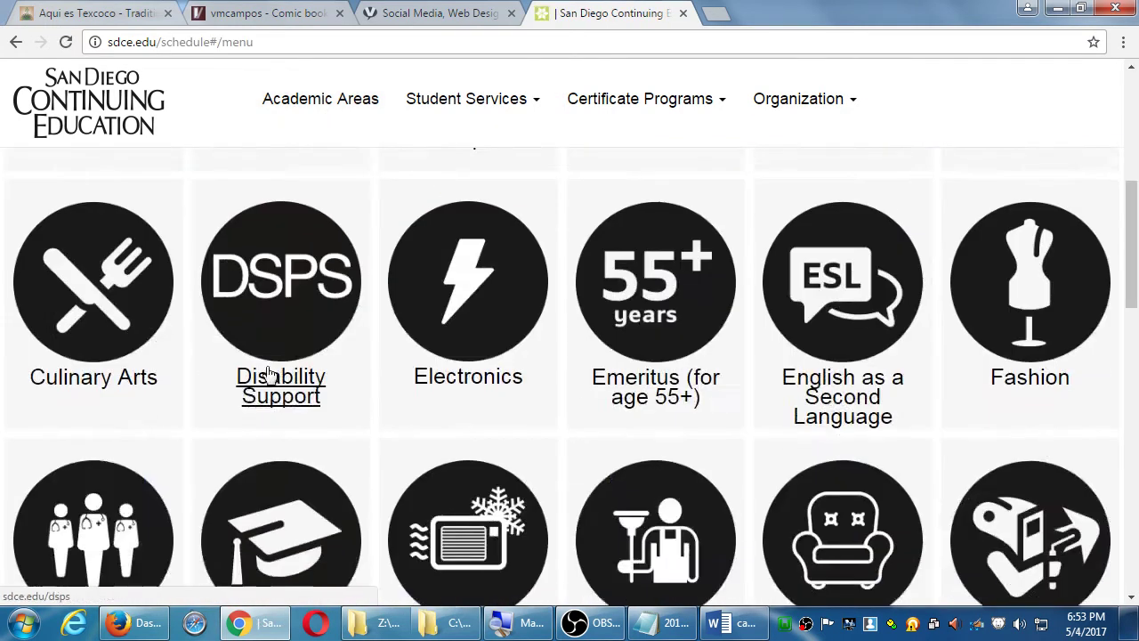
{"action": "left_click", "coordinate": [125, 498]}
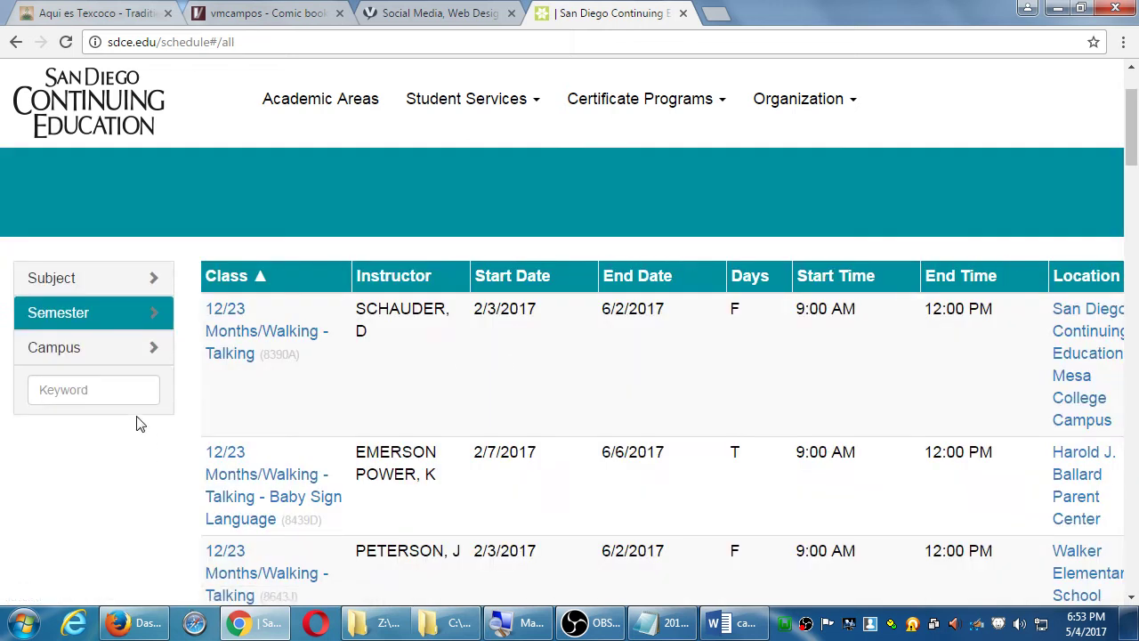
{"action": "left_click", "coordinate": [140, 391]}
{"action": "type", "text": "campos"}
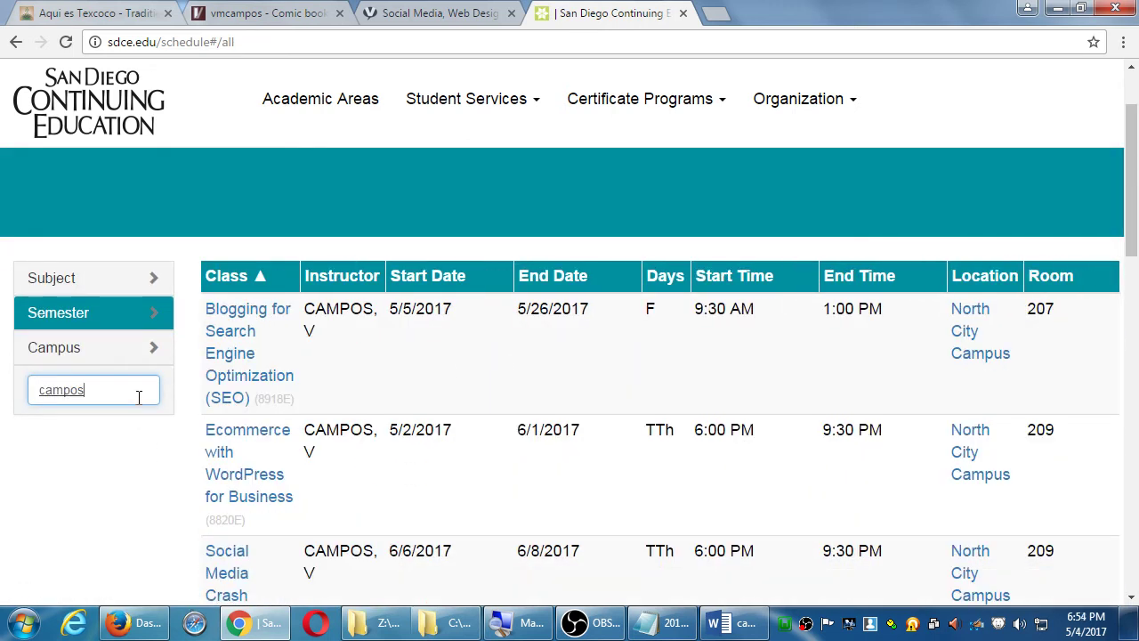
{"action": "scroll", "coordinate": [449, 352], "scroll_direction": "down", "scroll_amount": 1}
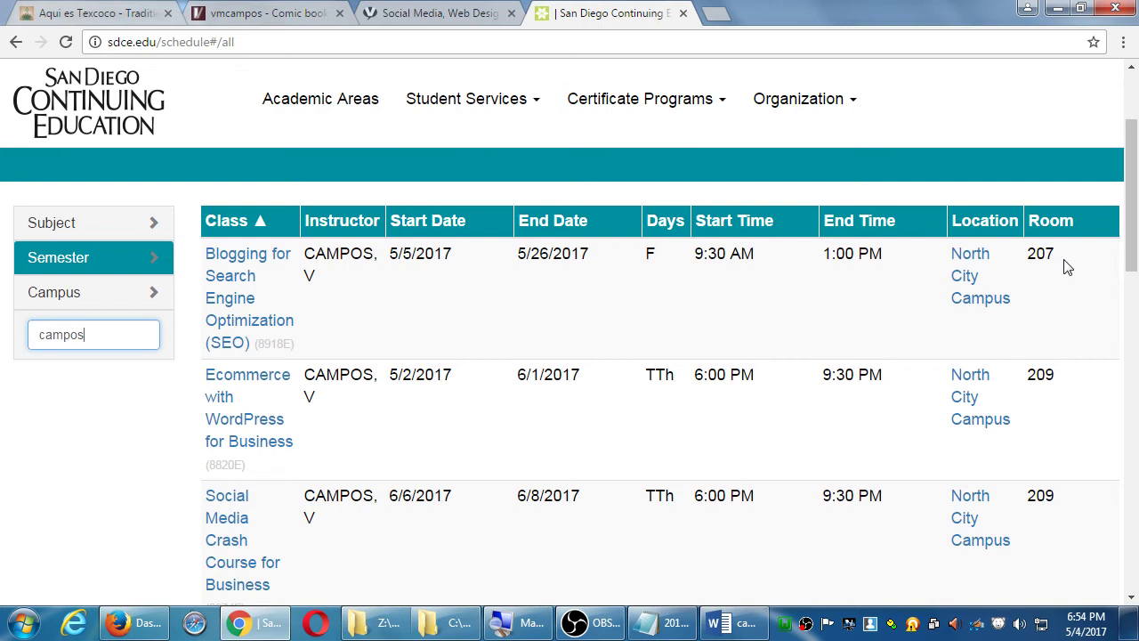
{"action": "left_click_drag", "start_coordinate": [1064, 260], "coordinate": [1032, 259]}
{"action": "scroll", "coordinate": [1047, 350], "scroll_direction": "down", "scroll_amount": 3}
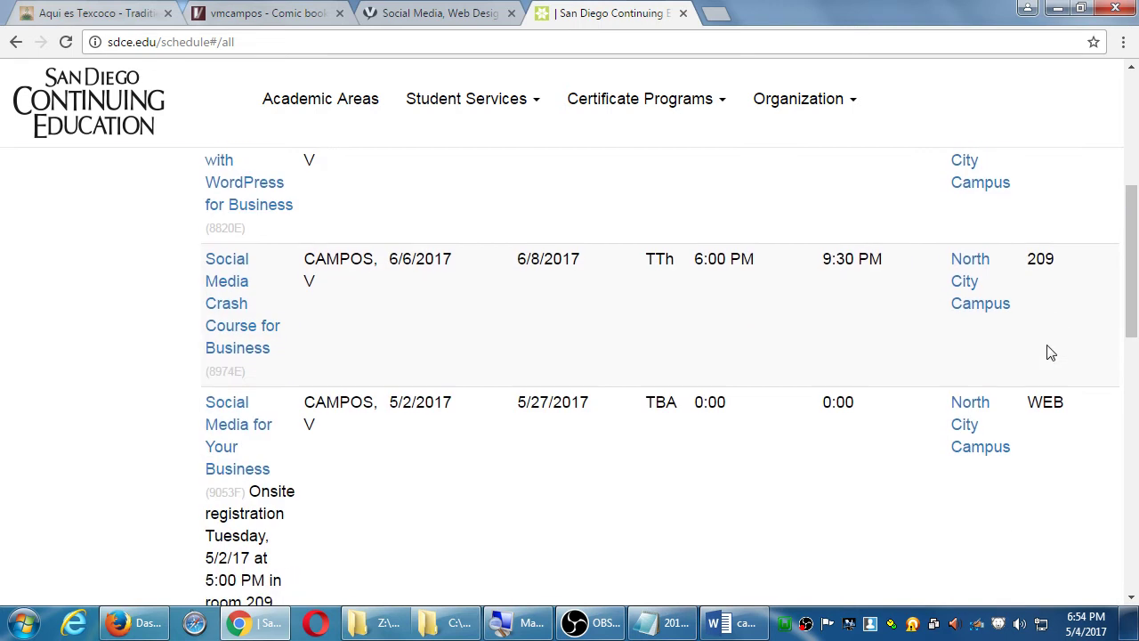
{"action": "scroll", "coordinate": [1049, 369], "scroll_direction": "up", "scroll_amount": 4}
{"action": "scroll", "coordinate": [1048, 381], "scroll_direction": "up", "scroll_amount": 1}
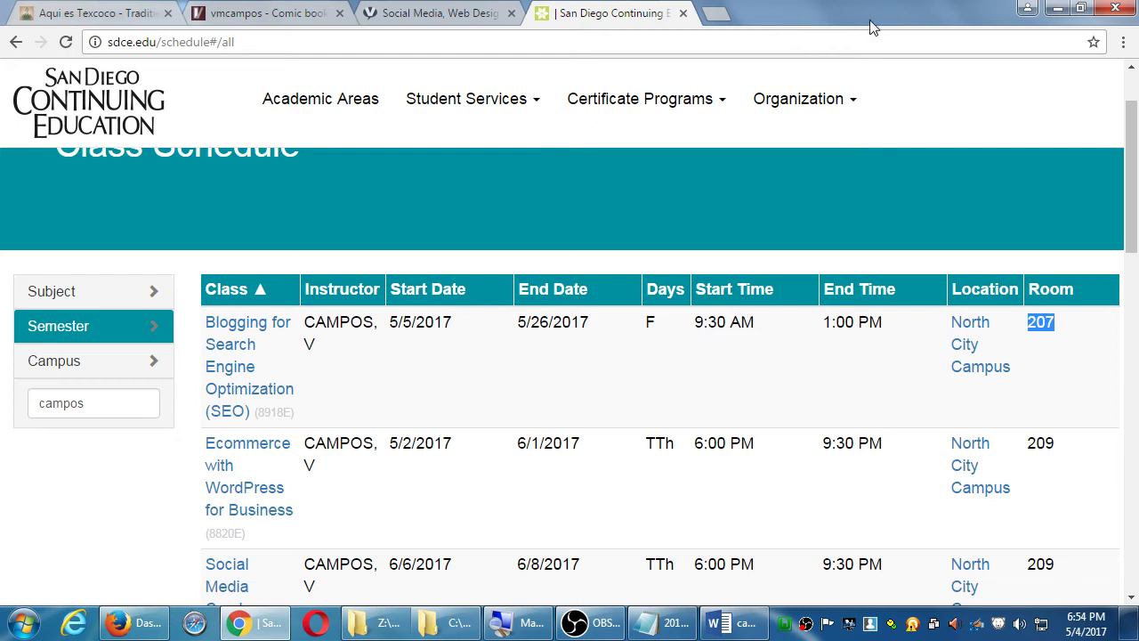
- Close the schedule tab, review the site-type and blog notes in Notepad, then return to the dashboard
{"action": "left_click", "coordinate": [683, 16]}
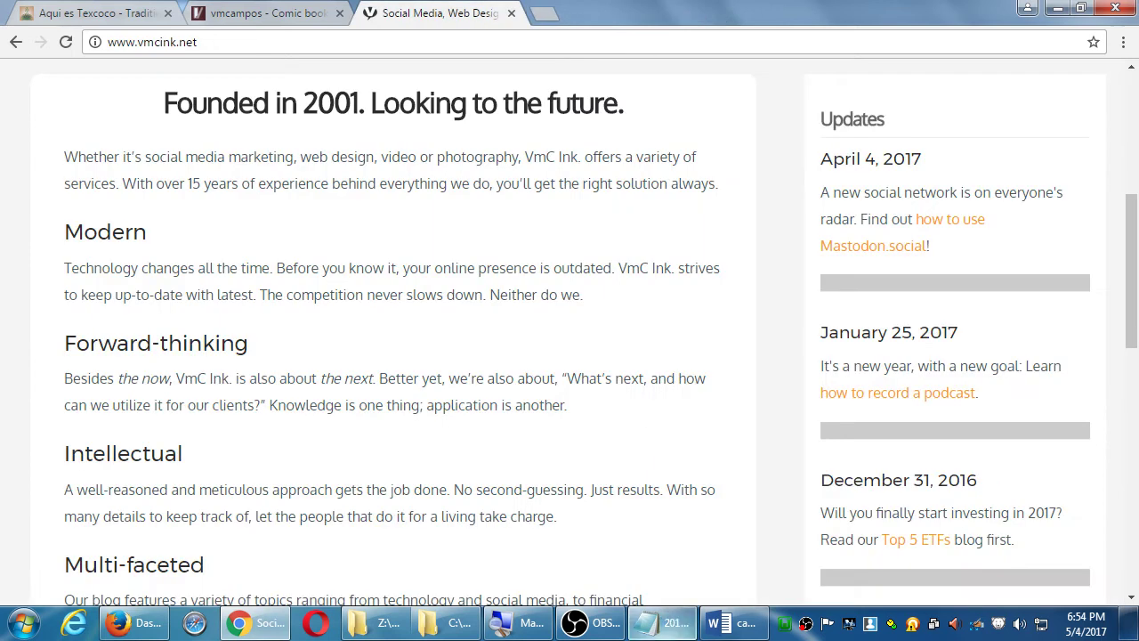
{"action": "left_click", "coordinate": [681, 628]}
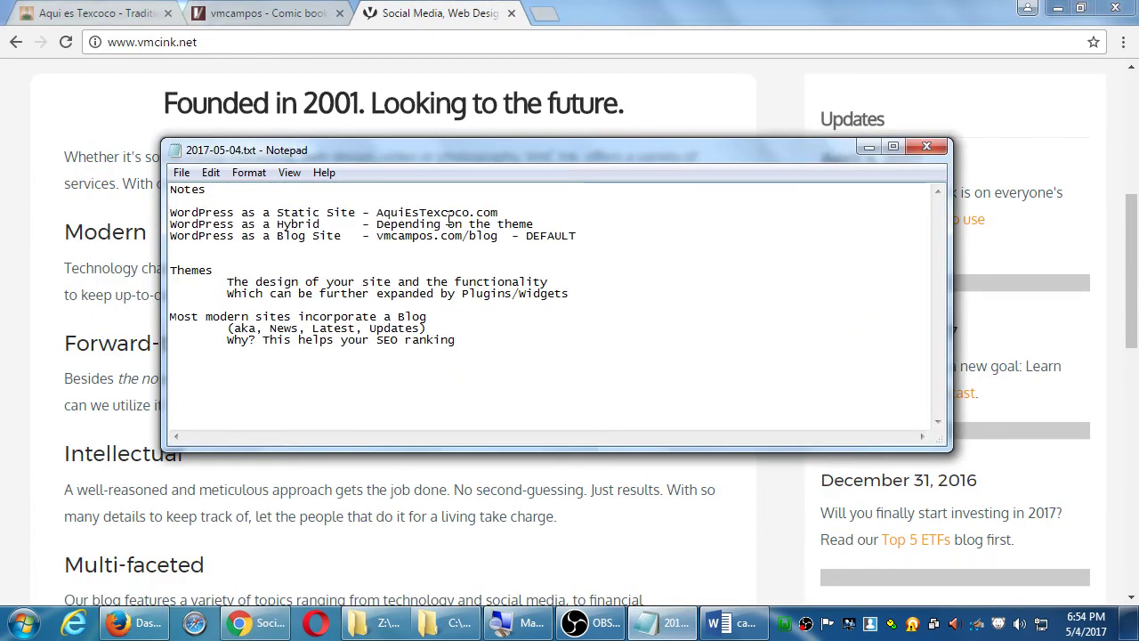
{"action": "left_click_drag", "start_coordinate": [231, 319], "coordinate": [368, 329]}
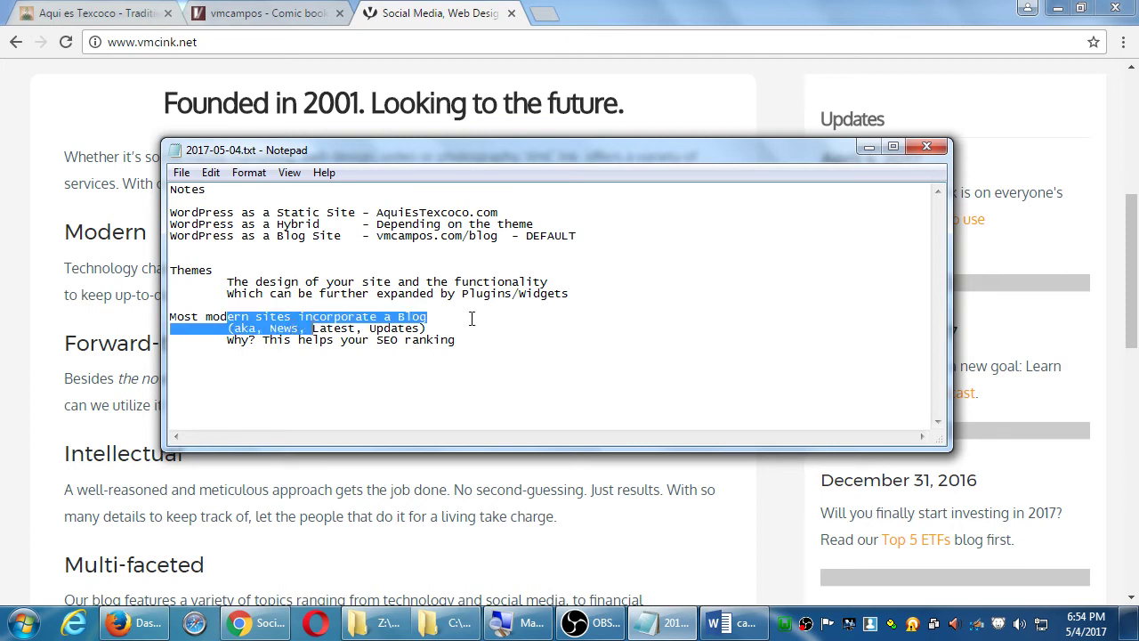
{"action": "left_click", "coordinate": [471, 318]}
{"action": "left_click_drag", "start_coordinate": [206, 212], "coordinate": [381, 236]}
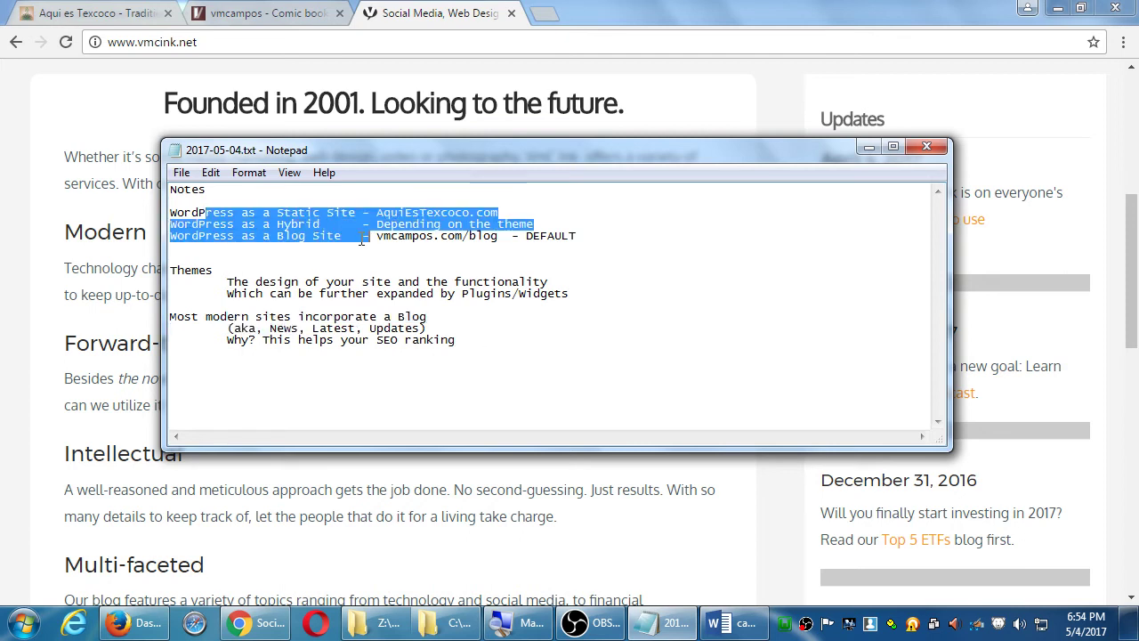
{"action": "left_click", "coordinate": [388, 234]}
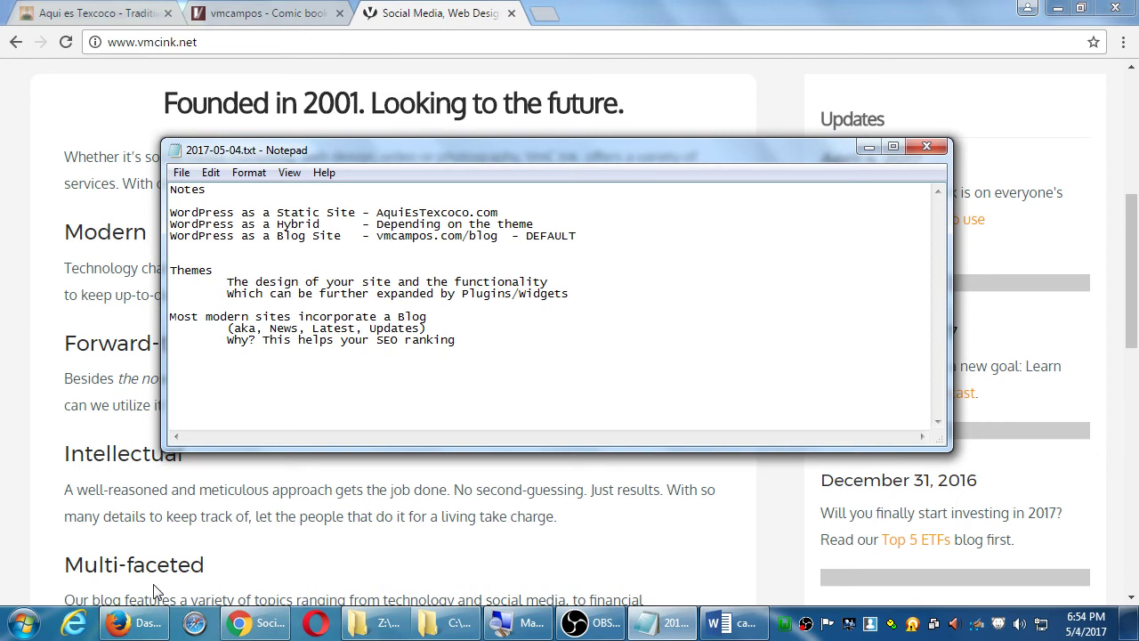
{"action": "left_click", "coordinate": [129, 623]}
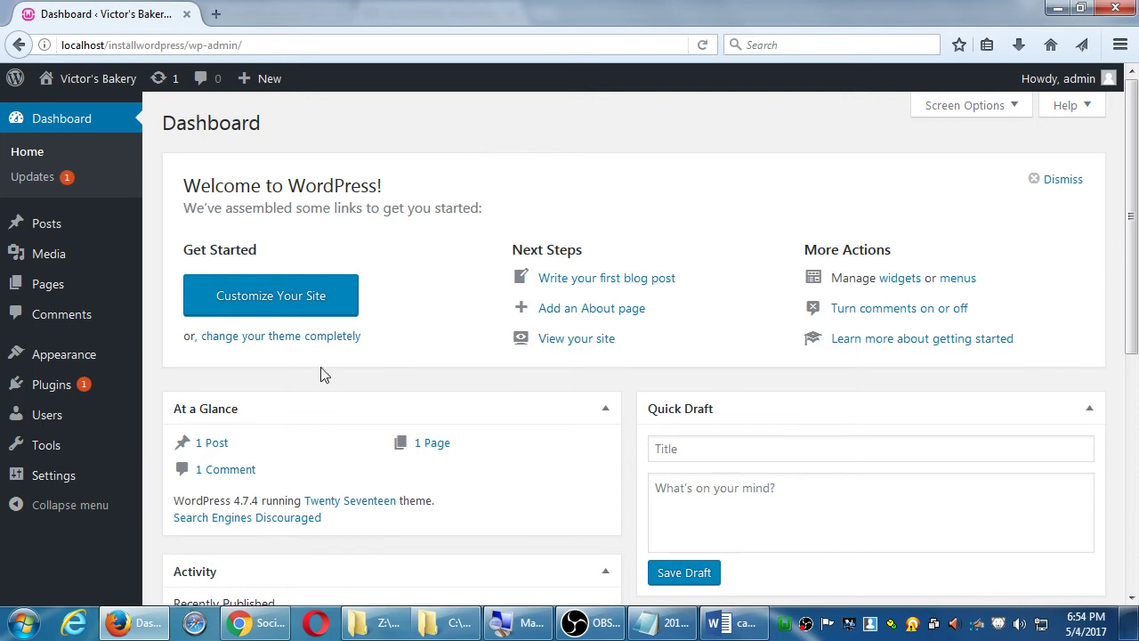
- Visit General and Reading settings, then follow the static page link to the Pages list
{"action": "mouse_move", "coordinate": [92, 476]}
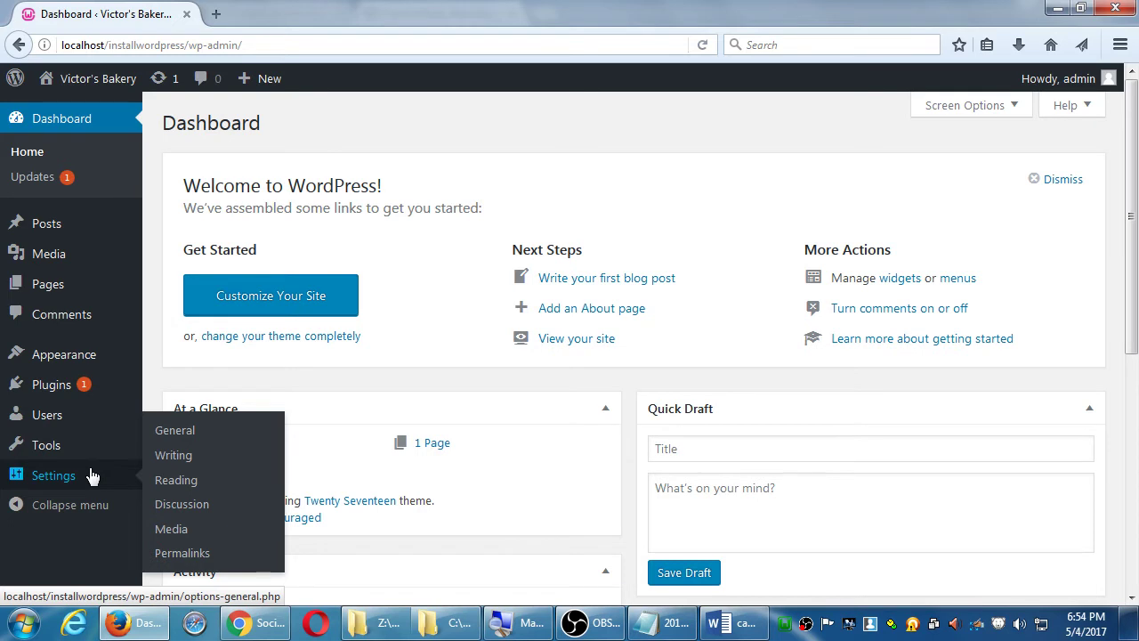
{"action": "left_click", "coordinate": [56, 476]}
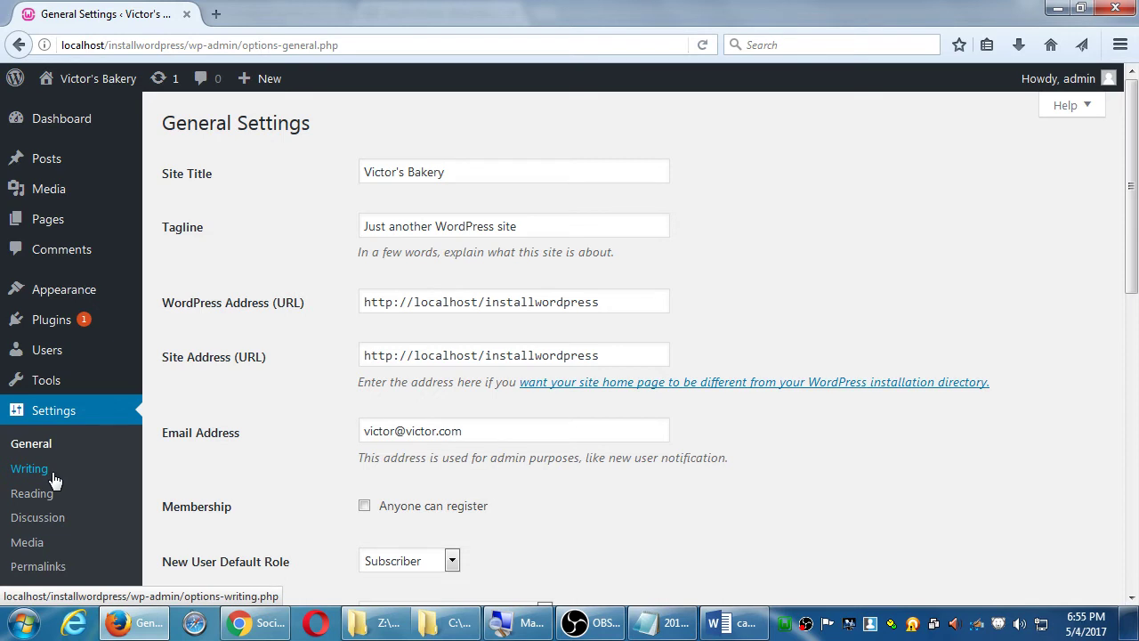
{"action": "left_click", "coordinate": [44, 495]}
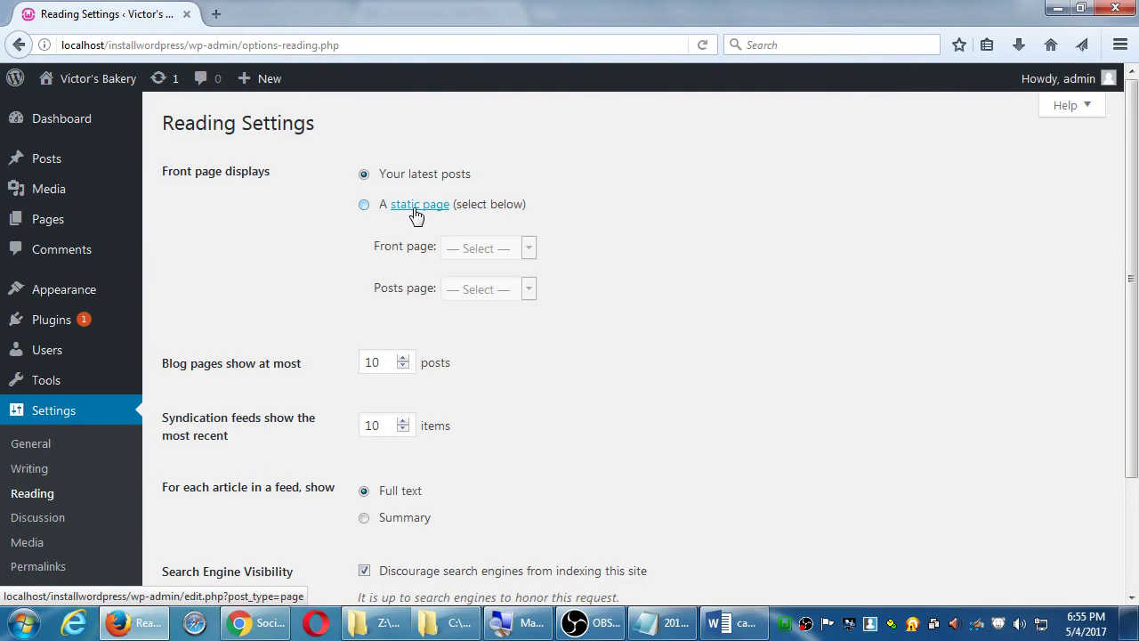
{"action": "left_click", "coordinate": [417, 211]}
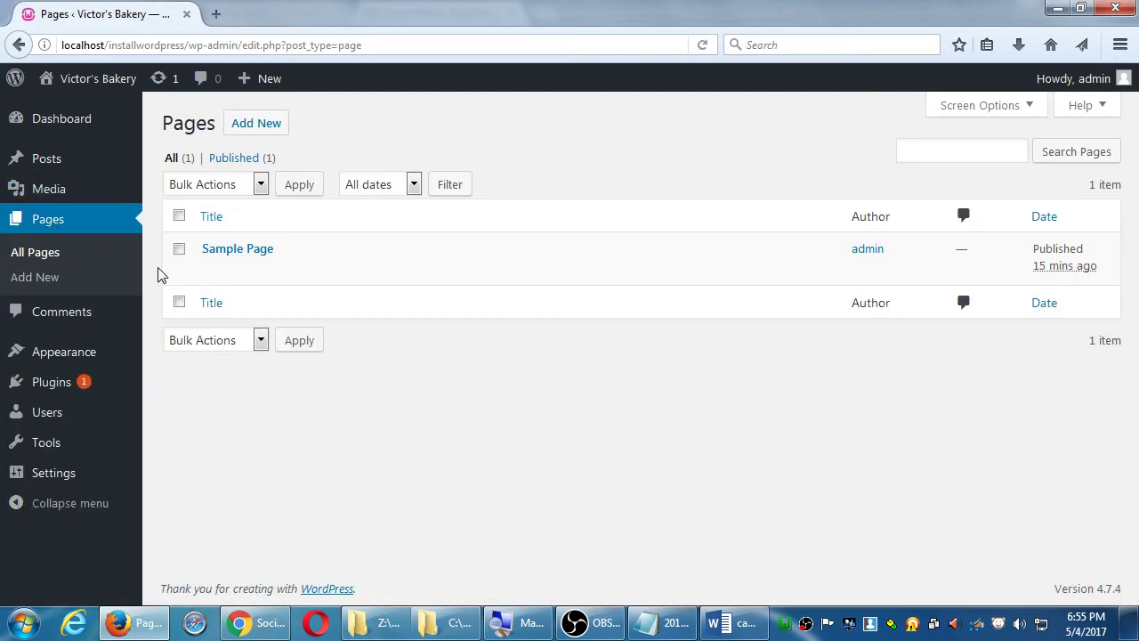
- Set Reading Settings to a static front page, leaving both page dropdowns empty, and move Notepad right
{"action": "left_click", "coordinate": [19, 44]}
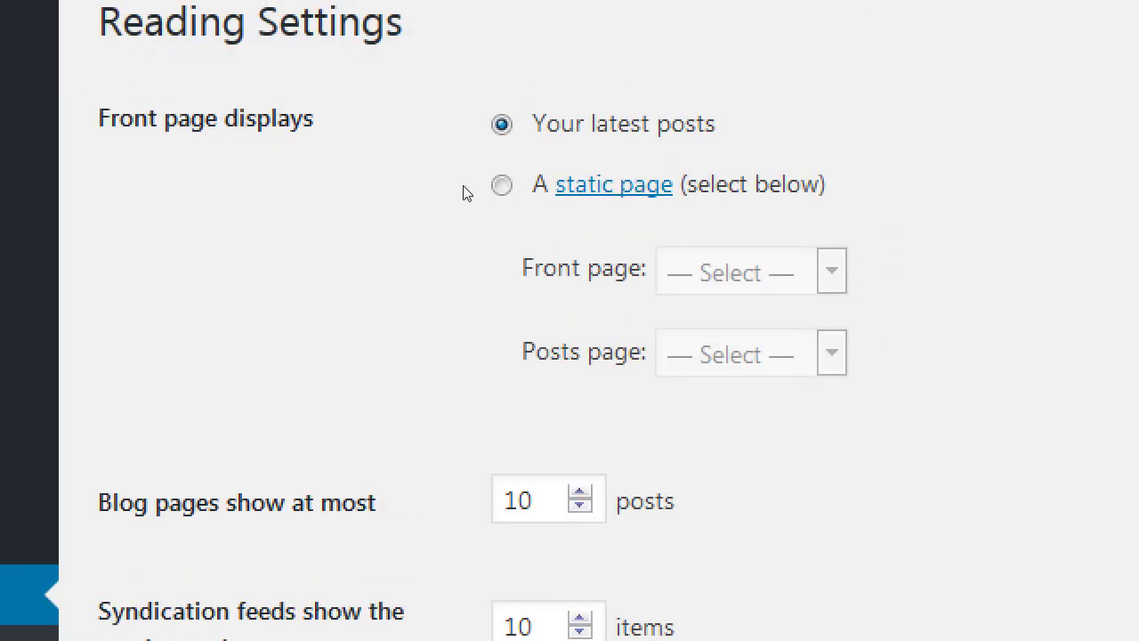
{"action": "key", "text": "Down"}
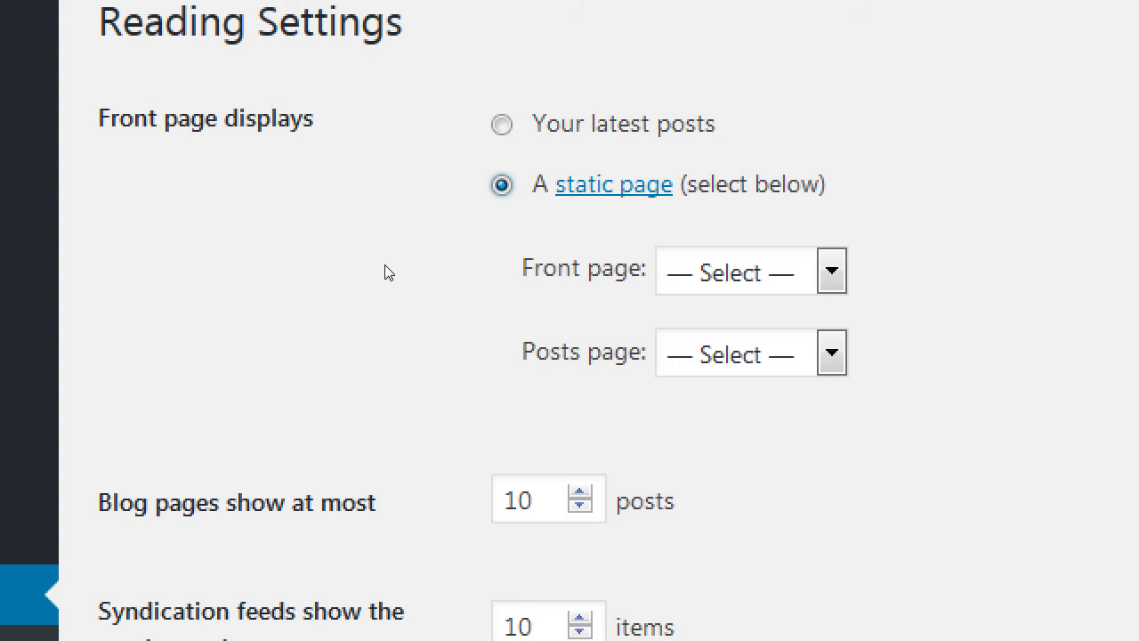
{"action": "key", "text": "Tab"}
{"action": "key", "text": "Tab"}
{"action": "key", "text": "alt+Down"}
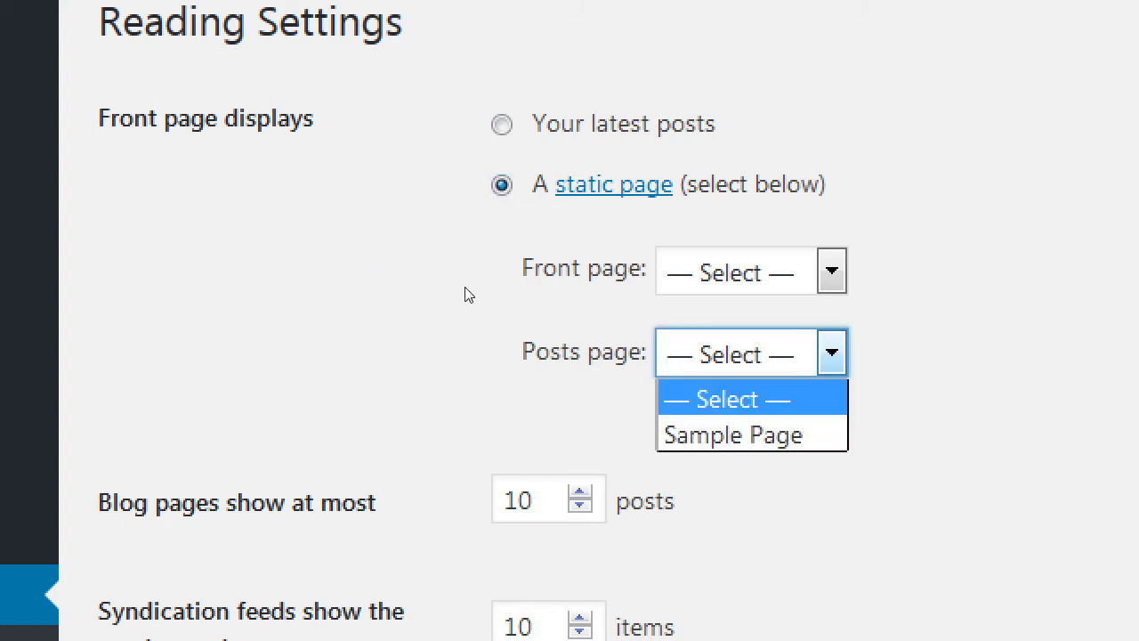
{"action": "left_click", "coordinate": [578, 276]}
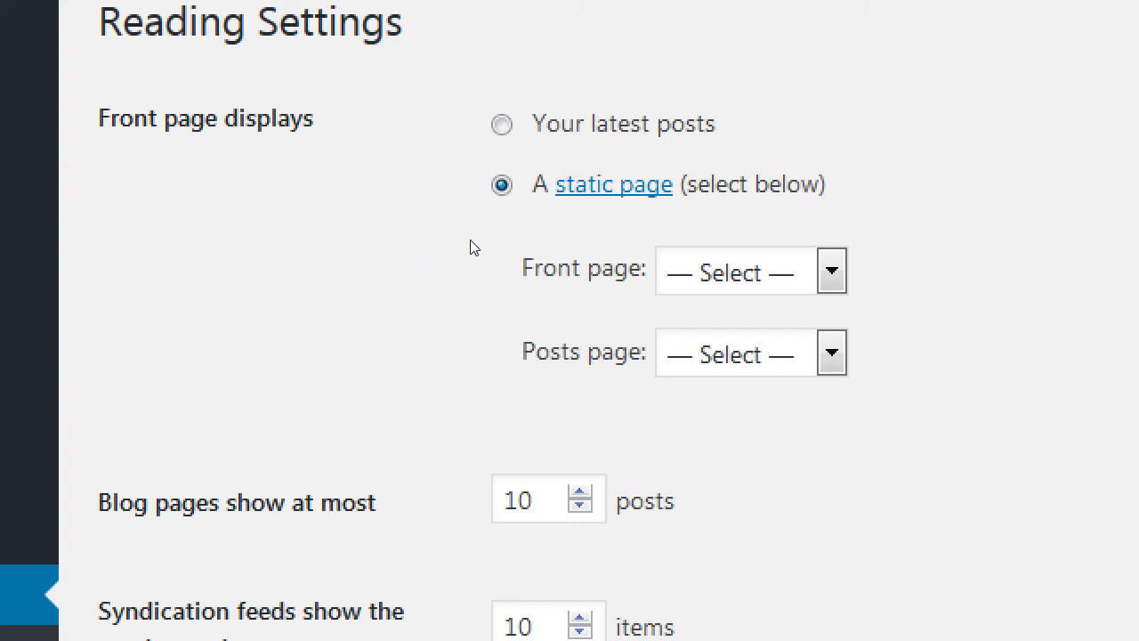
{"action": "key", "text": "alt+Down"}
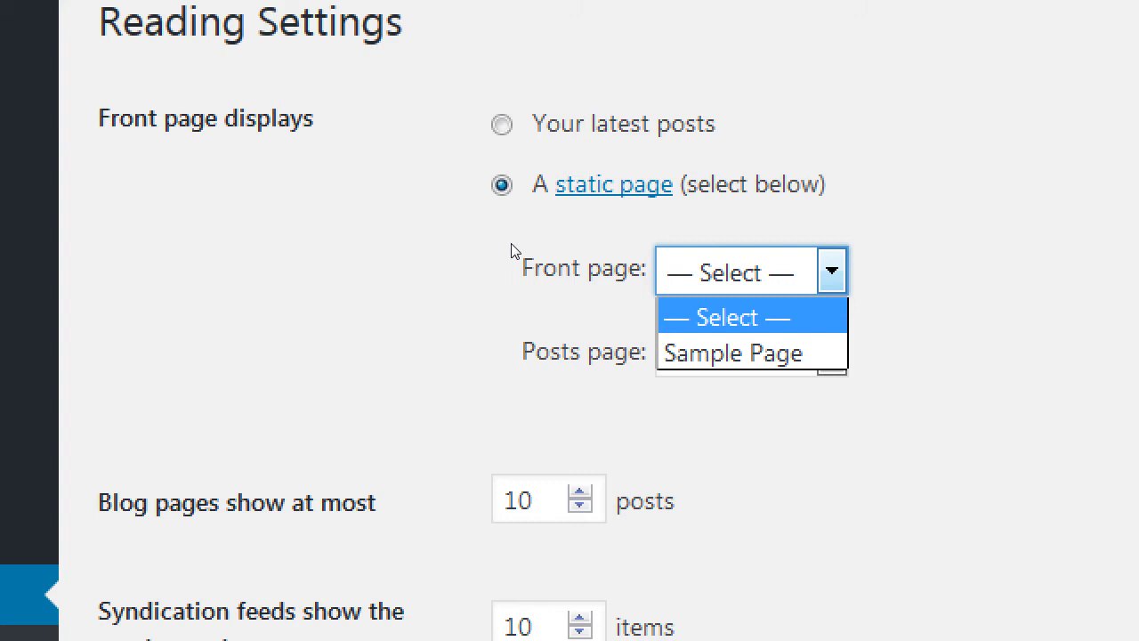
{"action": "left_click", "coordinate": [610, 221]}
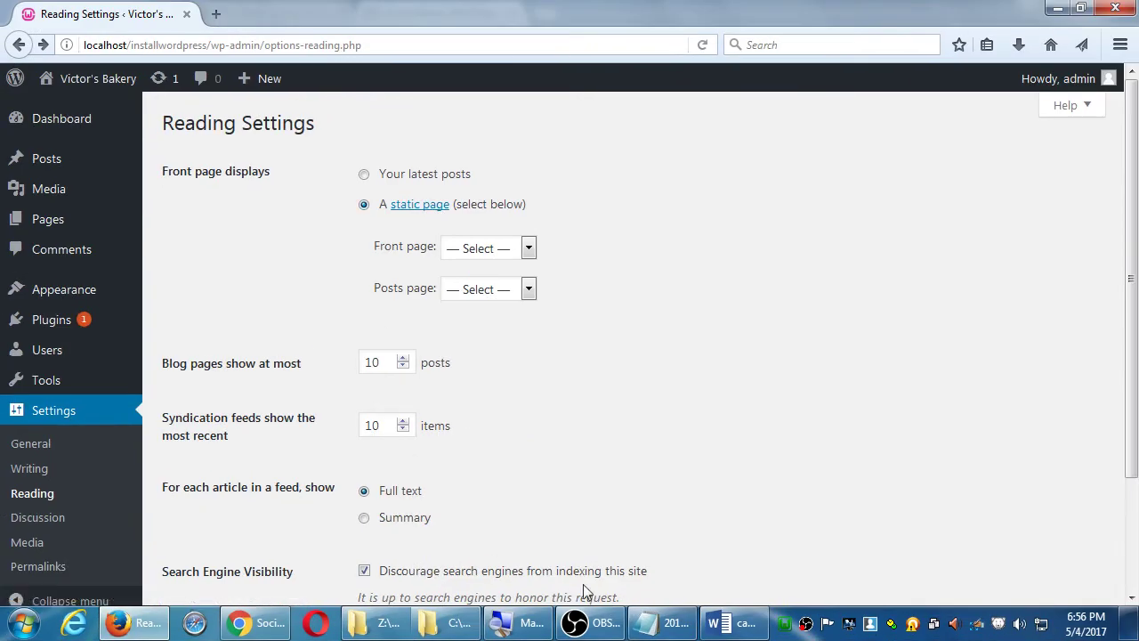
{"action": "left_click", "coordinate": [650, 623]}
{"action": "left_click_drag", "start_coordinate": [412, 136], "coordinate": [839, 174]}
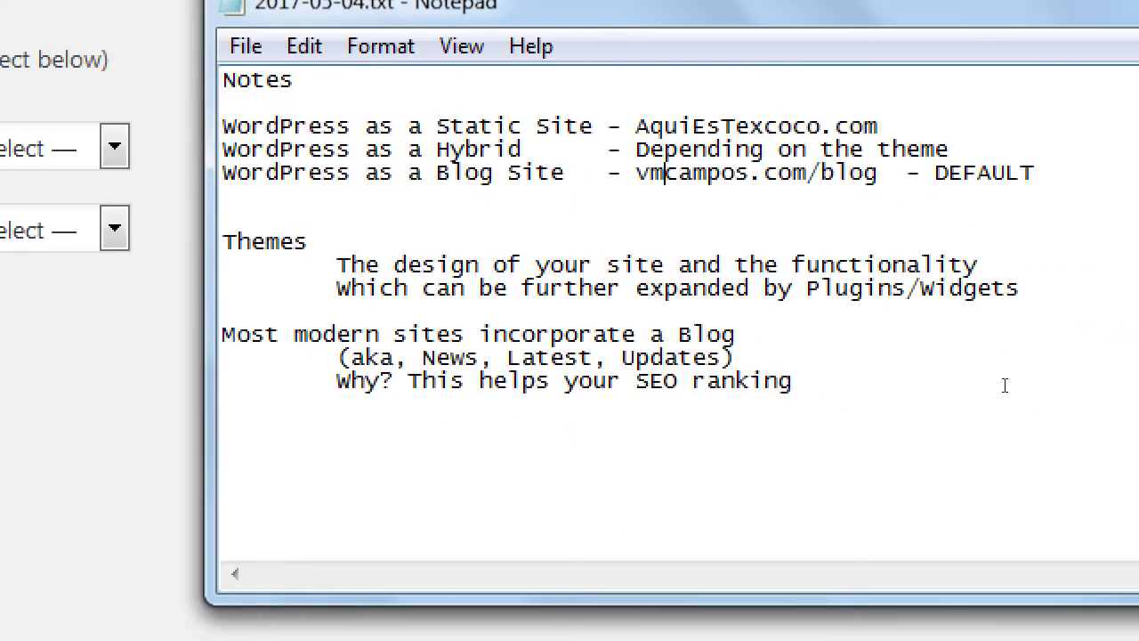
- Add the heading 'To create a Static (hybrid) site:' with an indented 'Go to Settings > Reading' line
{"action": "left_click", "coordinate": [1004, 385]}
{"action": "key", "text": "Return"}
{"action": "key", "text": "Return"}
{"action": "type", "text": "To create a STaci"}
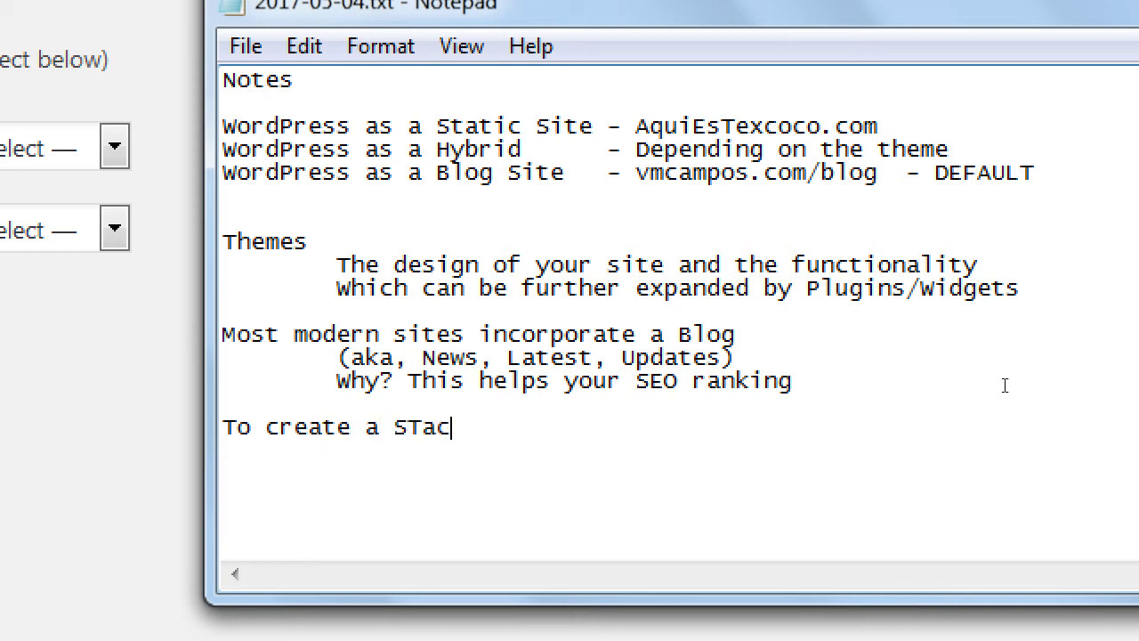
{"action": "key", "text": "BackSpace"}
{"action": "key", "text": "BackSpace"}
{"action": "key", "text": "BackSpace"}
{"action": "key", "text": "BackSpace"}
{"action": "type", "text": "tatic (hybri"}
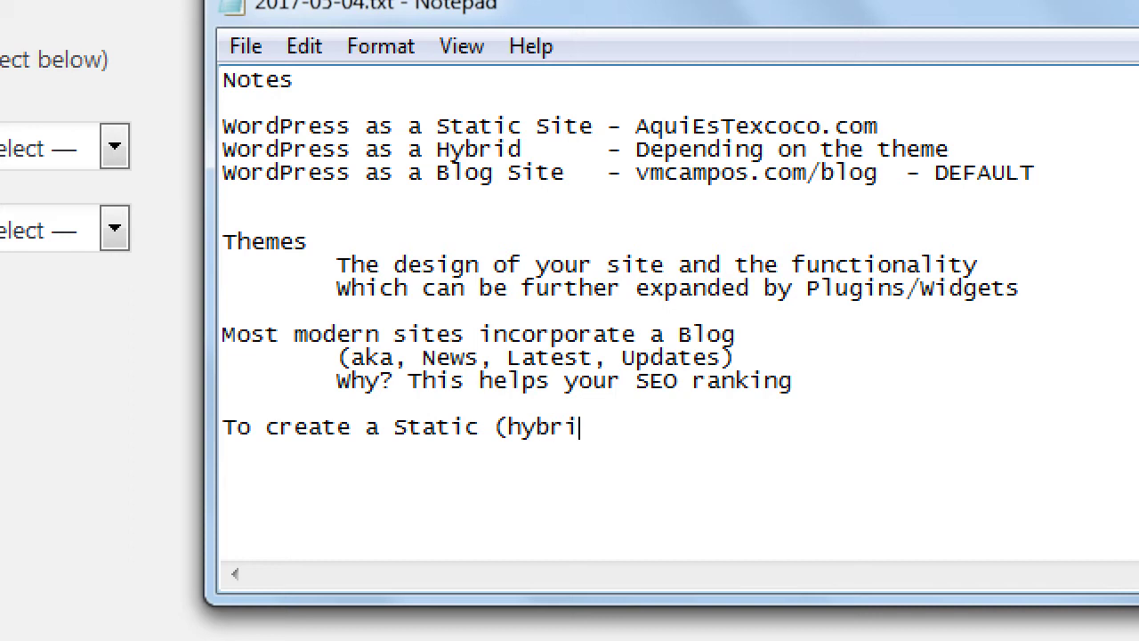
{"action": "type", "text": "d) site:"}
{"action": "key", "text": "Return"}
{"action": "key", "text": "Tab"}
{"action": "type", "text": "To"}
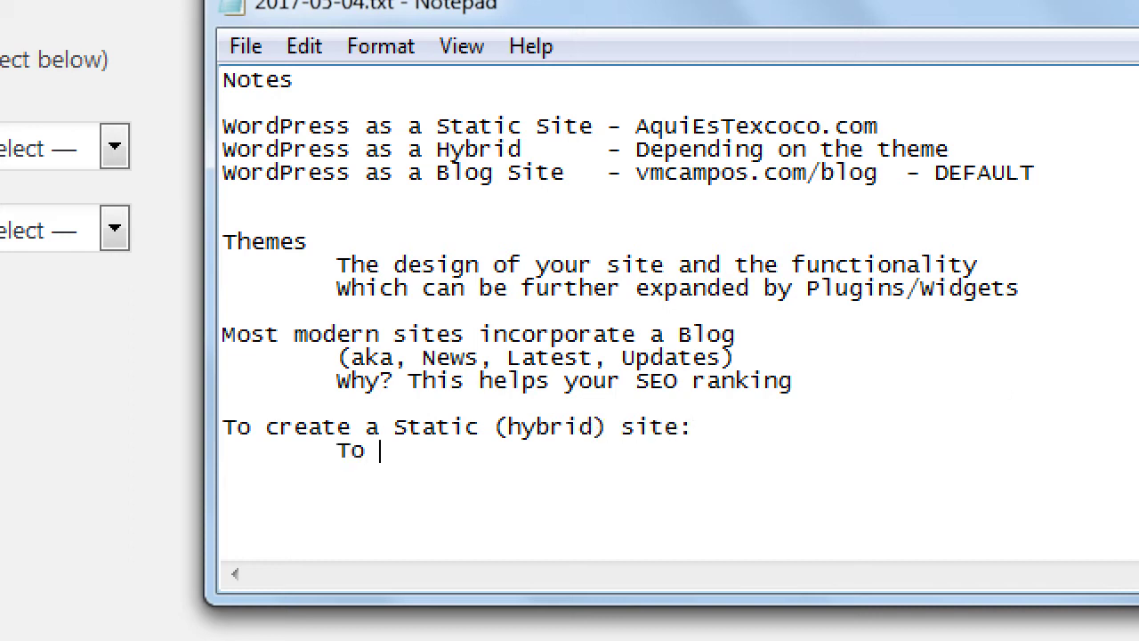
{"action": "key", "text": "BackSpace"}
{"action": "key", "text": "BackSpace"}
{"action": "key", "text": "BackSpace"}
{"action": "type", "text": "Go to Settings > Reading"}
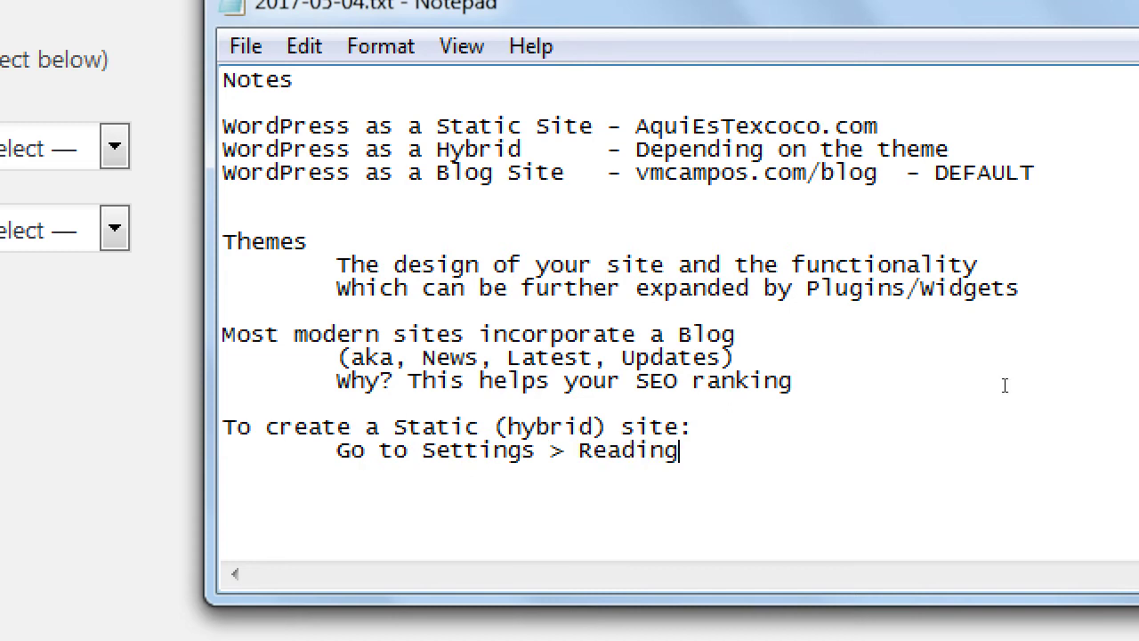
- Add indented steps 'Activate A Static Page and then' and 'Select the Home Page placeholder'
{"action": "key", "text": "Return"}
{"action": "key", "text": "Tab"}
{"action": "type", "text": "Activate ST"}
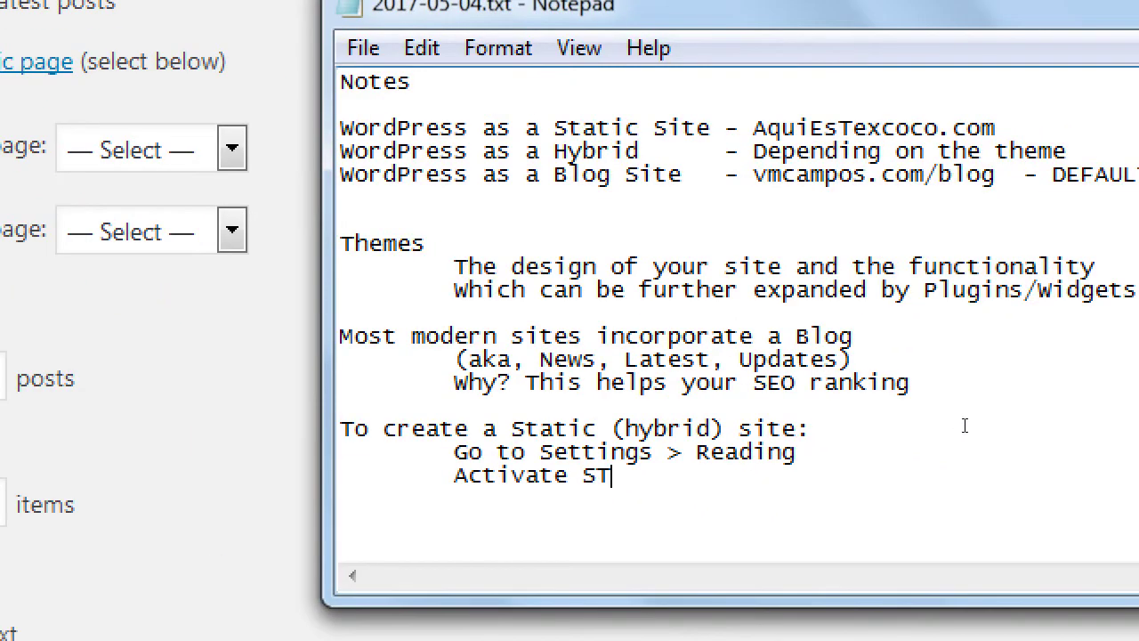
{"action": "key", "text": "BackSpace"}
{"action": "key", "text": "BackSpace"}
{"action": "type", "text": "A Static"}
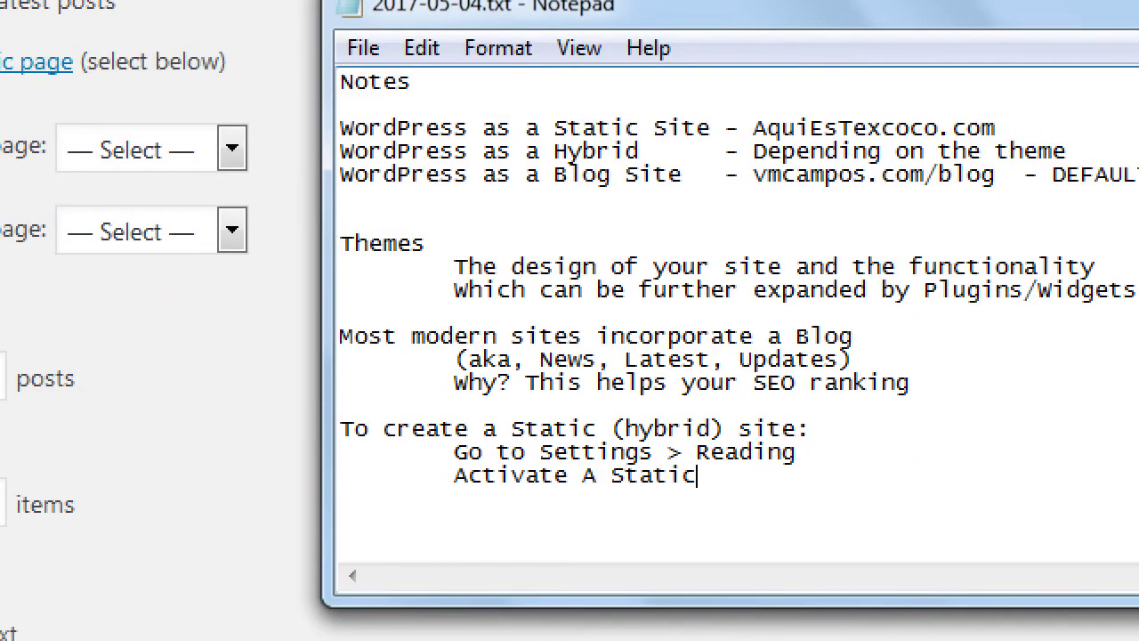
{"action": "type", "text": " Page and then"}
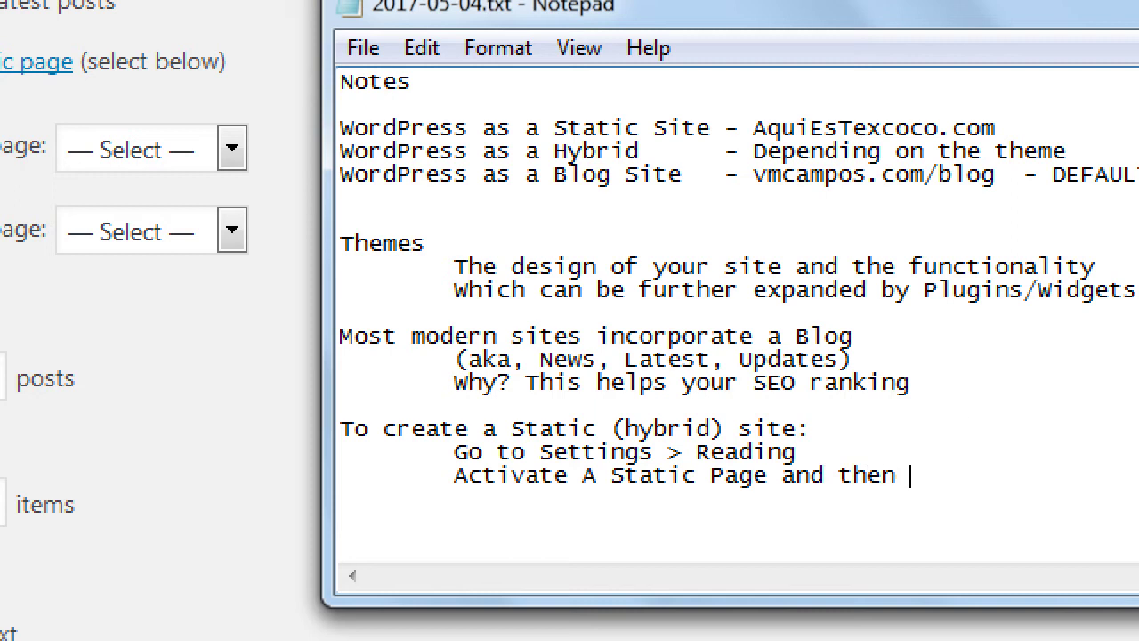
{"action": "key", "text": "Return"}
{"action": "key", "text": "Tab"}
{"action": "key", "text": "Tab"}
{"action": "type", "text": "Select the Ho"}
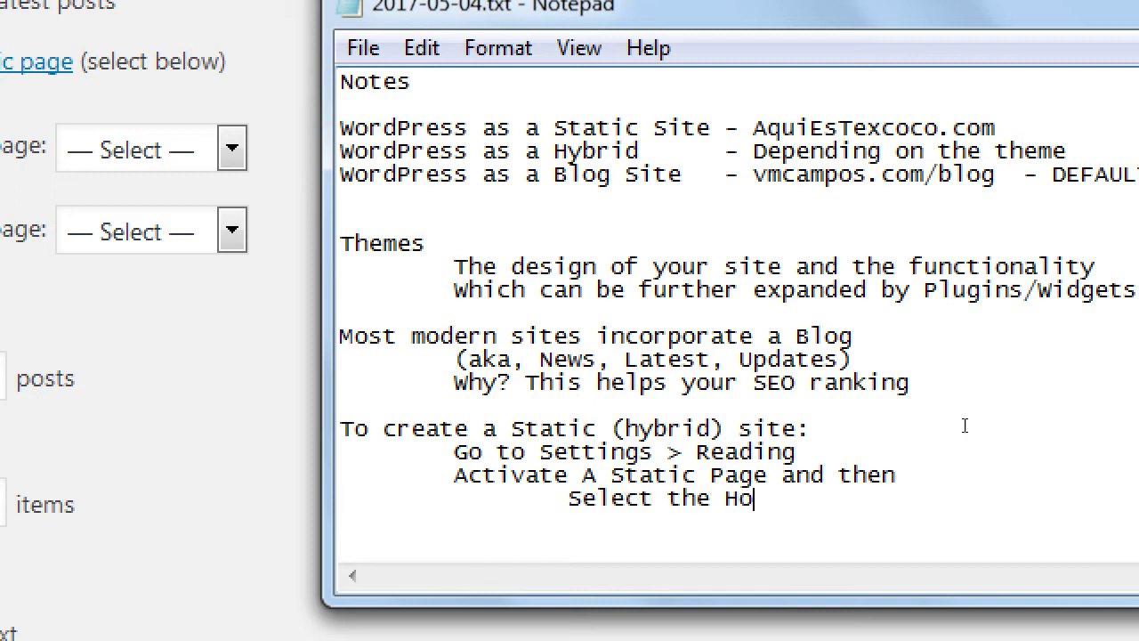
{"action": "type", "text": "me Page placholder"}
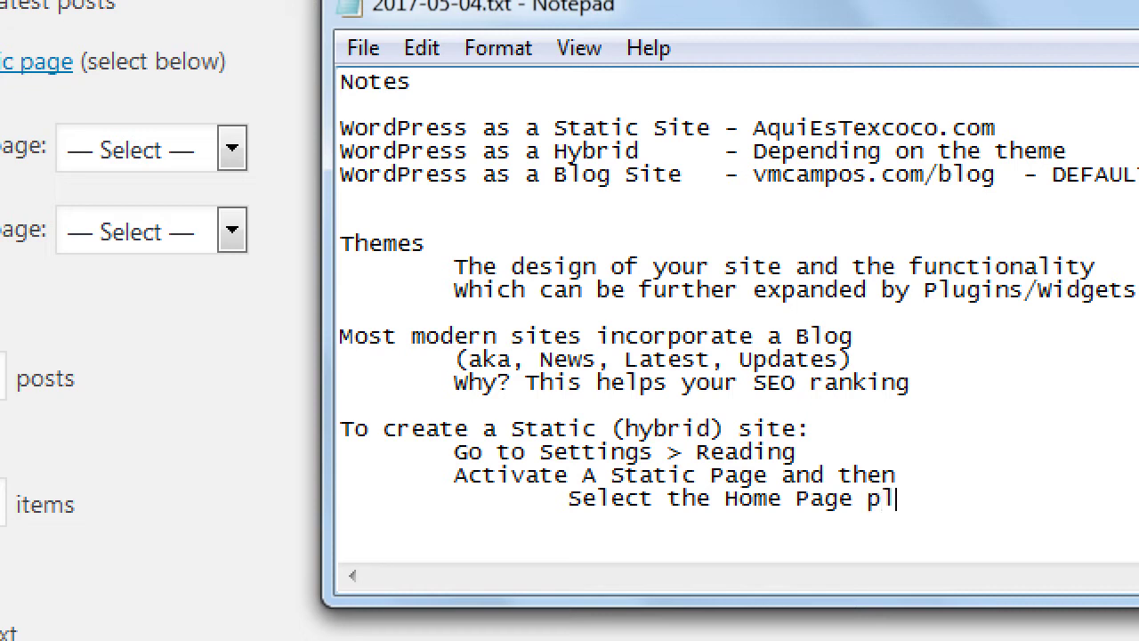
{"action": "key", "text": "BackSpace"}
{"action": "key", "text": "BackSpace"}
{"action": "key", "text": "BackSpace"}
{"action": "key", "text": "BackSpace"}
{"action": "key", "text": "BackSpace"}
{"action": "key", "text": "BackSpace"}
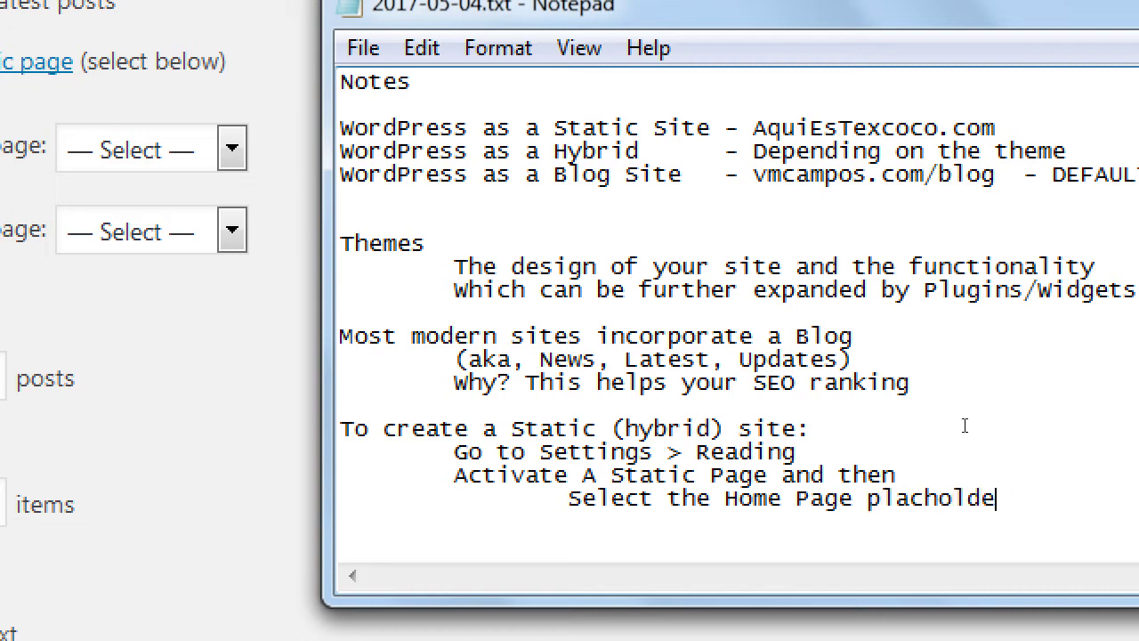
{"action": "type", "text": "eholder"}
- Add the indented step '(Optional) Select the Blog Page placeholder'
{"action": "key", "text": "Return"}
{"action": "key", "text": "Tab"}
{"action": "key", "text": "Tab"}
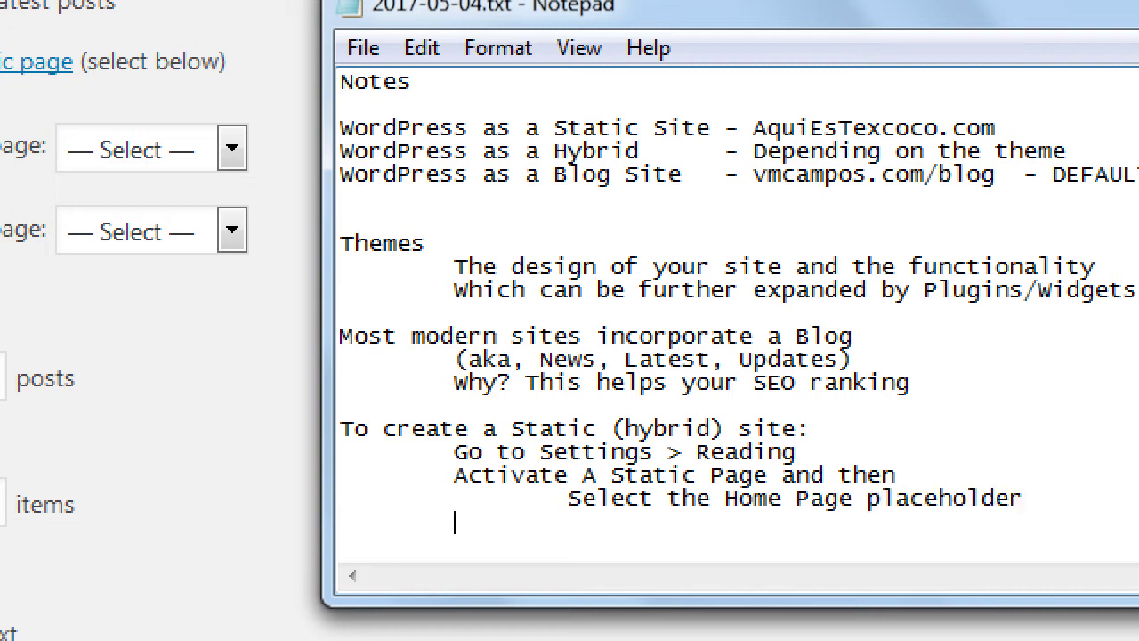
{"action": "type", "text": "(Optional) Sele"}
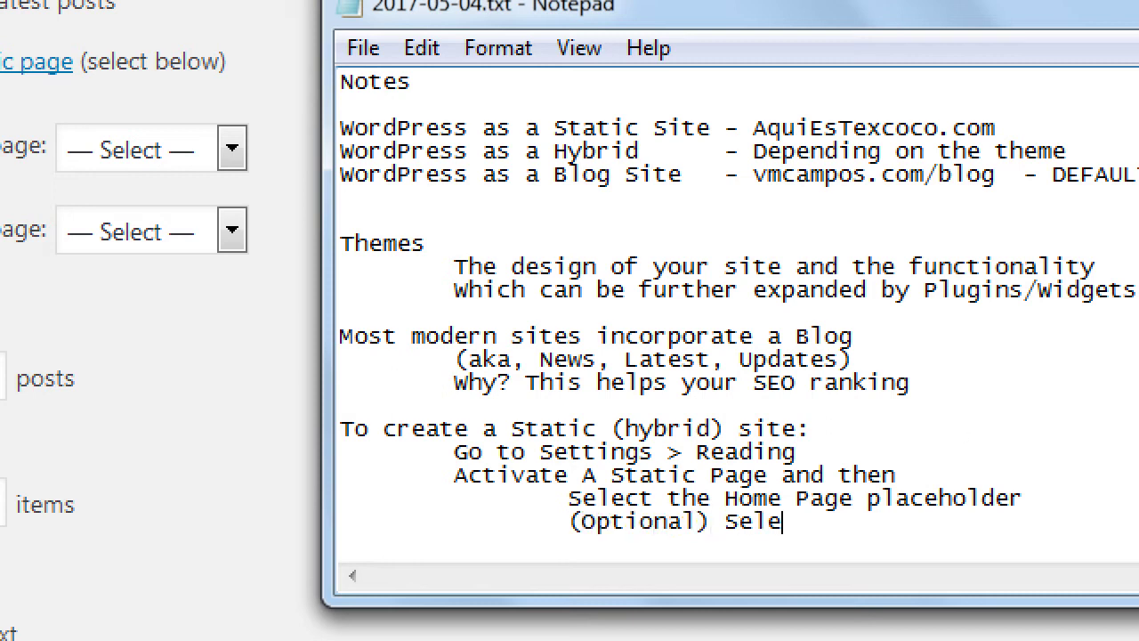
{"action": "type", "text": "ct the Blog"}
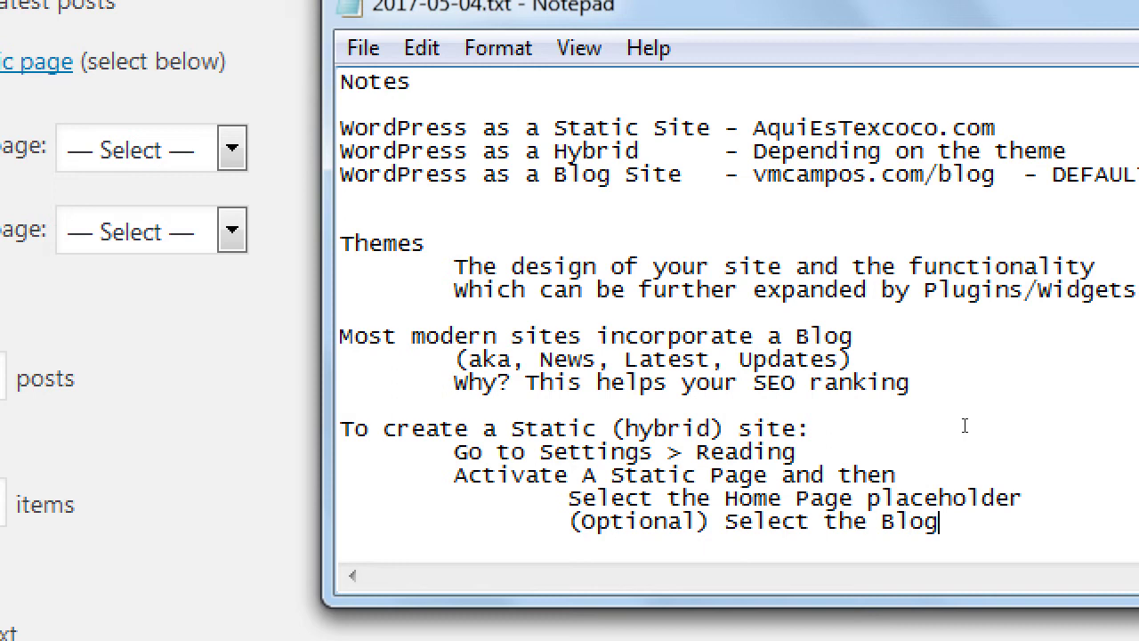
{"action": "type", "text": " Page placehol"}
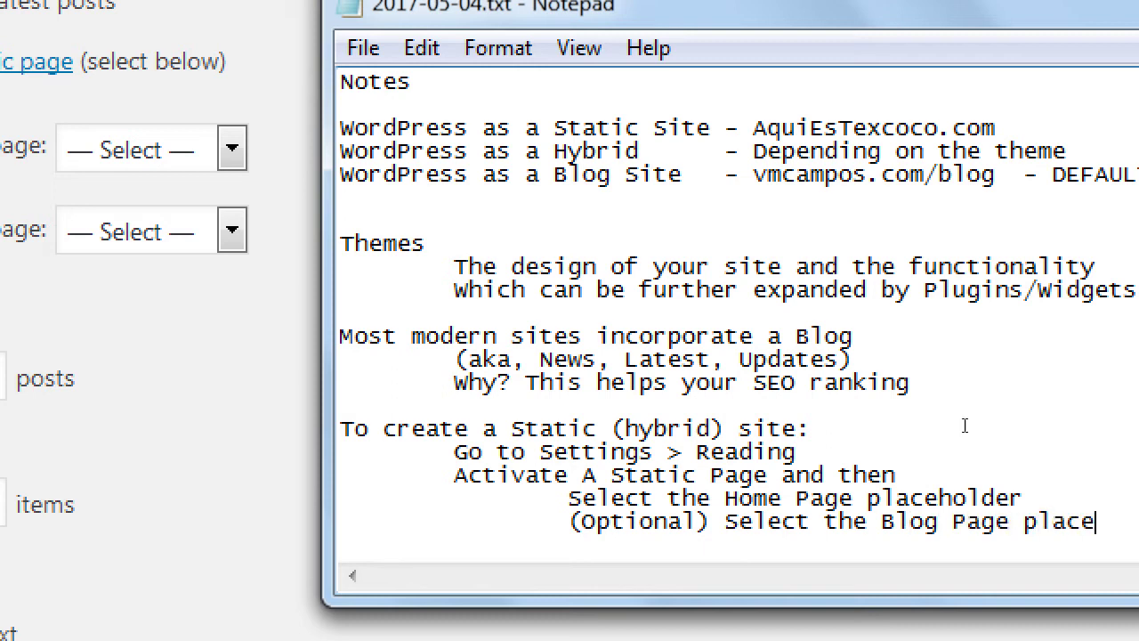
{"action": "type", "text": "der"}
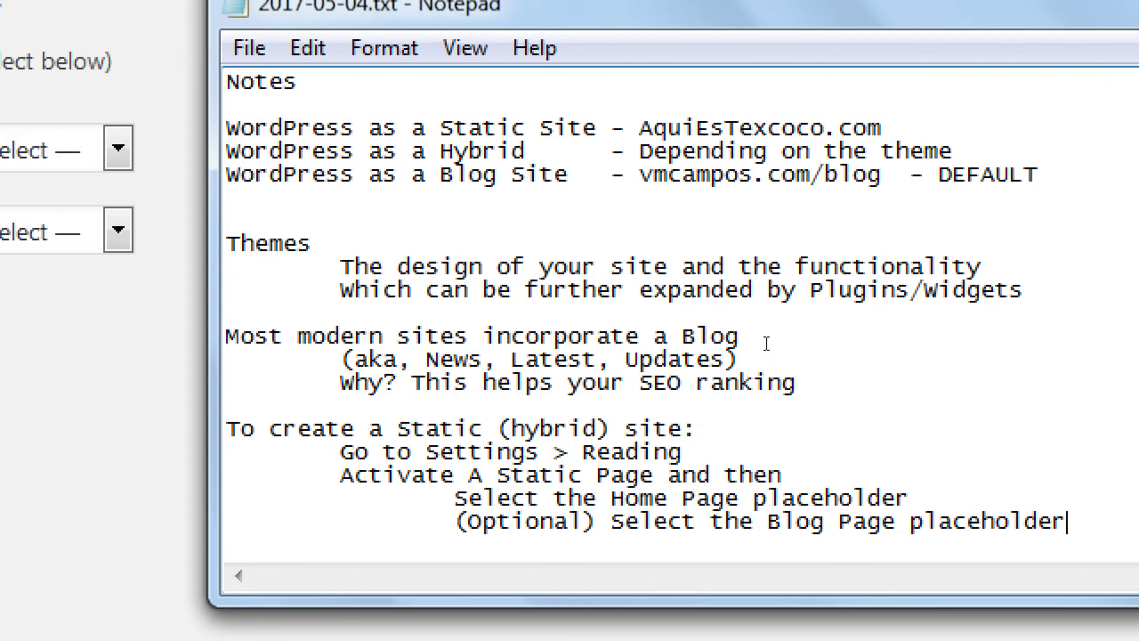
{"action": "double_click", "coordinate": [596, 336]}
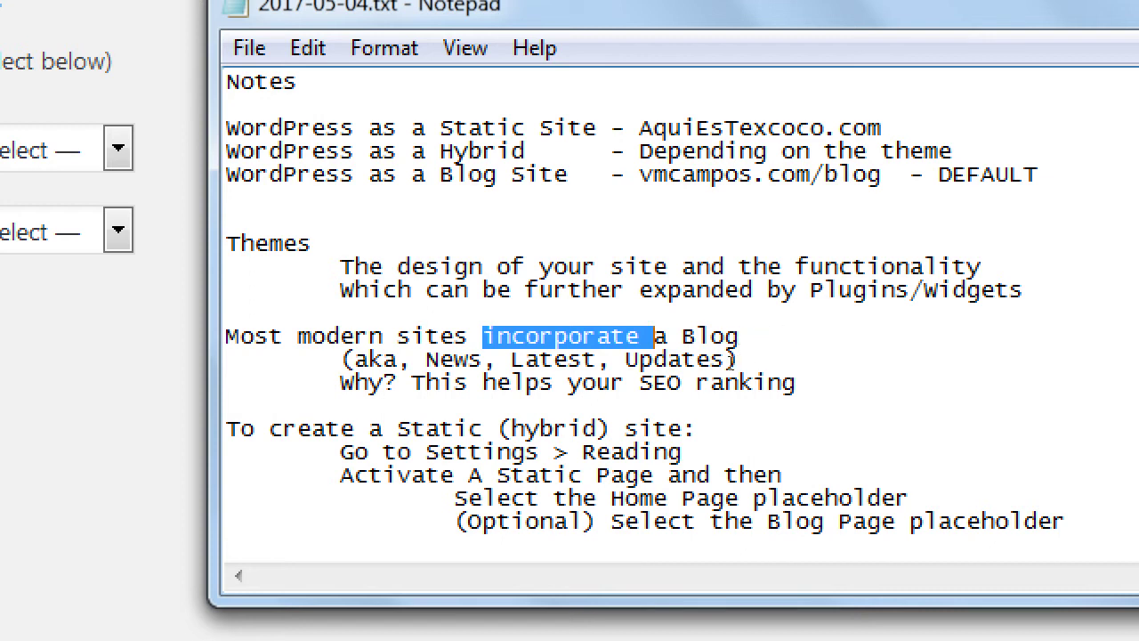
{"action": "left_click", "coordinate": [868, 372]}
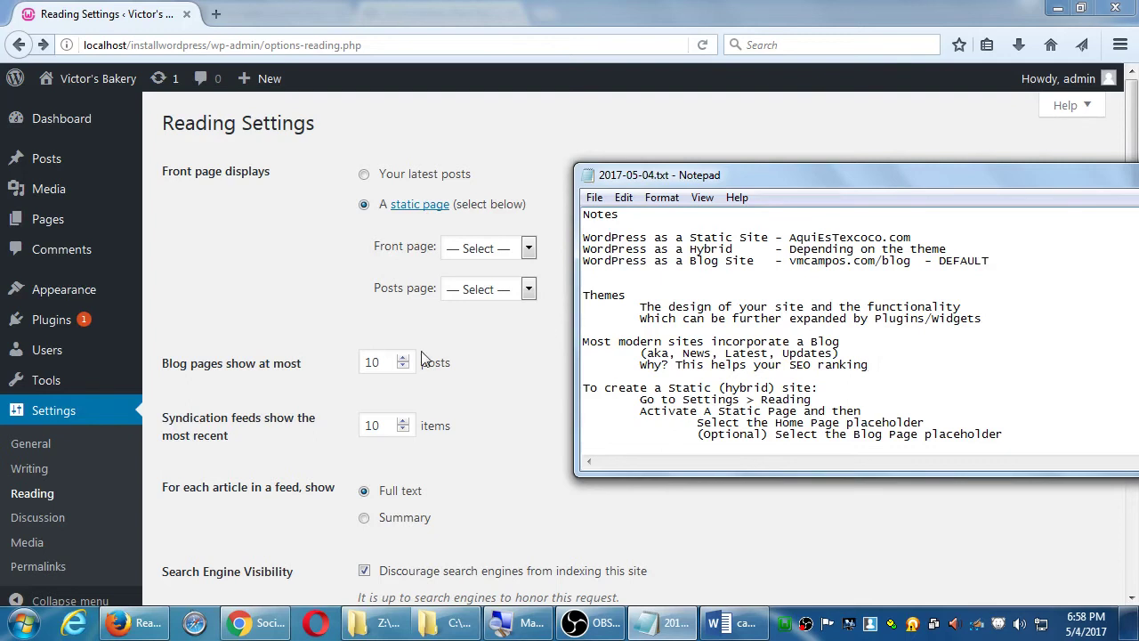
- Bring the WordPress Reading Settings window back in front of the notes
{"action": "left_click", "coordinate": [174, 283]}
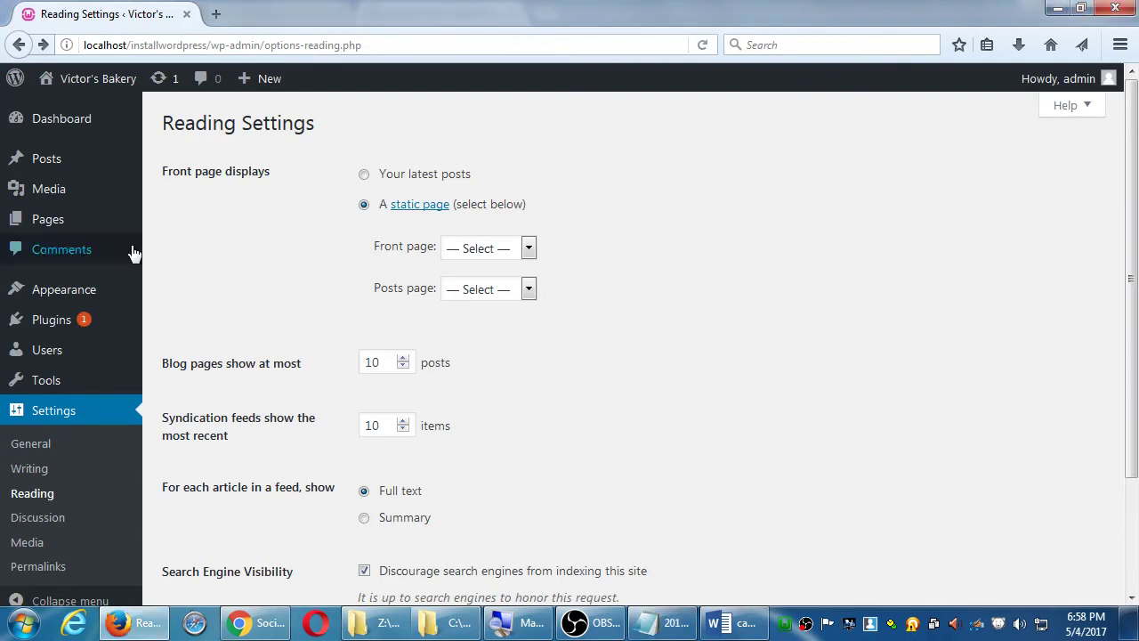
{"action": "mouse_move", "coordinate": [100, 230]}
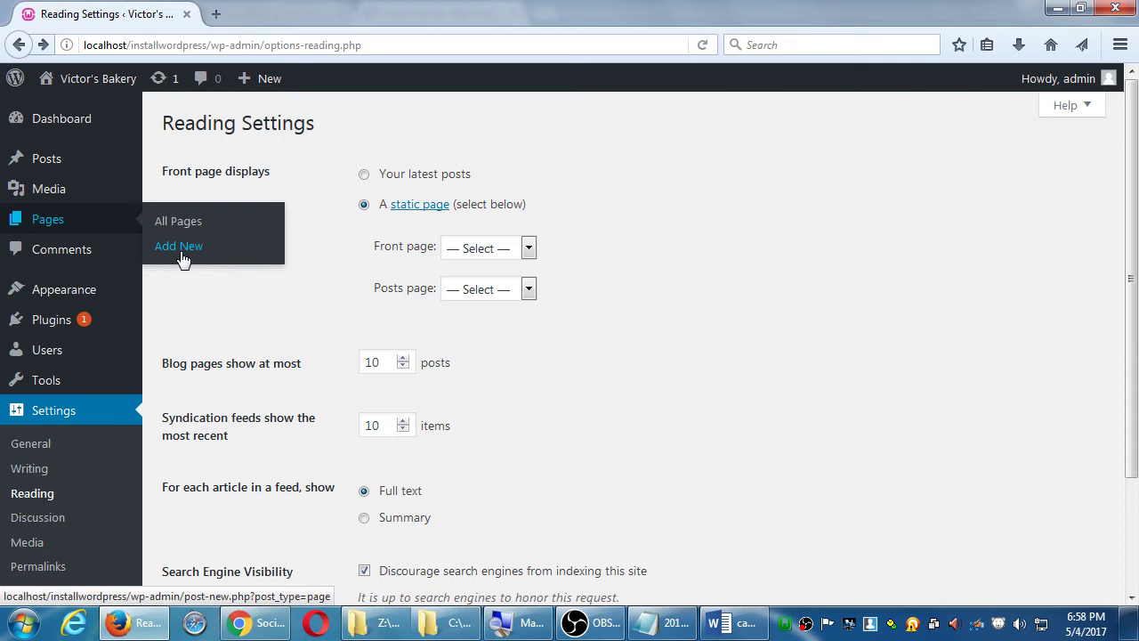
- Create a new page titled 'Home' with the body text 'Welcome'
{"action": "left_click", "coordinate": [181, 256]}
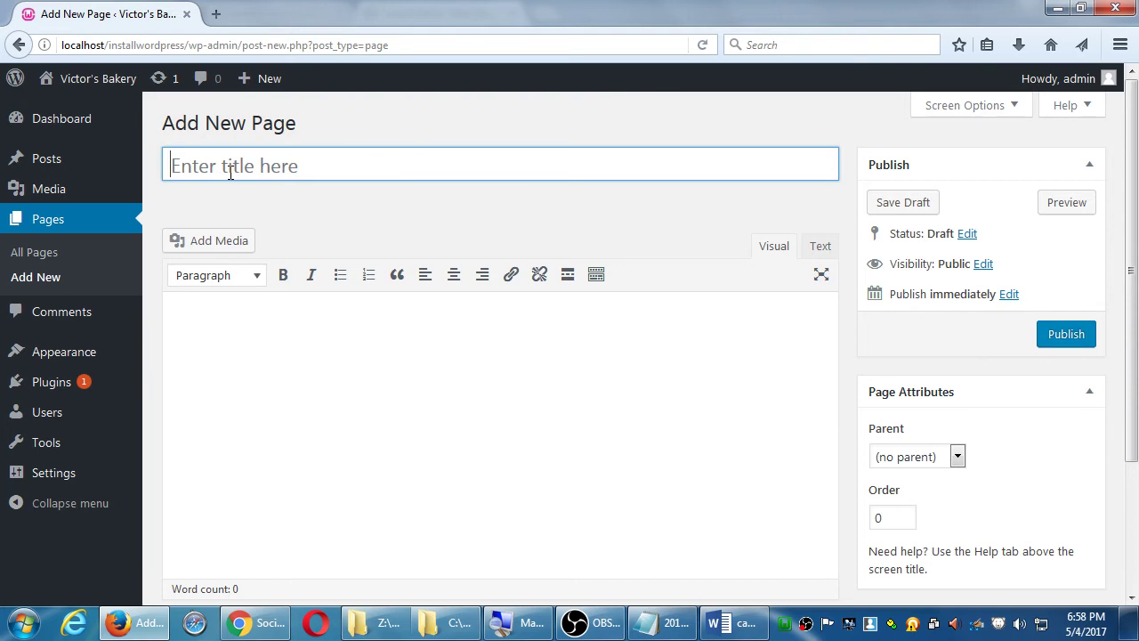
{"action": "type", "text": "Home"}
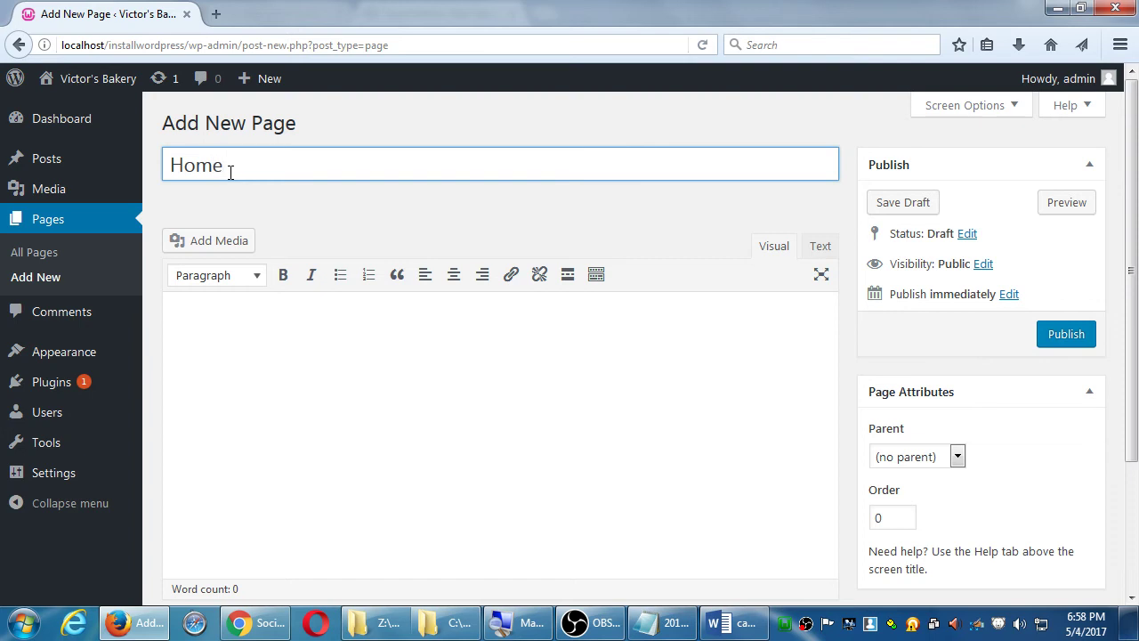
{"action": "key", "text": "Tab"}
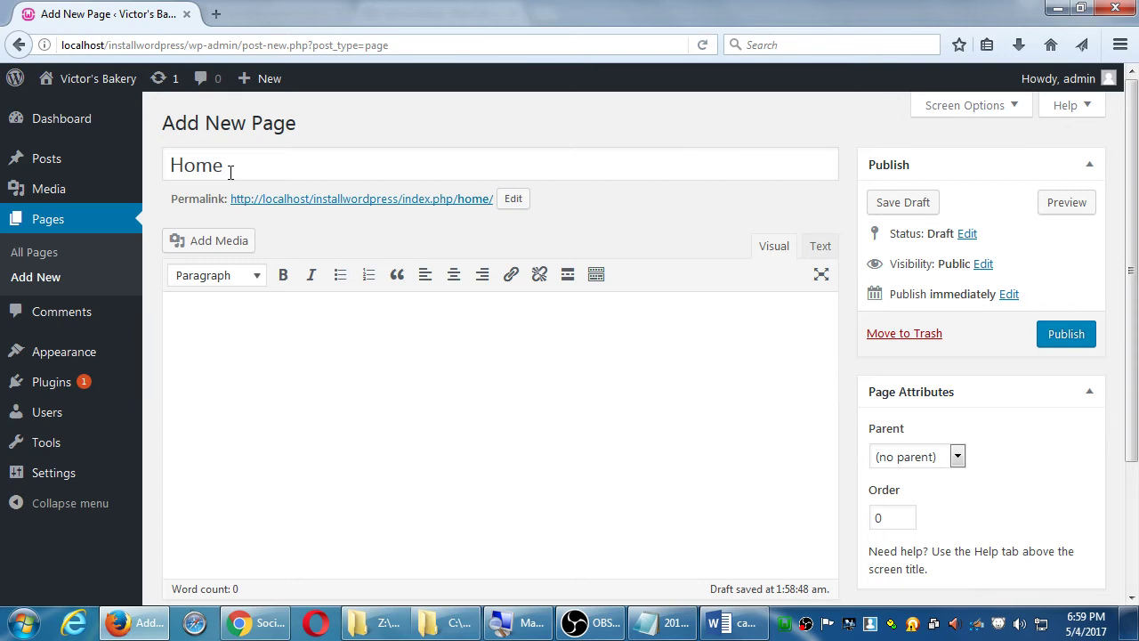
{"action": "type", "text": "Welcome"}
- Publish the Home page and open a blank new-page editor
{"action": "left_click", "coordinate": [1072, 338]}
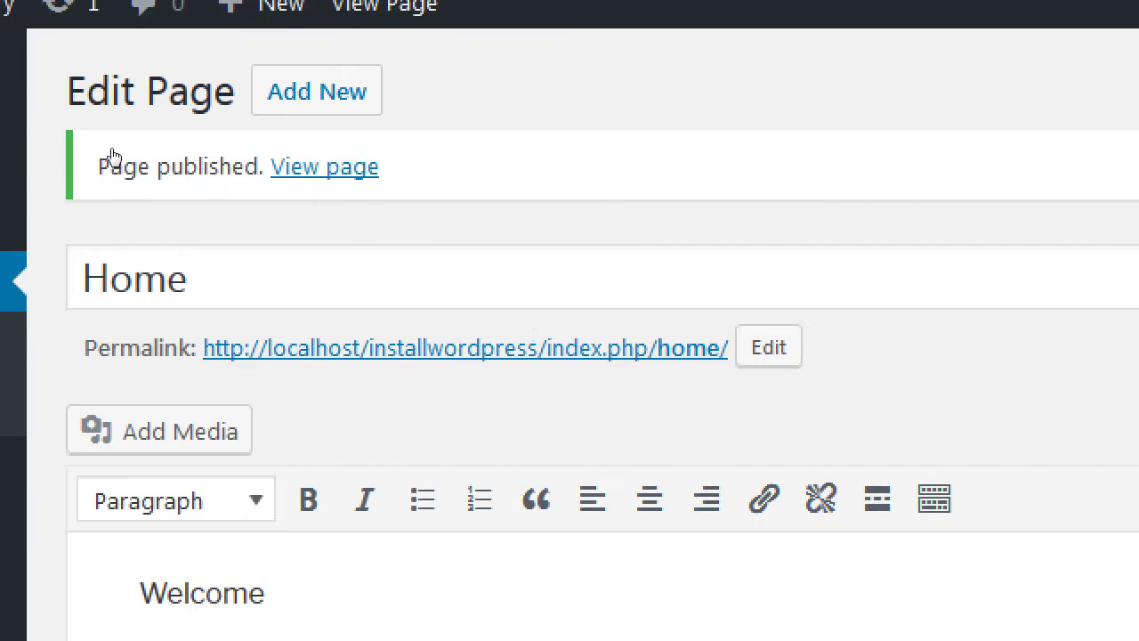
{"action": "mouse_move", "coordinate": [2, 98]}
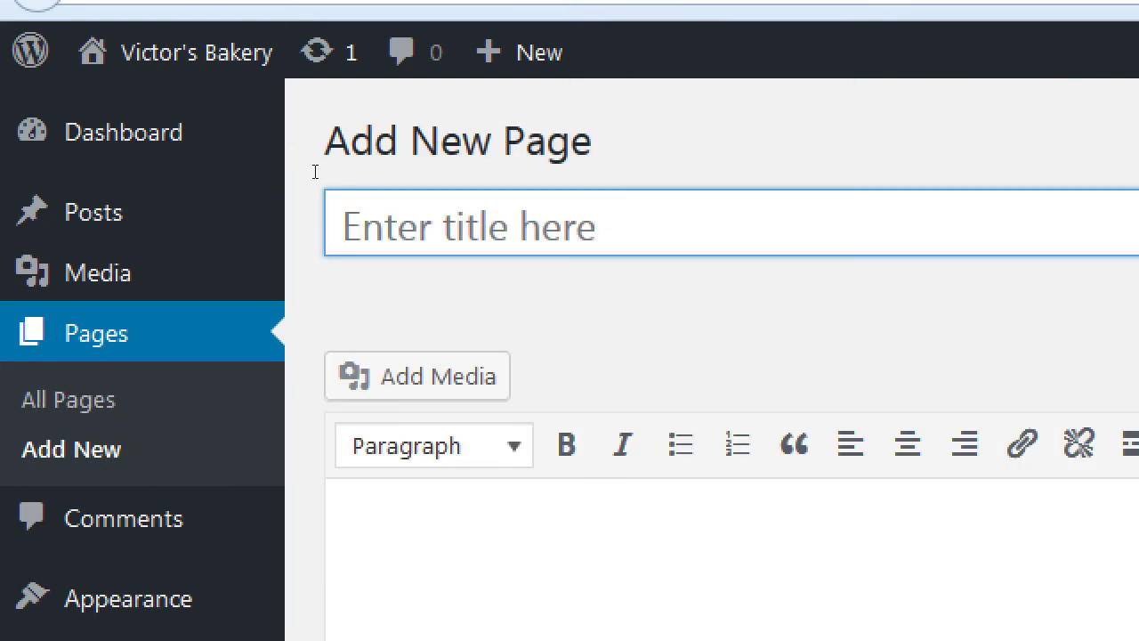
- Title the page 'Blog', write 'Read our blog!' in the body, and publish it
{"action": "type", "text": "Blog"}
{"action": "key", "text": "Tab"}
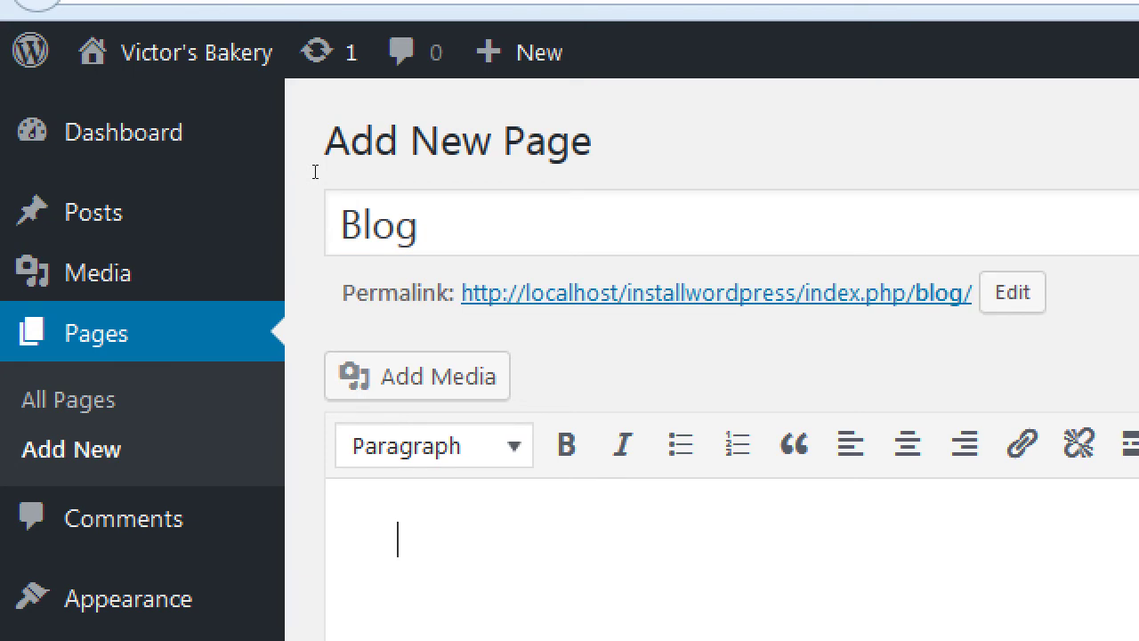
{"action": "type", "text": "Read"}
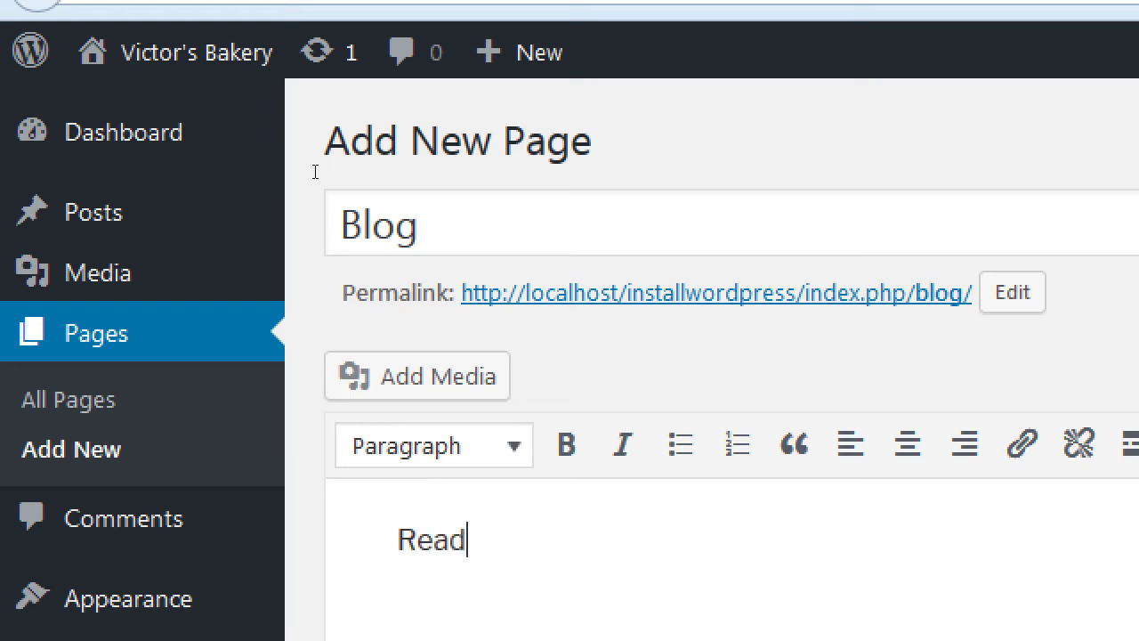
{"action": "type", "text": " our blog"}
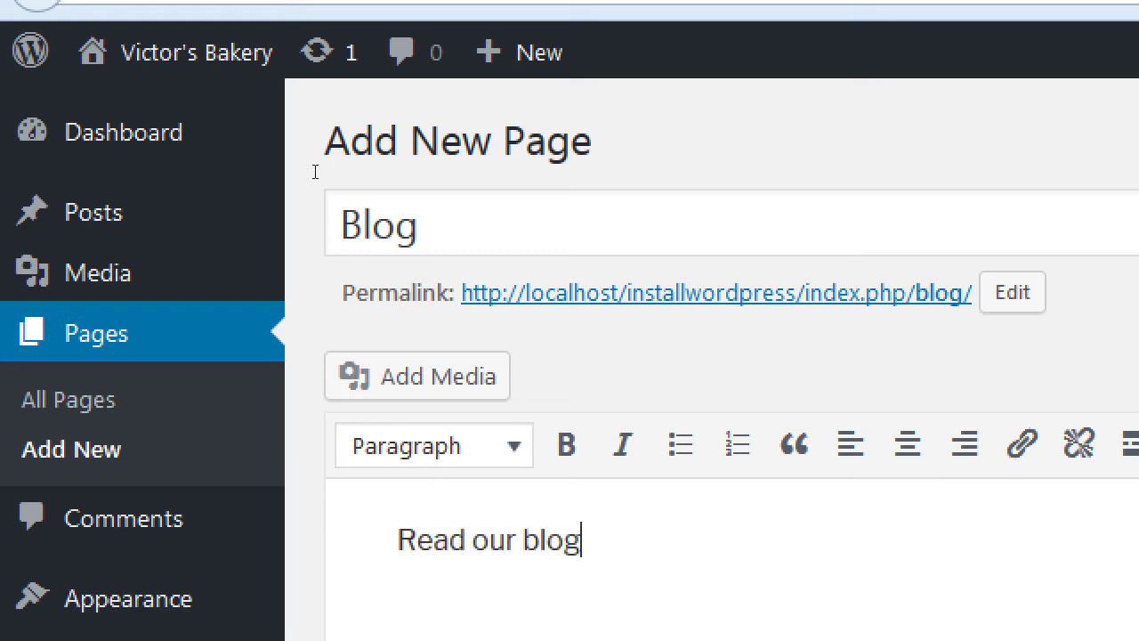
{"action": "type", "text": "!"}
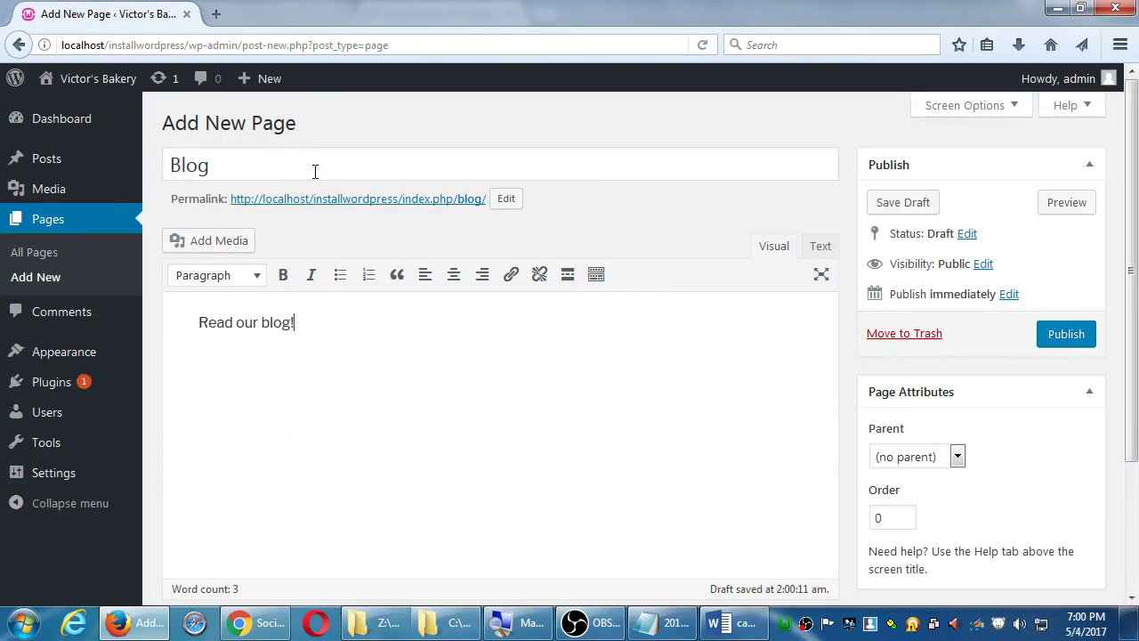
{"action": "left_click", "coordinate": [1061, 336]}
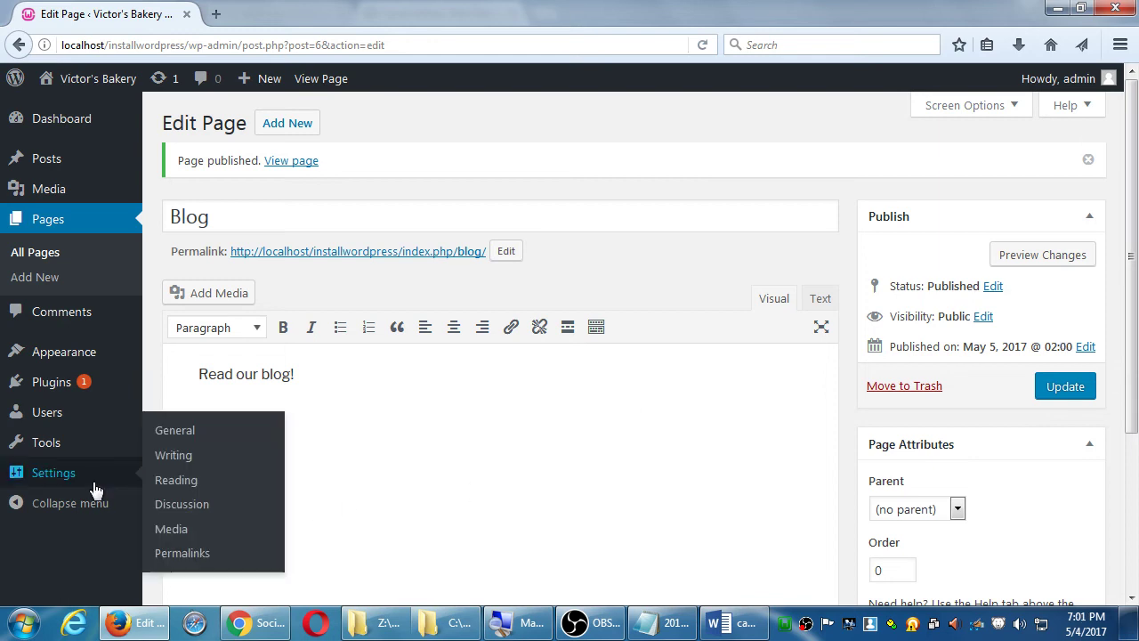
- Go to Settings > Reading in the admin sidebar
{"action": "mouse_move", "coordinate": [89, 487]}
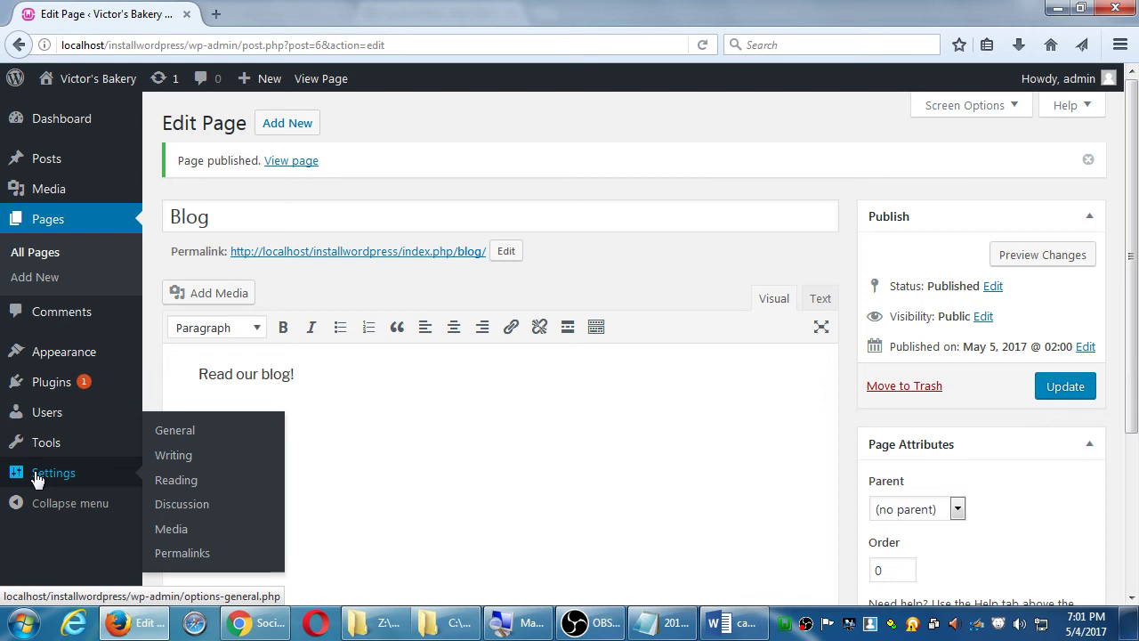
{"action": "left_click", "coordinate": [163, 480]}
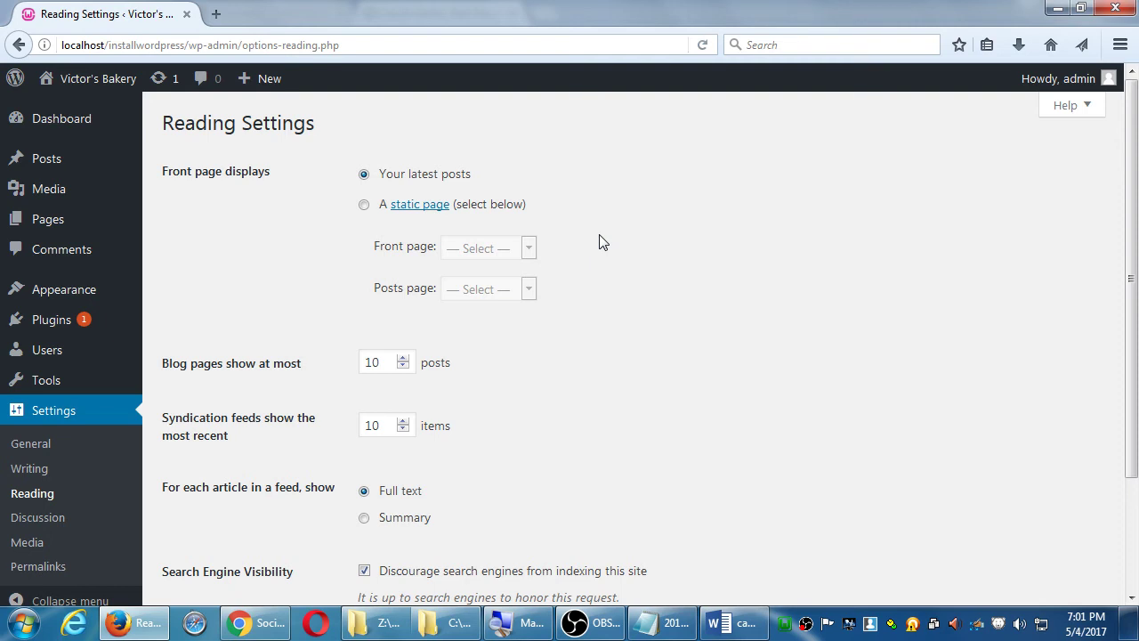
- Set the homepage to a static page, with Home as the front page and Blog as the posts page
{"action": "left_click", "coordinate": [366, 206]}
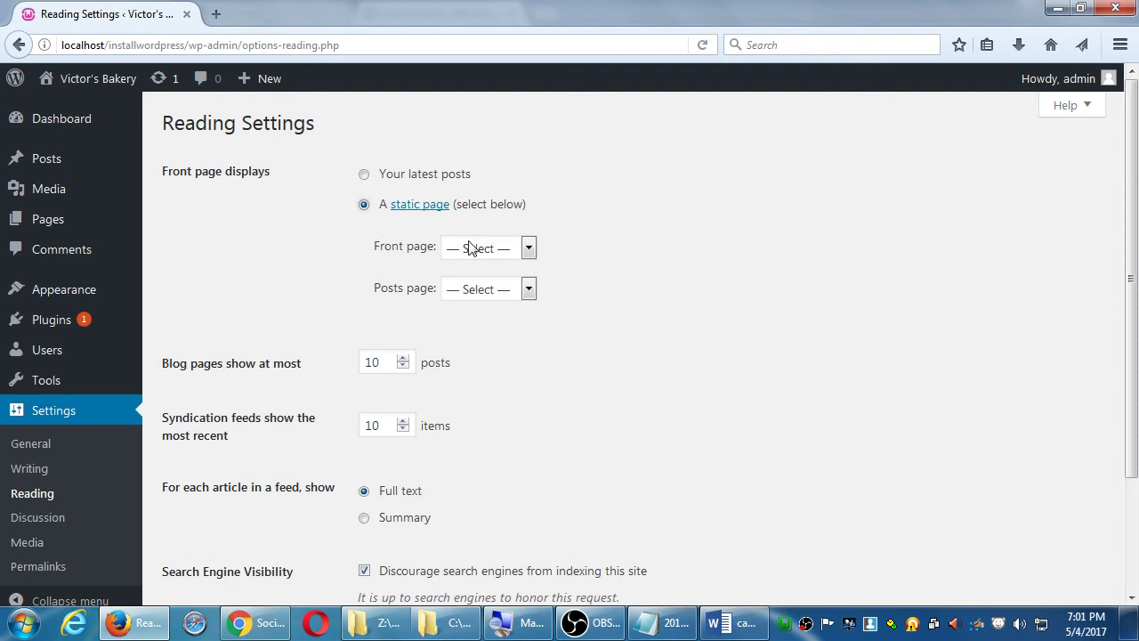
{"action": "left_click", "coordinate": [472, 248]}
{"action": "left_click", "coordinate": [481, 301]}
{"action": "left_click", "coordinate": [480, 292]}
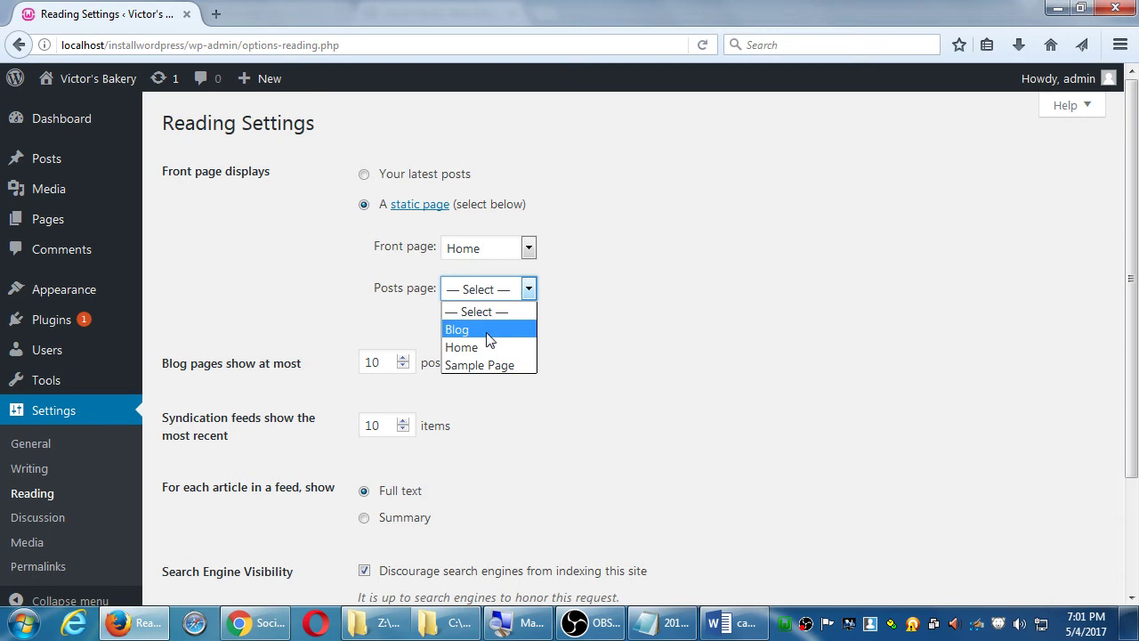
{"action": "left_click", "coordinate": [487, 339]}
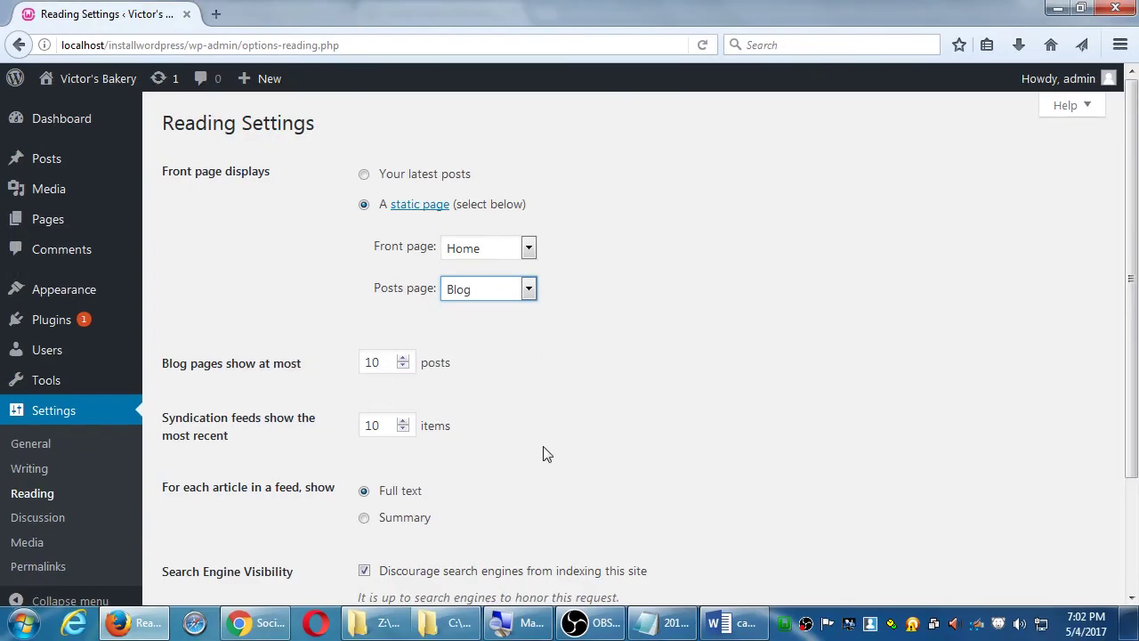
- Save the Reading Settings with Front page = Home and Posts page = Blog
{"action": "scroll", "coordinate": [565, 442], "scroll_direction": "down", "scroll_amount": 3}
{"action": "scroll", "coordinate": [563, 442], "scroll_direction": "up", "scroll_amount": 3}
{"action": "scroll", "coordinate": [563, 442], "scroll_direction": "down", "scroll_amount": 3}
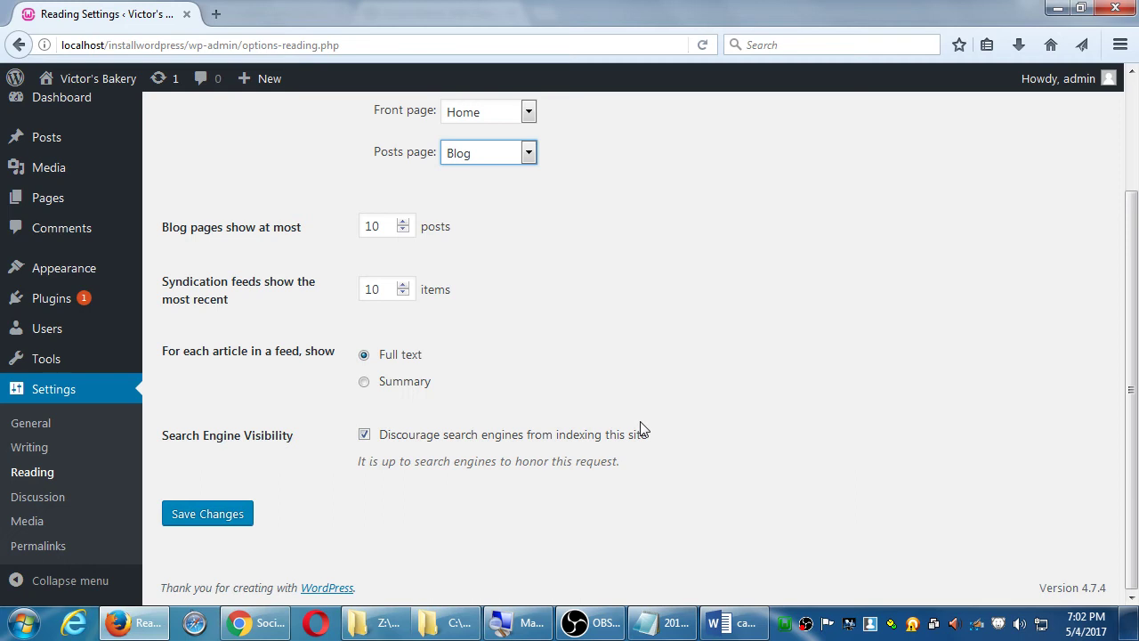
{"action": "scroll", "coordinate": [657, 355], "scroll_direction": "up", "scroll_amount": 3}
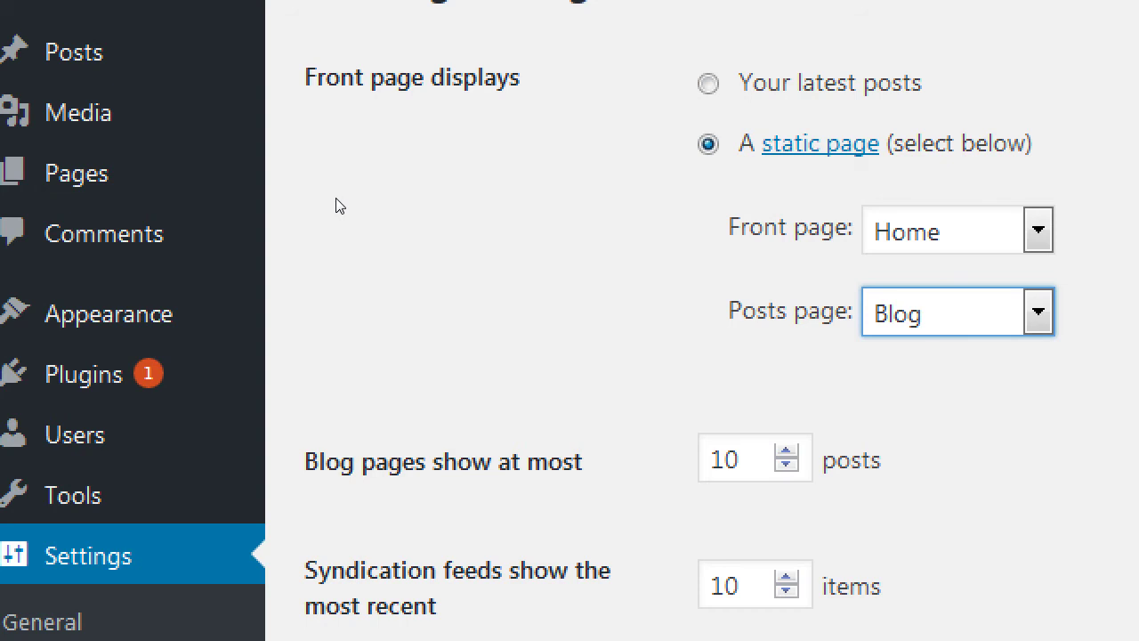
{"action": "scroll", "coordinate": [176, 224], "scroll_direction": "down", "scroll_amount": 2}
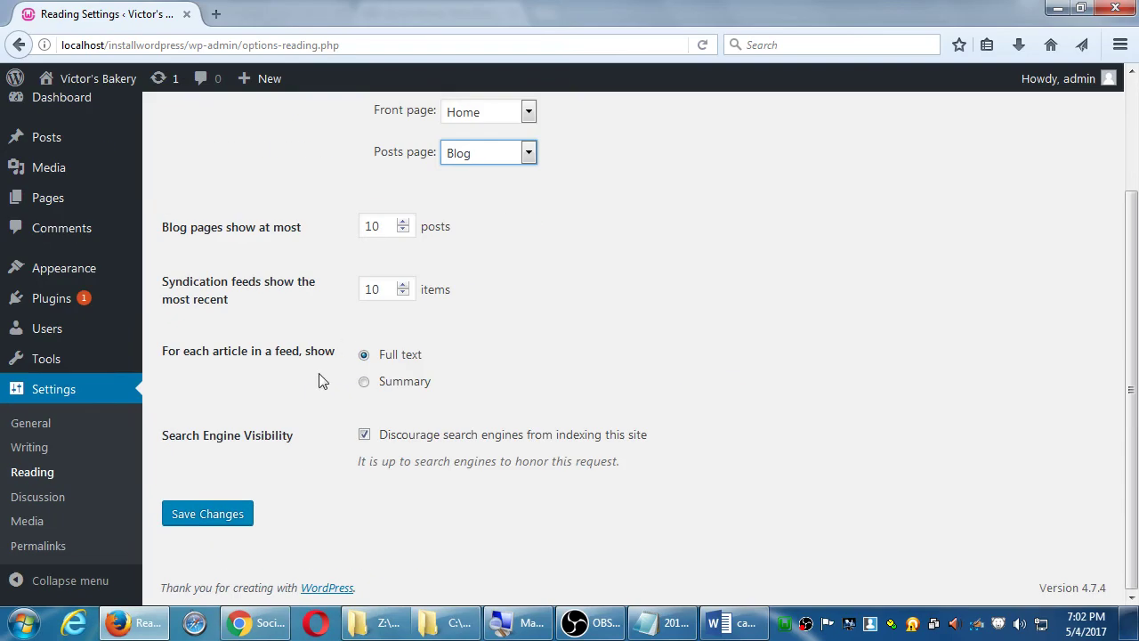
{"action": "scroll", "coordinate": [660, 121], "scroll_direction": "up", "scroll_amount": 3}
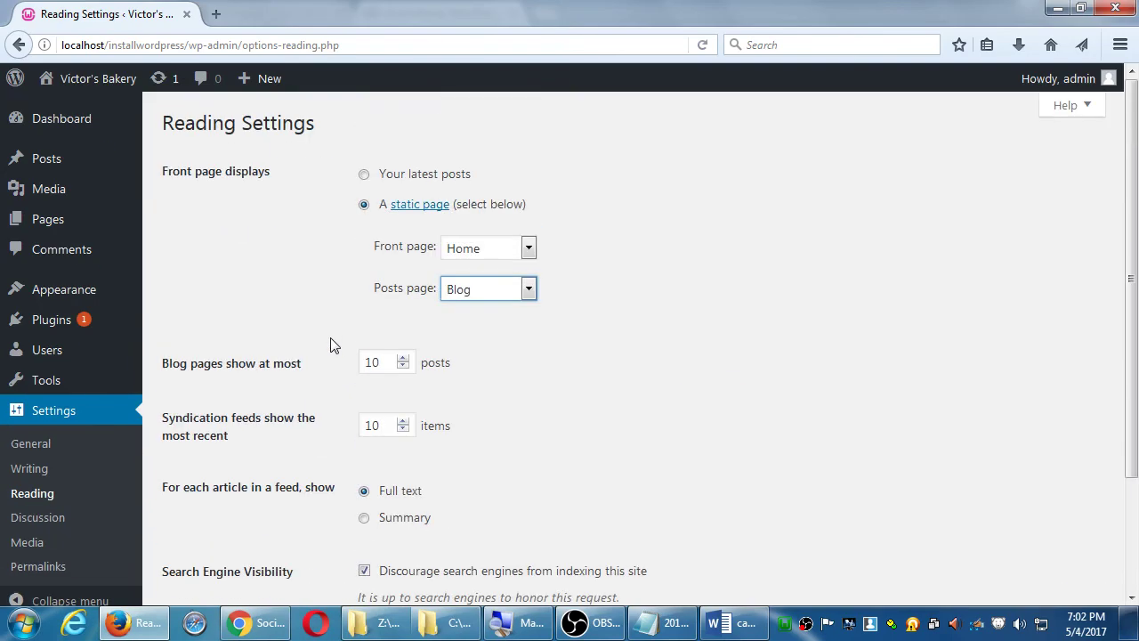
{"action": "scroll", "coordinate": [330, 345], "scroll_direction": "down", "scroll_amount": 2}
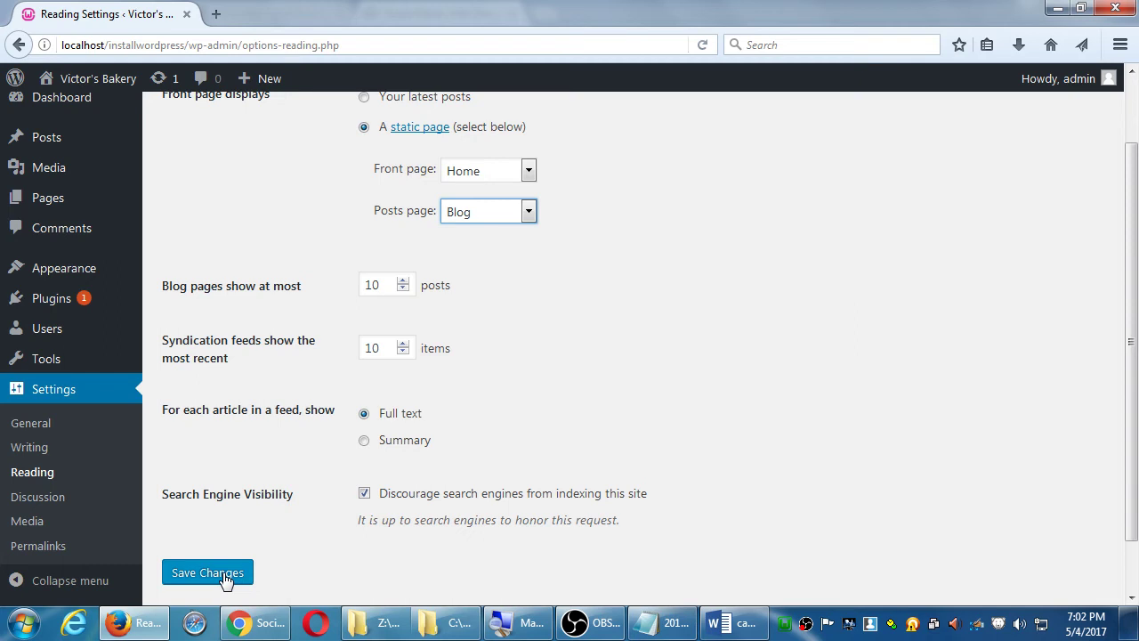
{"action": "mouse_move", "coordinate": [120, 95]}
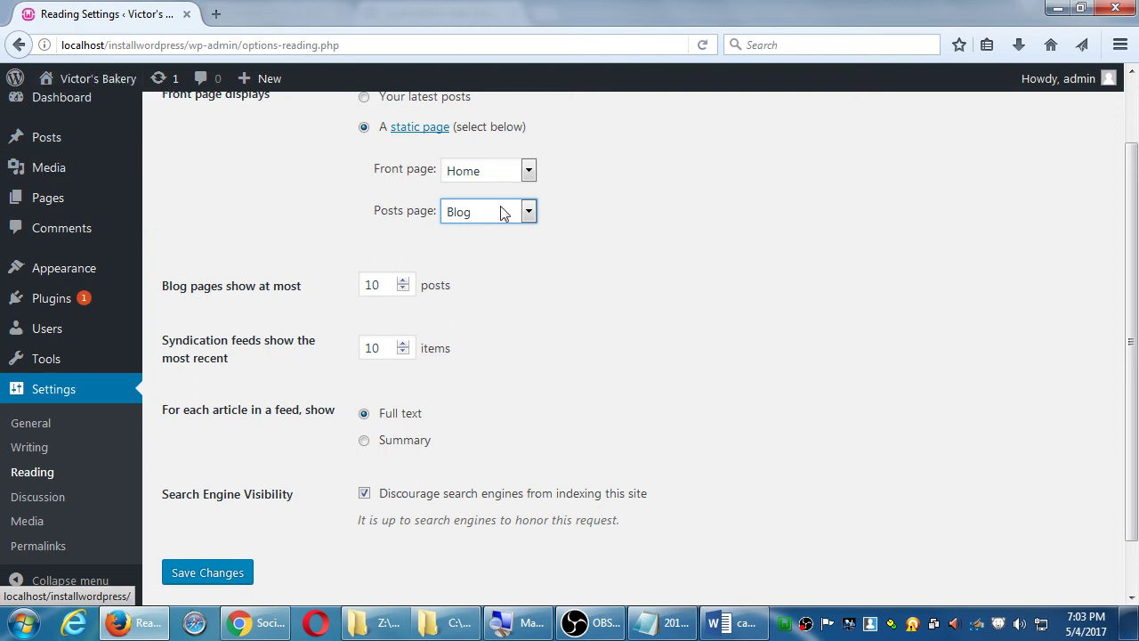
{"action": "left_click", "coordinate": [757, 249]}
{"action": "left_click", "coordinate": [207, 576]}
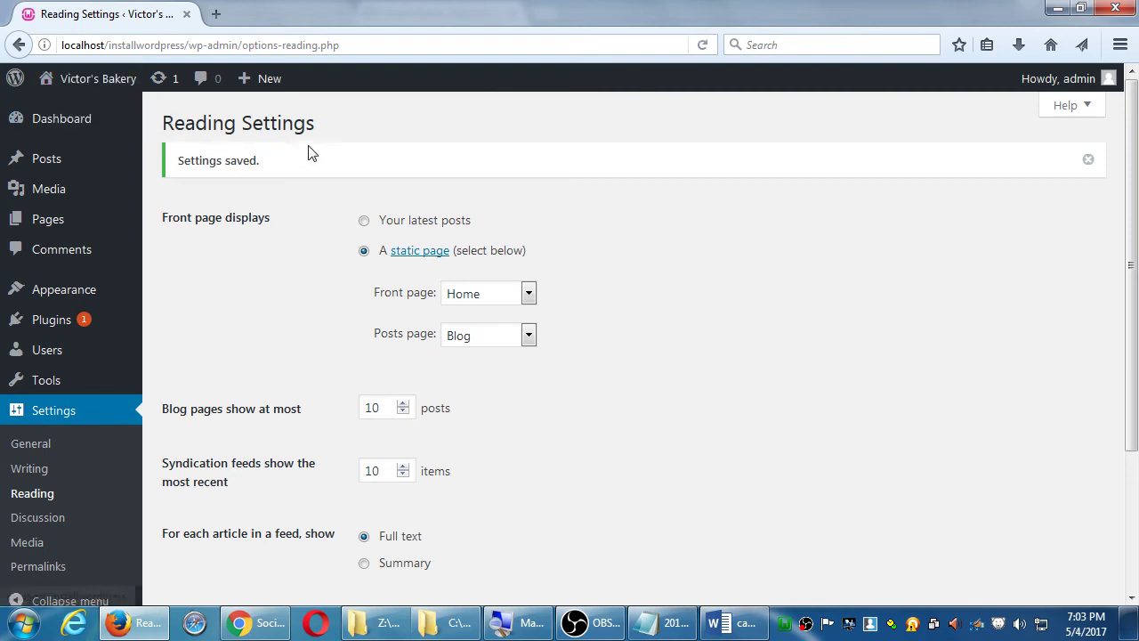
- Switch between Dashboard and Visit Site in the Victor's Bakery admin-bar menu, ending on the live front page
{"action": "left_click", "coordinate": [103, 82]}
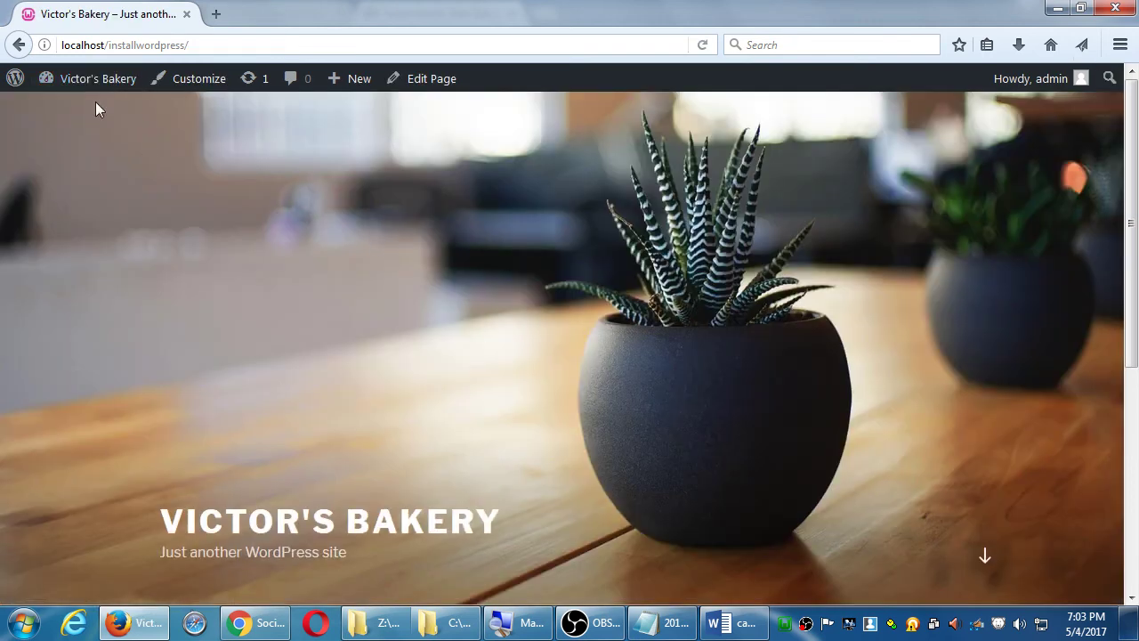
{"action": "left_click", "coordinate": [92, 82]}
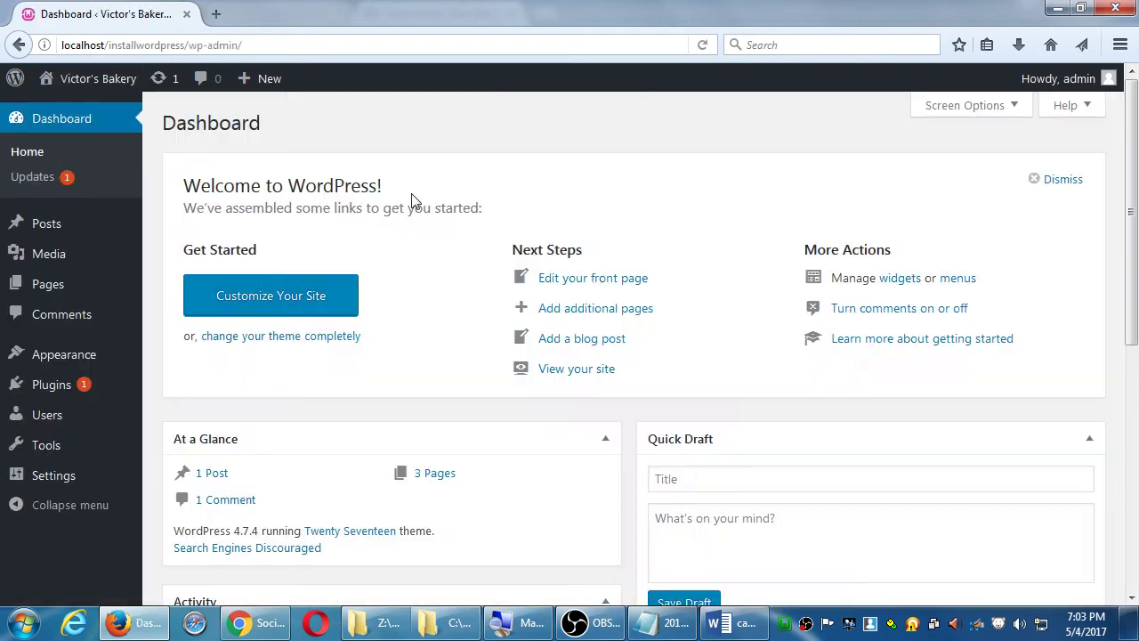
{"action": "mouse_move", "coordinate": [112, 84]}
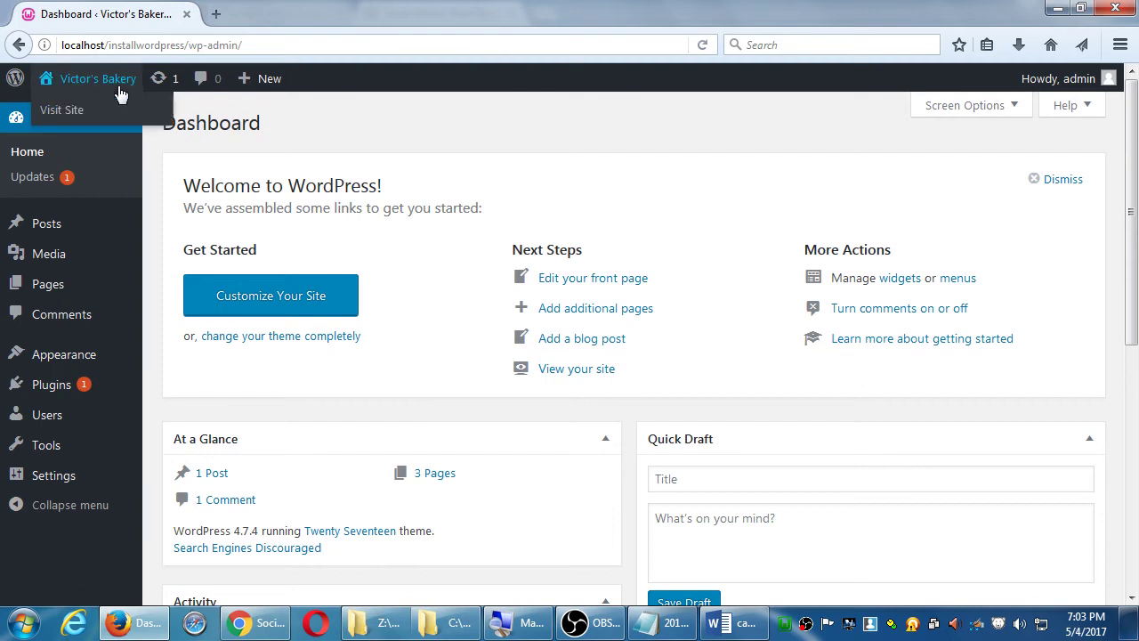
{"action": "left_click", "coordinate": [70, 121]}
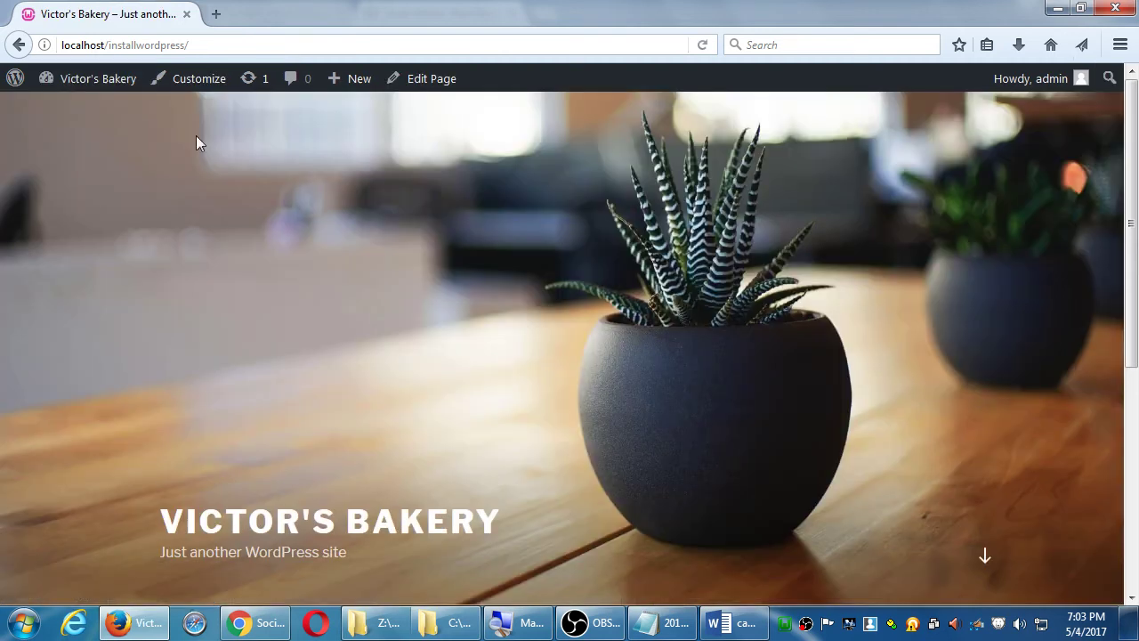
{"action": "mouse_move", "coordinate": [103, 85]}
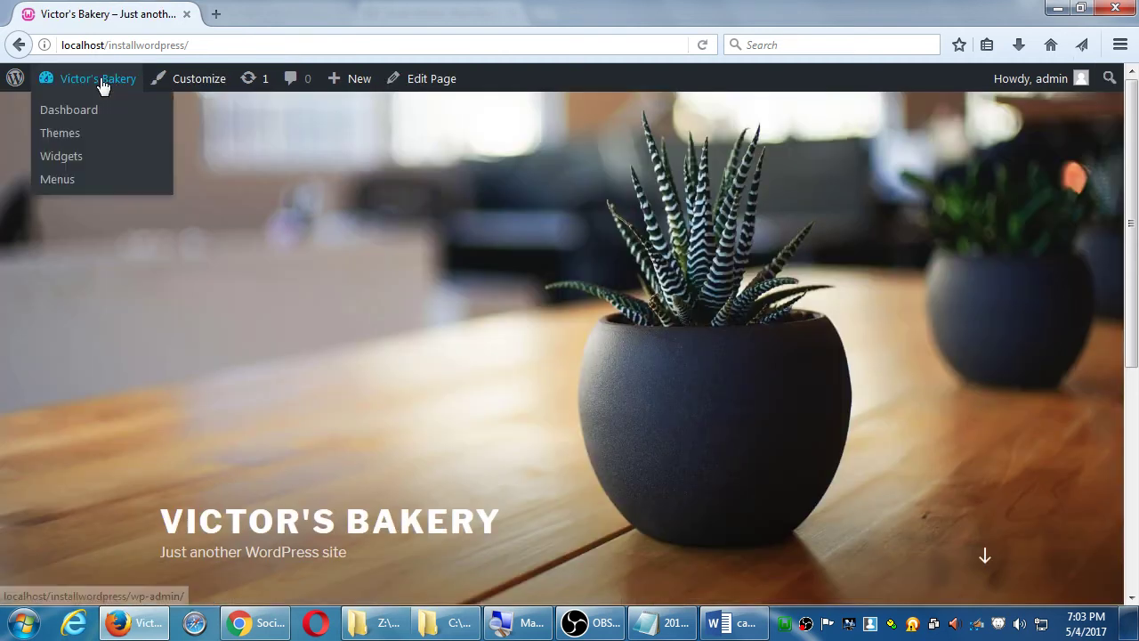
{"action": "left_click", "coordinate": [84, 110]}
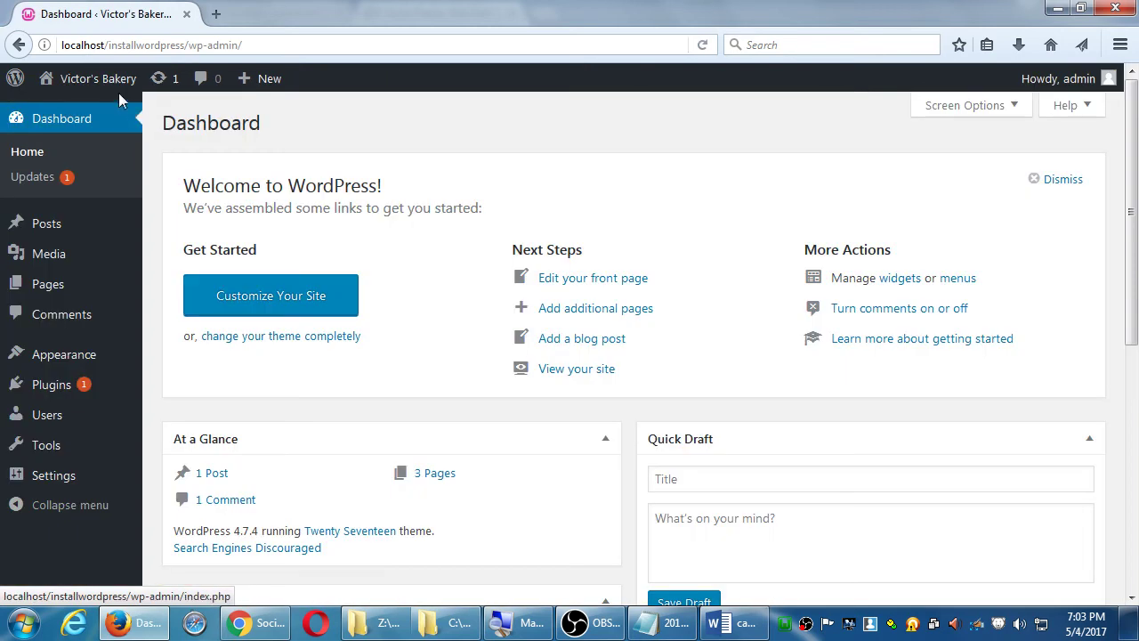
{"action": "left_click", "coordinate": [114, 85]}
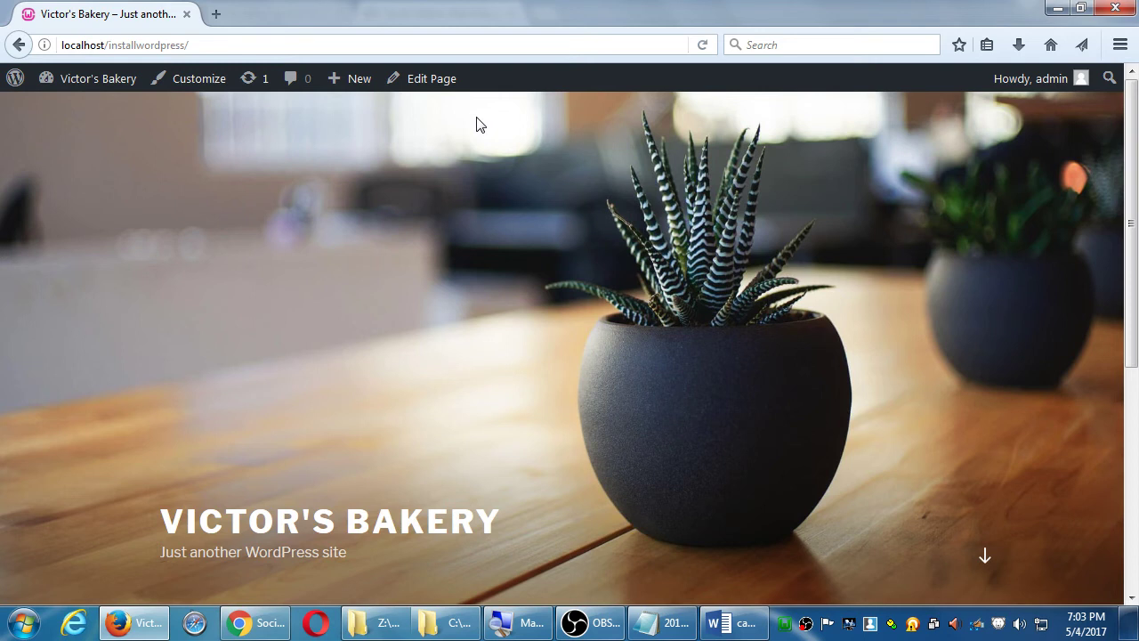
{"action": "scroll", "coordinate": [562, 169], "scroll_direction": "down", "scroll_amount": 5}
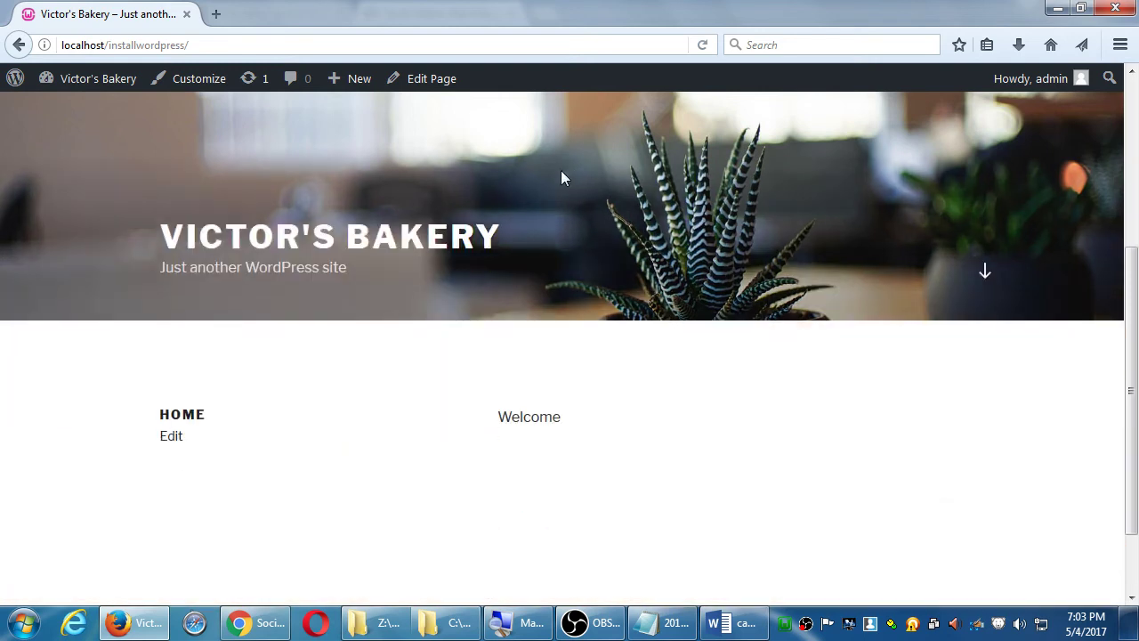
{"action": "left_click_drag", "start_coordinate": [508, 333], "coordinate": [577, 341]}
{"action": "left_click", "coordinate": [652, 347]}
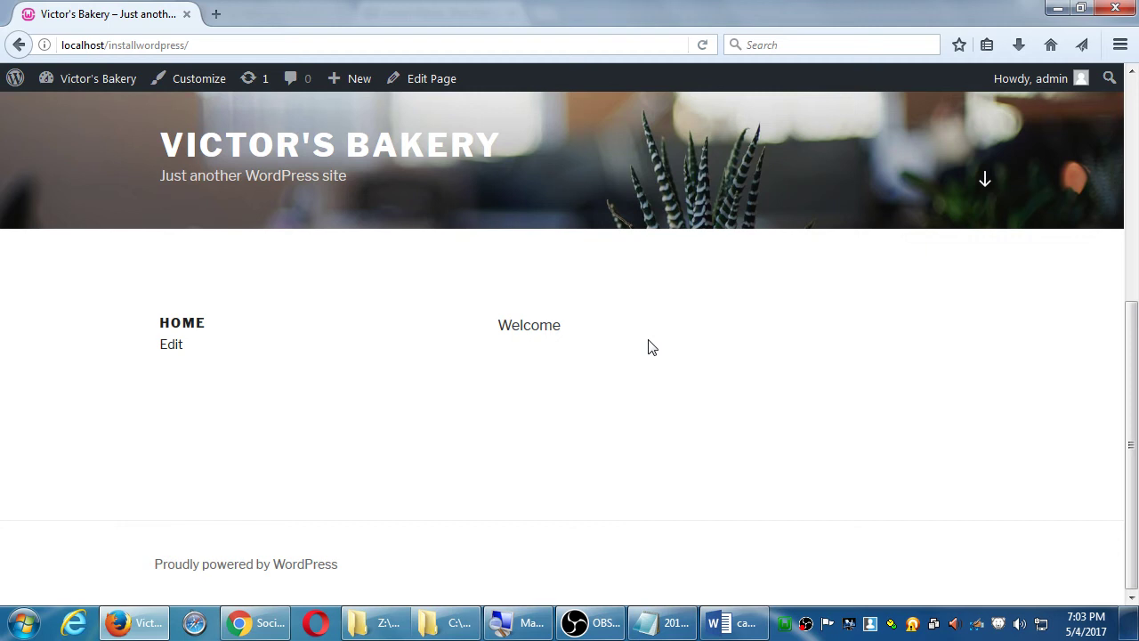
{"action": "scroll", "coordinate": [639, 325], "scroll_direction": "up", "scroll_amount": 5}
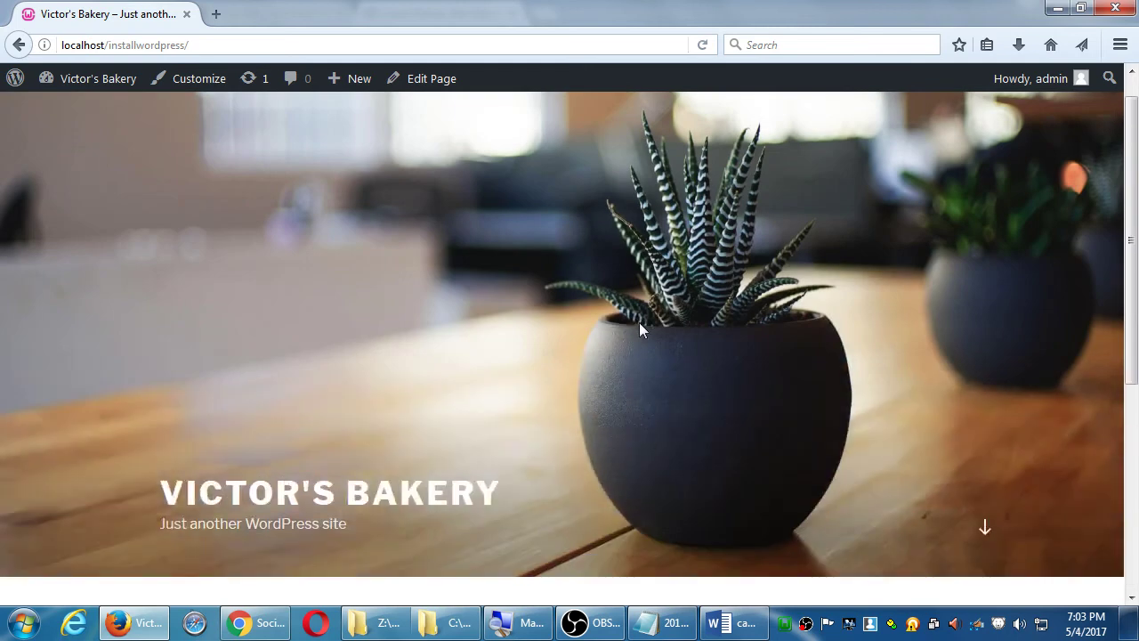
{"action": "scroll", "coordinate": [638, 322], "scroll_direction": "down", "scroll_amount": 3}
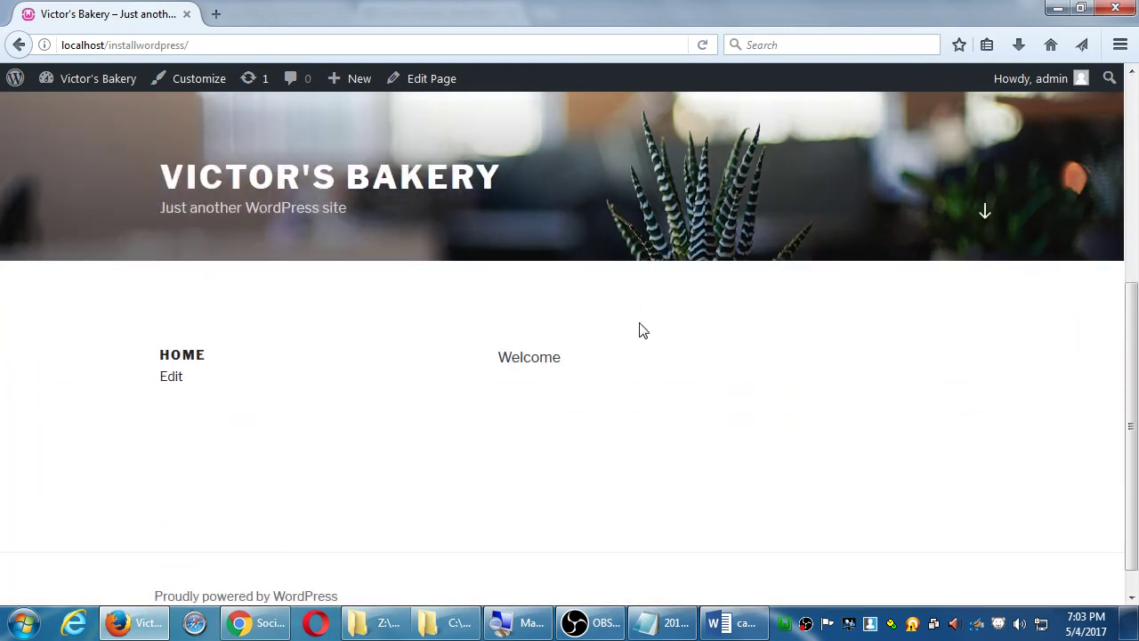
{"action": "scroll", "coordinate": [639, 322], "scroll_direction": "up", "scroll_amount": 4}
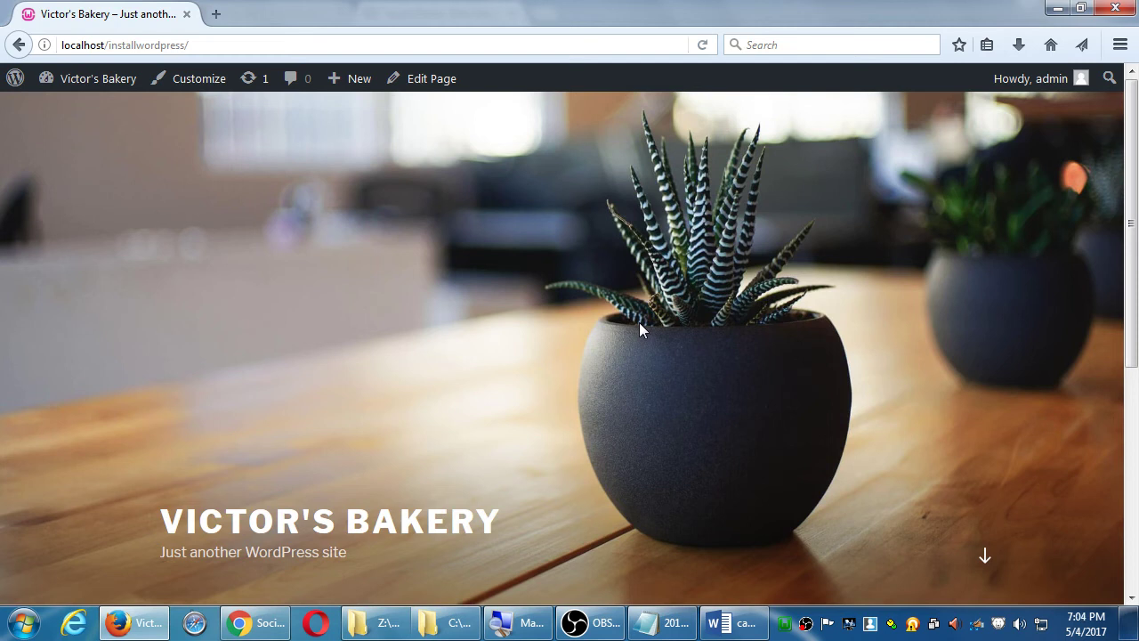
{"action": "scroll", "coordinate": [639, 322], "scroll_direction": "down", "scroll_amount": 3}
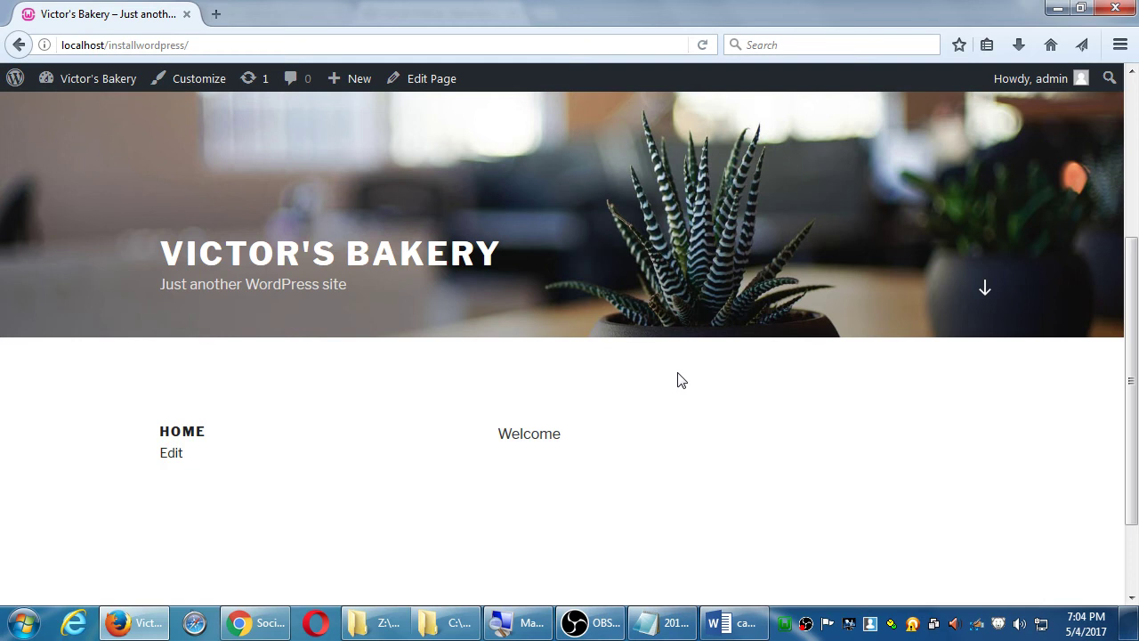
{"action": "scroll", "coordinate": [678, 379], "scroll_direction": "up", "scroll_amount": 3}
{"action": "scroll", "coordinate": [669, 370], "scroll_direction": "down", "scroll_amount": 5}
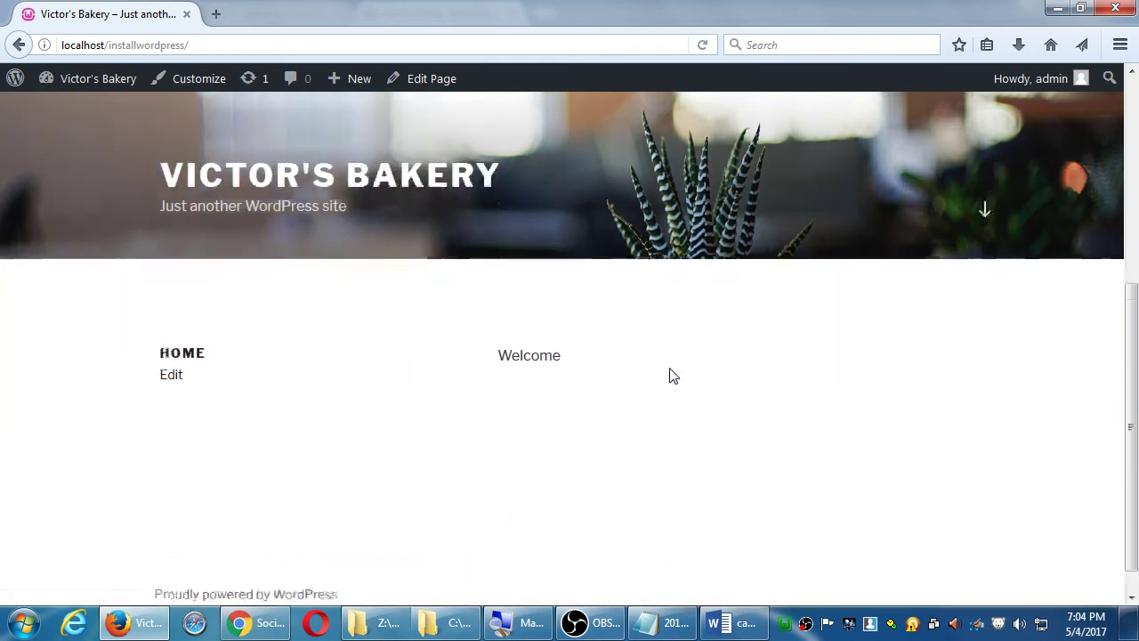
{"action": "scroll", "coordinate": [669, 369], "scroll_direction": "up", "scroll_amount": 5}
{"action": "scroll", "coordinate": [671, 377], "scroll_direction": "down", "scroll_amount": 5}
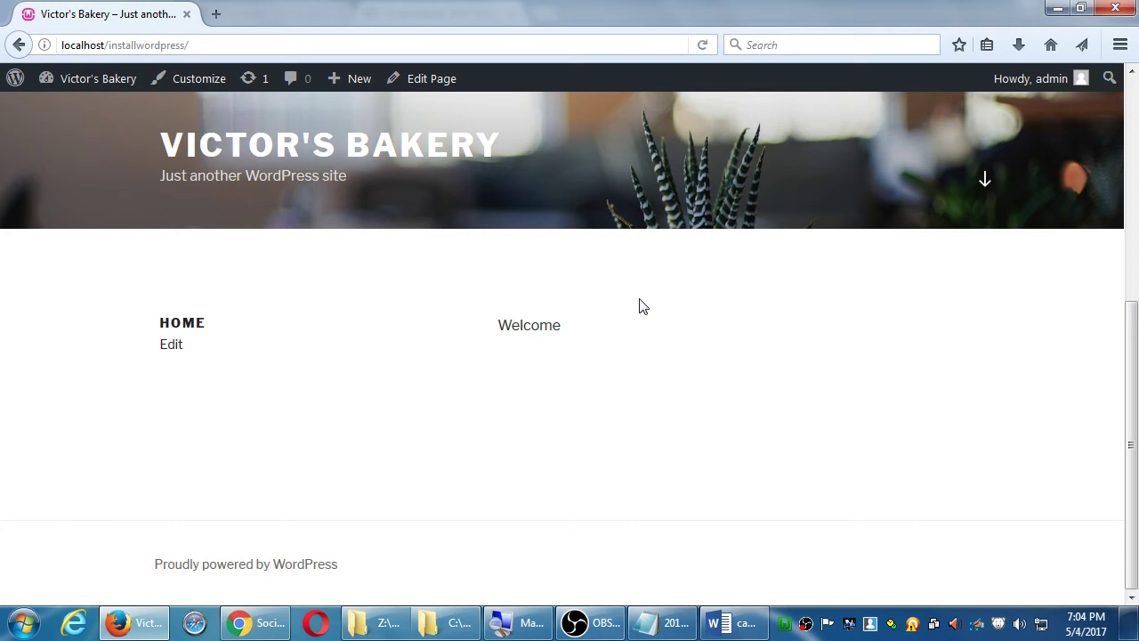
- Go to the Dashboard from the Victor's Bakery admin-bar menu
{"action": "mouse_move", "coordinate": [98, 91]}
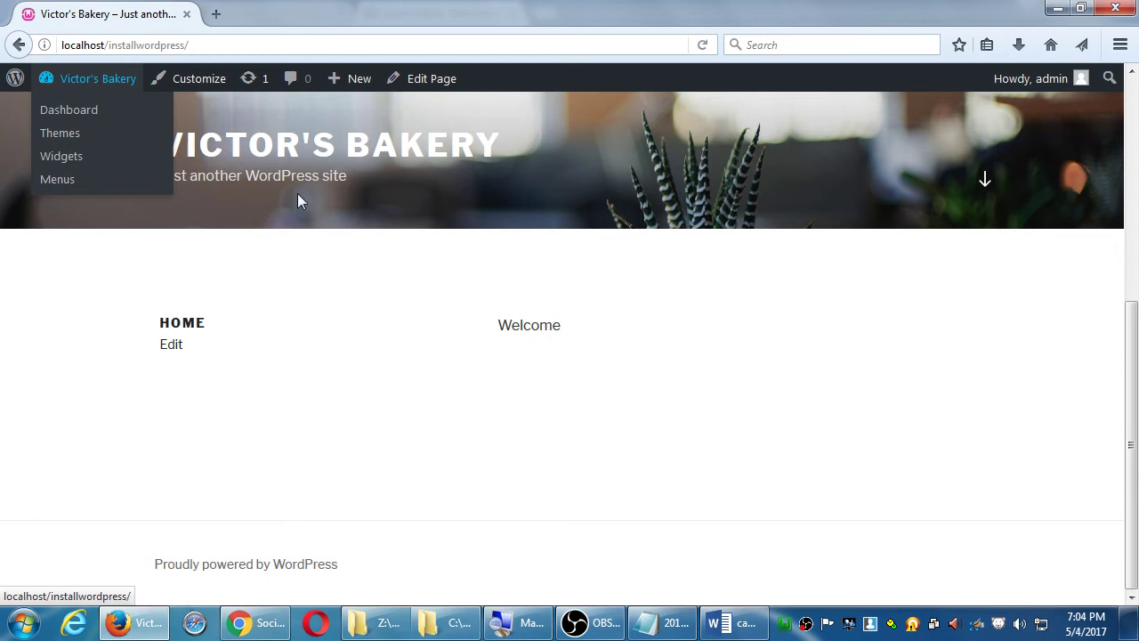
{"action": "left_click", "coordinate": [79, 111]}
{"action": "mouse_move", "coordinate": [76, 358]}
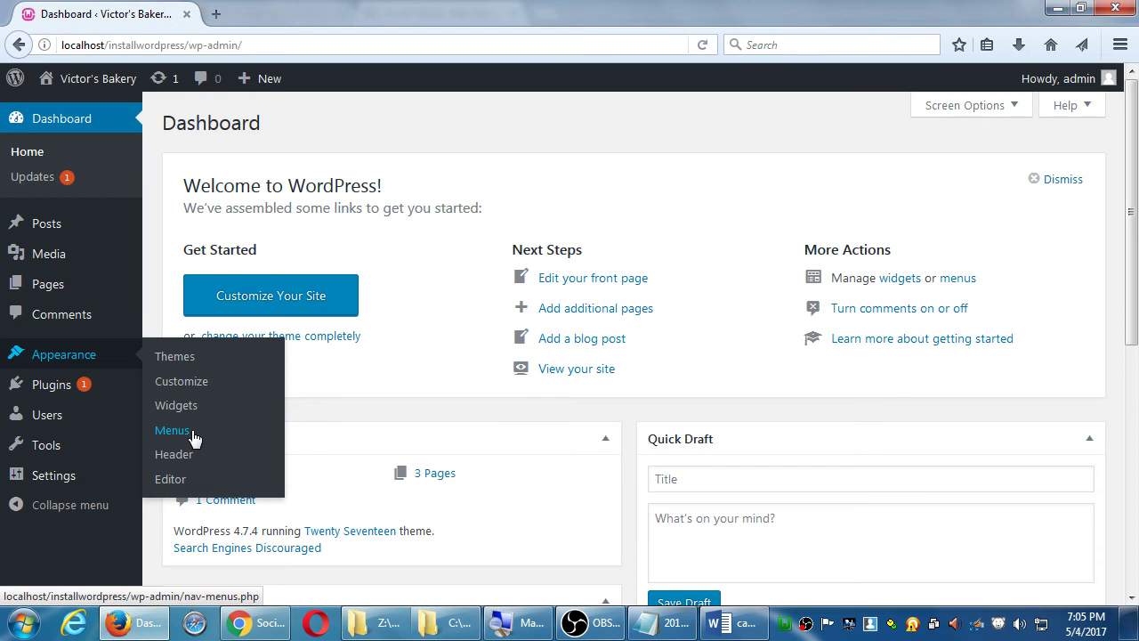
- Open Appearance > Menus, then bring the Notepad notes back in front
{"action": "left_click", "coordinate": [194, 438]}
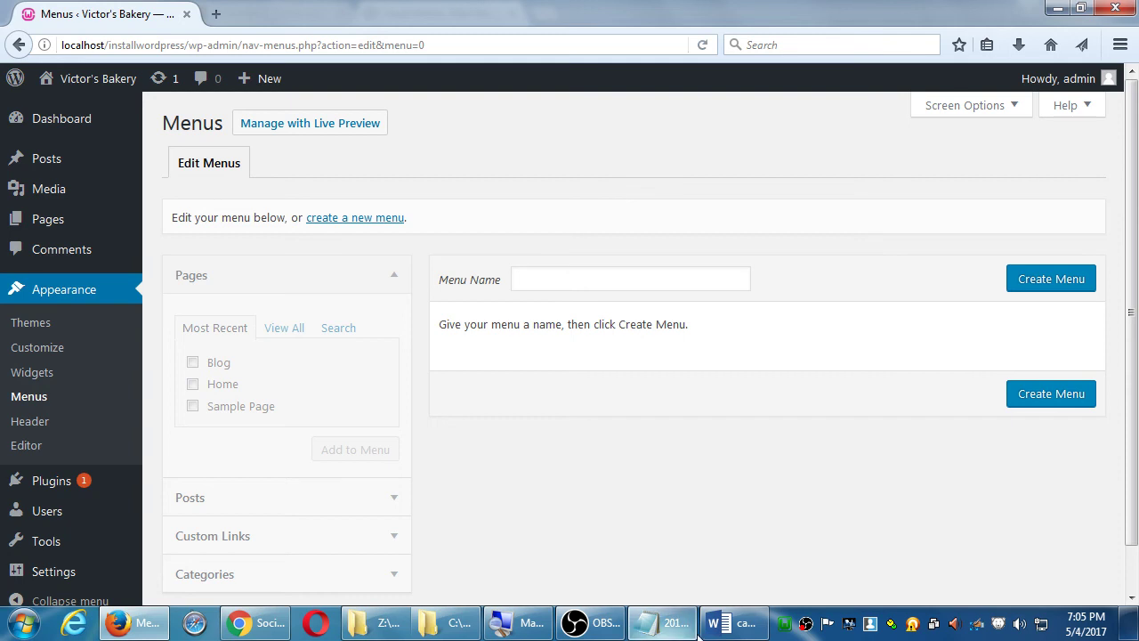
{"action": "left_click", "coordinate": [676, 629]}
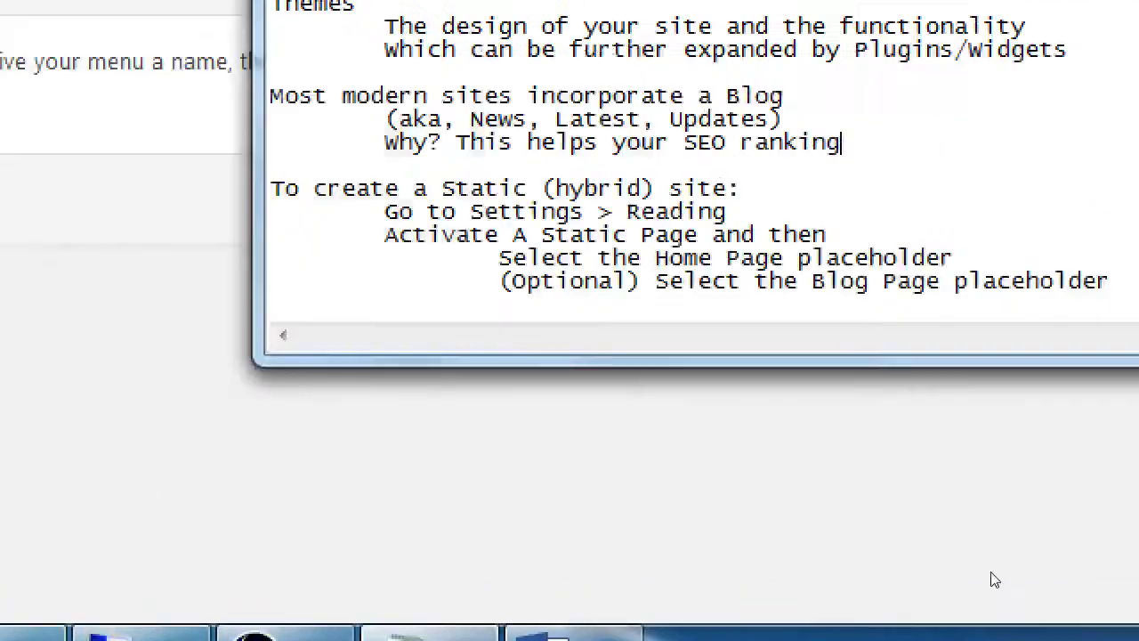
- Add a 'How to create a menu' heading with the indented line 'Dashboard > Appearance > Menus'
{"action": "key", "text": "ctrl+End"}
{"action": "key", "text": "Return"}
{"action": "key", "text": "Return"}
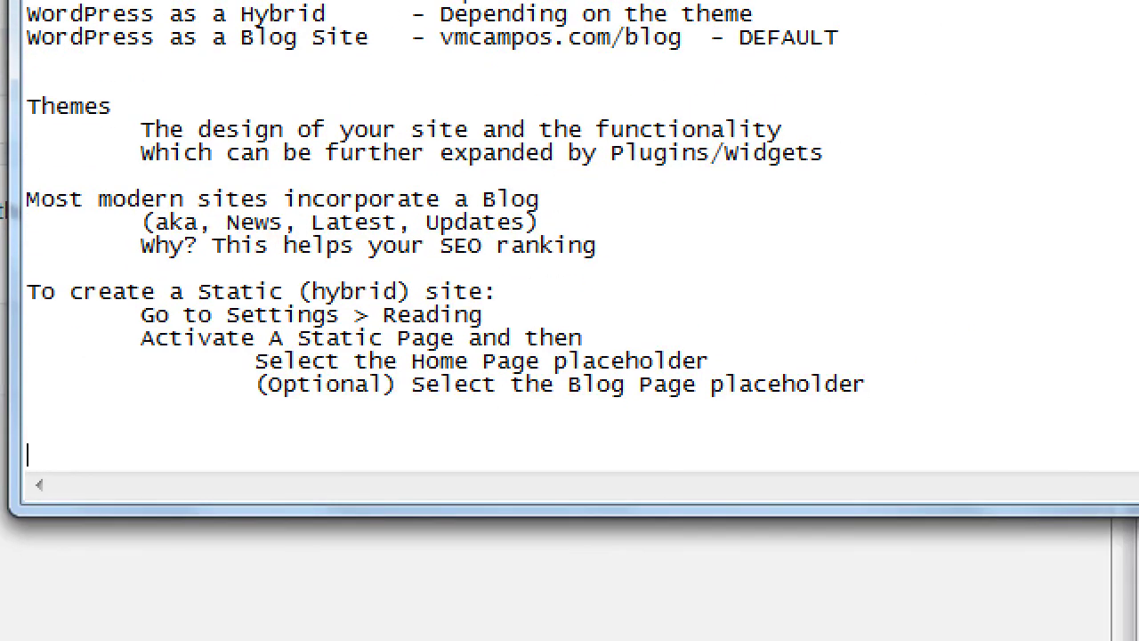
{"action": "type", "text": "How to create a mneu"}
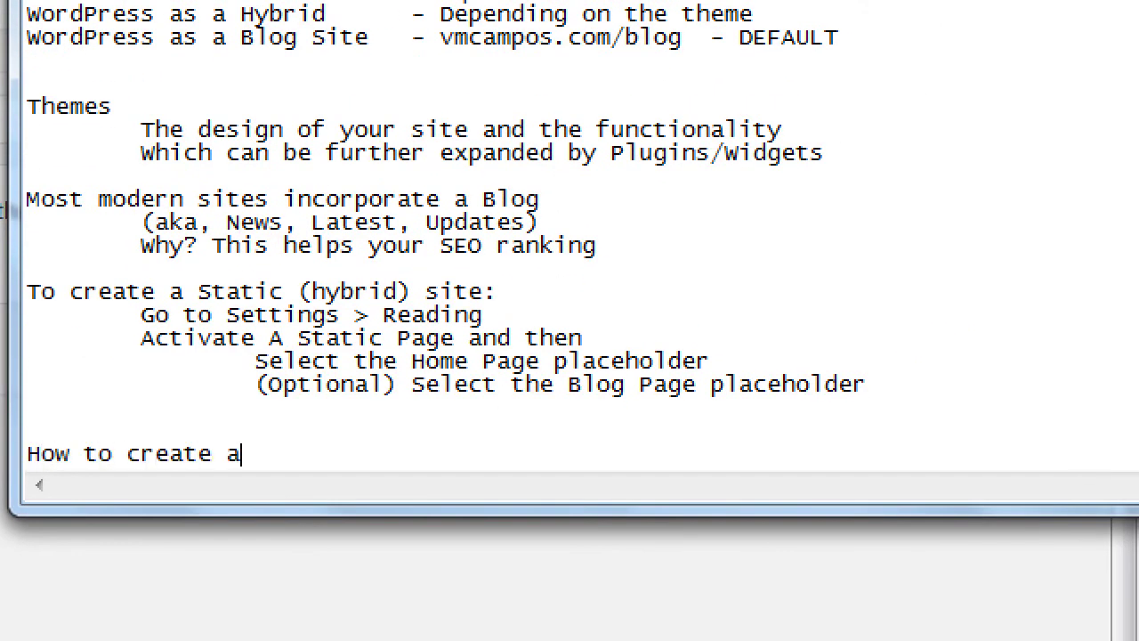
{"action": "key", "text": "BackSpace"}
{"action": "type", "text": "enU"}
{"action": "key", "text": "BackSpace"}
{"action": "type", "text": "u"}
{"action": "key", "text": "Return"}
{"action": "type", "text": "\\"}
{"action": "key", "text": "Tab"}
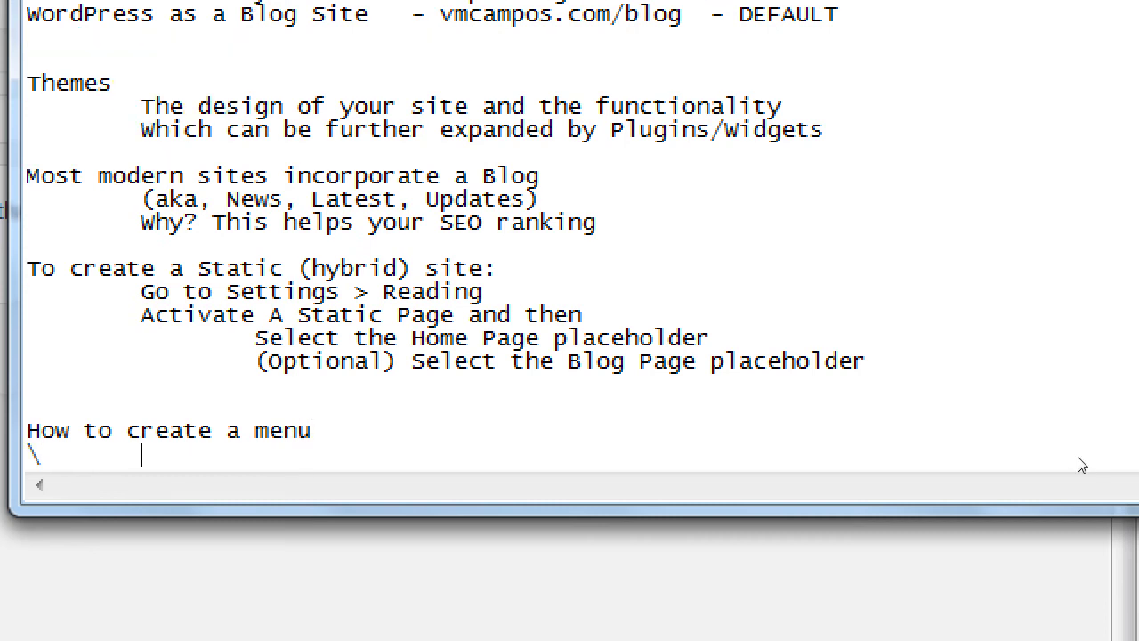
{"action": "key", "text": "BackSpace"}
{"action": "key", "text": "BackSpace"}
{"action": "key", "text": "Tab"}
{"action": "type", "text": "Dashboar"}
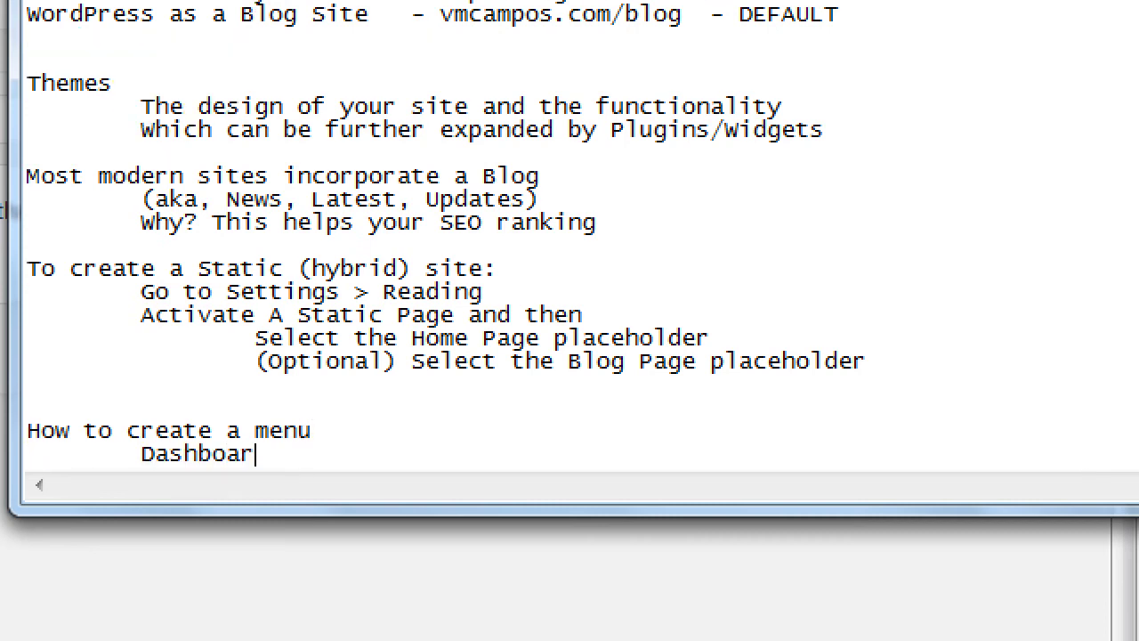
{"action": "type", "text": "d > Appearance > Me nus"}
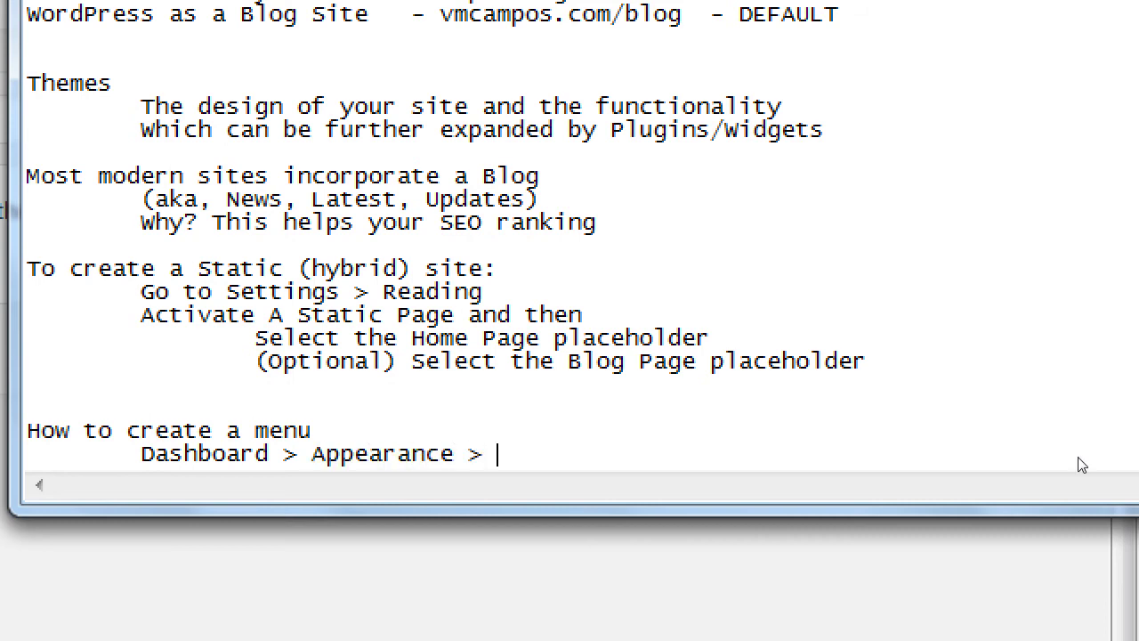
{"action": "key", "text": "BackSpace"}
{"action": "key", "text": "BackSpace"}
{"action": "key", "text": "BackSpace"}
{"action": "key", "text": "BackSpace"}
{"action": "type", "text": "nus"}
{"action": "key", "text": "Return"}
{"action": "key", "text": "Tab"}
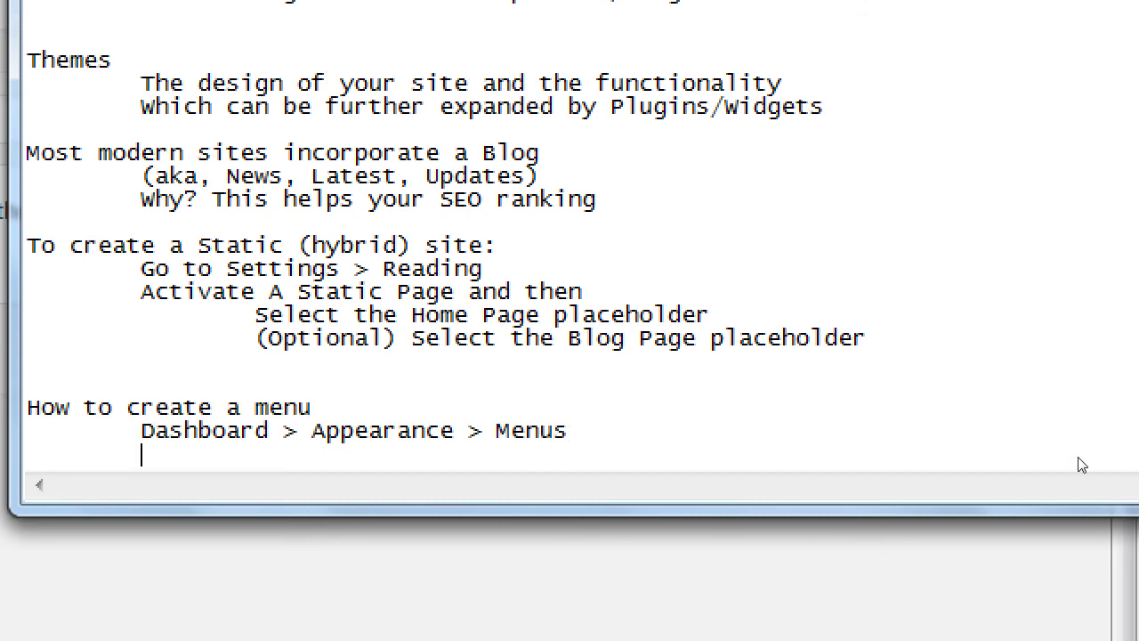
- List the steps 'Name a menu and click Create Menu', 'Select its Location', 'Add Pages/Posts/Products', 'Save'
{"action": "type", "text": "Name a menu and"}
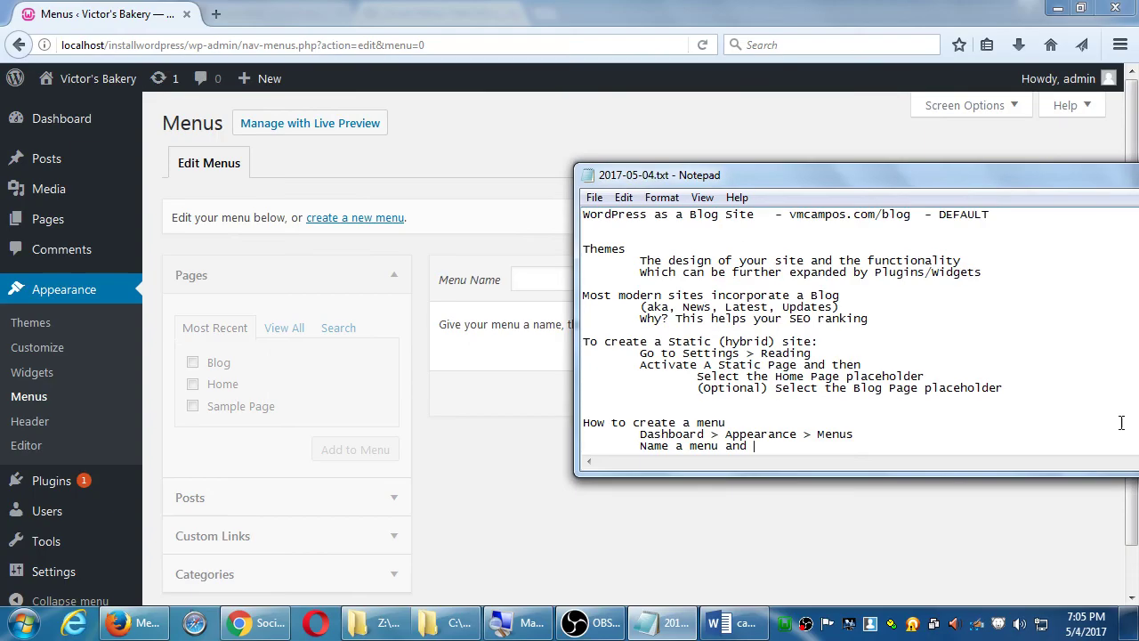
{"action": "left_click_drag", "start_coordinate": [937, 153], "coordinate": [855, 198]}
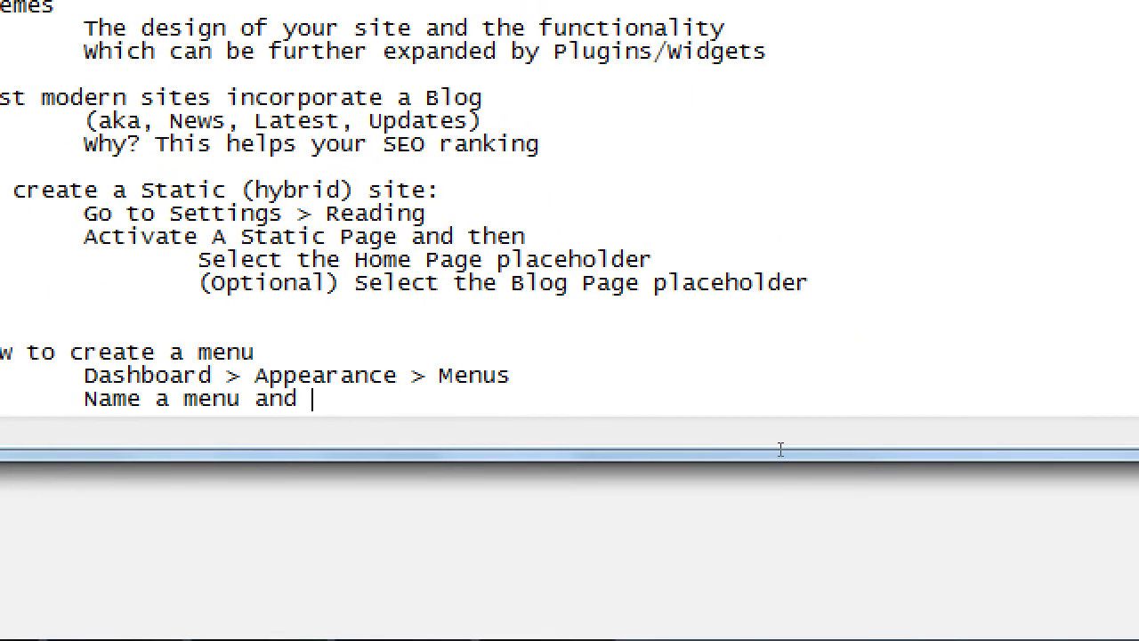
{"action": "type", "text": "click Create e"}
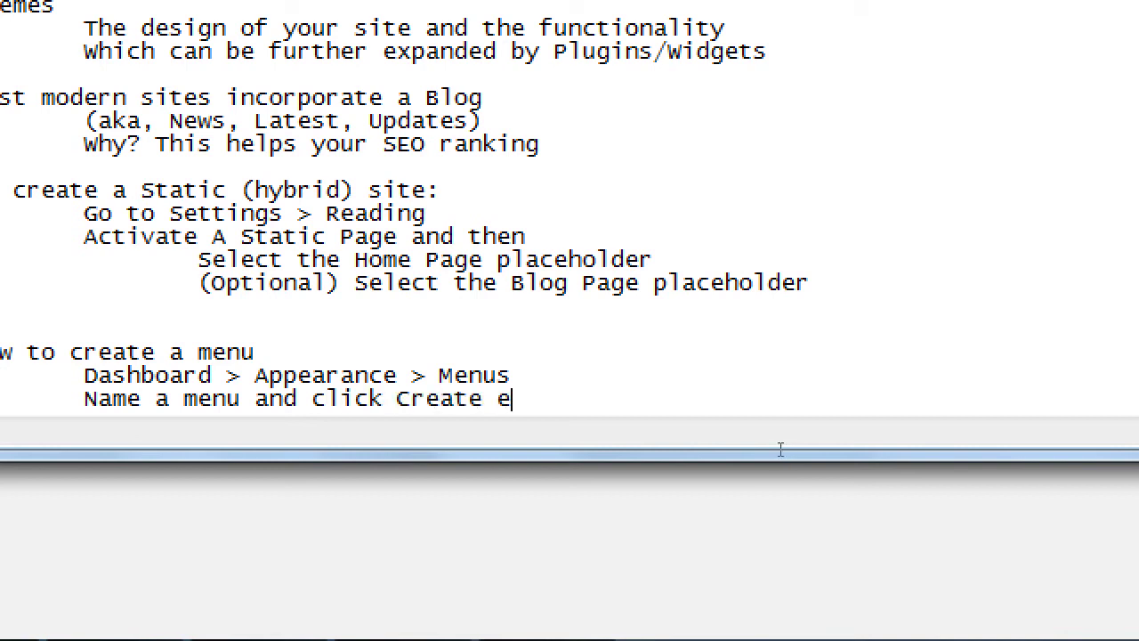
{"action": "key", "text": "BackSpace"}
{"action": "type", "text": "Menu"}
{"action": "key", "text": "Return"}
{"action": "key", "text": "Tab"}
{"action": "type", "text": "Select "}
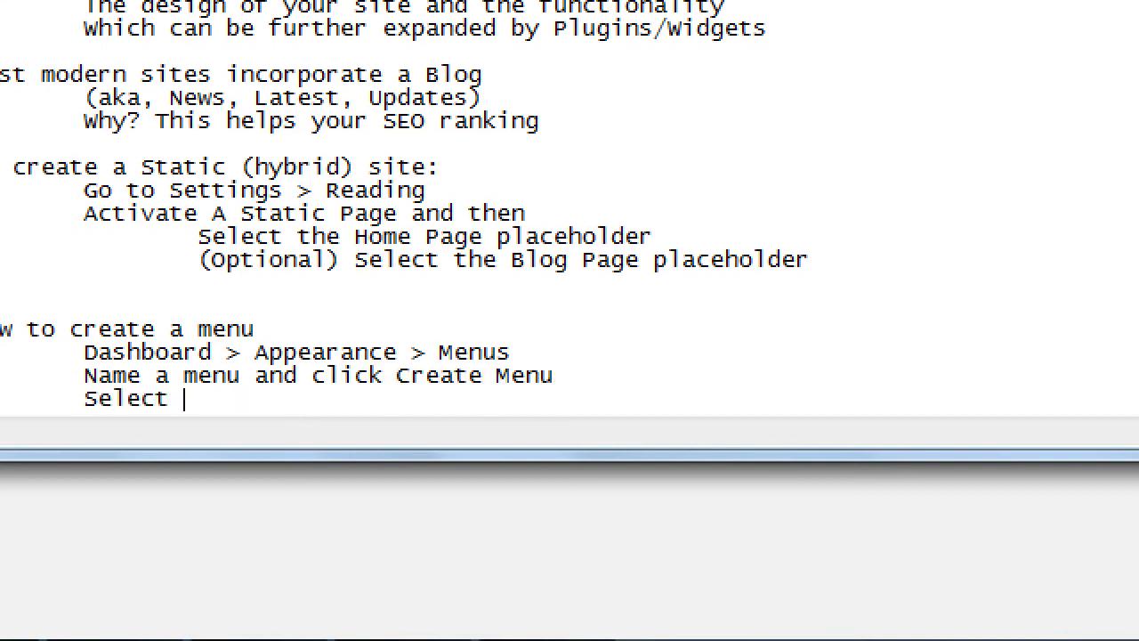
{"action": "type", "text": "its Location"}
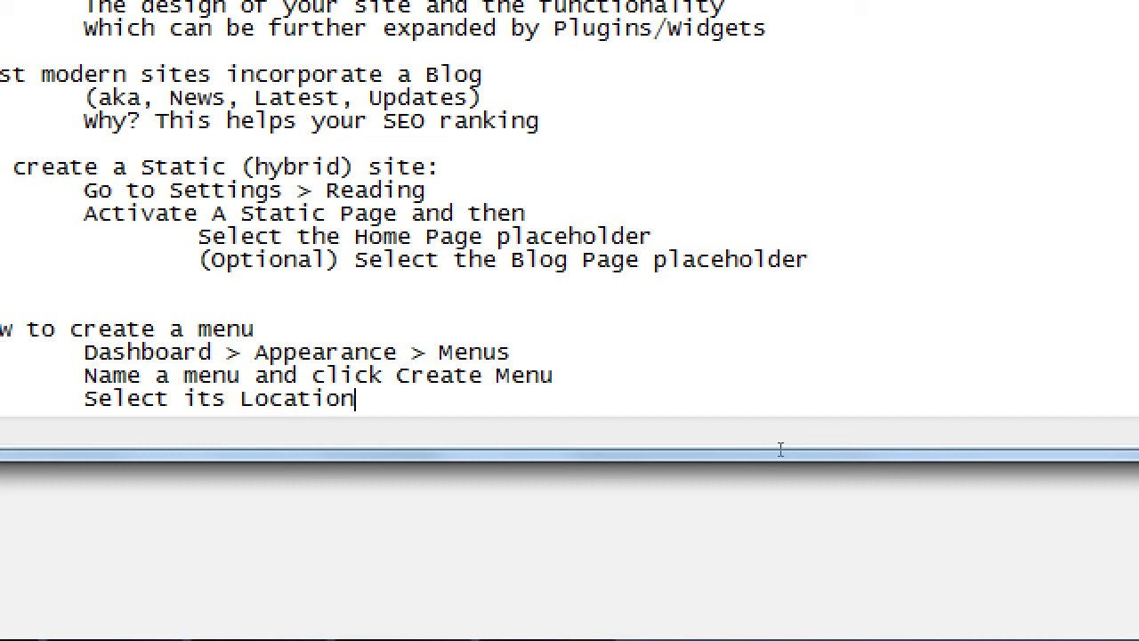
{"action": "key", "text": "Return"}
{"action": "key", "text": "Tab"}
{"action": "type", "text": "Add Pages/"}
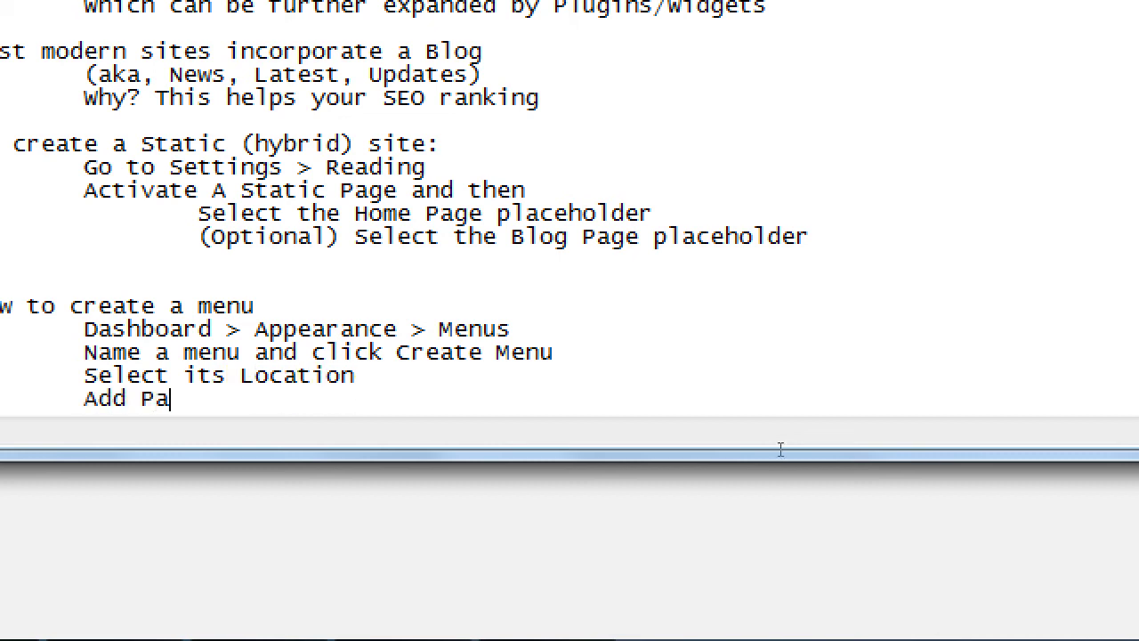
{"action": "key", "text": "BackSpace"}
{"action": "type", "text": "s/Pos"}
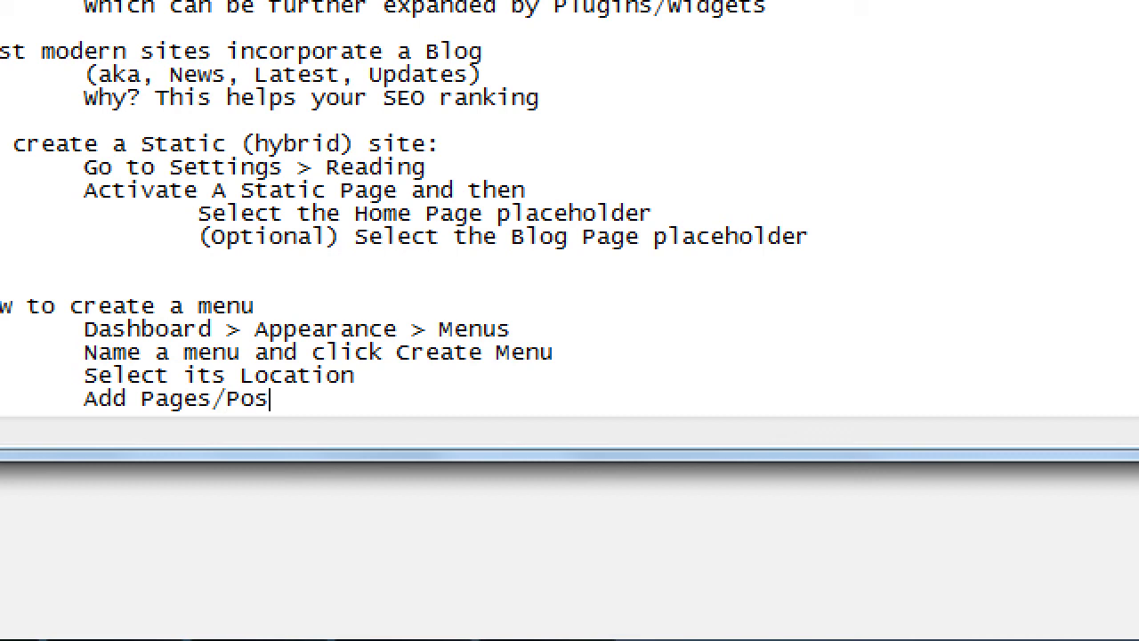
{"action": "type", "text": "ts/Products"}
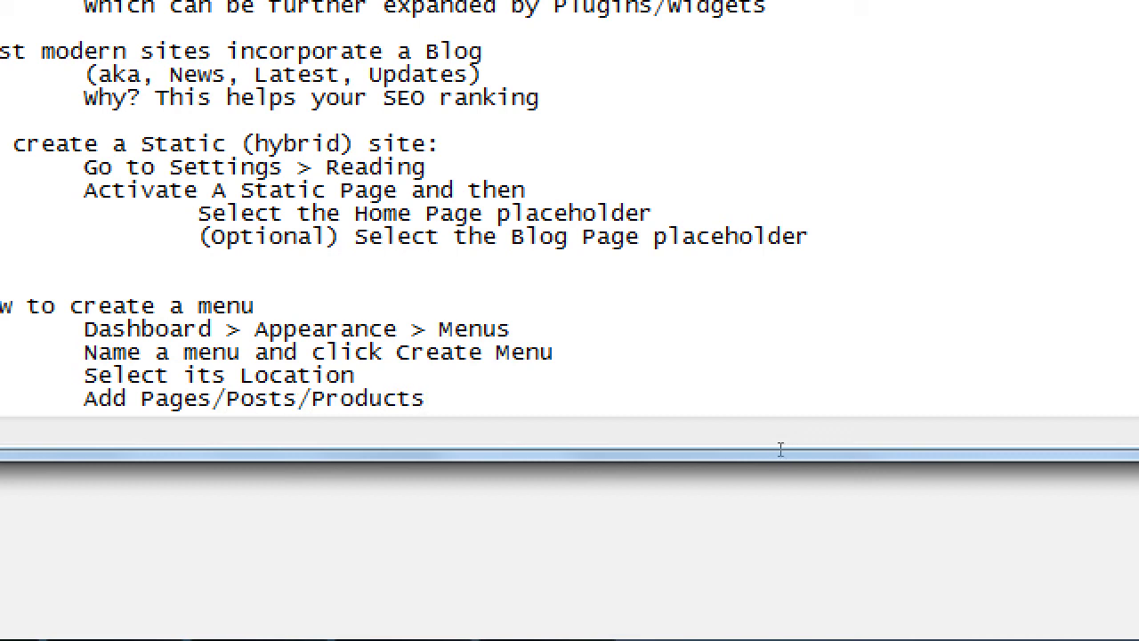
{"action": "key", "text": "Return"}
{"action": "type", "text": "Save"}
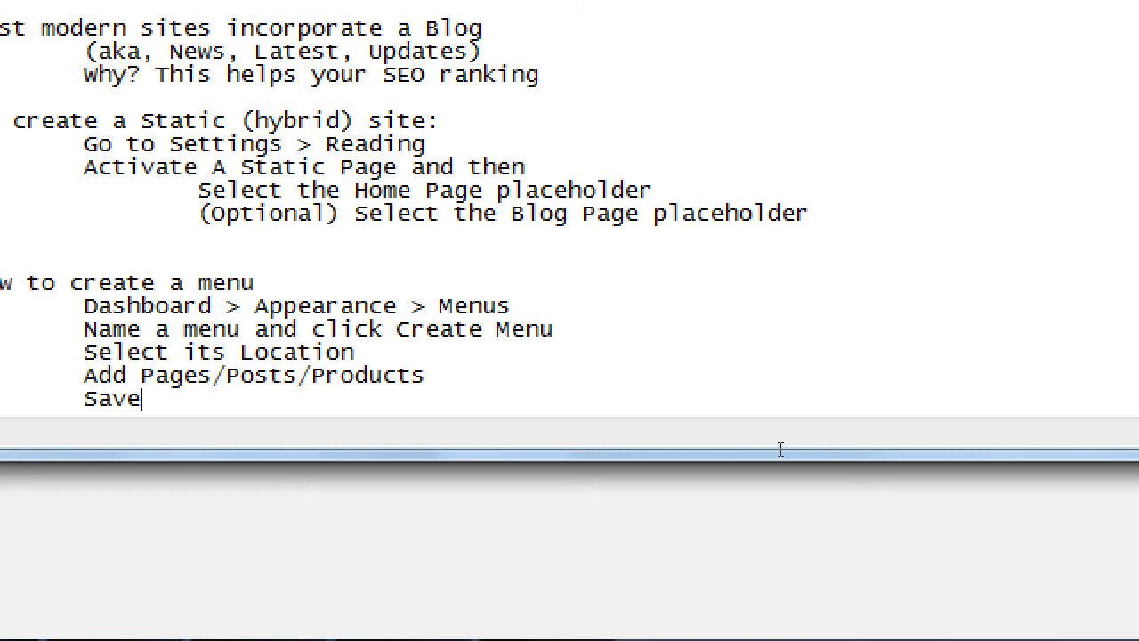
- Insert an '(Optional) Arrange items' line above Save
{"action": "key", "text": "Up"}
{"action": "key", "text": "End"}
{"action": "key", "text": "Return"}
{"action": "key", "text": "ctrl+End"}
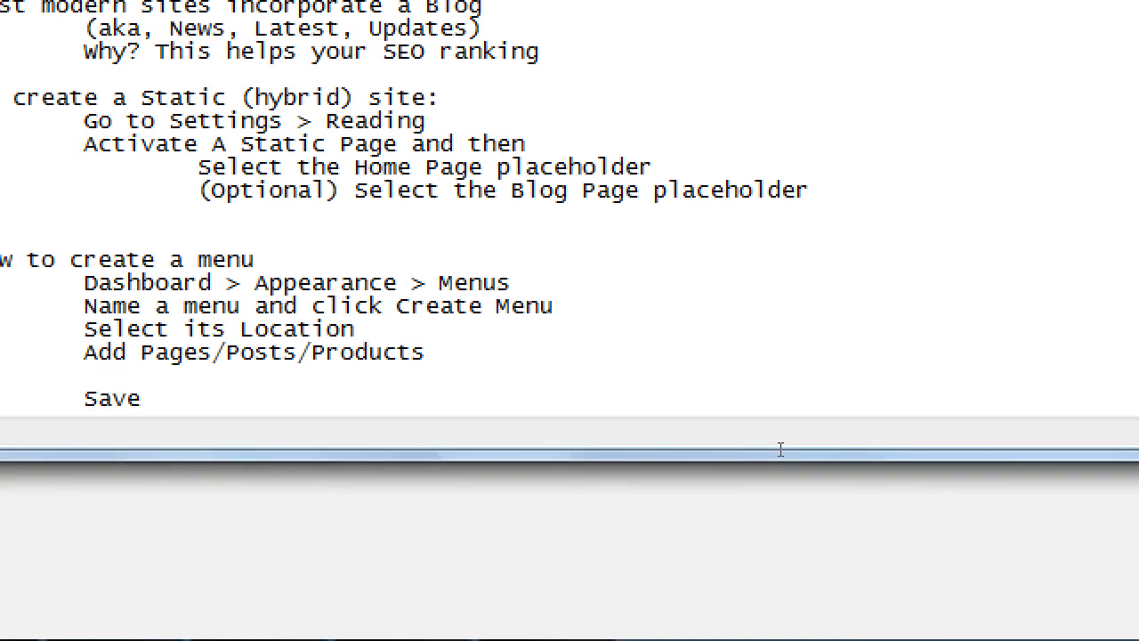
{"action": "type", "text": "Arrange items i"}
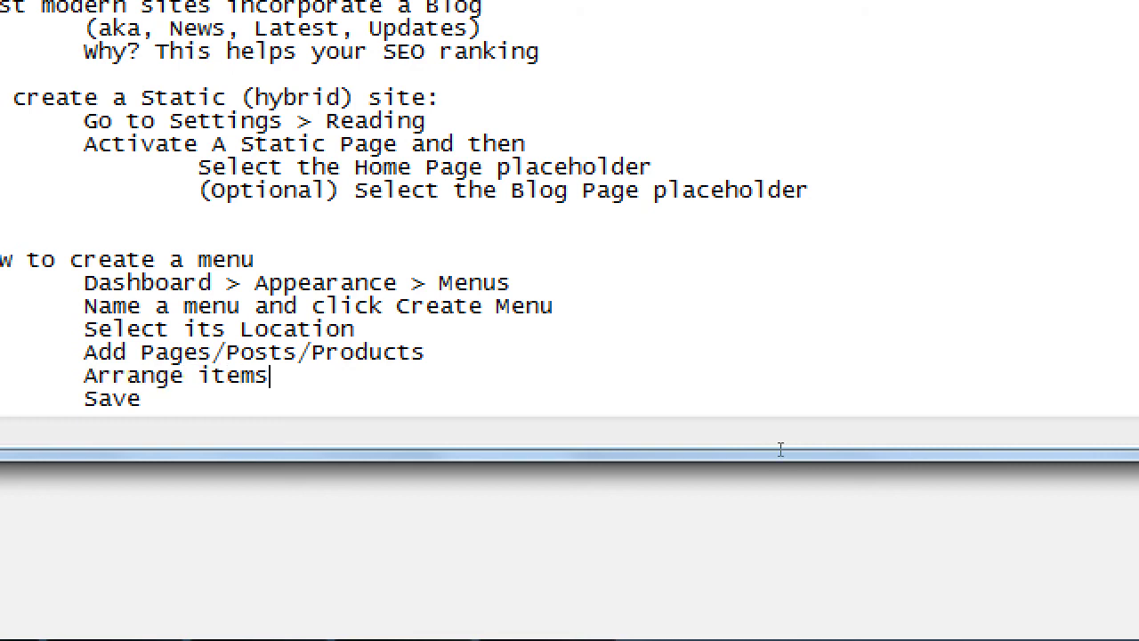
{"action": "key", "text": "ctrl+Left"}
{"action": "key", "text": "ctrl+Left"}
{"action": "key", "text": "ctrl+Left"}
{"action": "type", "text": "(Optional)"}
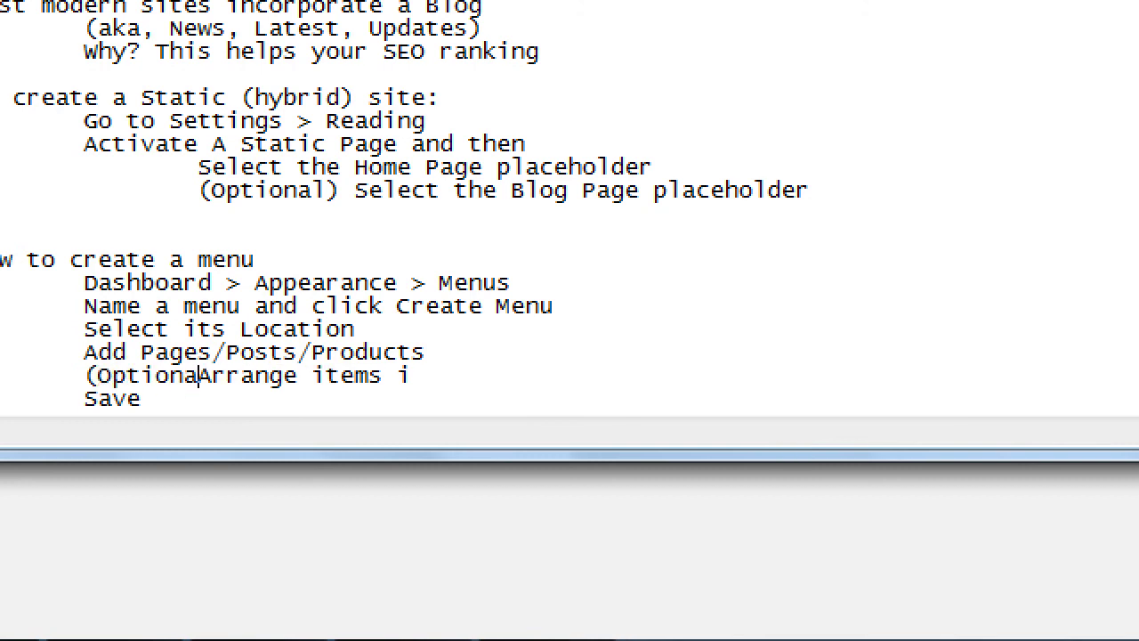
{"action": "key", "text": "End"}
{"action": "key", "text": "BackSpace"}
{"action": "key", "text": "BackSpace"}
{"action": "key", "text": "BackSpace"}
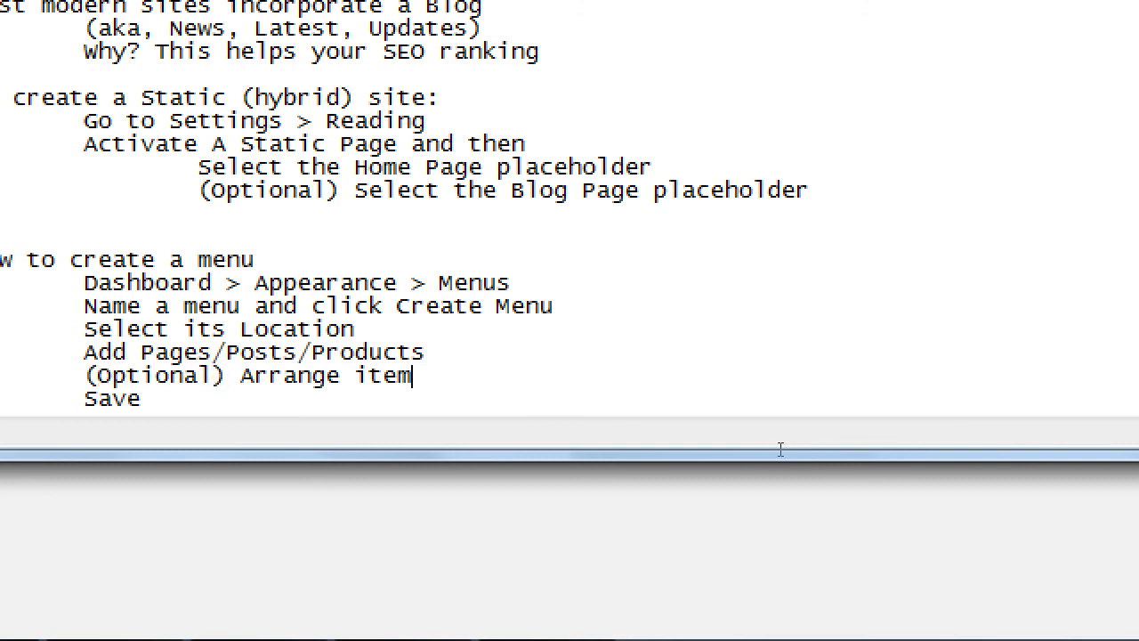
{"action": "type", "text": "s"}
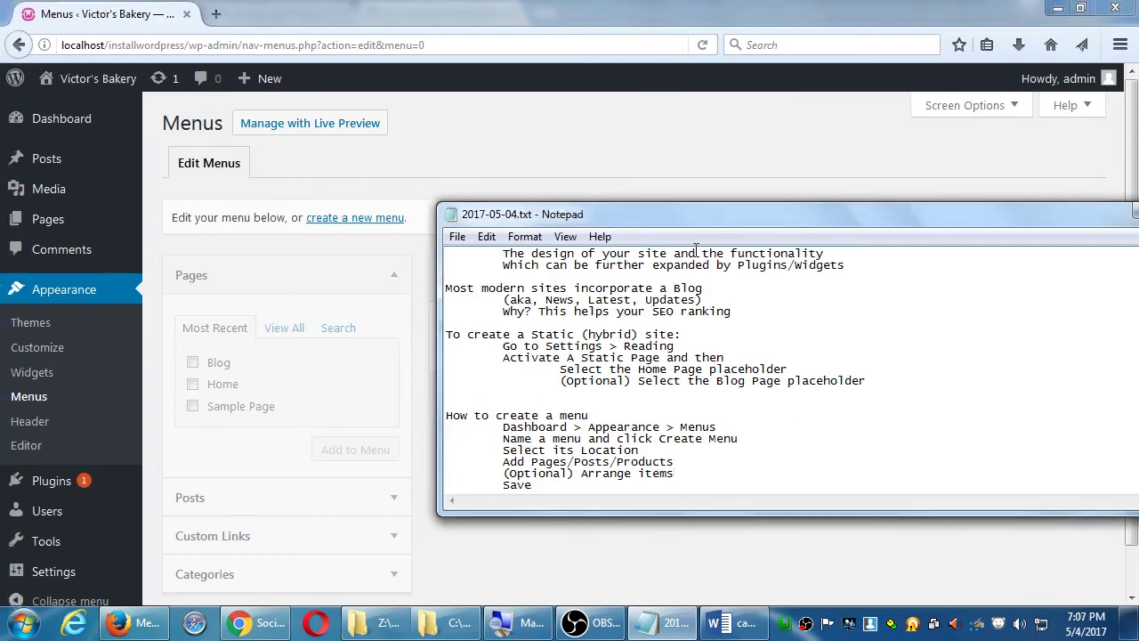
- Create a new menu named 'Main' on the WordPress Menus screen
{"action": "left_click", "coordinate": [663, 160]}
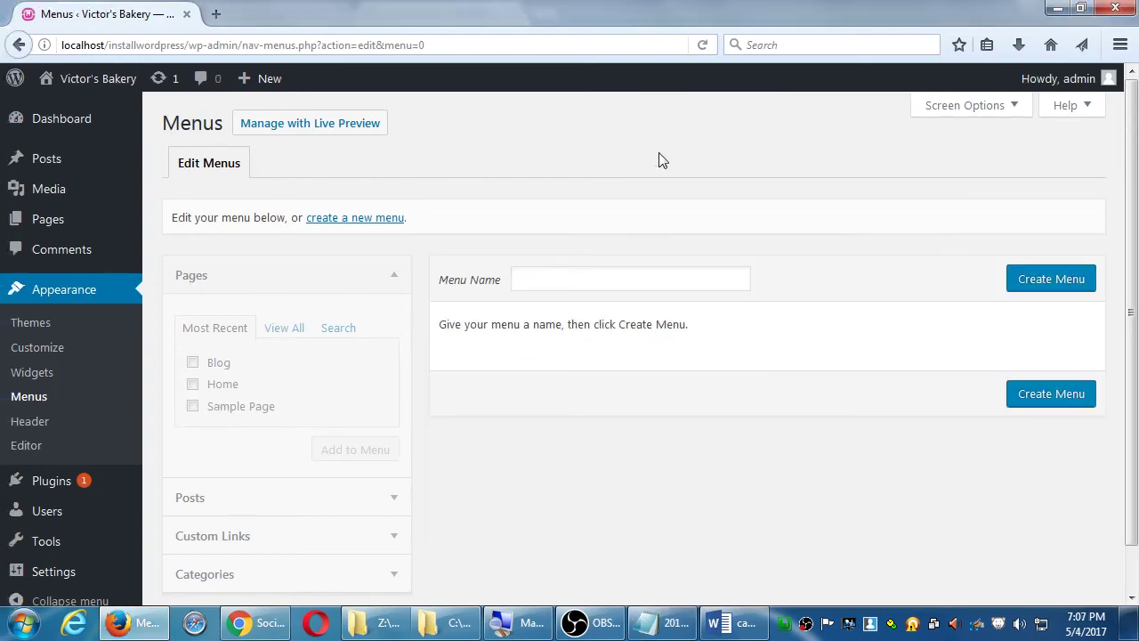
{"action": "left_click", "coordinate": [636, 269]}
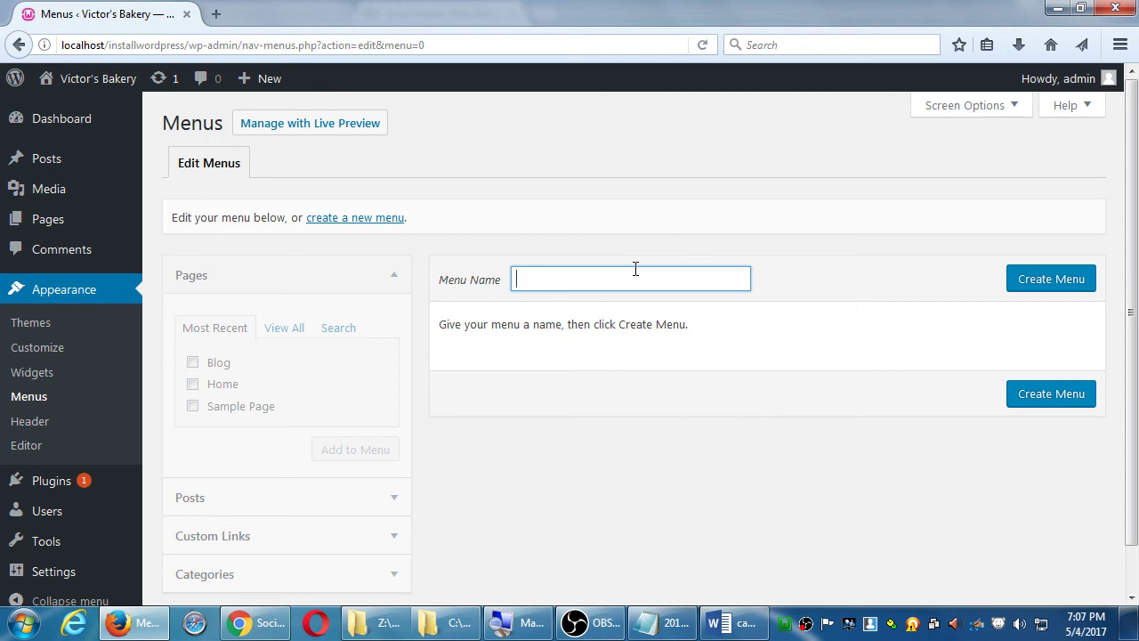
{"action": "type", "text": "Main"}
{"action": "left_click", "coordinate": [1053, 285]}
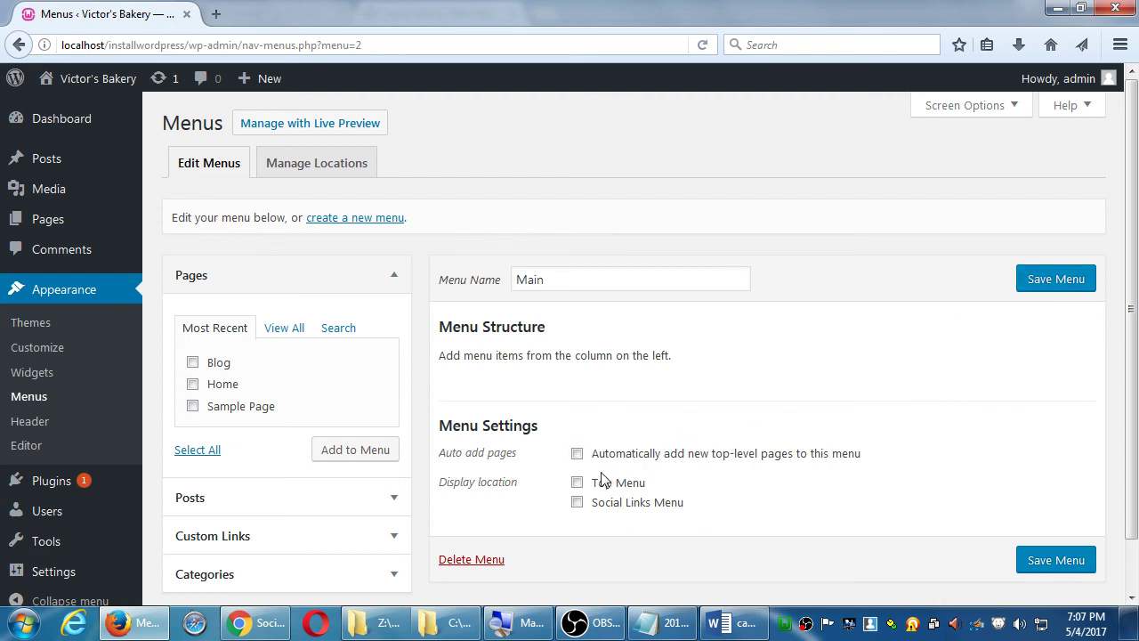
- Tick Top Menu as the Main menu's display location, then browse the View All, Search and Most Recent page tabs
{"action": "left_click", "coordinate": [577, 485]}
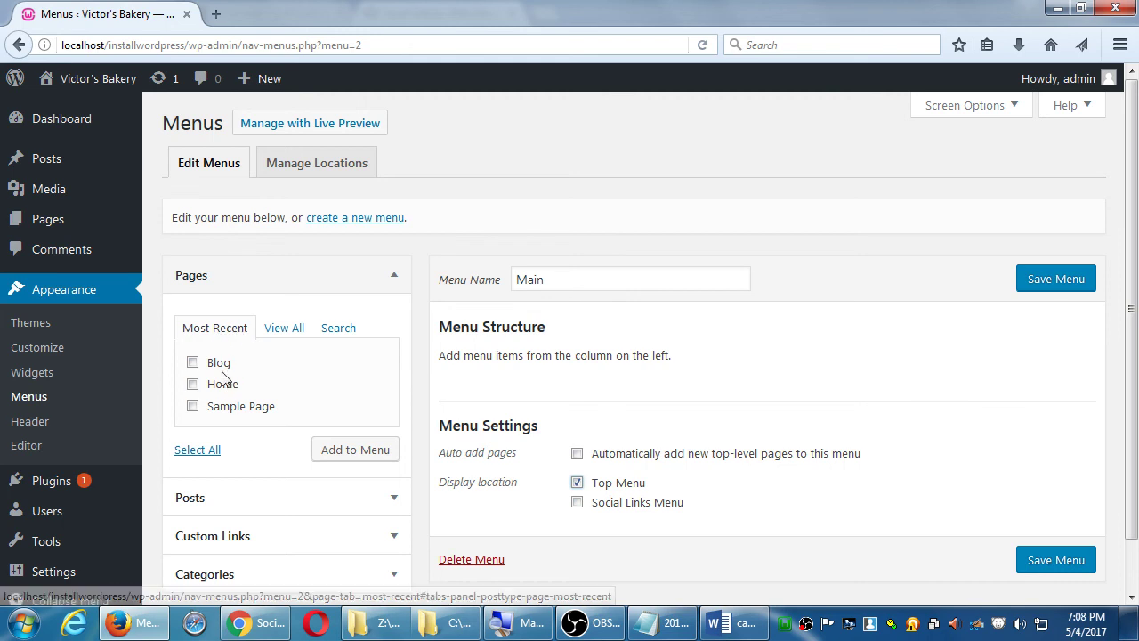
{"action": "left_click", "coordinate": [284, 333]}
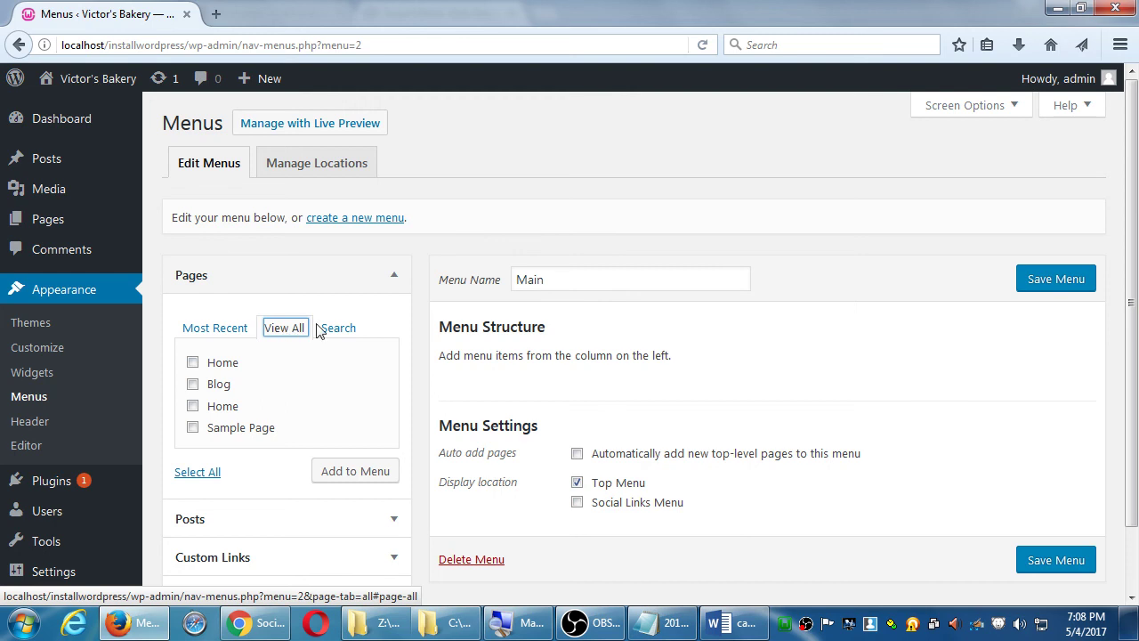
{"action": "left_click", "coordinate": [325, 329]}
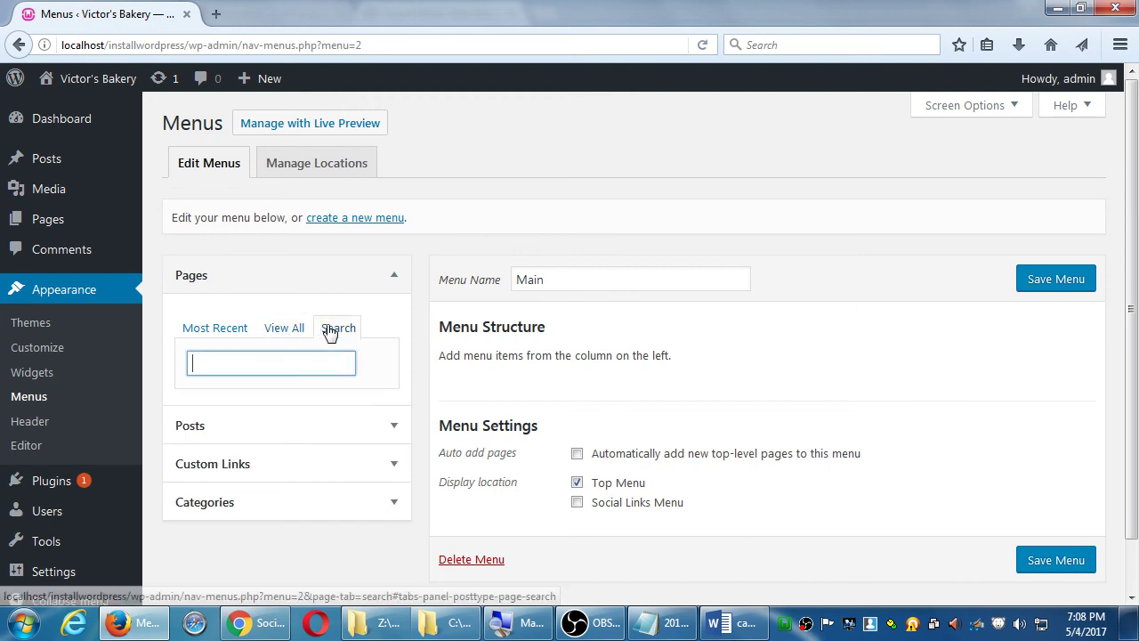
{"action": "left_click", "coordinate": [223, 336]}
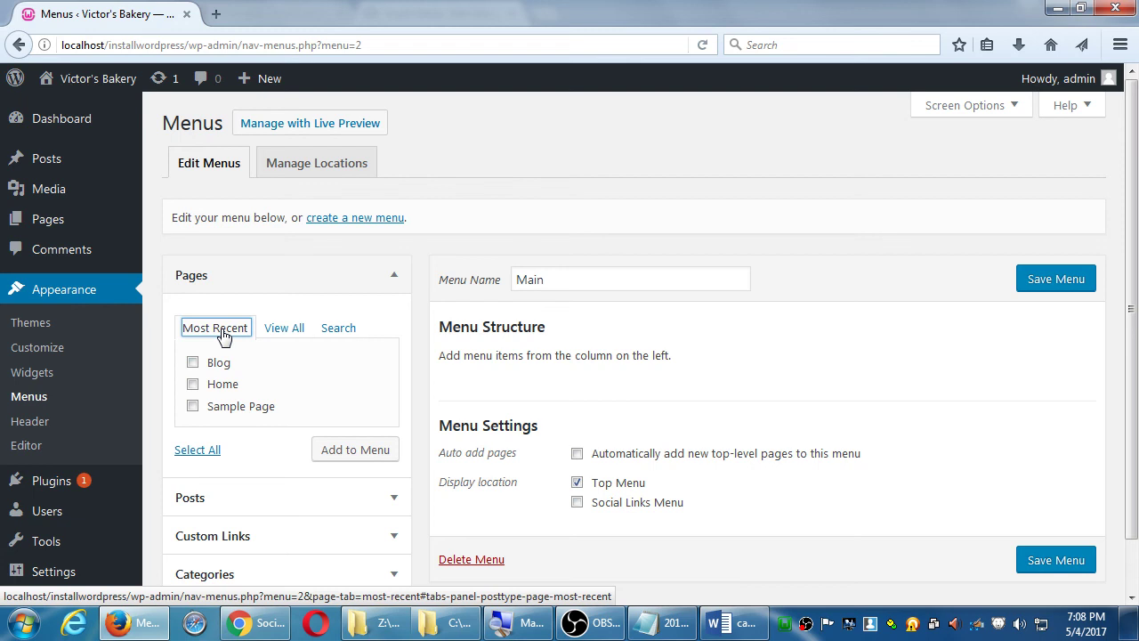
- Add the Blog and Home pages to the Main menu
{"action": "left_click", "coordinate": [192, 362]}
{"action": "left_click", "coordinate": [193, 384]}
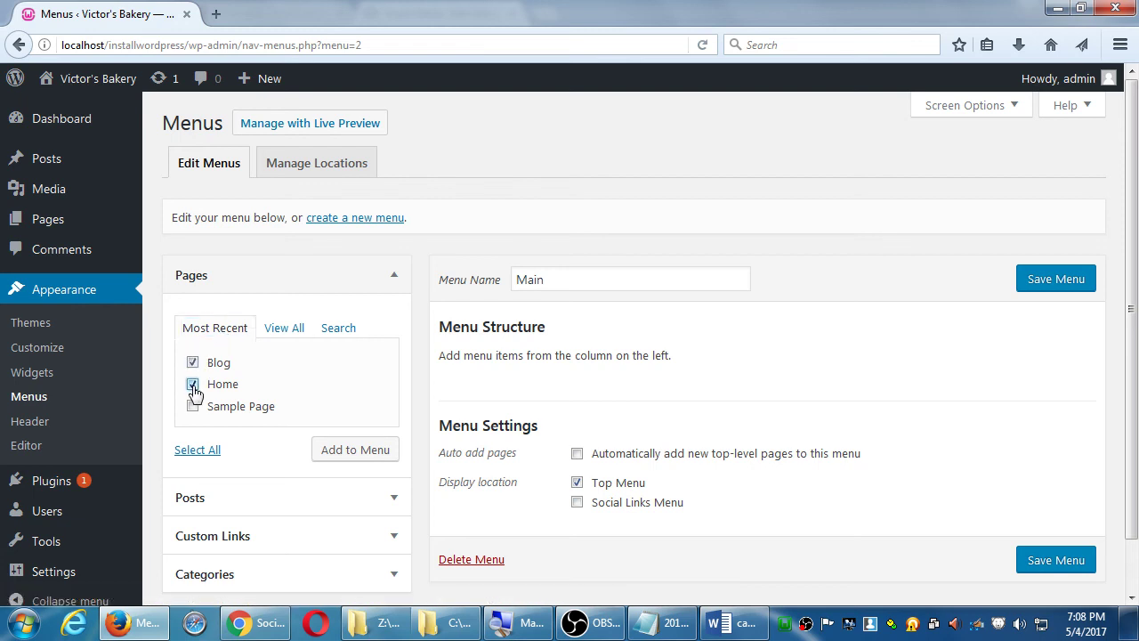
{"action": "left_click", "coordinate": [365, 449]}
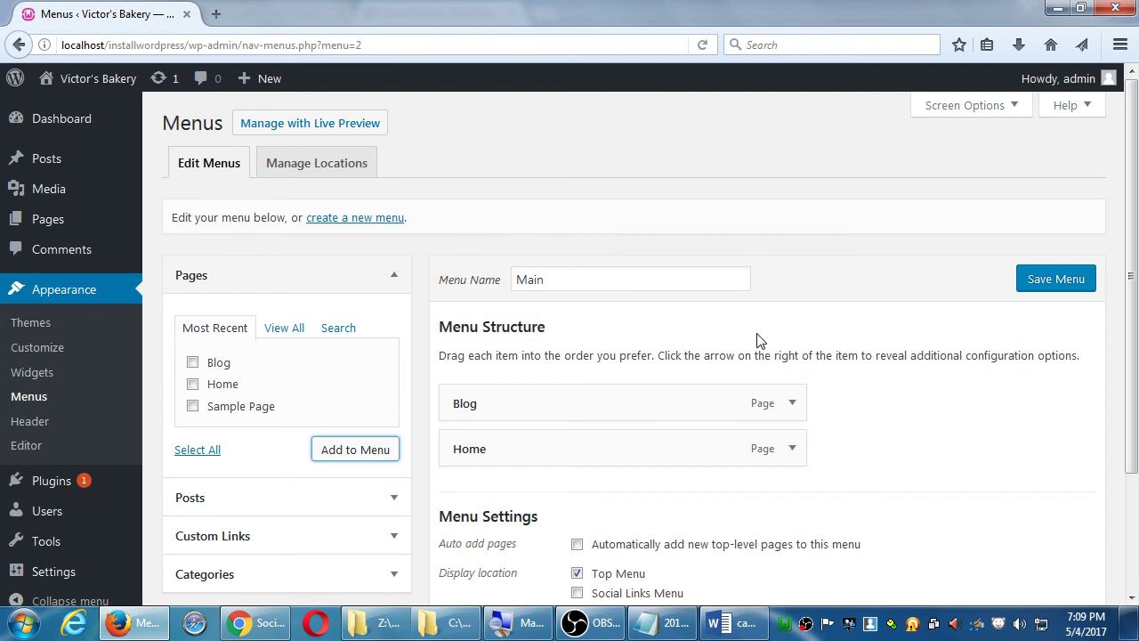
- Remove the extra Blog item that was added to the menu by mistake
{"action": "left_click", "coordinate": [192, 363]}
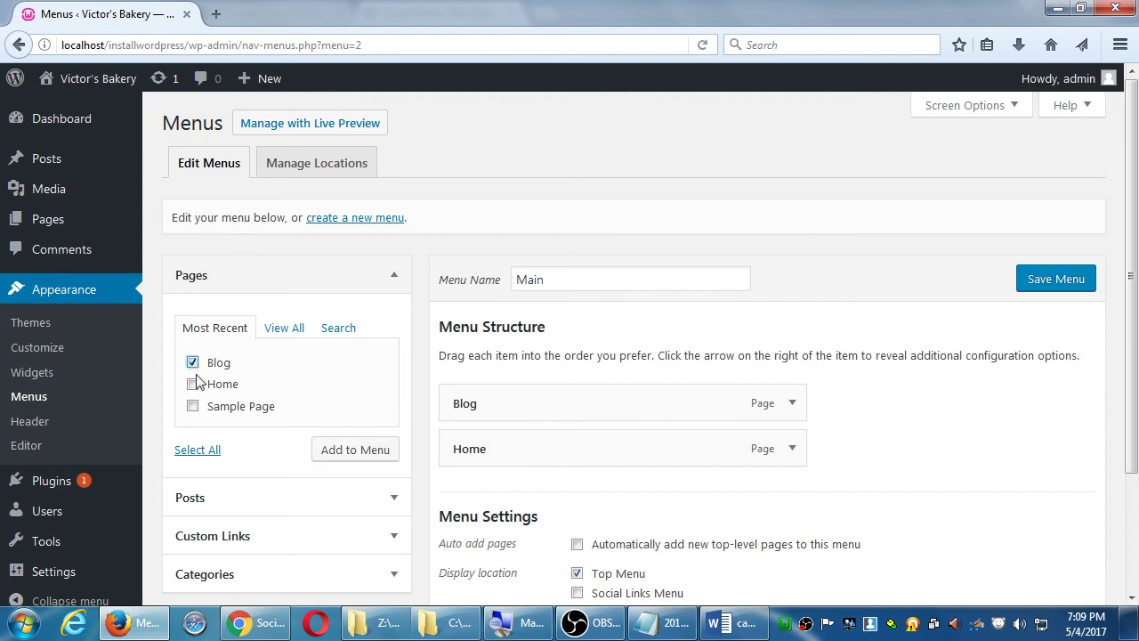
{"action": "left_click", "coordinate": [321, 449]}
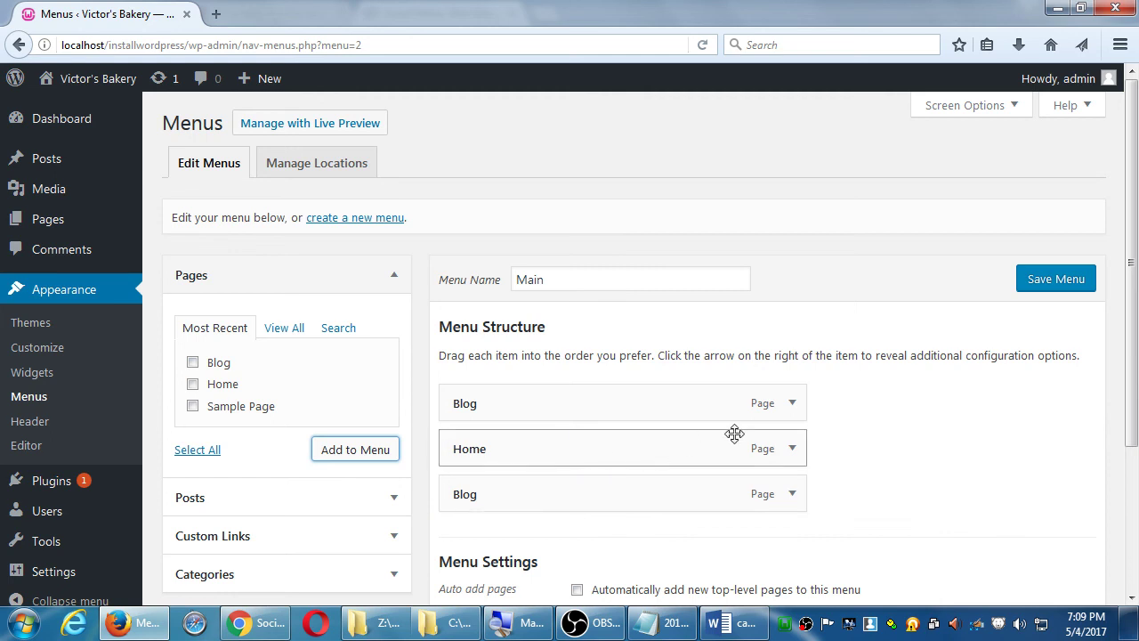
{"action": "scroll", "coordinate": [922, 421], "scroll_direction": "down", "scroll_amount": 3}
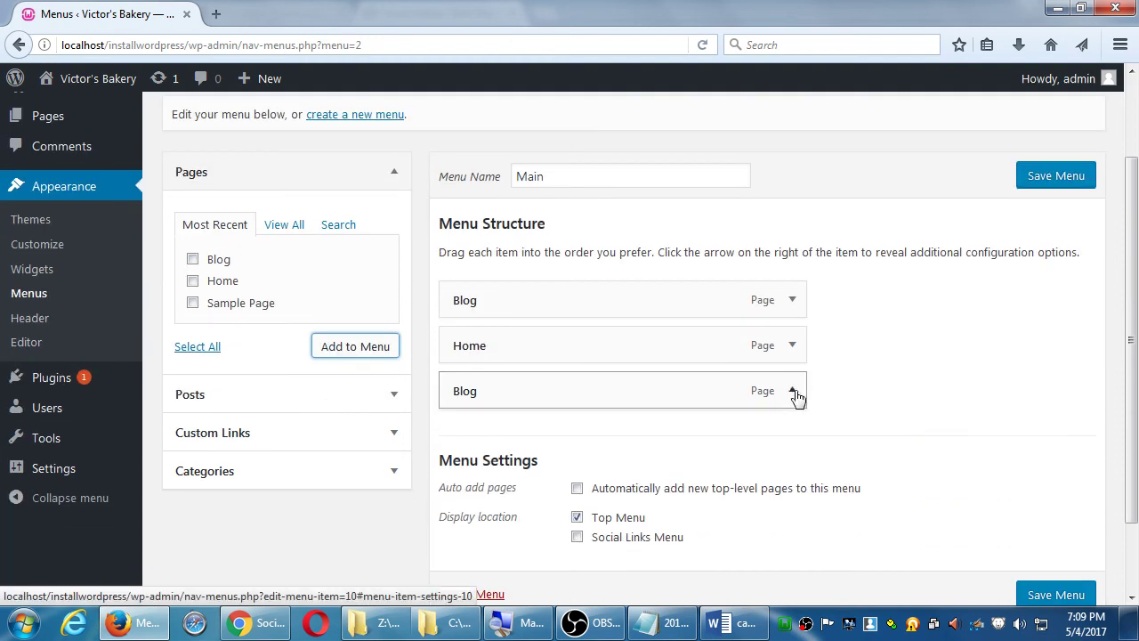
{"action": "left_click", "coordinate": [792, 391]}
{"action": "scroll", "coordinate": [872, 396], "scroll_direction": "down", "scroll_amount": 3}
{"action": "left_click", "coordinate": [471, 360]}
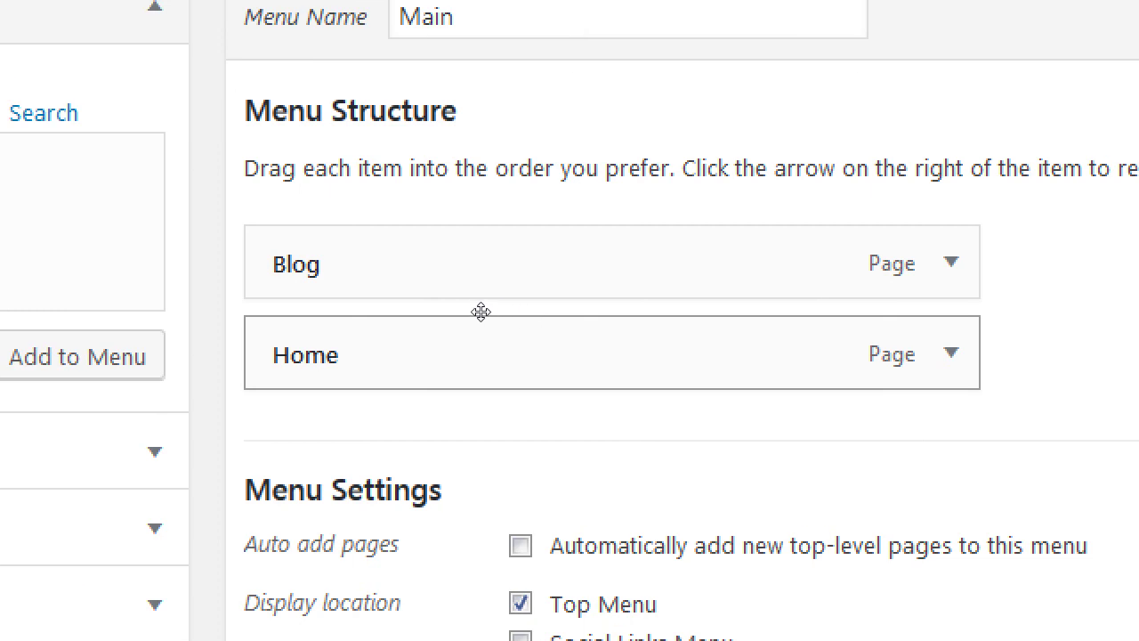
- Reorder the Main menu so Home comes first above Blog, both at top level
{"action": "mouse_move", "coordinate": [481, 312]}
{"action": "left_mouse_down"}
{"action": "mouse_move", "coordinate": [483, 179]}
{"action": "mouse_move", "coordinate": [486, 362]}
{"action": "mouse_move", "coordinate": [478, 306]}
{"action": "left_mouse_up"}
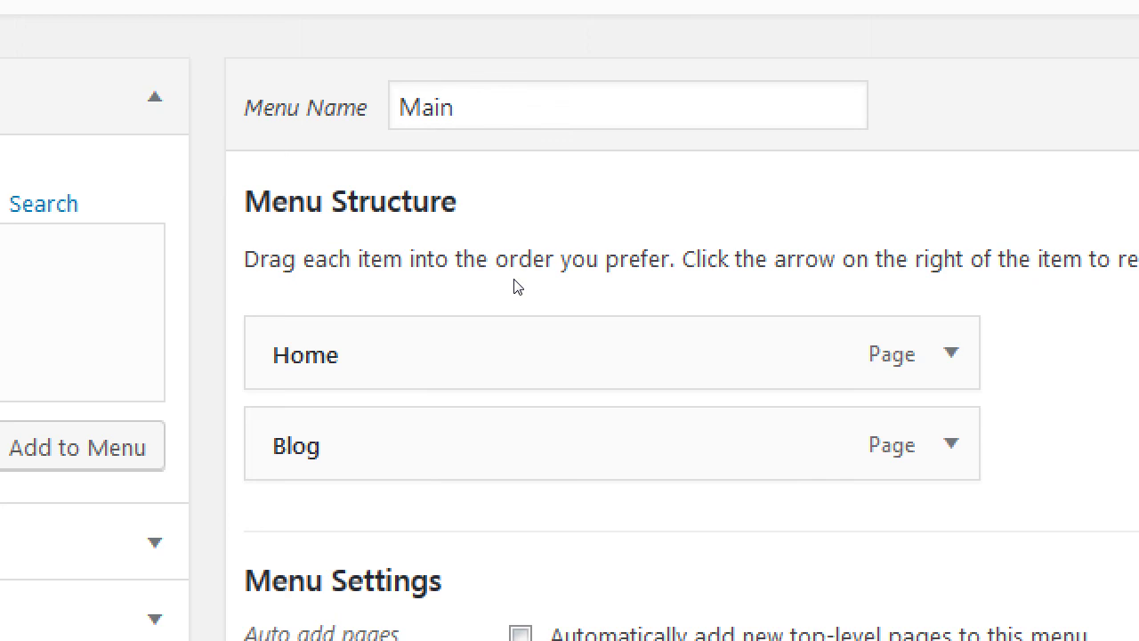
{"action": "left_click_drag", "start_coordinate": [469, 427], "coordinate": [475, 290]}
{"action": "left_click_drag", "start_coordinate": [478, 425], "coordinate": [519, 356]}
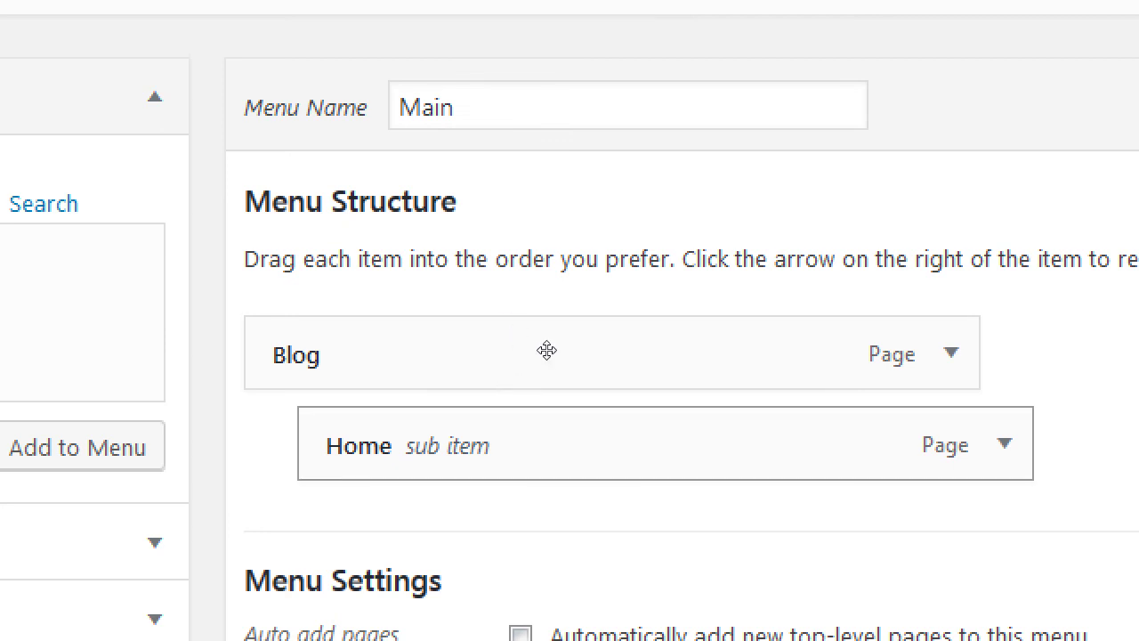
{"action": "left_click_drag", "start_coordinate": [542, 353], "coordinate": [511, 290]}
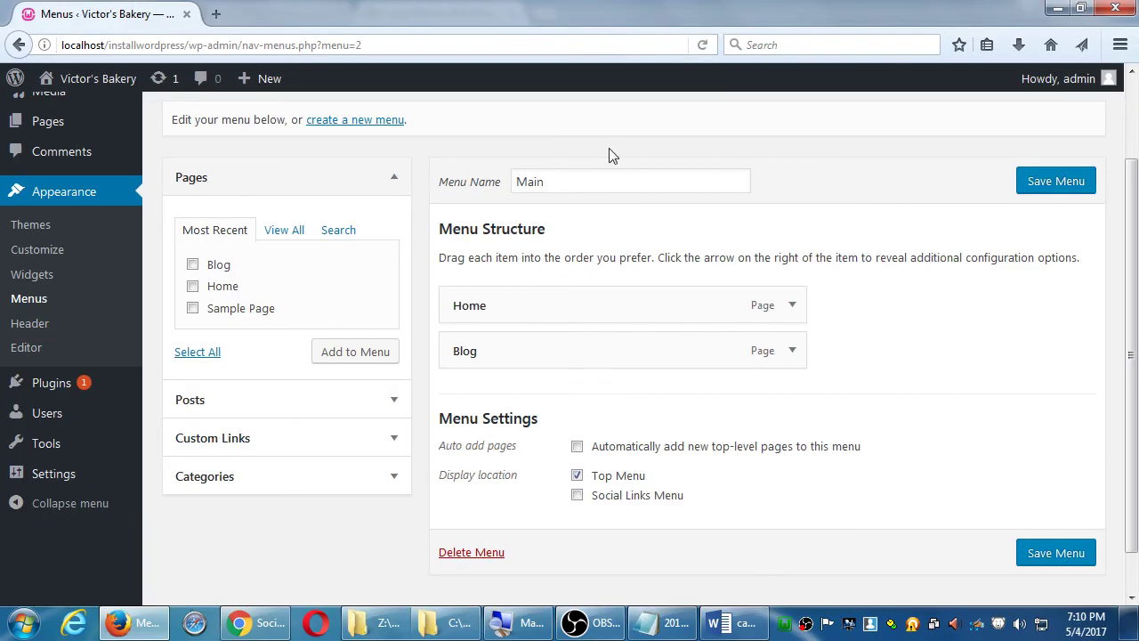
- Save the Main menu with Home followed by Blog as top-level items
{"action": "left_click", "coordinate": [1079, 184]}
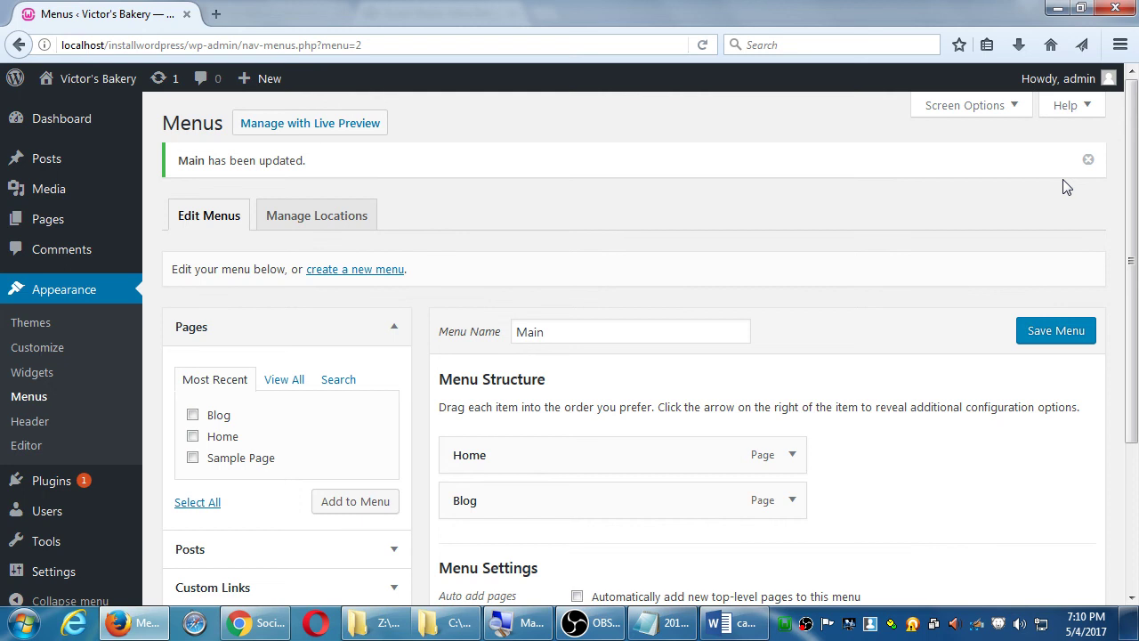
{"action": "left_click", "coordinate": [1054, 331]}
- Visit the live Victor's Bakery site and test the Blog and Home navigation links
{"action": "left_click", "coordinate": [71, 77]}
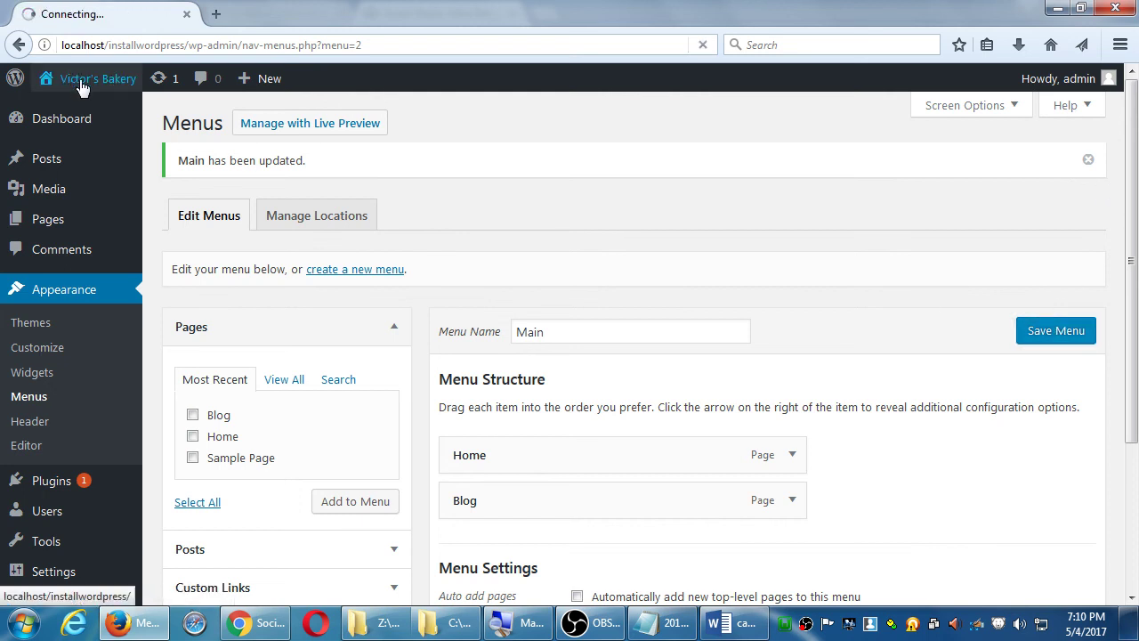
{"action": "scroll", "coordinate": [476, 220], "scroll_direction": "down", "scroll_amount": 2}
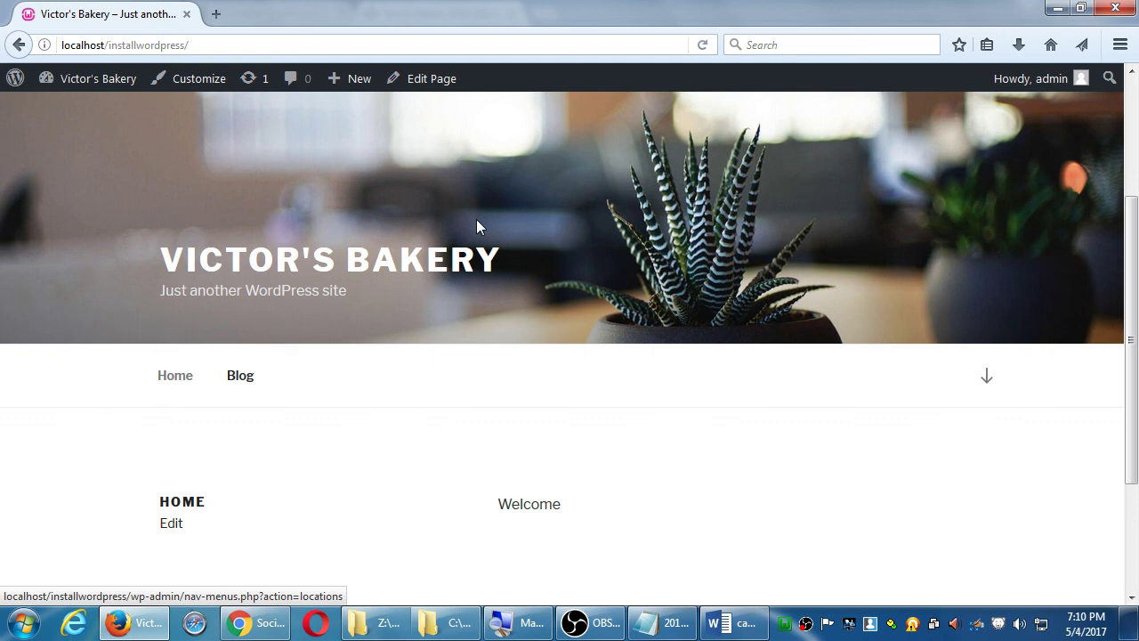
{"action": "left_click", "coordinate": [246, 384]}
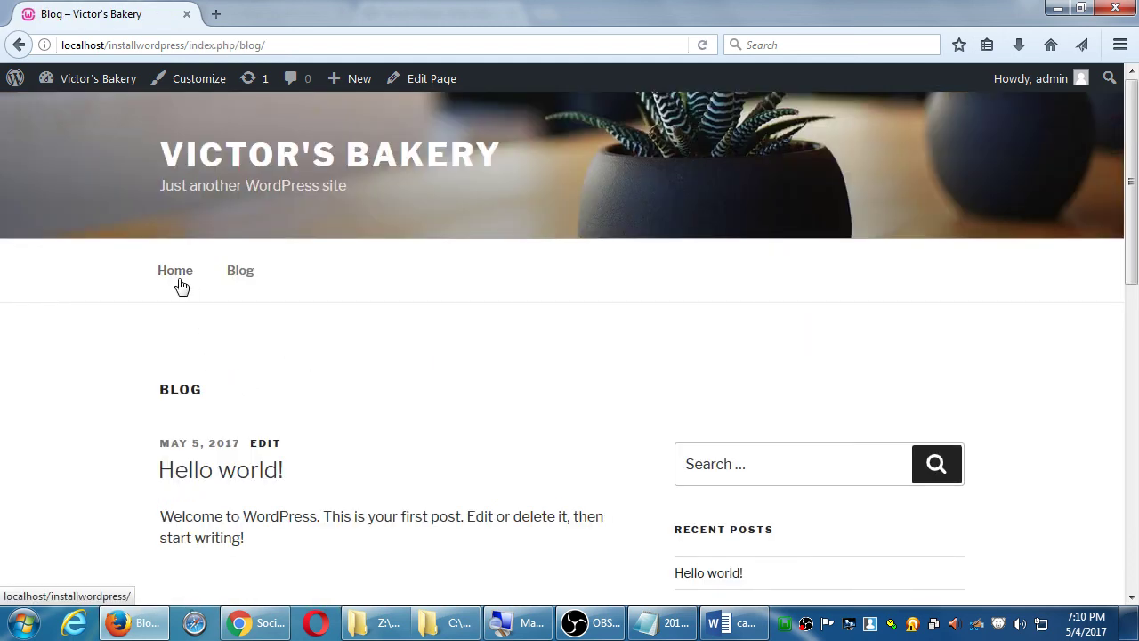
{"action": "left_click", "coordinate": [178, 278]}
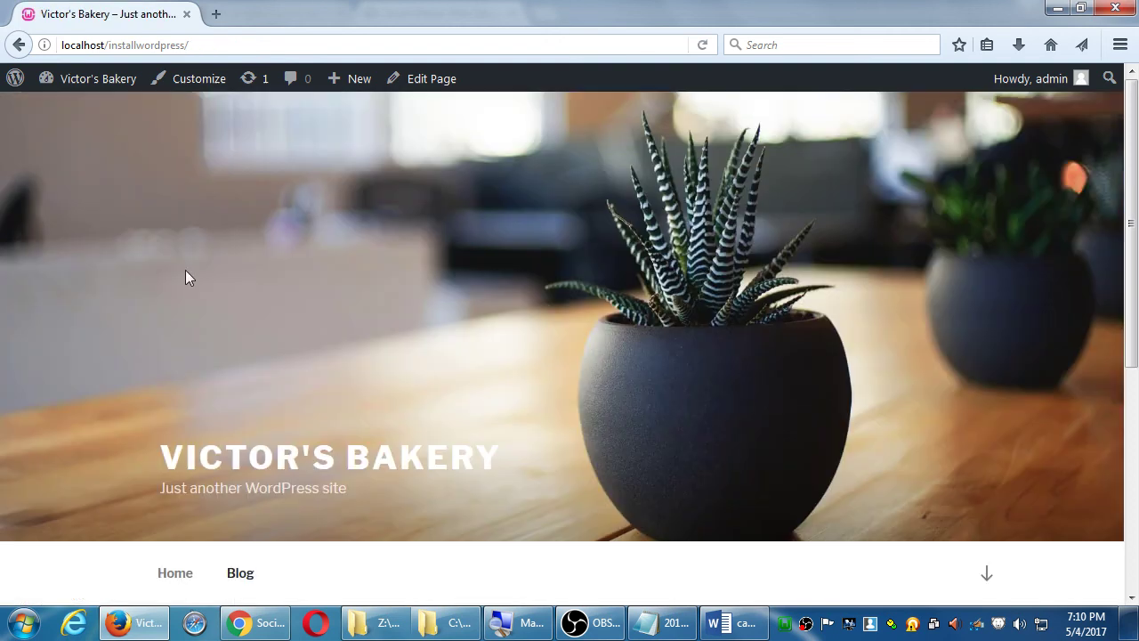